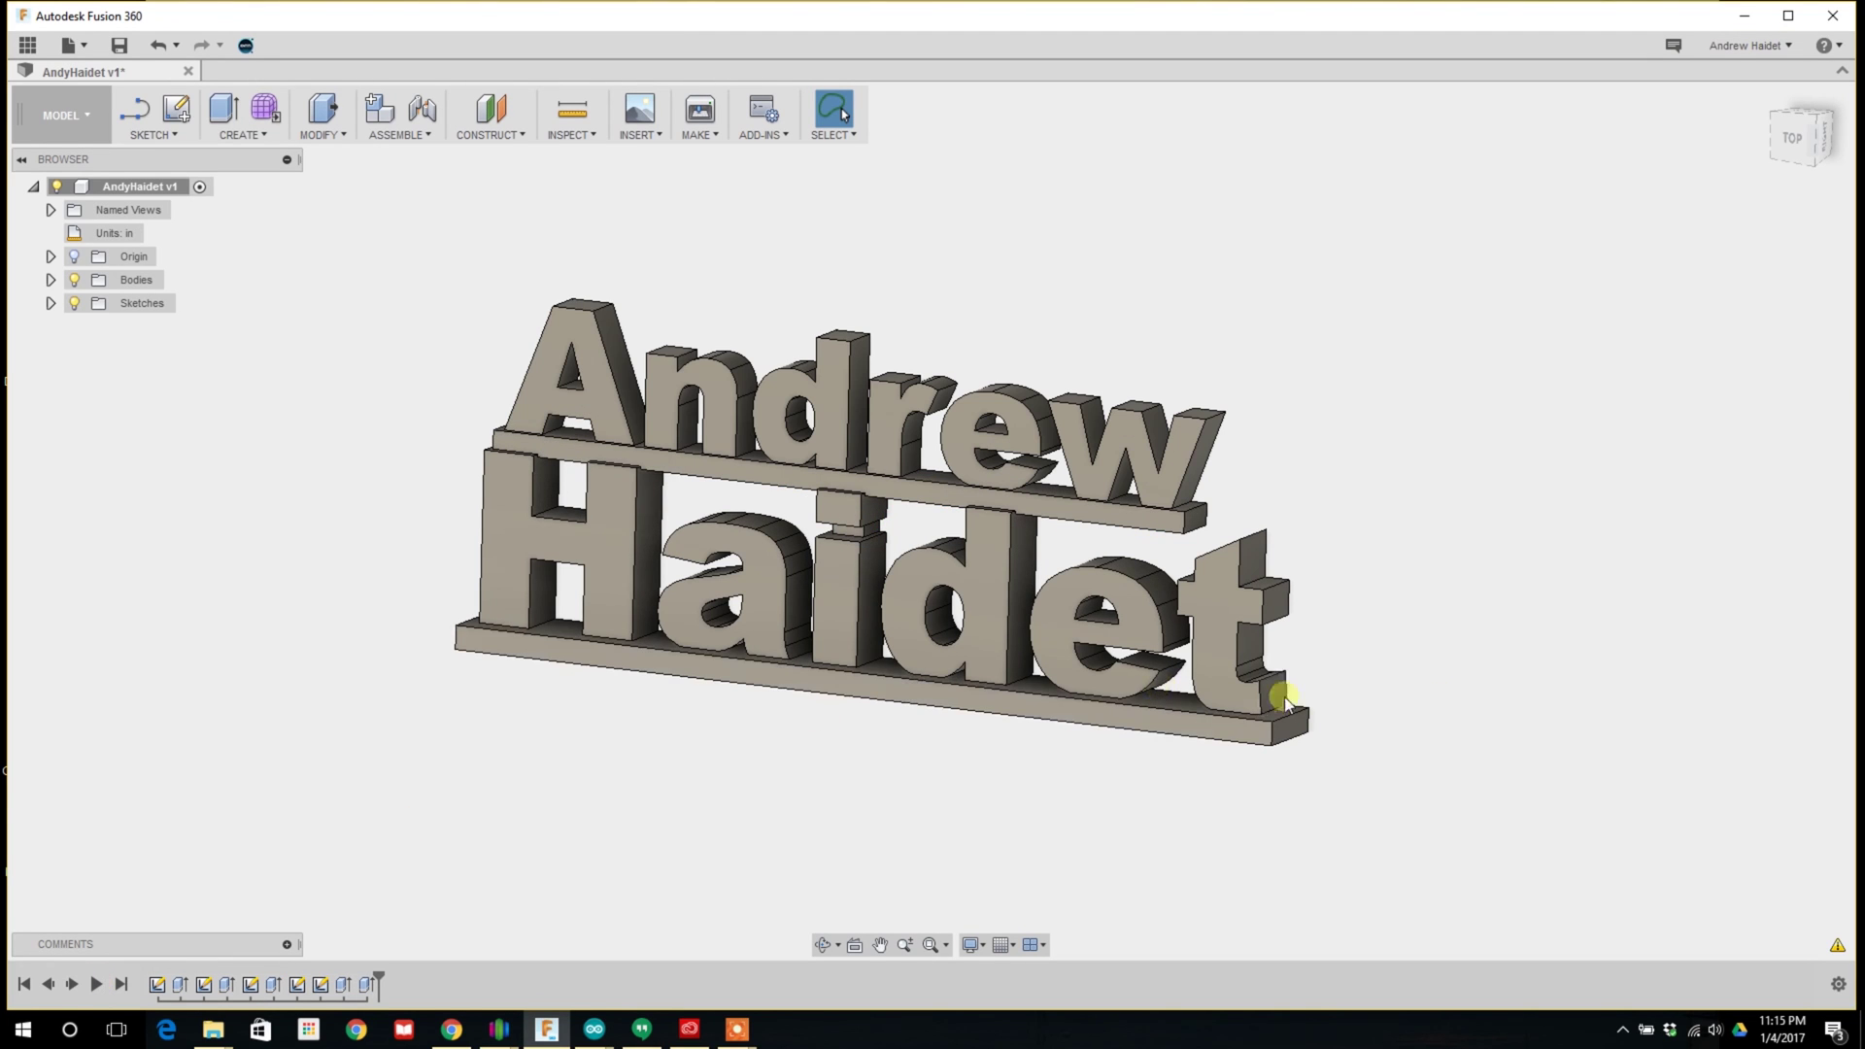
Orbit the finished two-line name sign to inspect it from below
mouse_move(1756, 626)
middle_mouse_down("shift")
mouse_move(1228, 658)
mouse_move(1215, 675)
mouse_move(816, 727)
middle_mouse_up("shift")
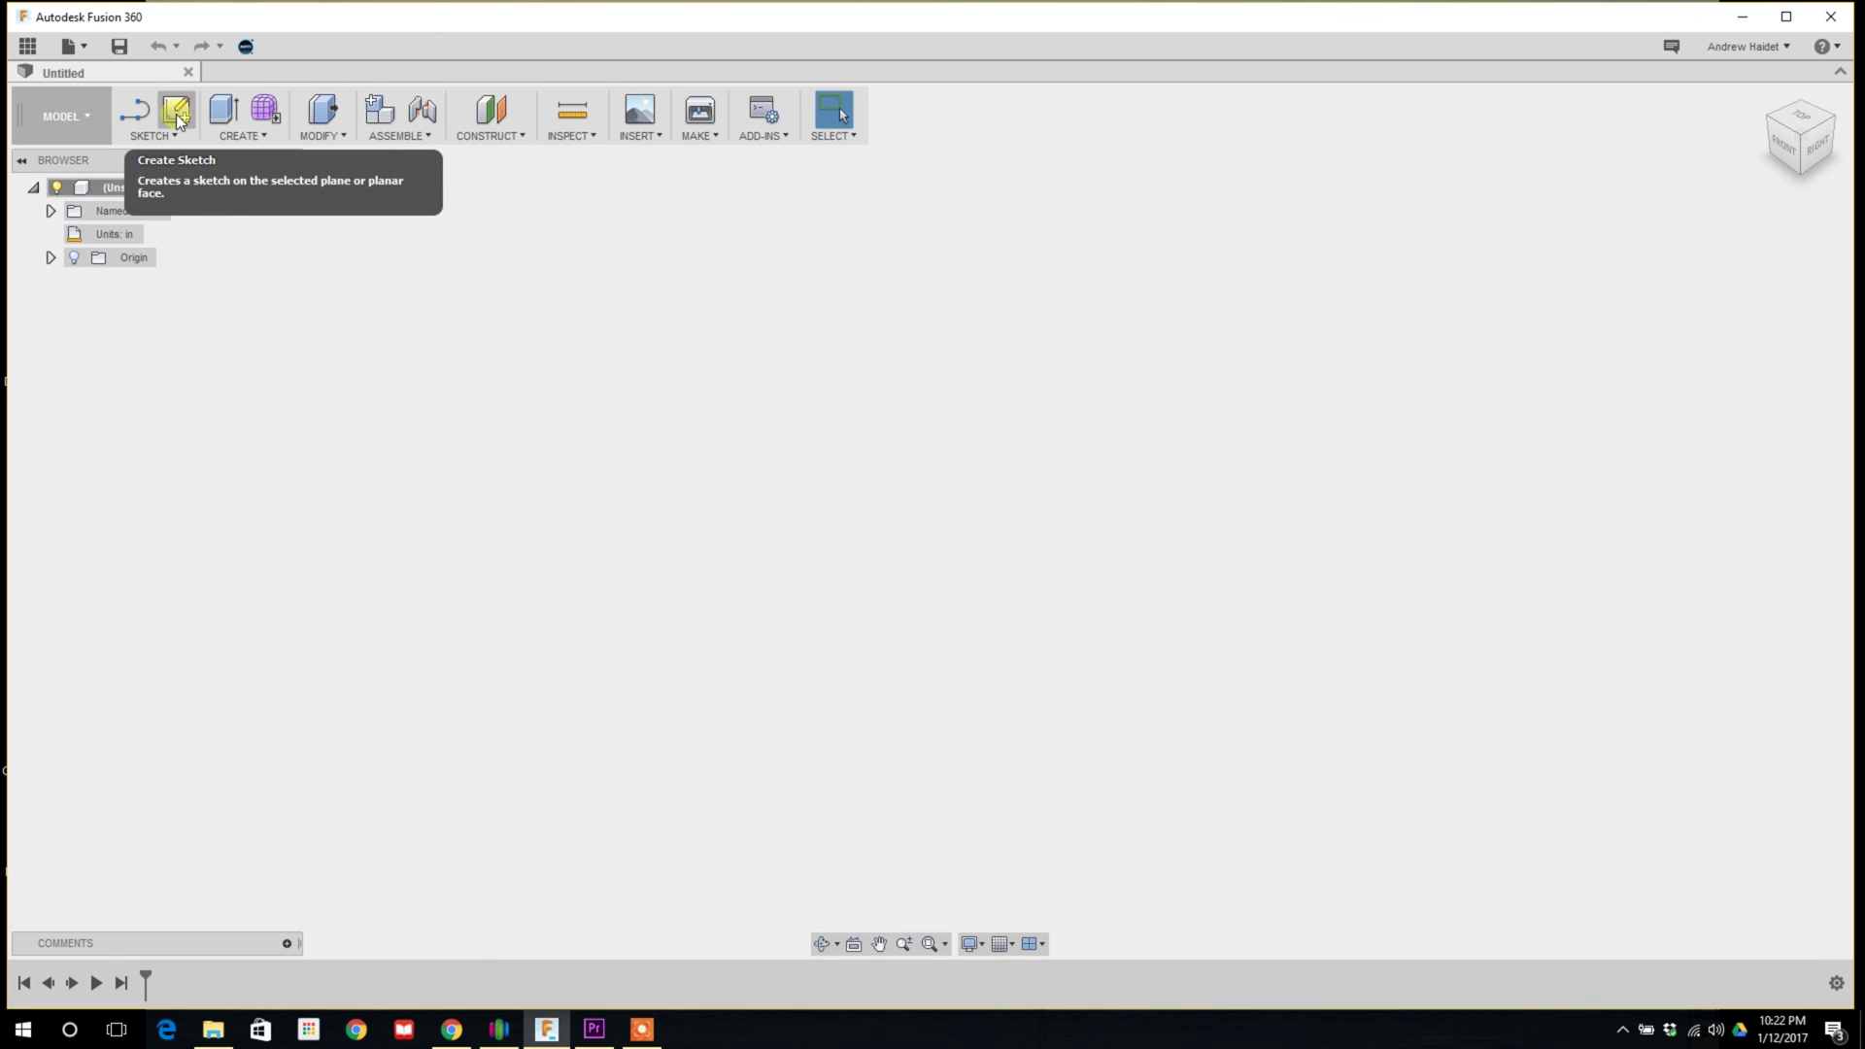
Start a sketch on the horizontal ground plane and place a text box at the origin
left_click(178, 118)
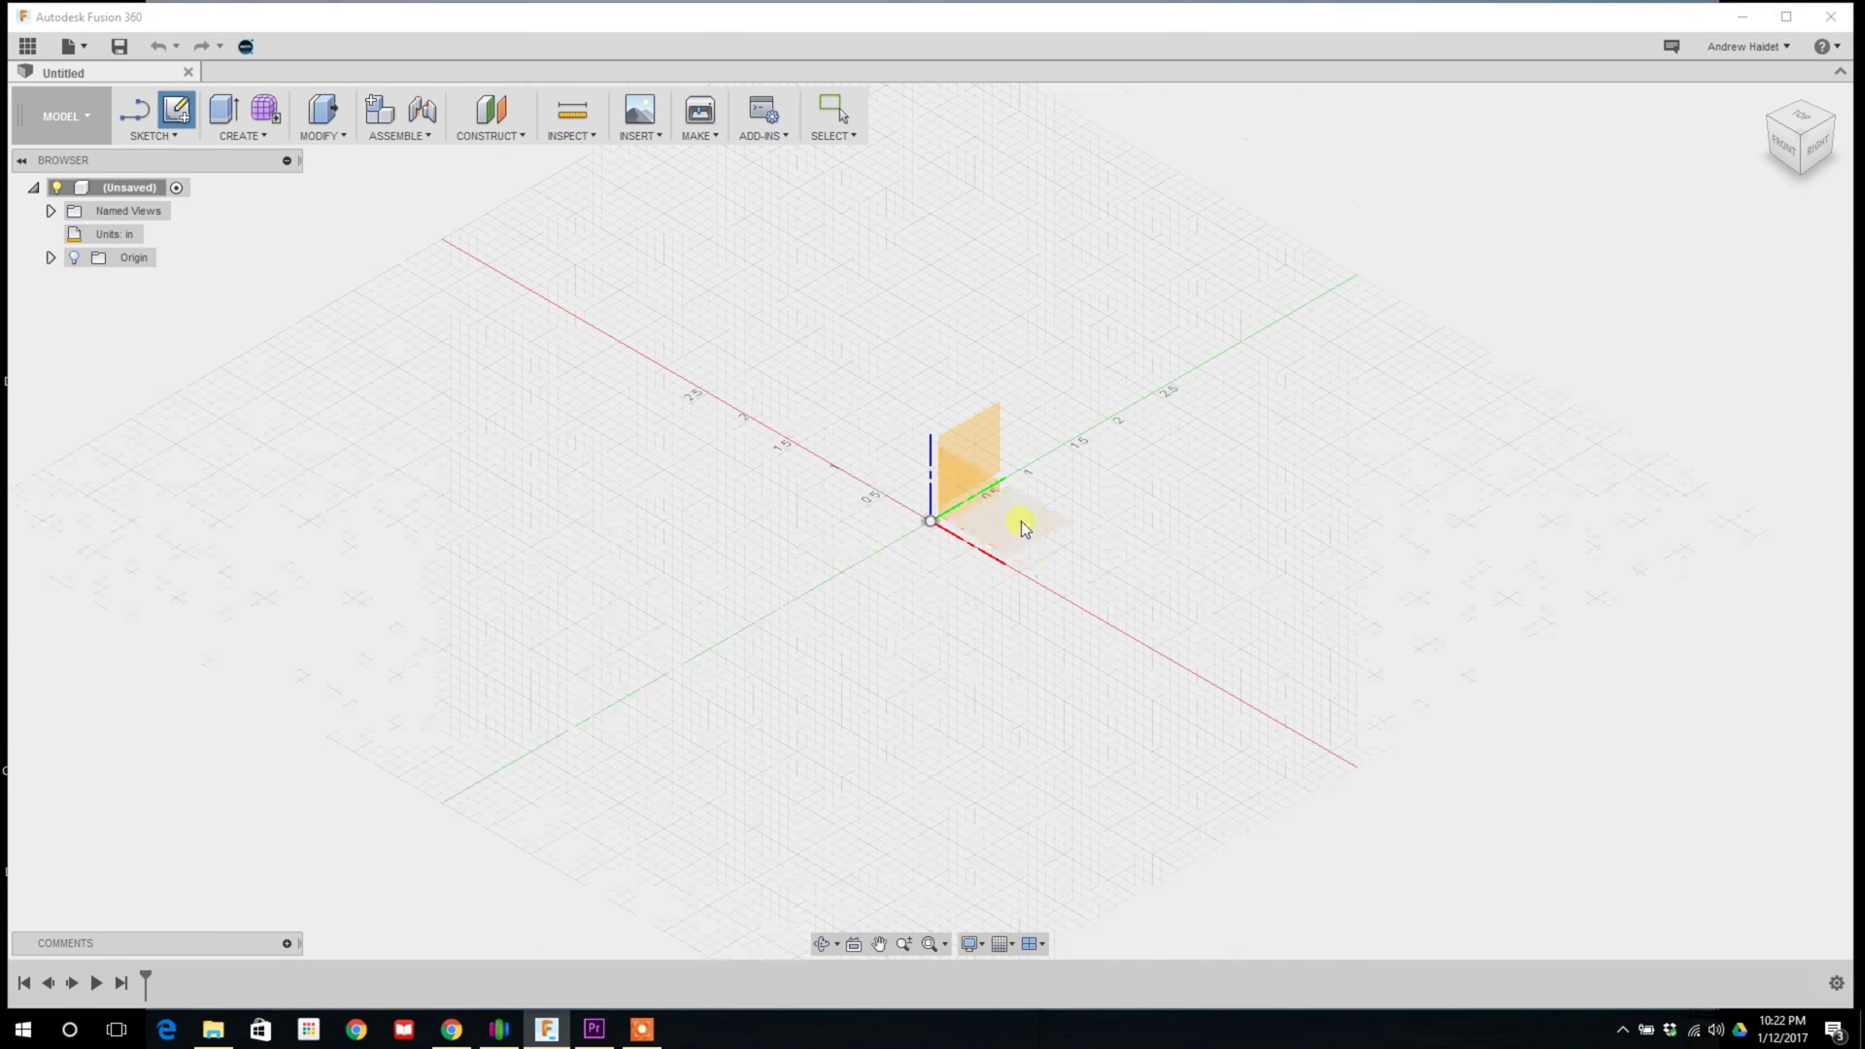
left_click(1022, 529)
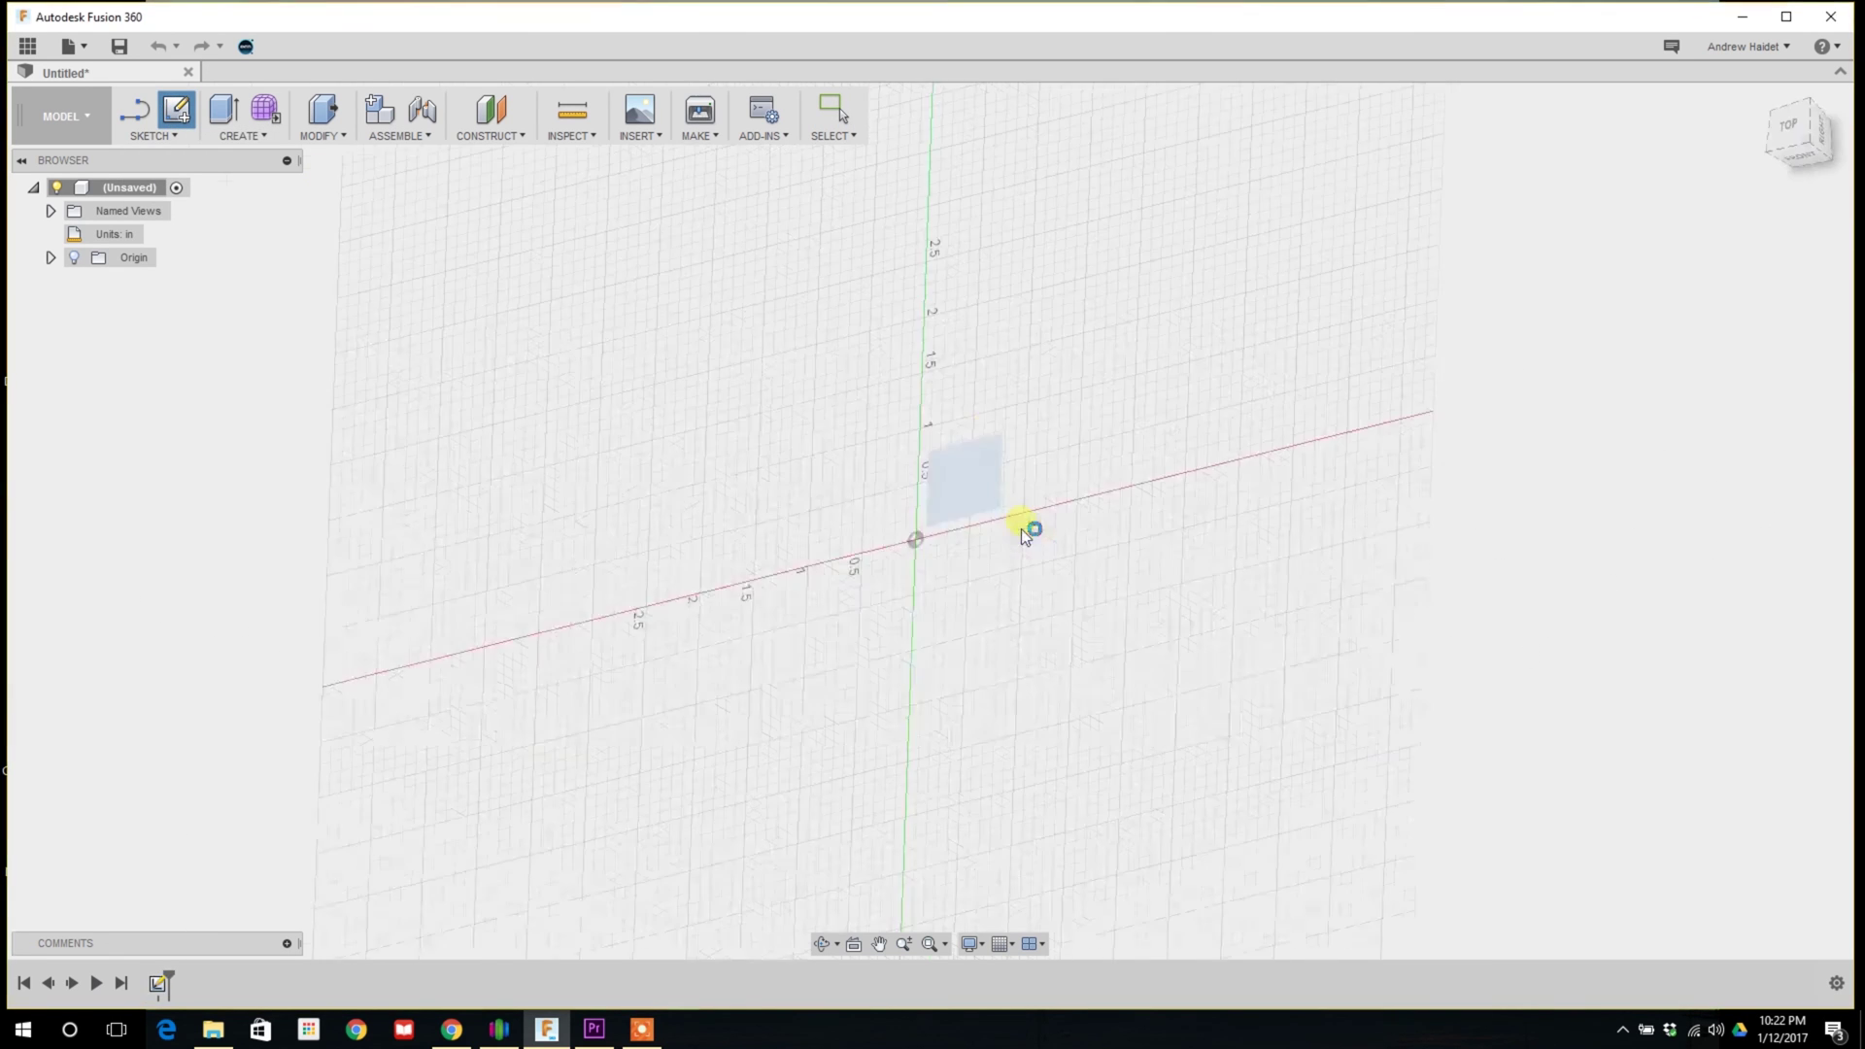
left_click(163, 141)
left_click(151, 406)
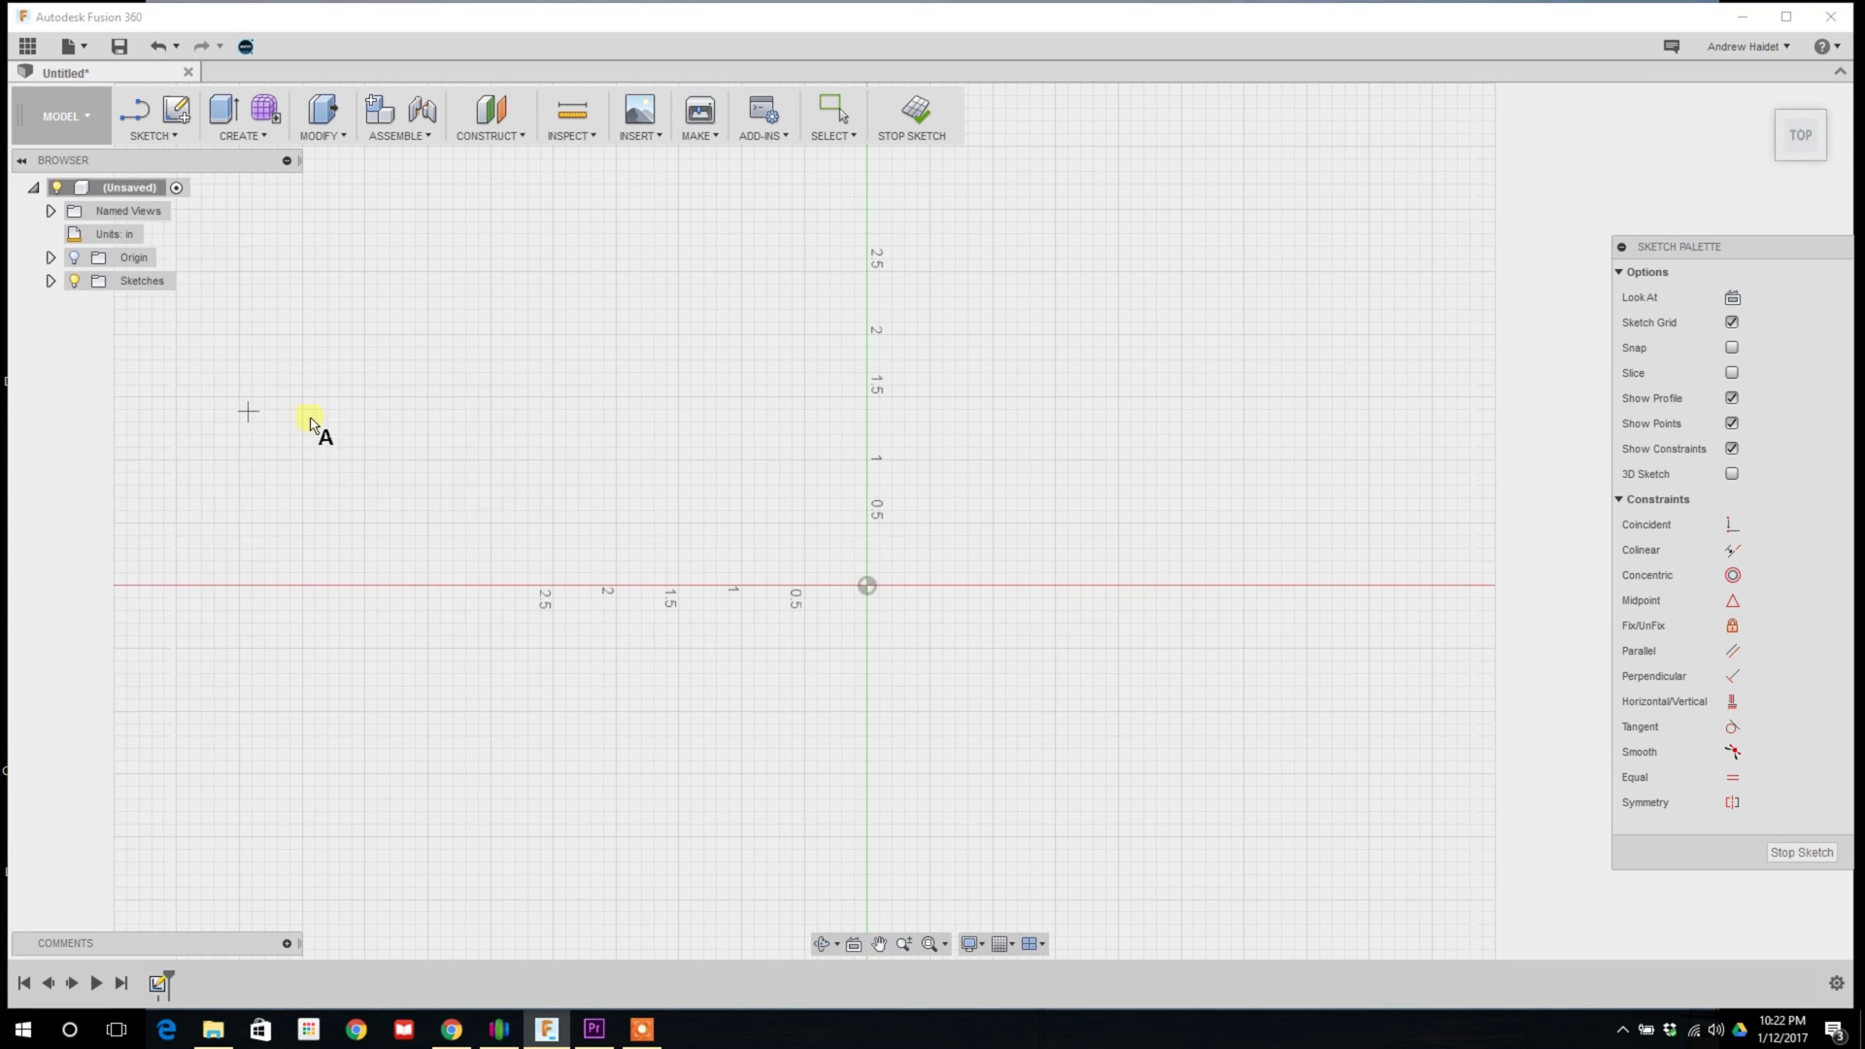
left_click(867, 586)
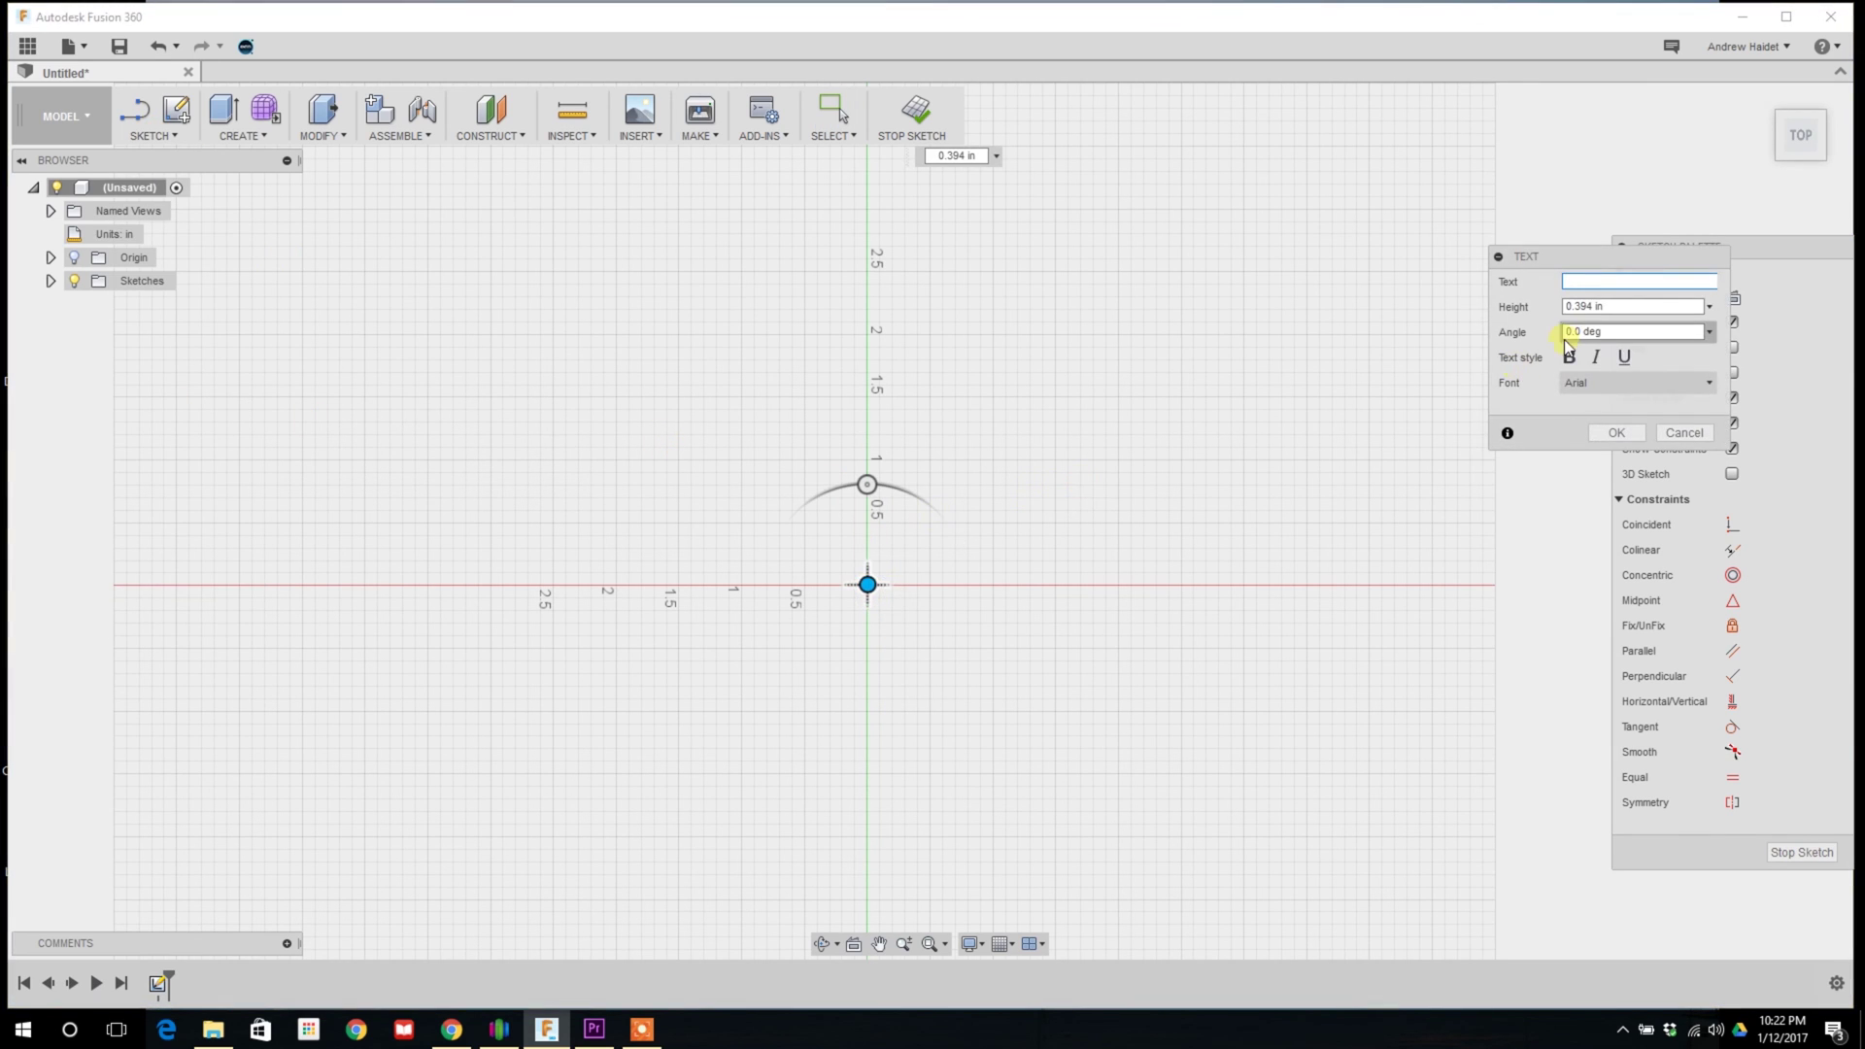
Enter the surname as 2 in tall Arial Black text and confirm it
left_click(1515, 308)
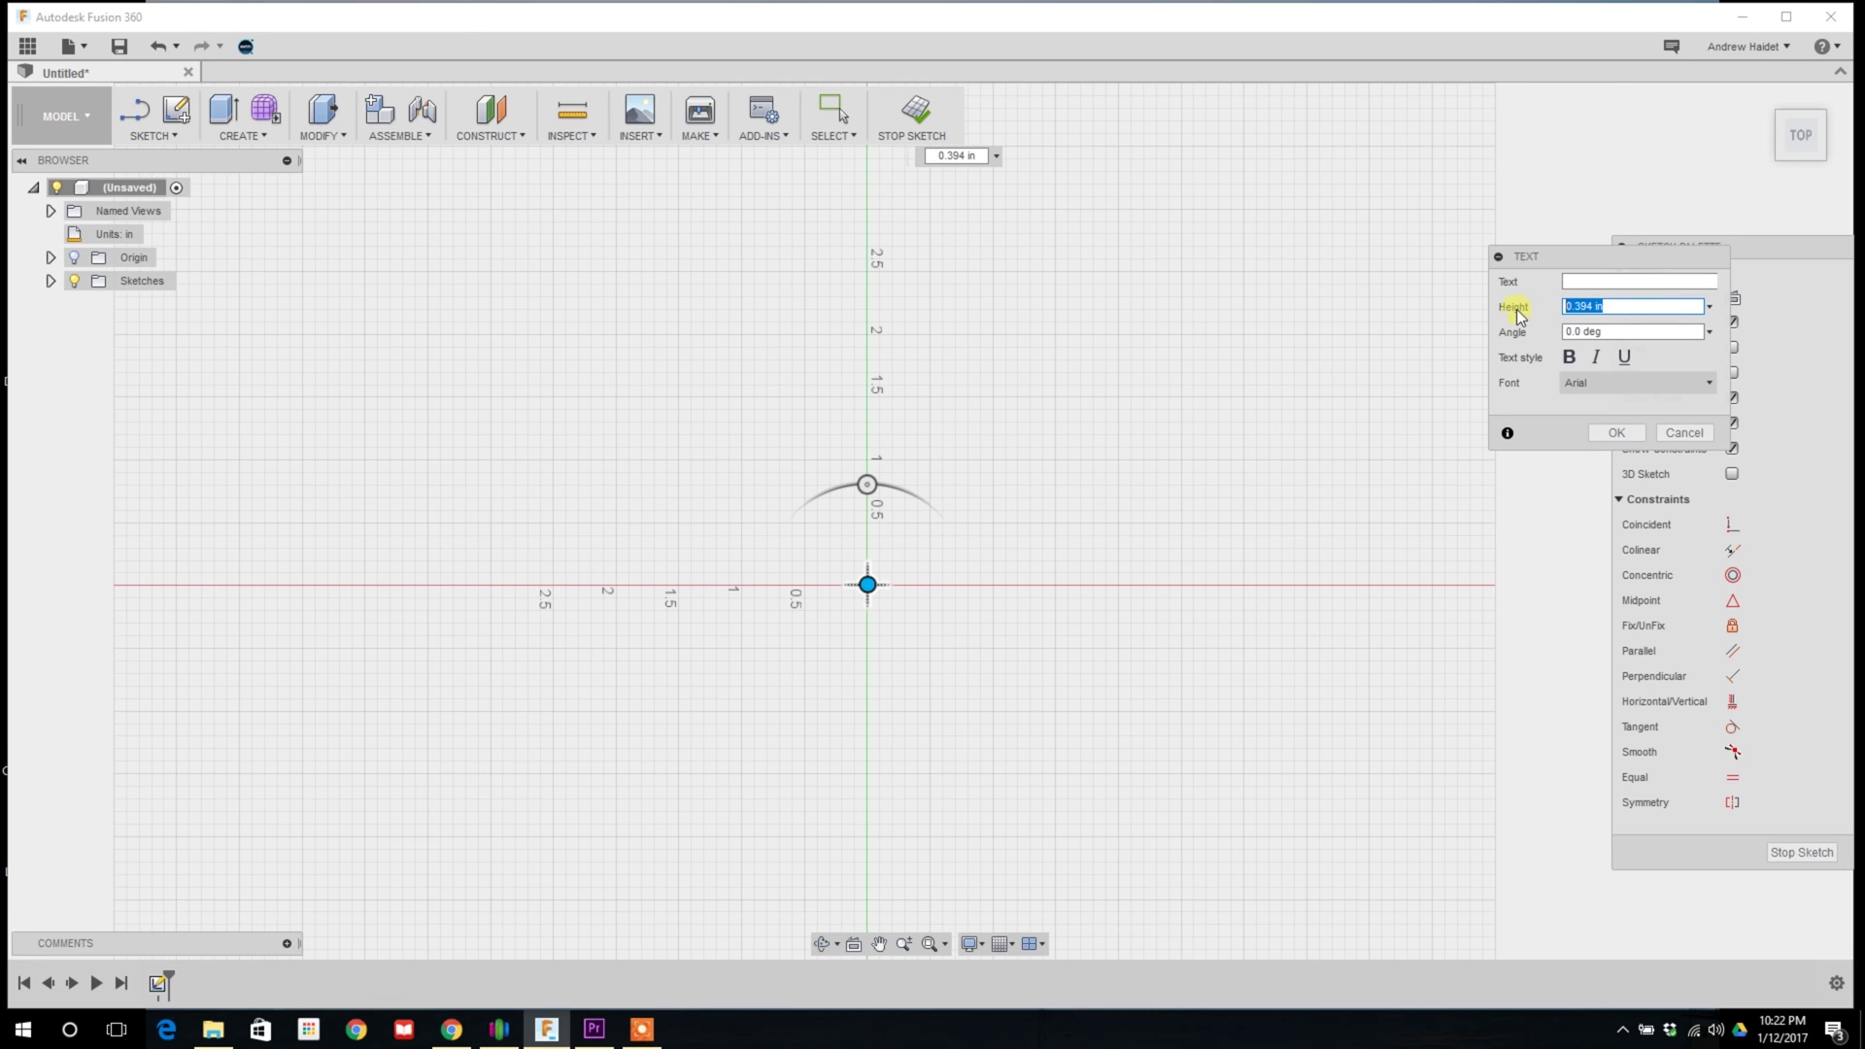
left_click(1608, 281)
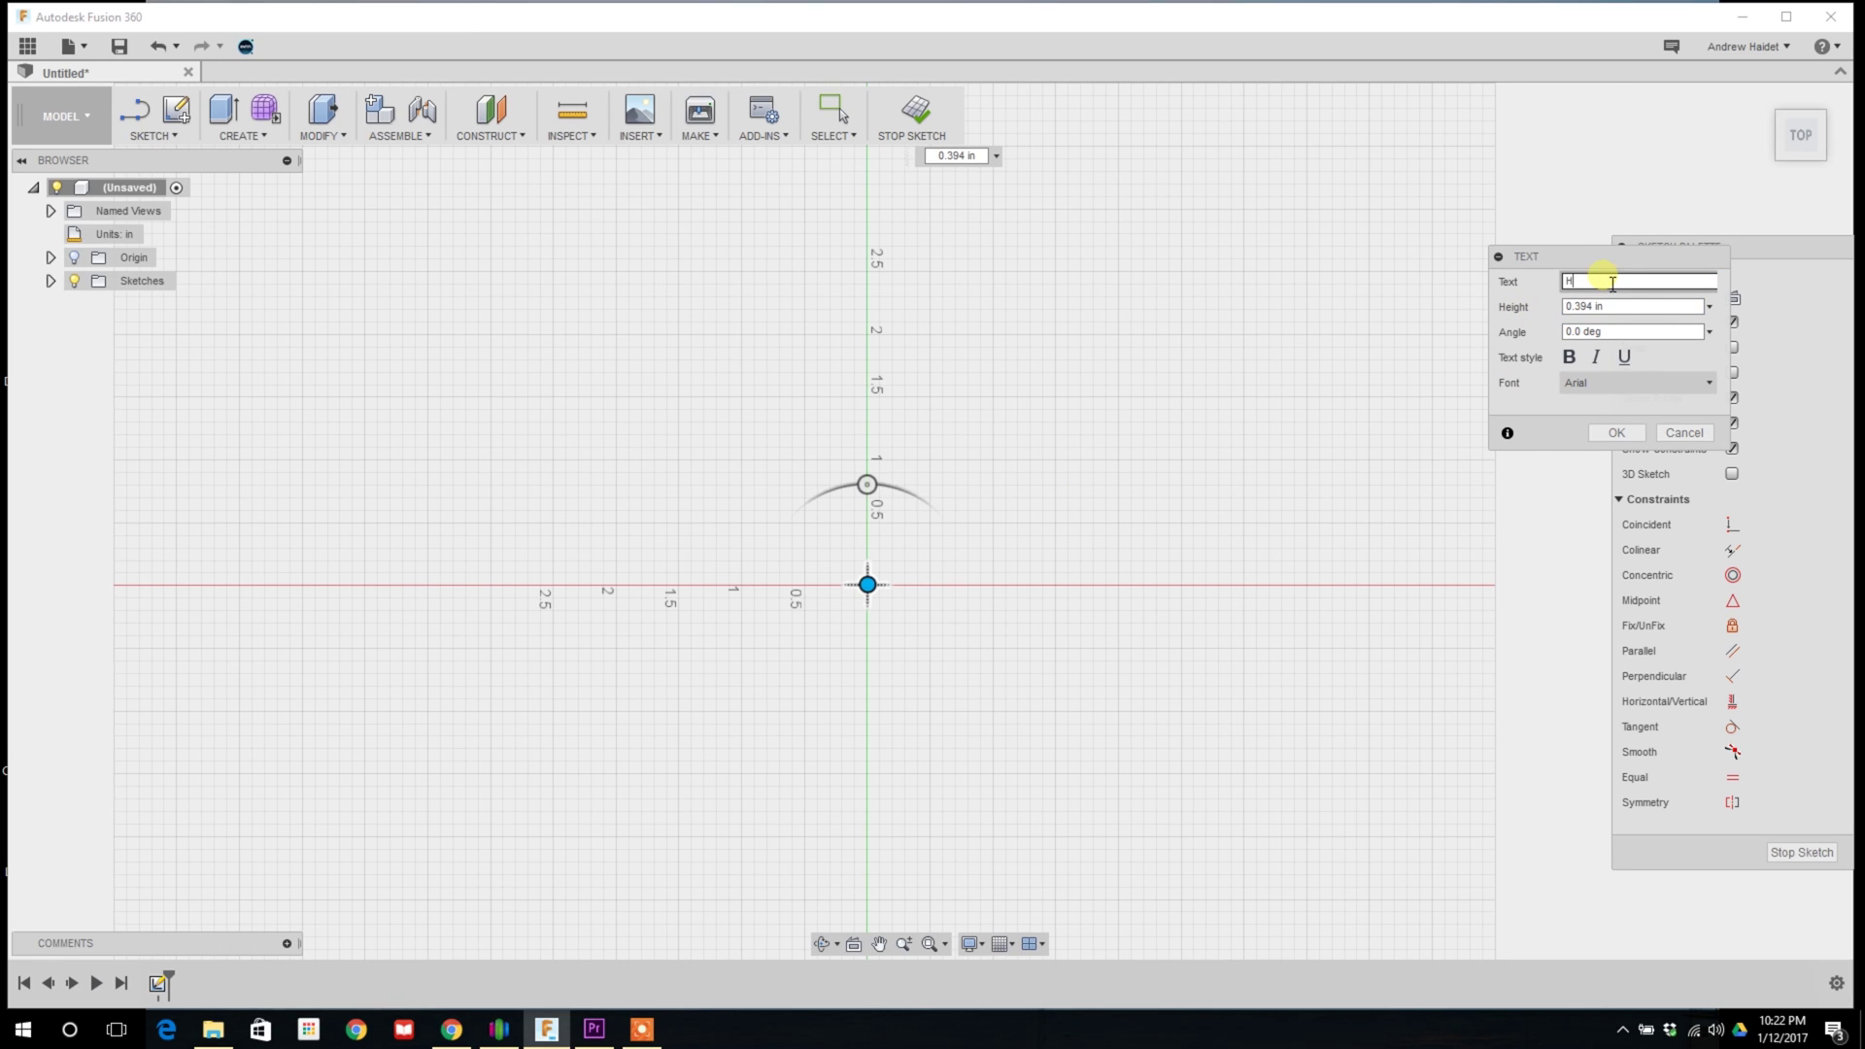
type("Haidet")
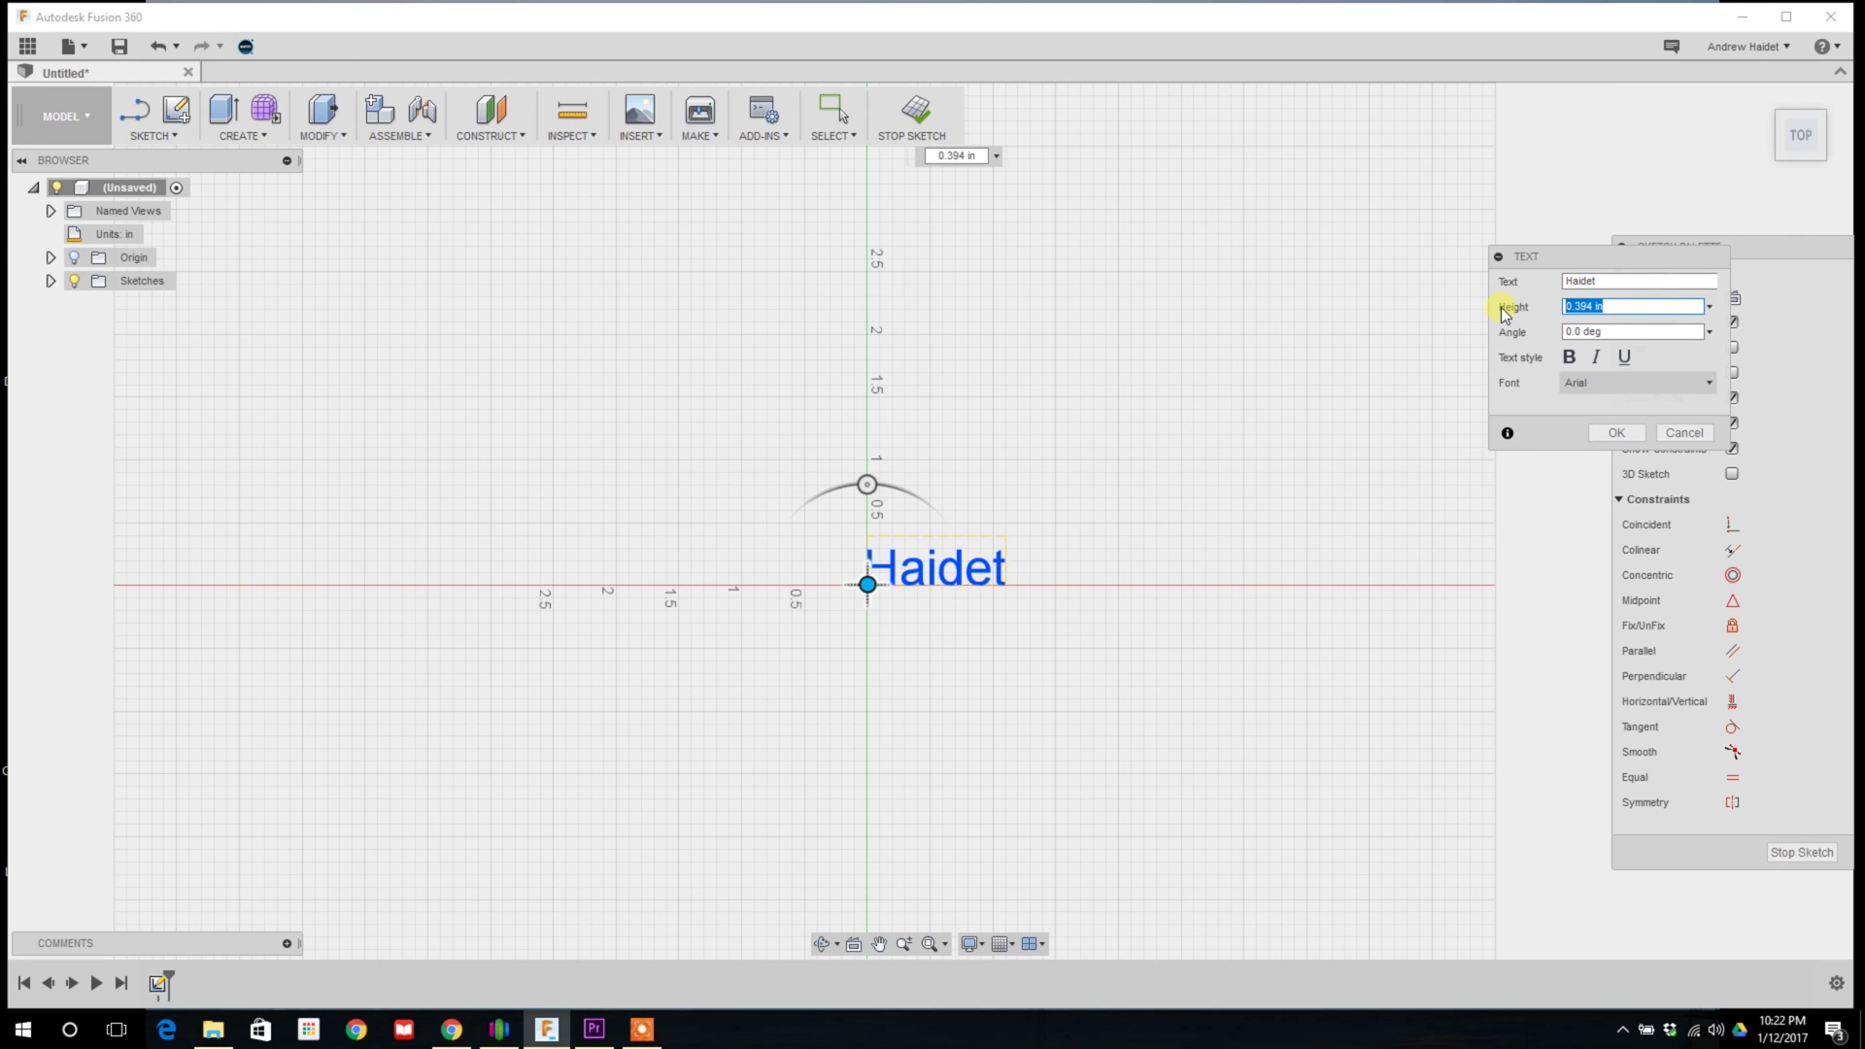
type("2")
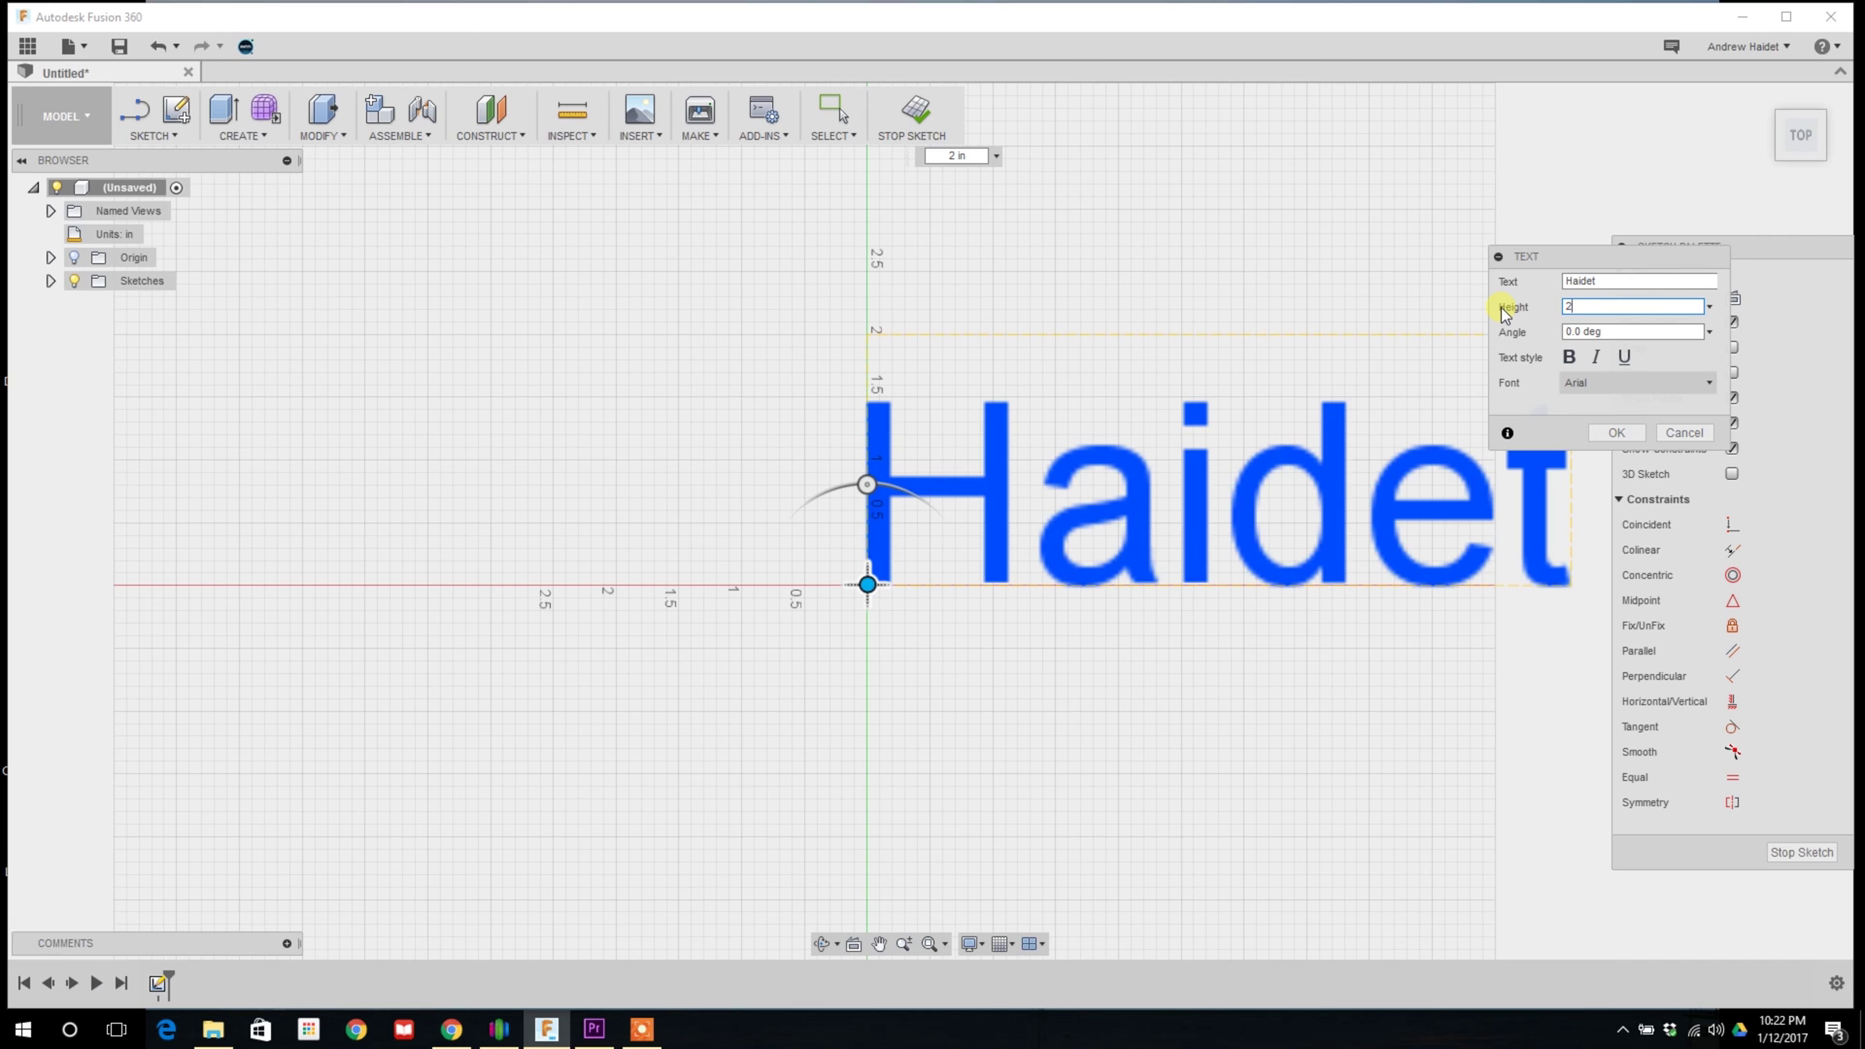
scroll(761, 554, "down", 3)
scroll(768, 558, "up", 2)
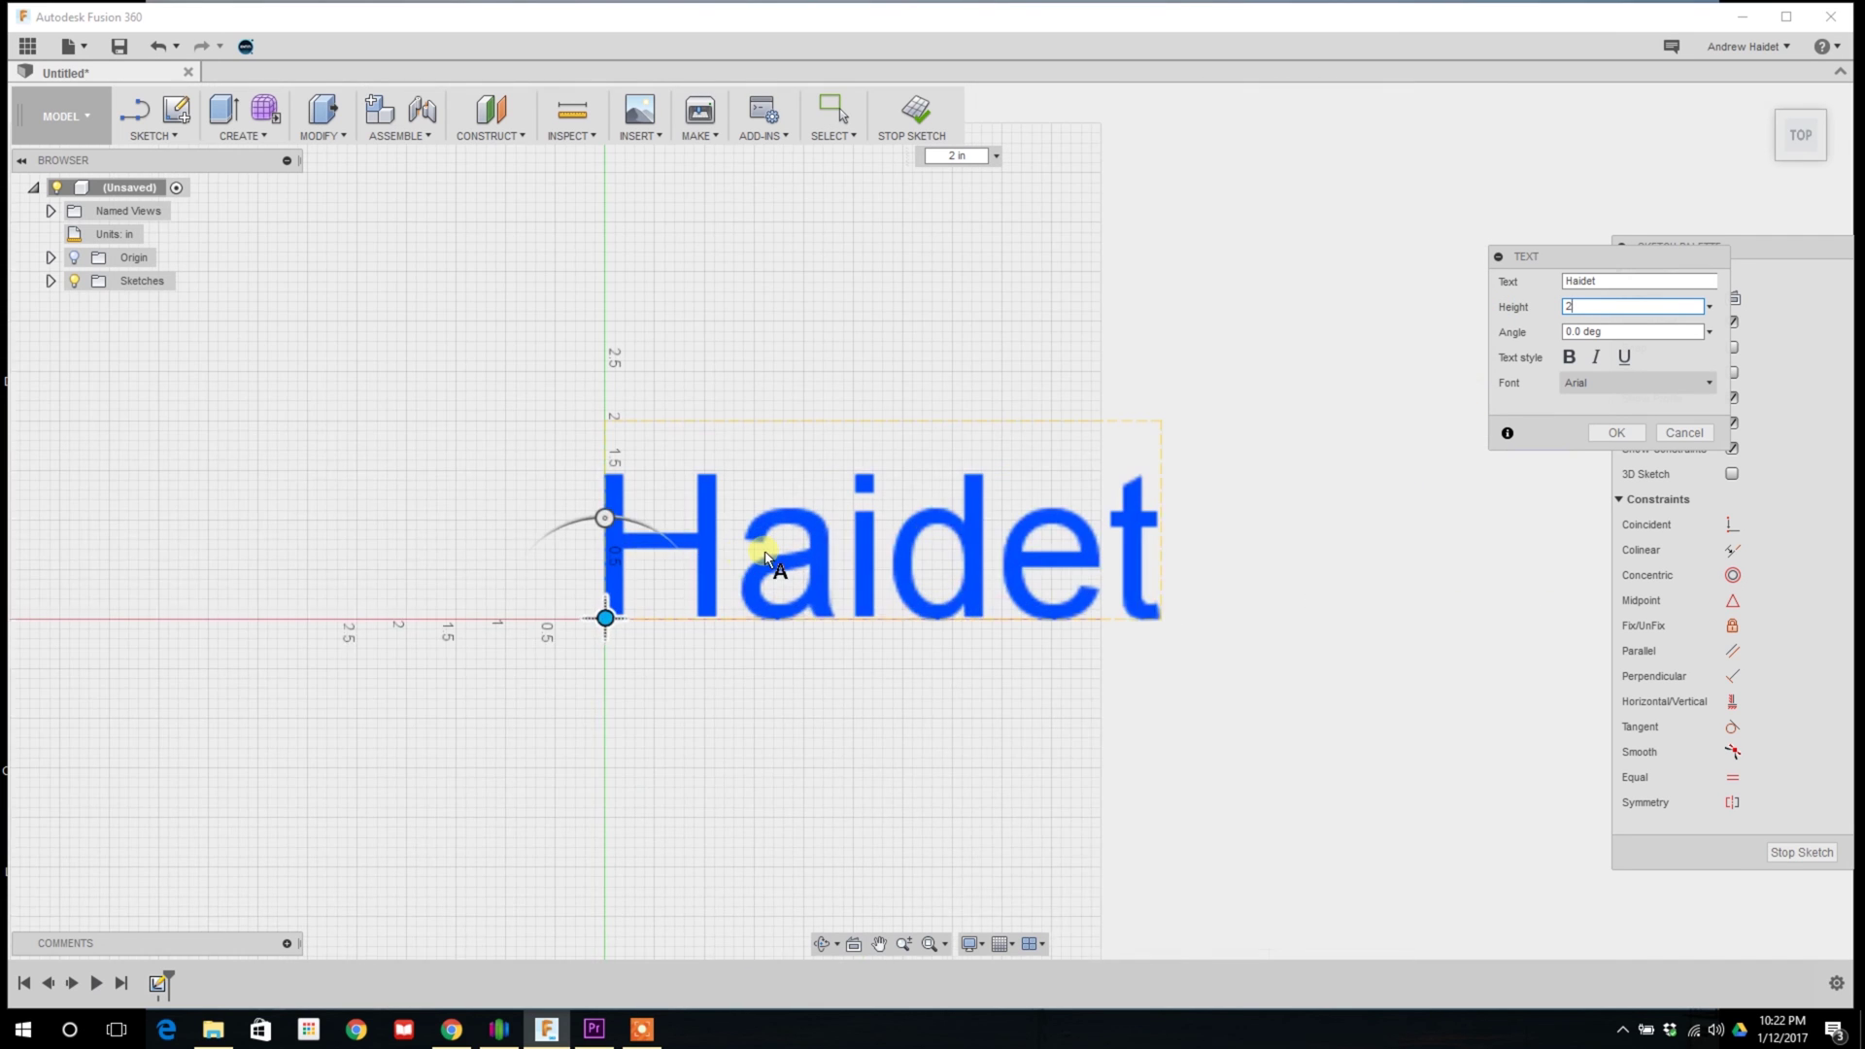
scroll(873, 554, "up", 1)
left_click(1587, 384)
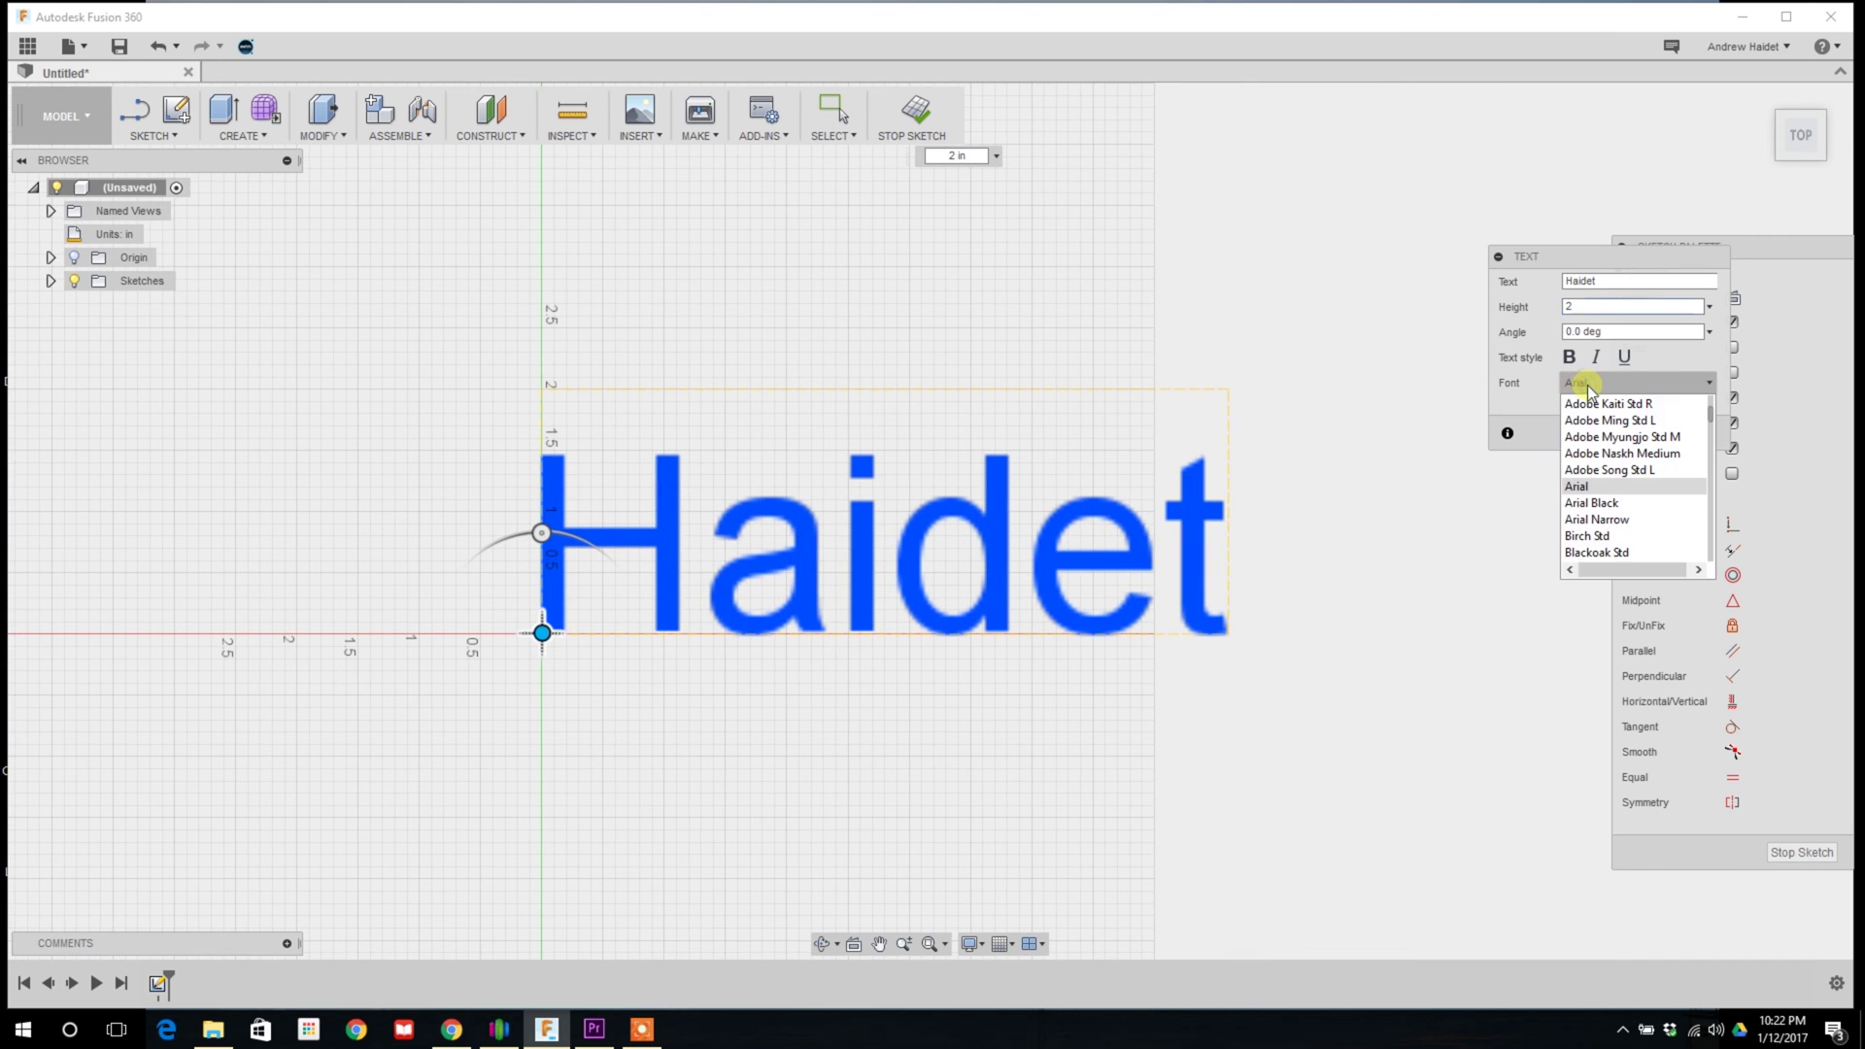
left_click(1635, 501)
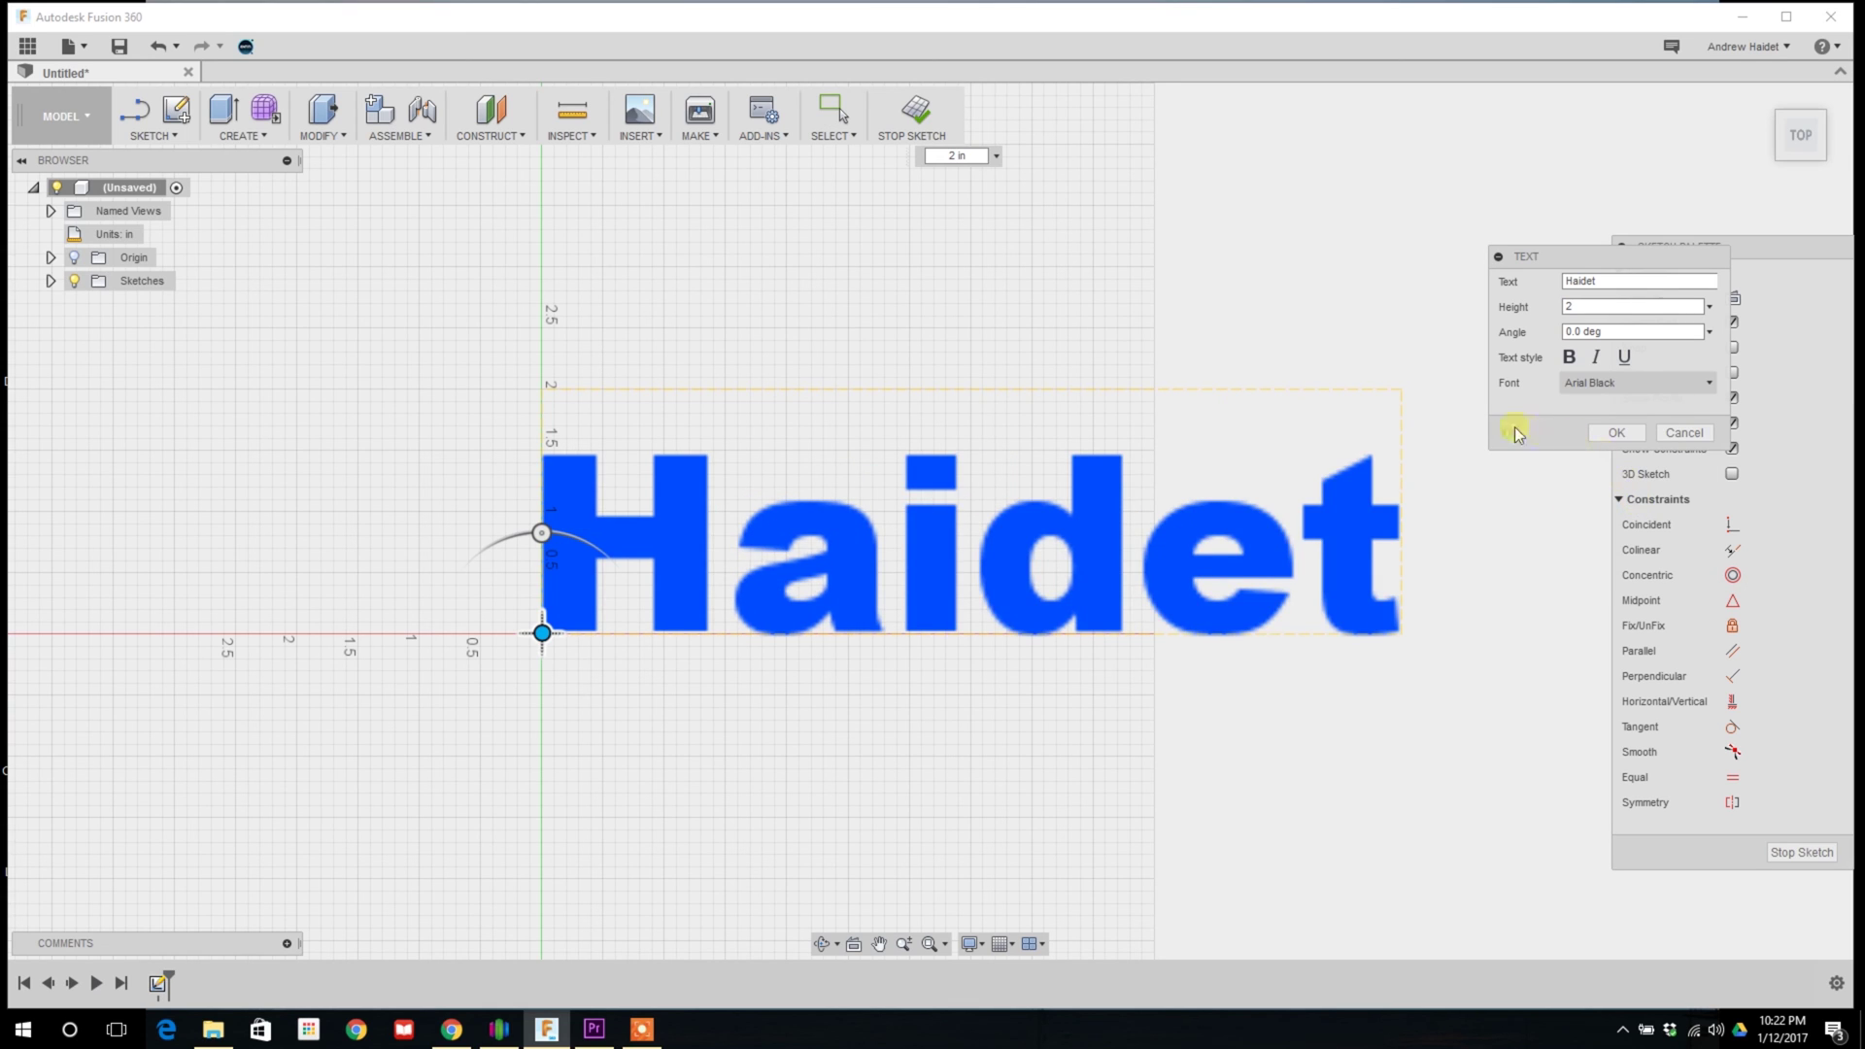
left_click(1632, 433)
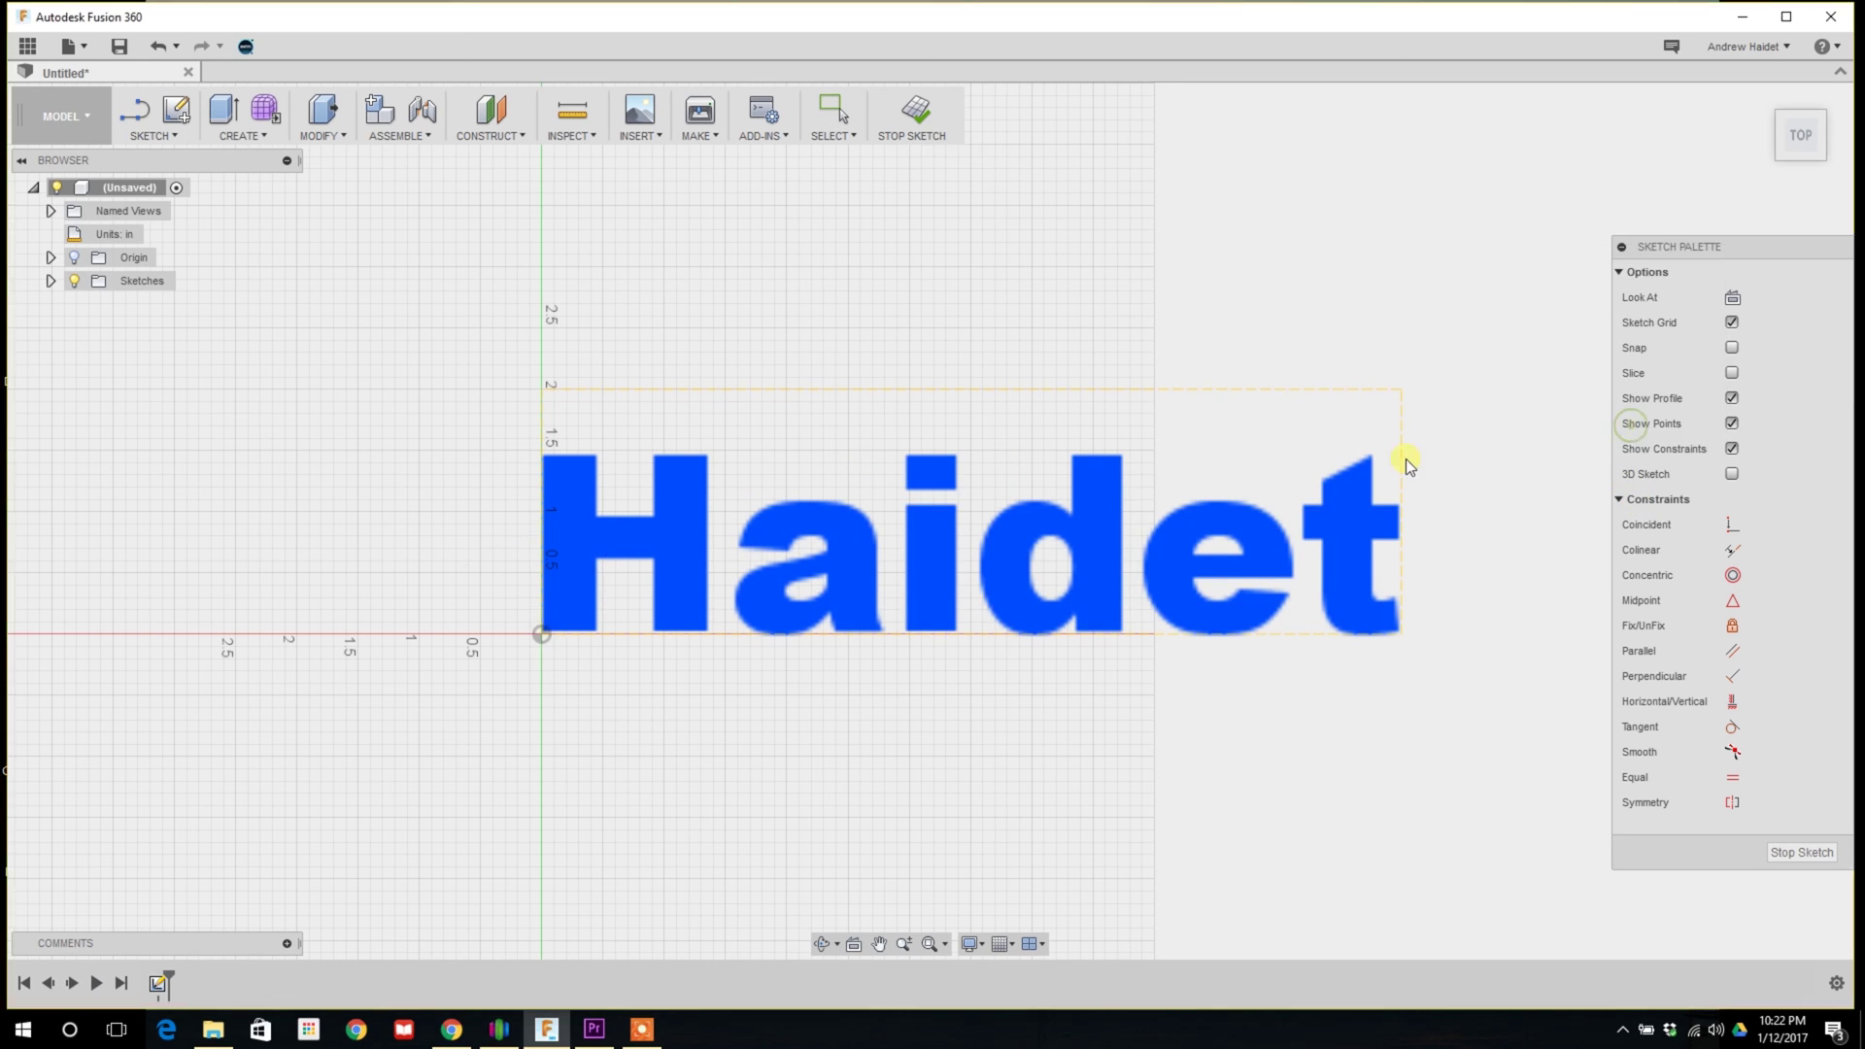
Explode the surname sketch text into separate letter outlines
right_click(836, 536)
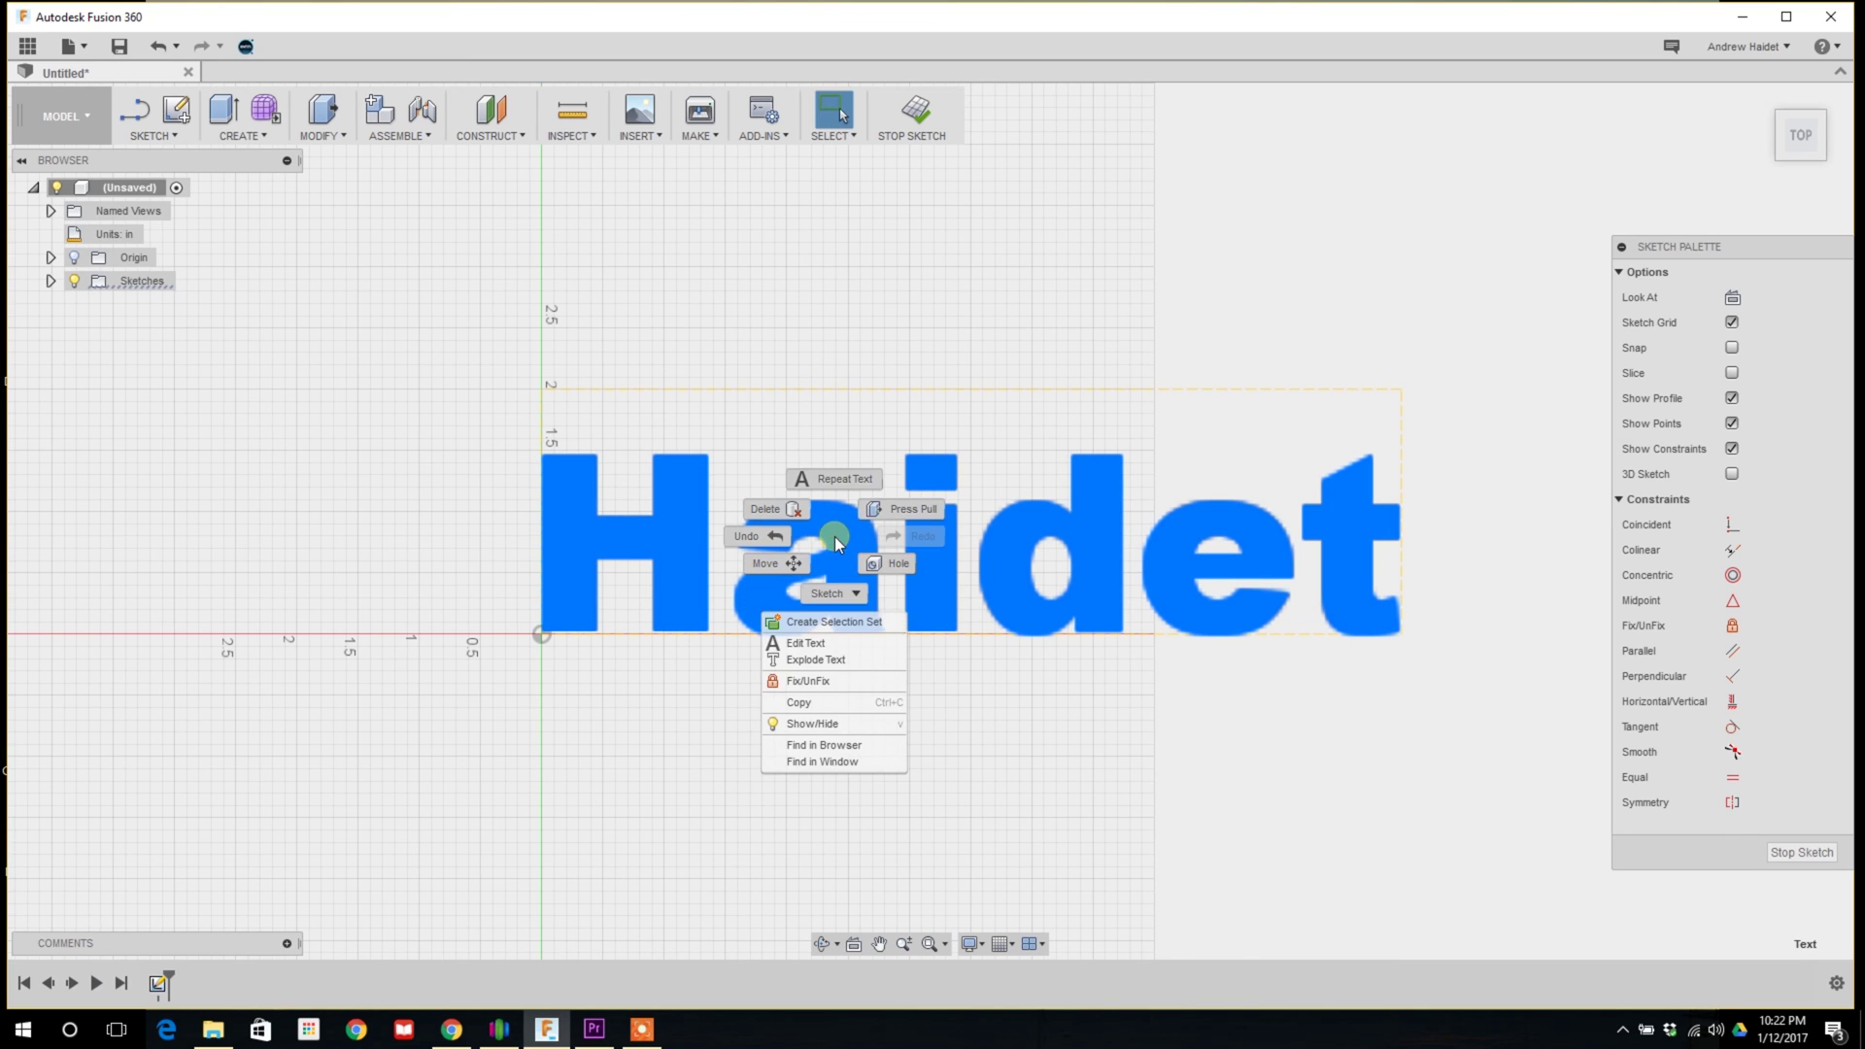
left_click(833, 647)
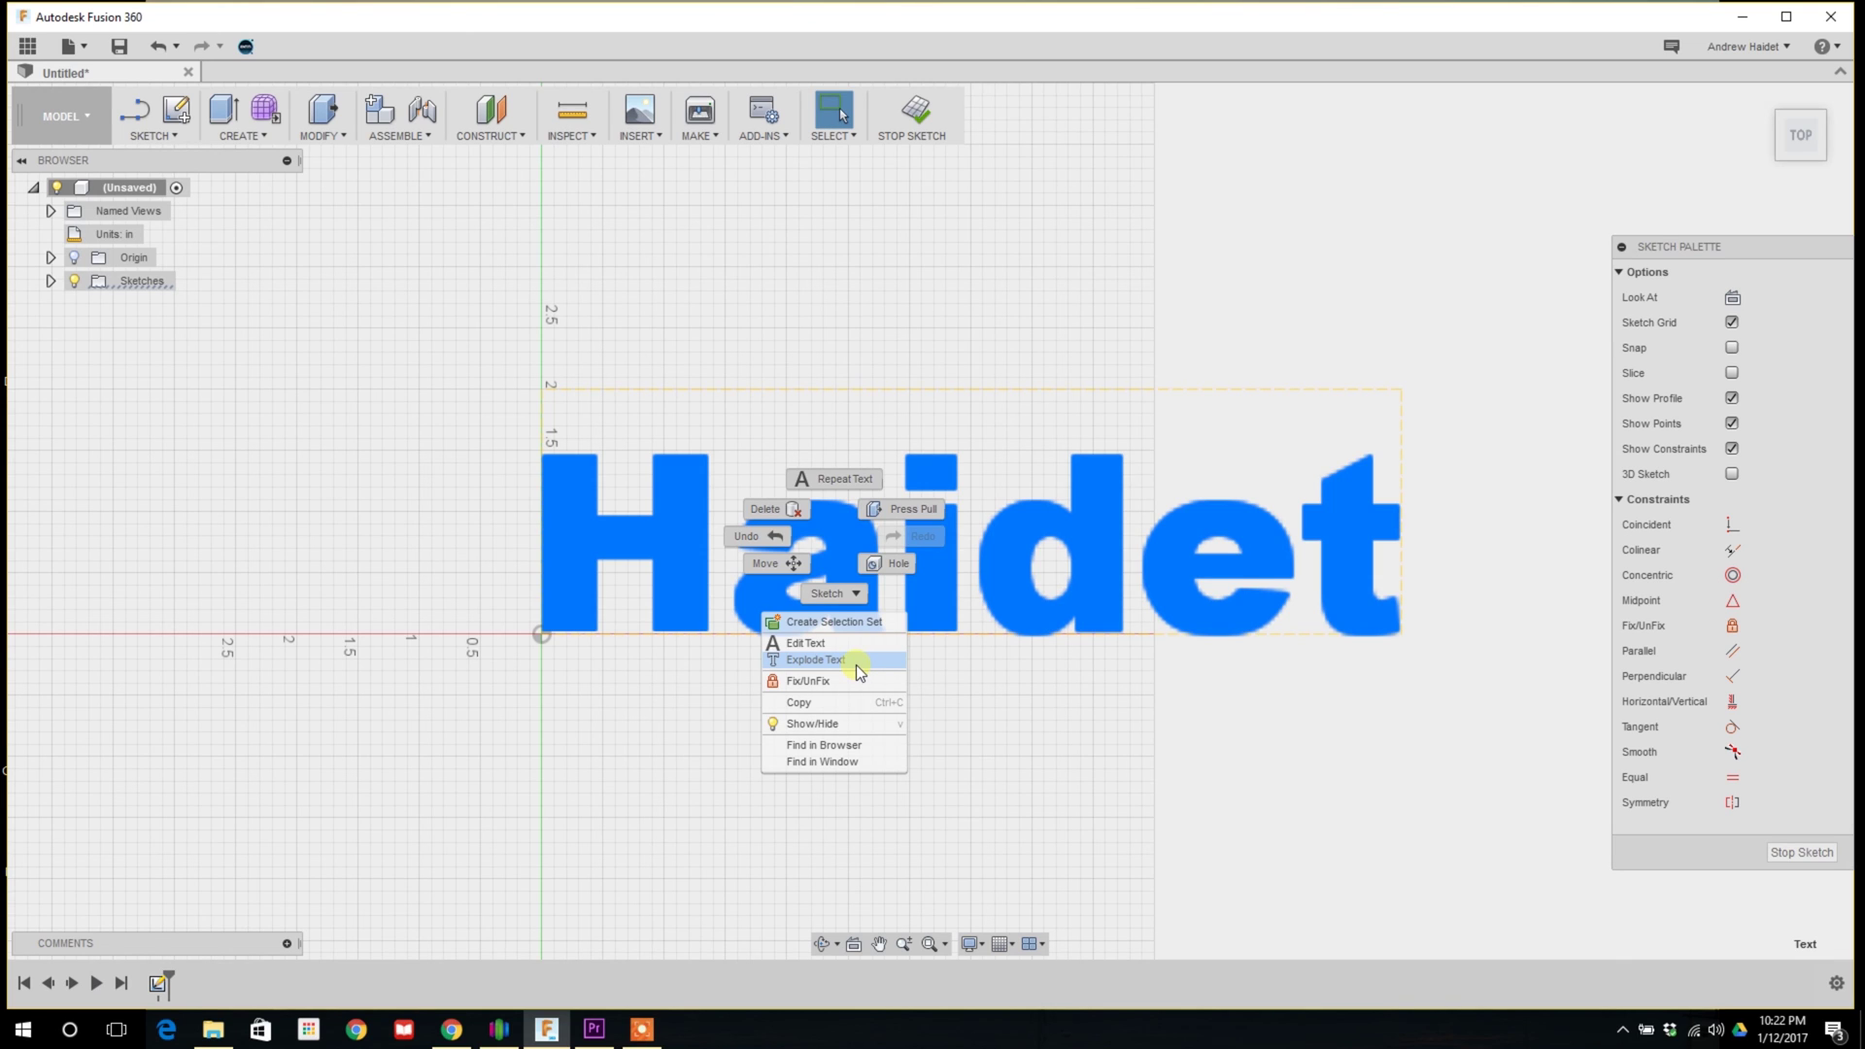
left_click(858, 663)
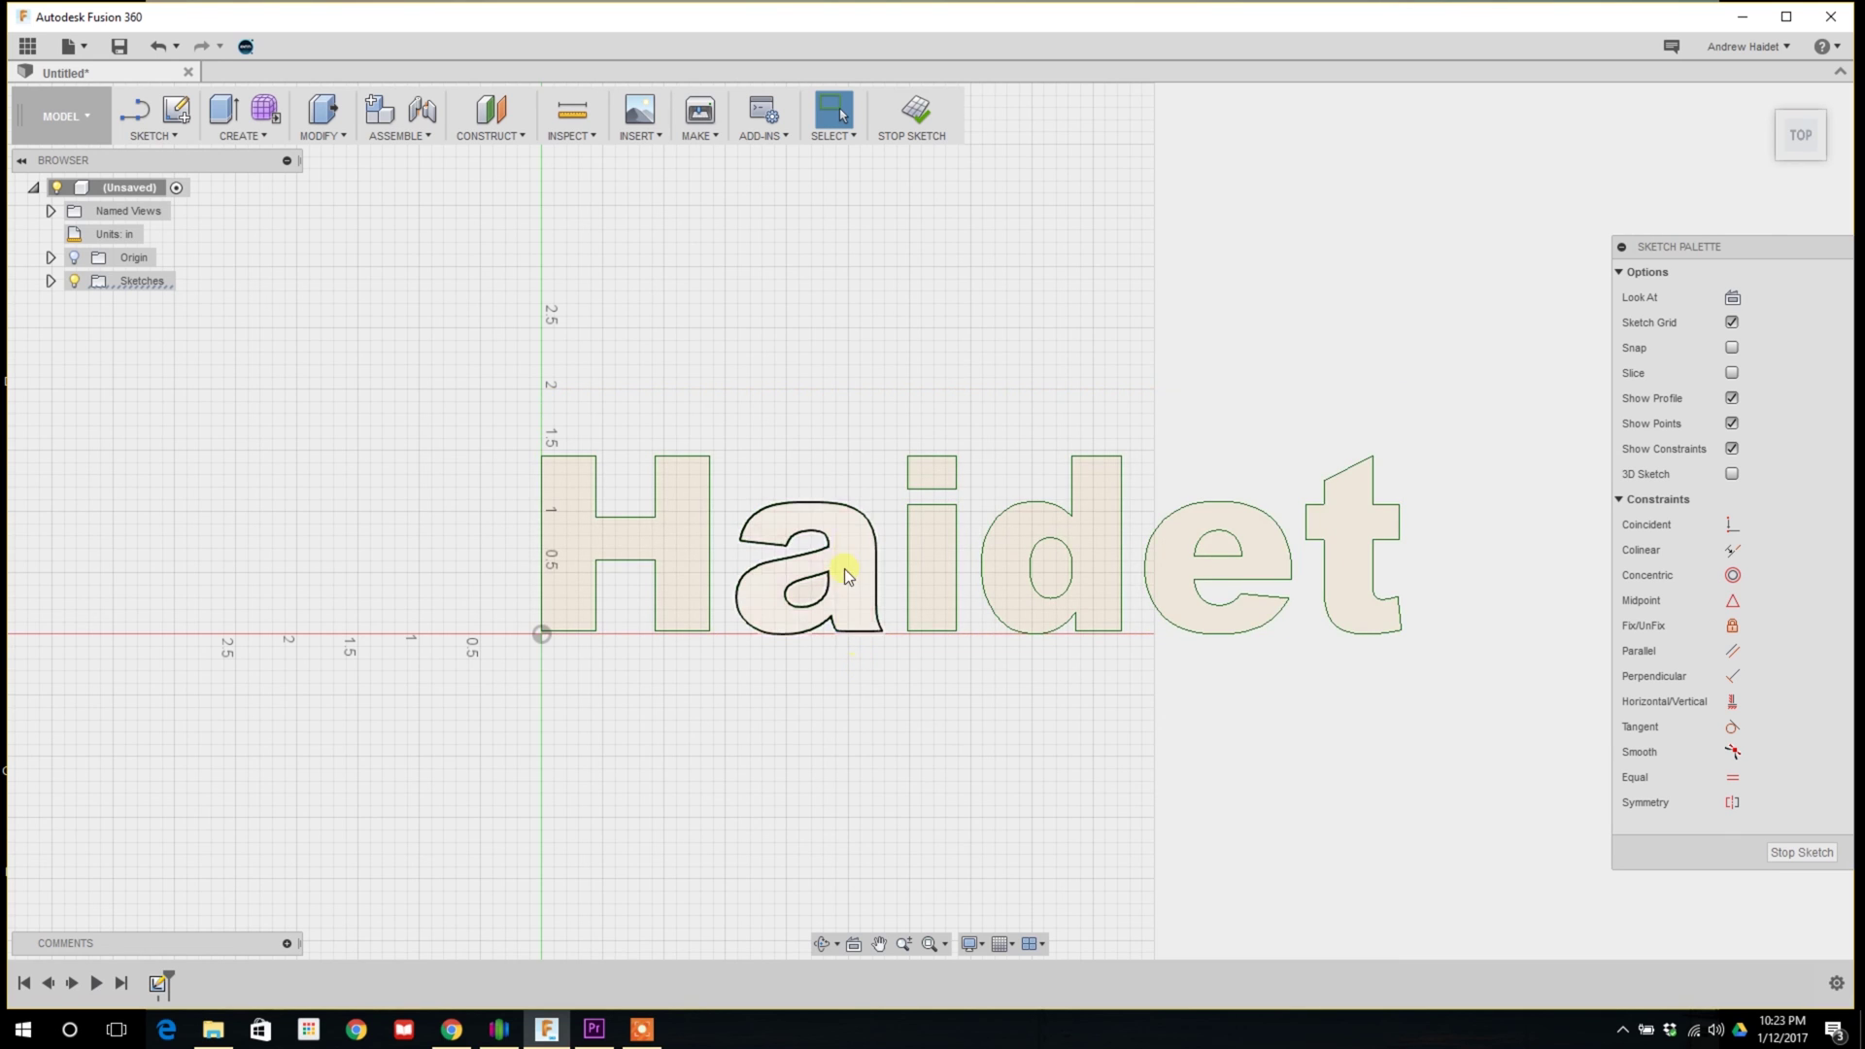
Finish the sketch and begin an extrusion with the E shortcut
scroll(860, 525, "up", 1)
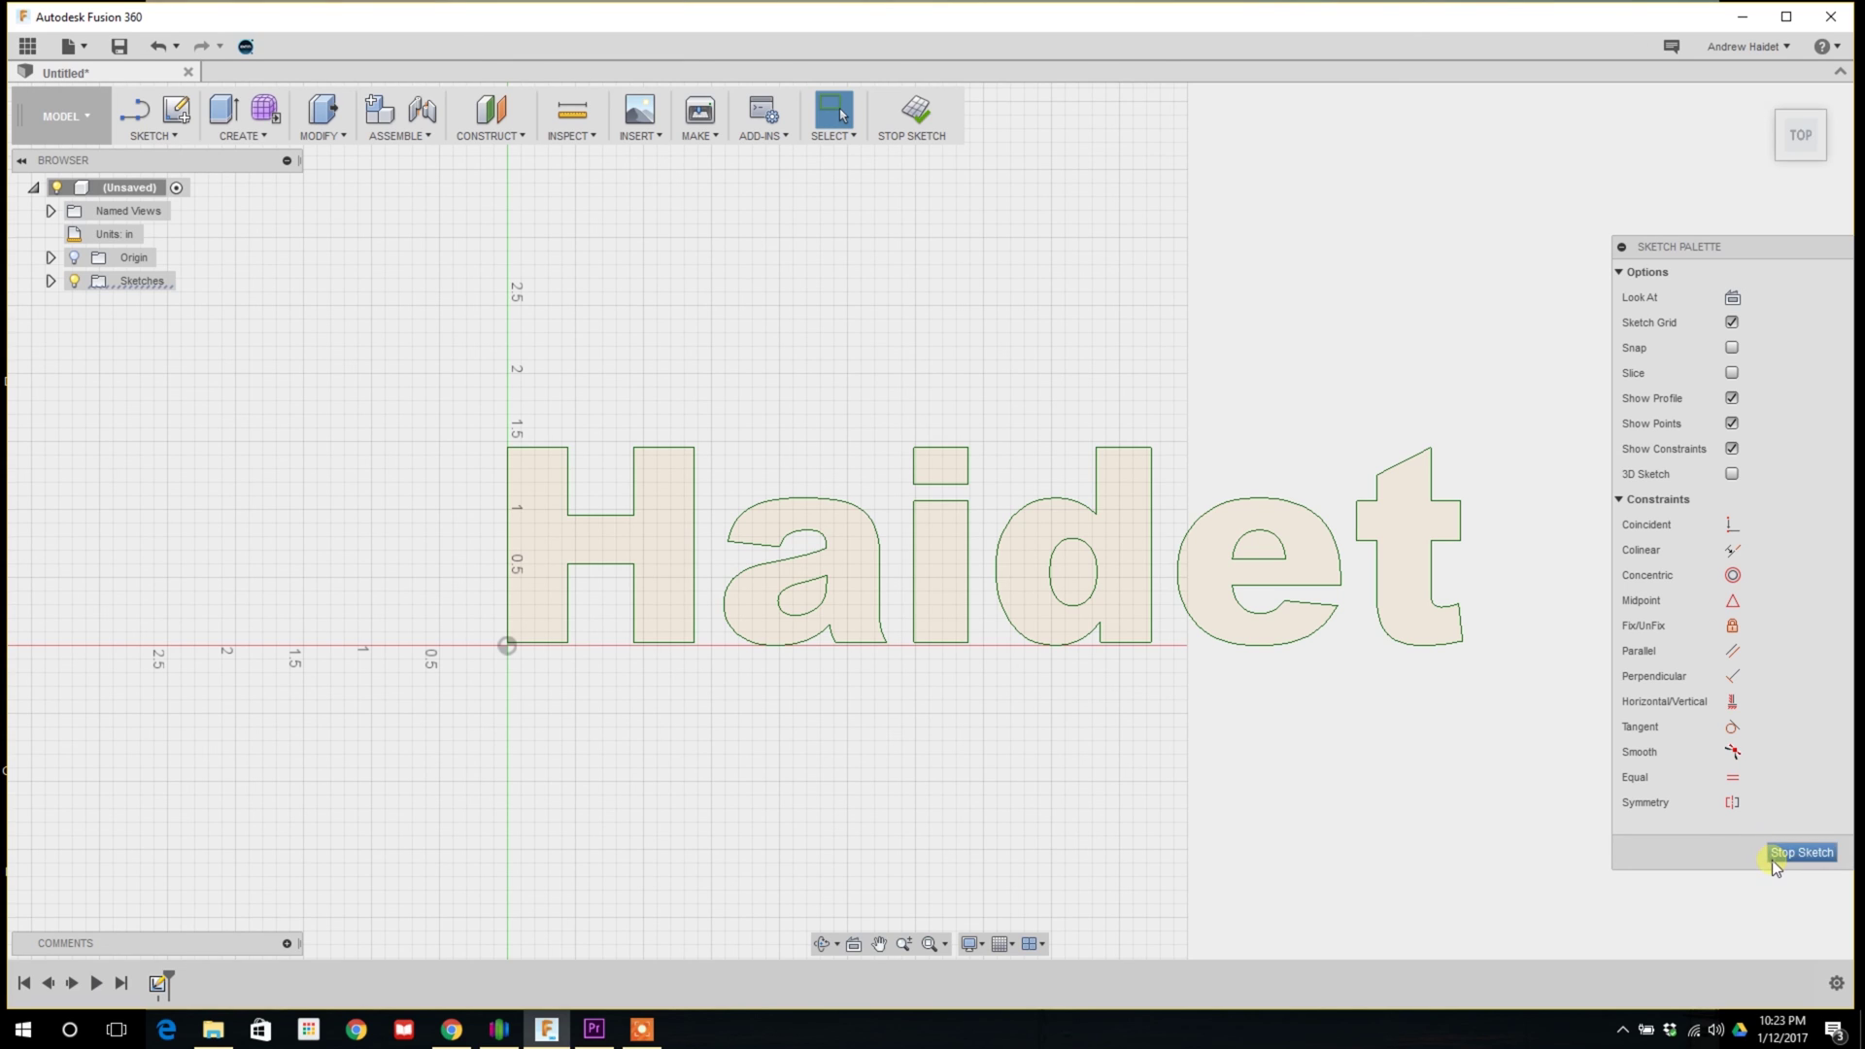
left_click(1772, 859)
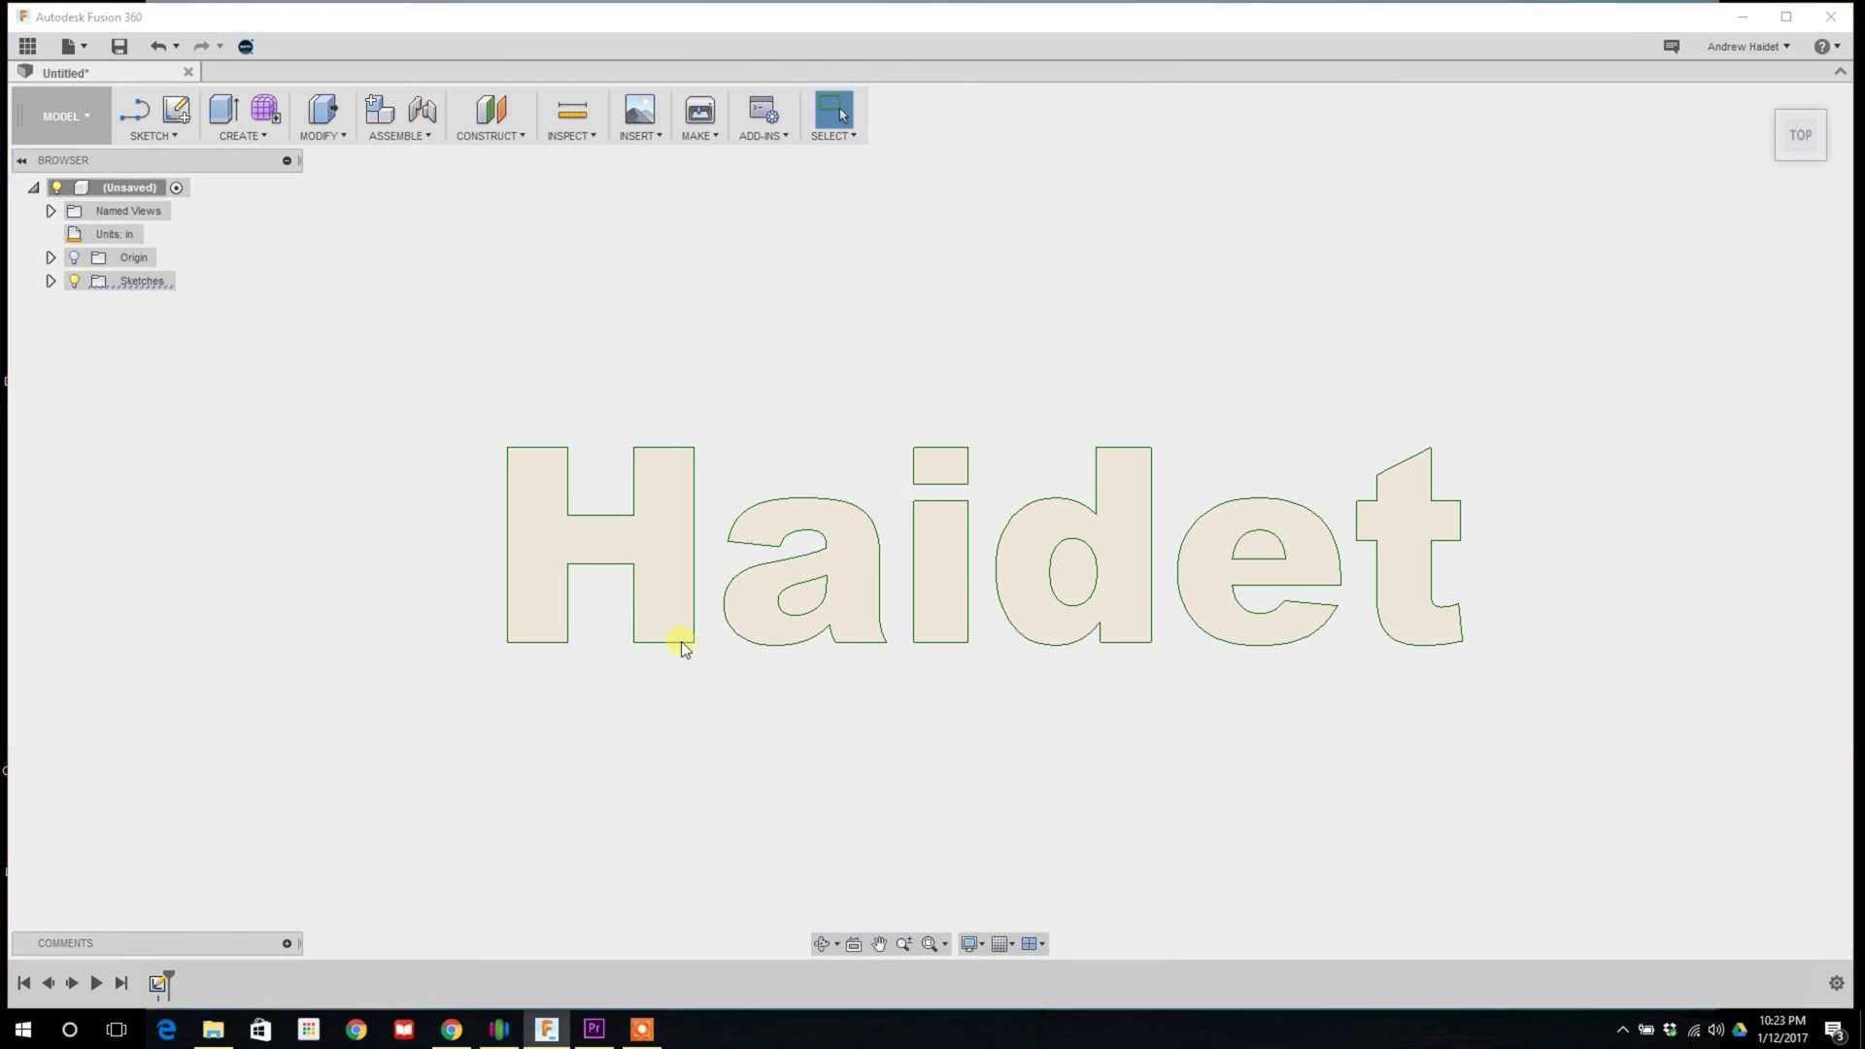
key("e")
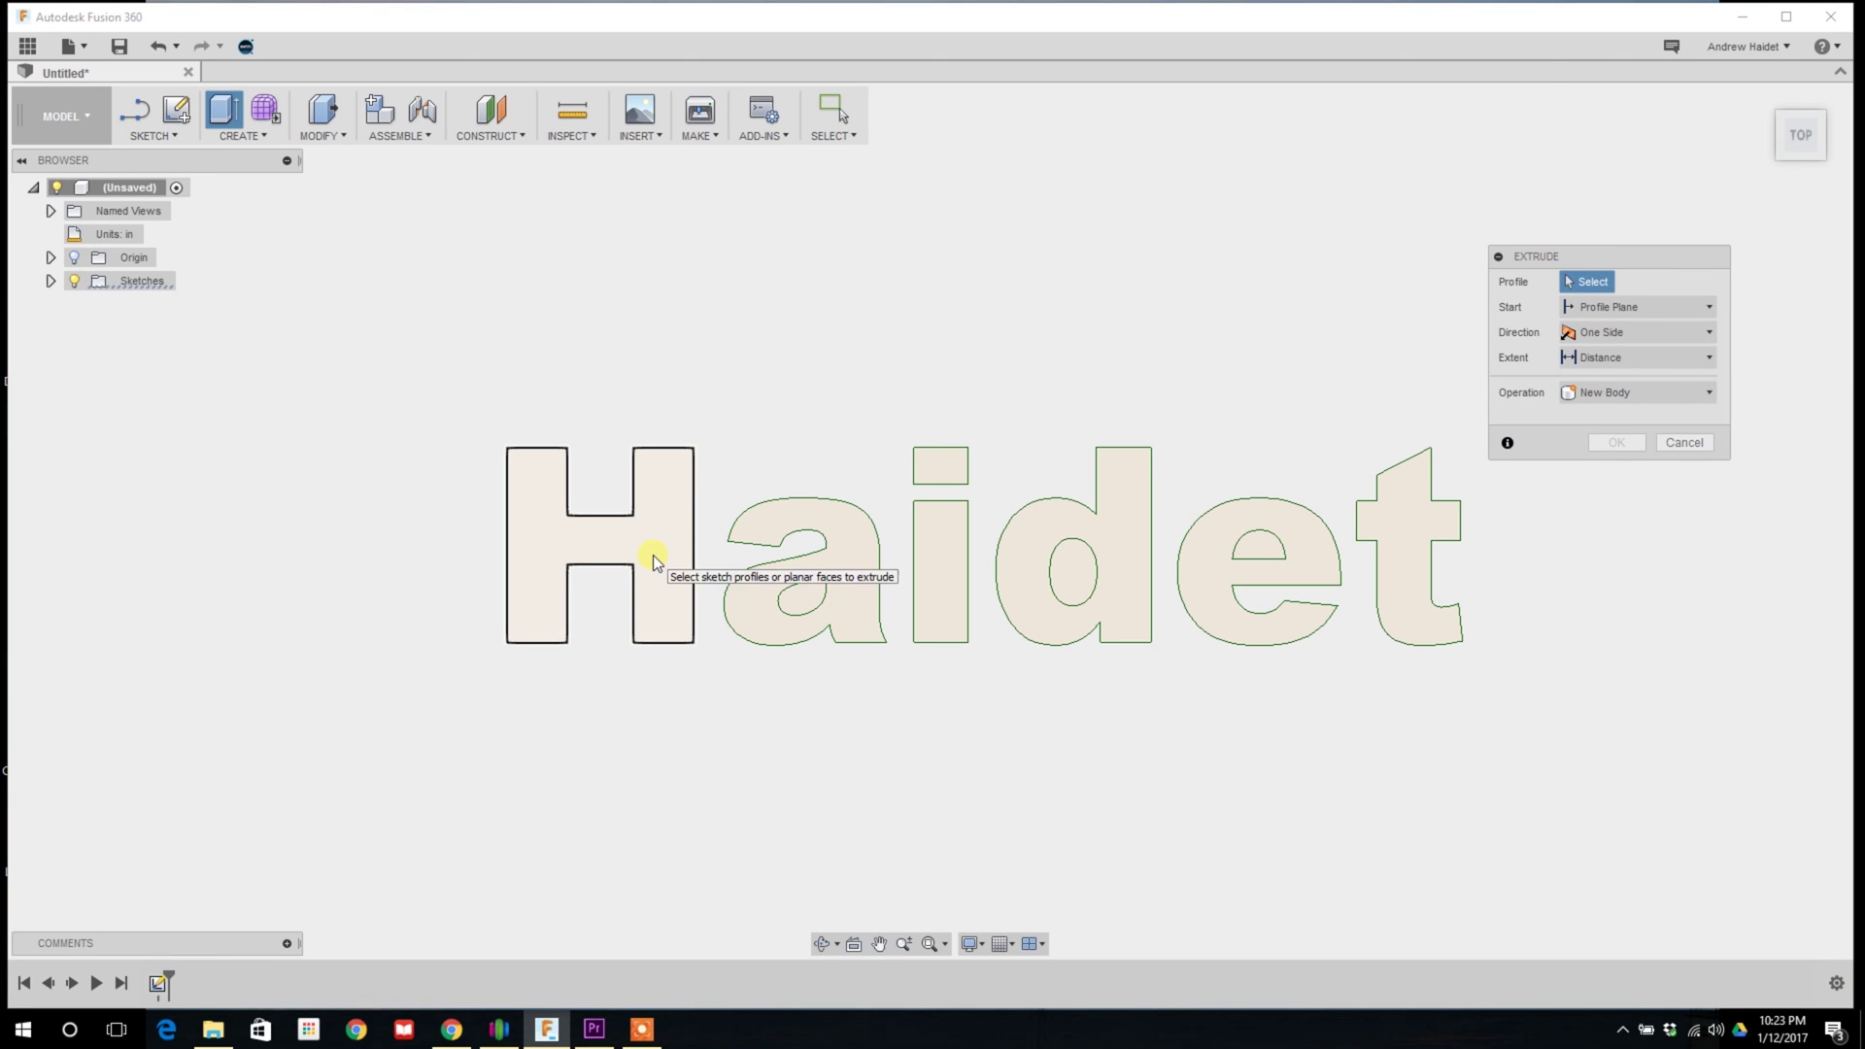
Select all seven surname letter profiles, including the dot of the i
left_click(653, 556)
left_click(861, 581)
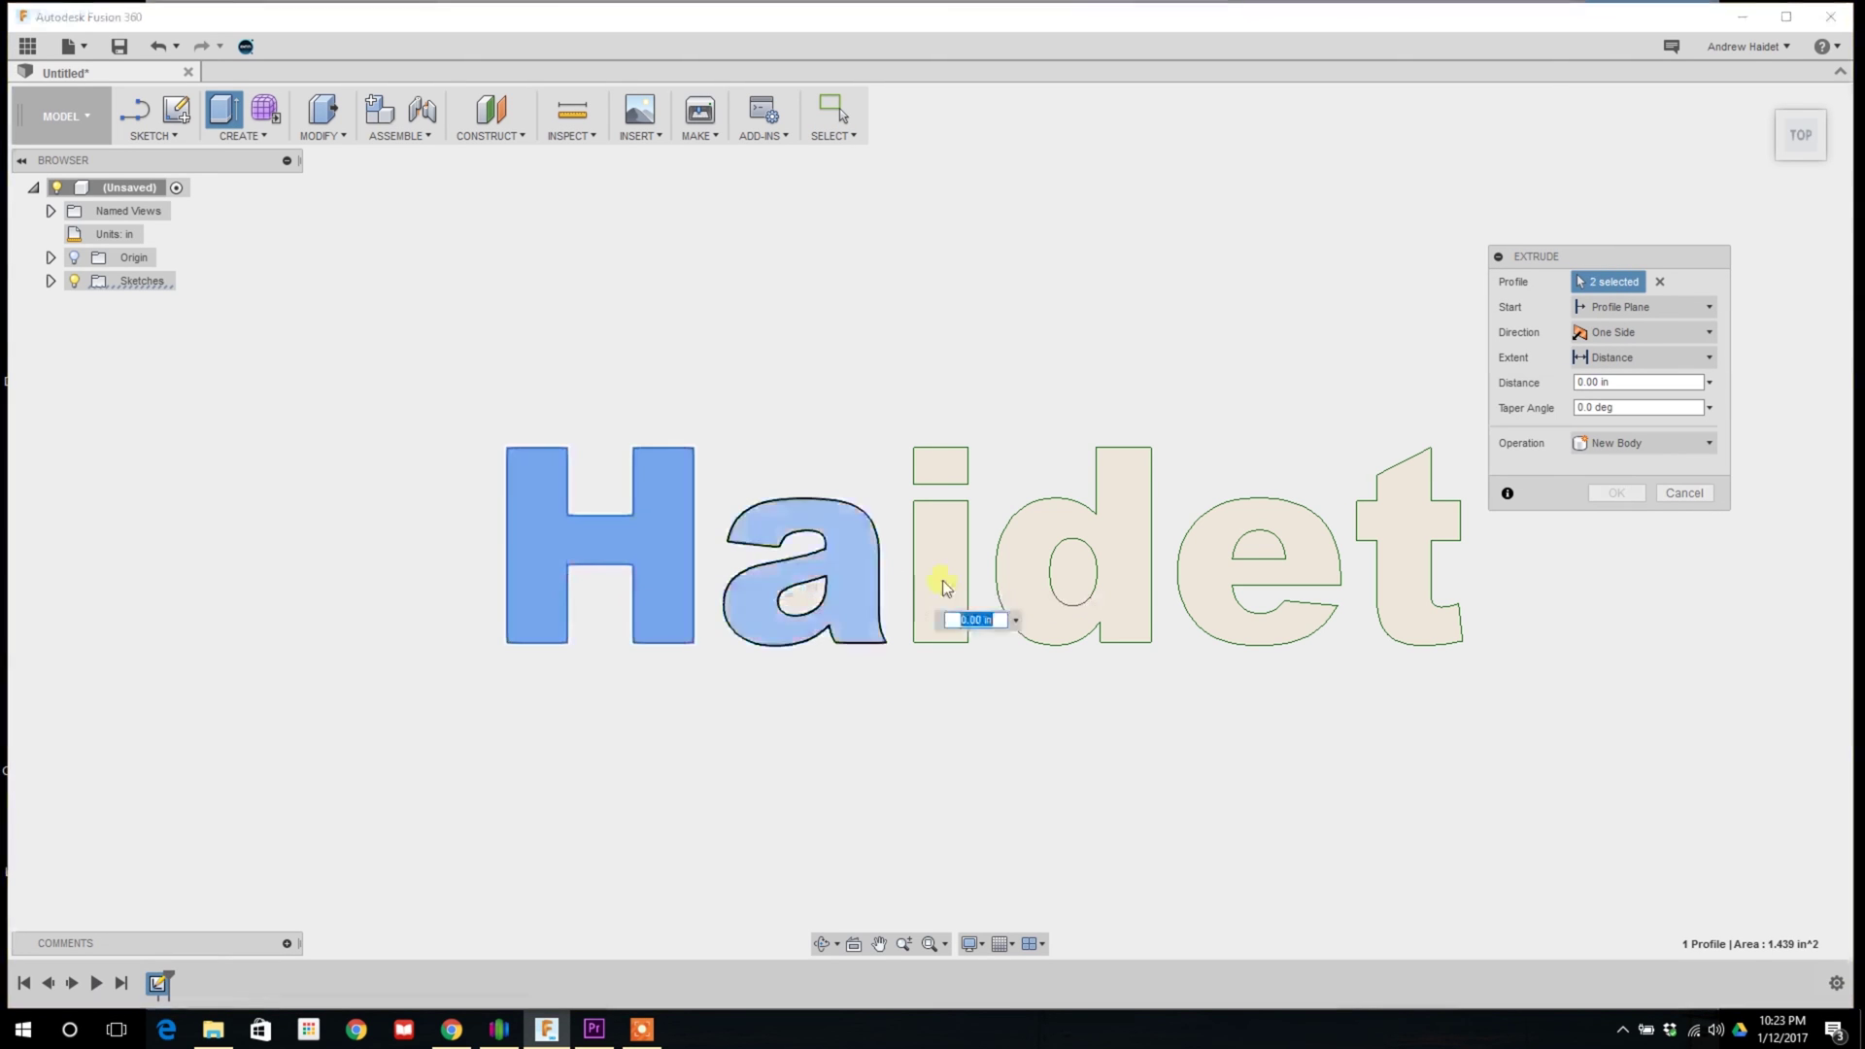
left_click(948, 525)
left_click(940, 466)
left_click(1122, 520)
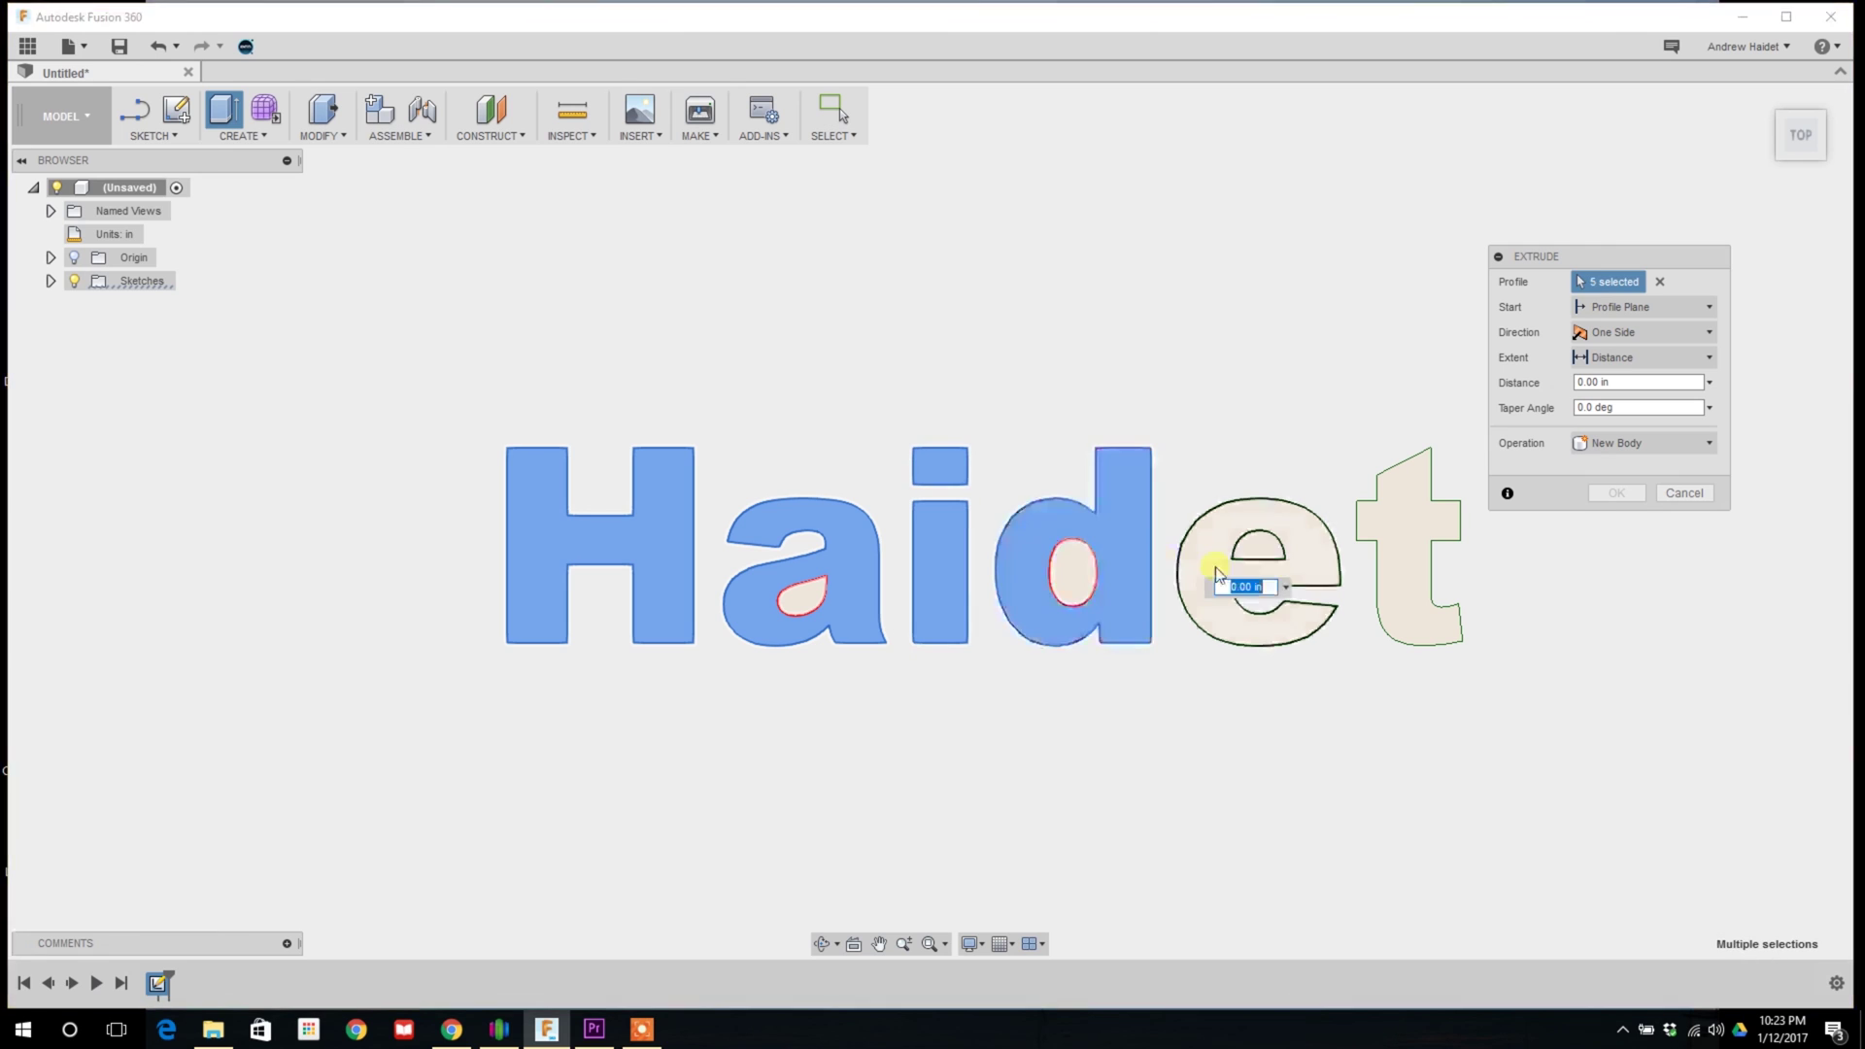
left_click(1201, 575)
left_click(1401, 538)
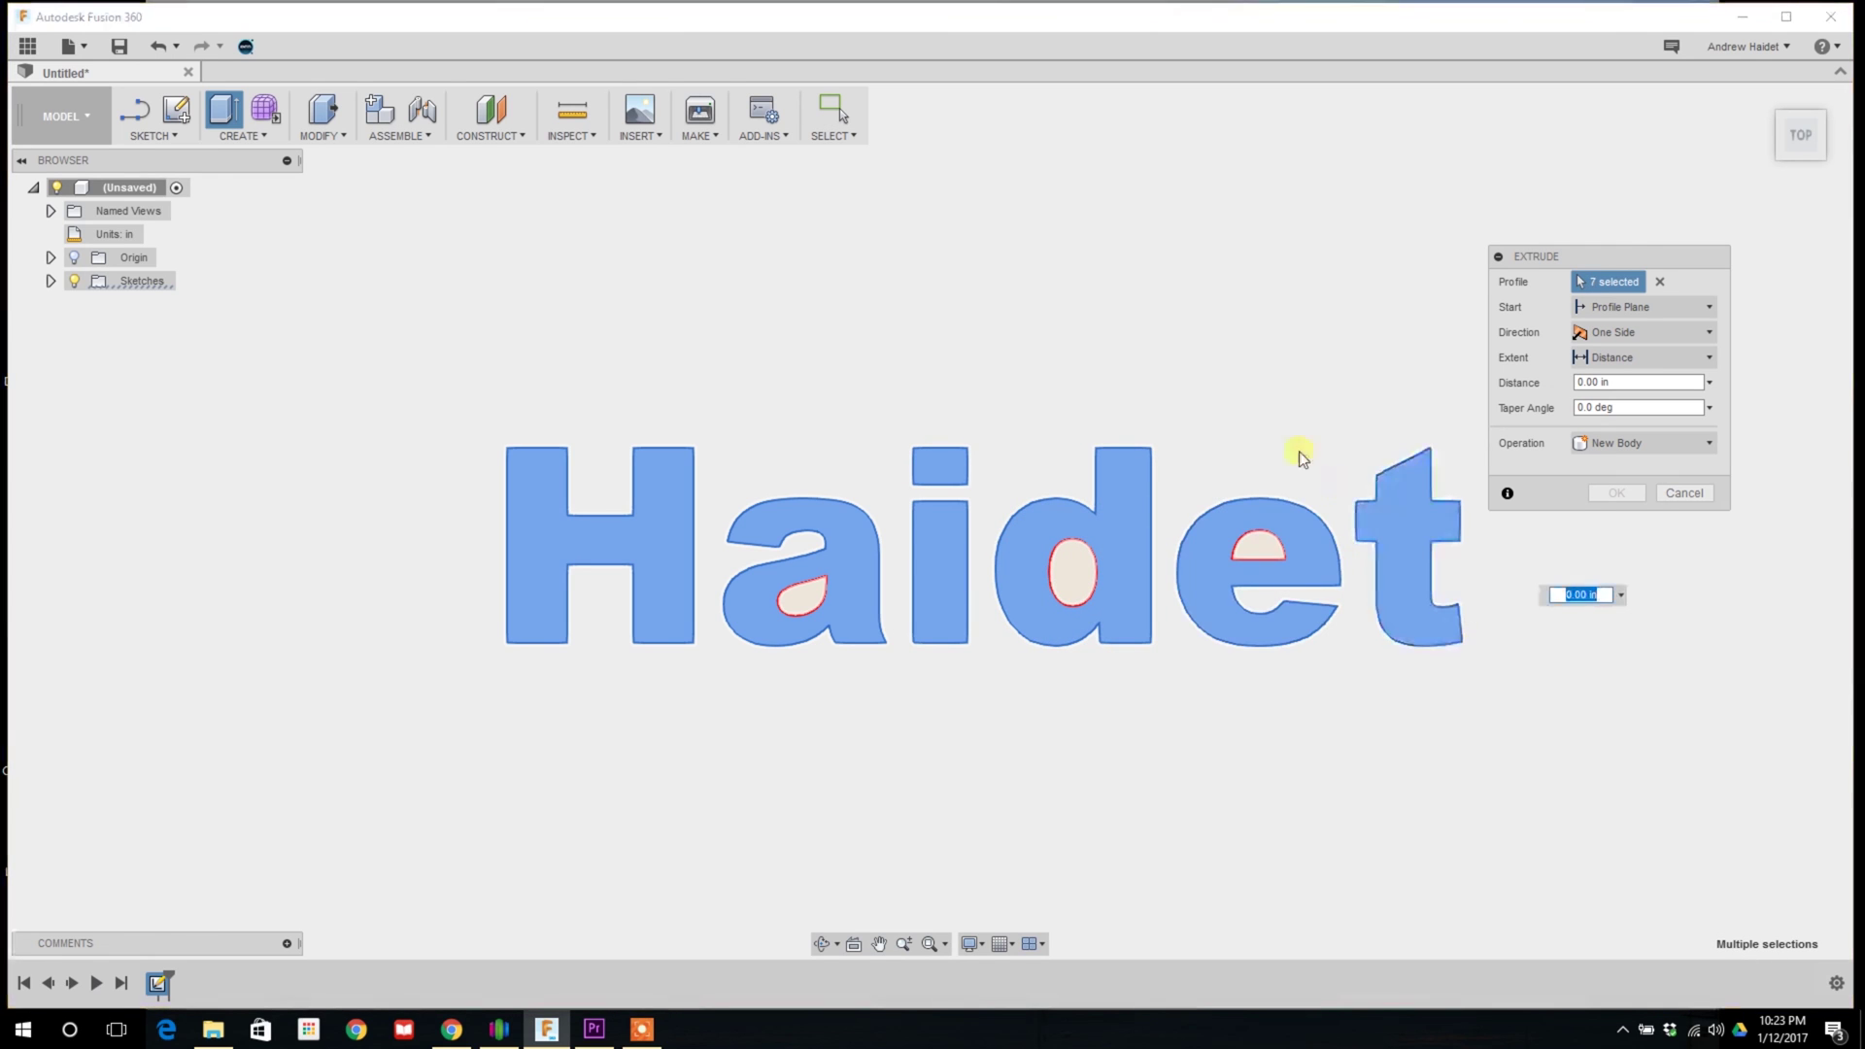
Extrude the selected letters 0.5 in into a new solid body
middle_click_drag(965, 579, 974, 604, "shift")
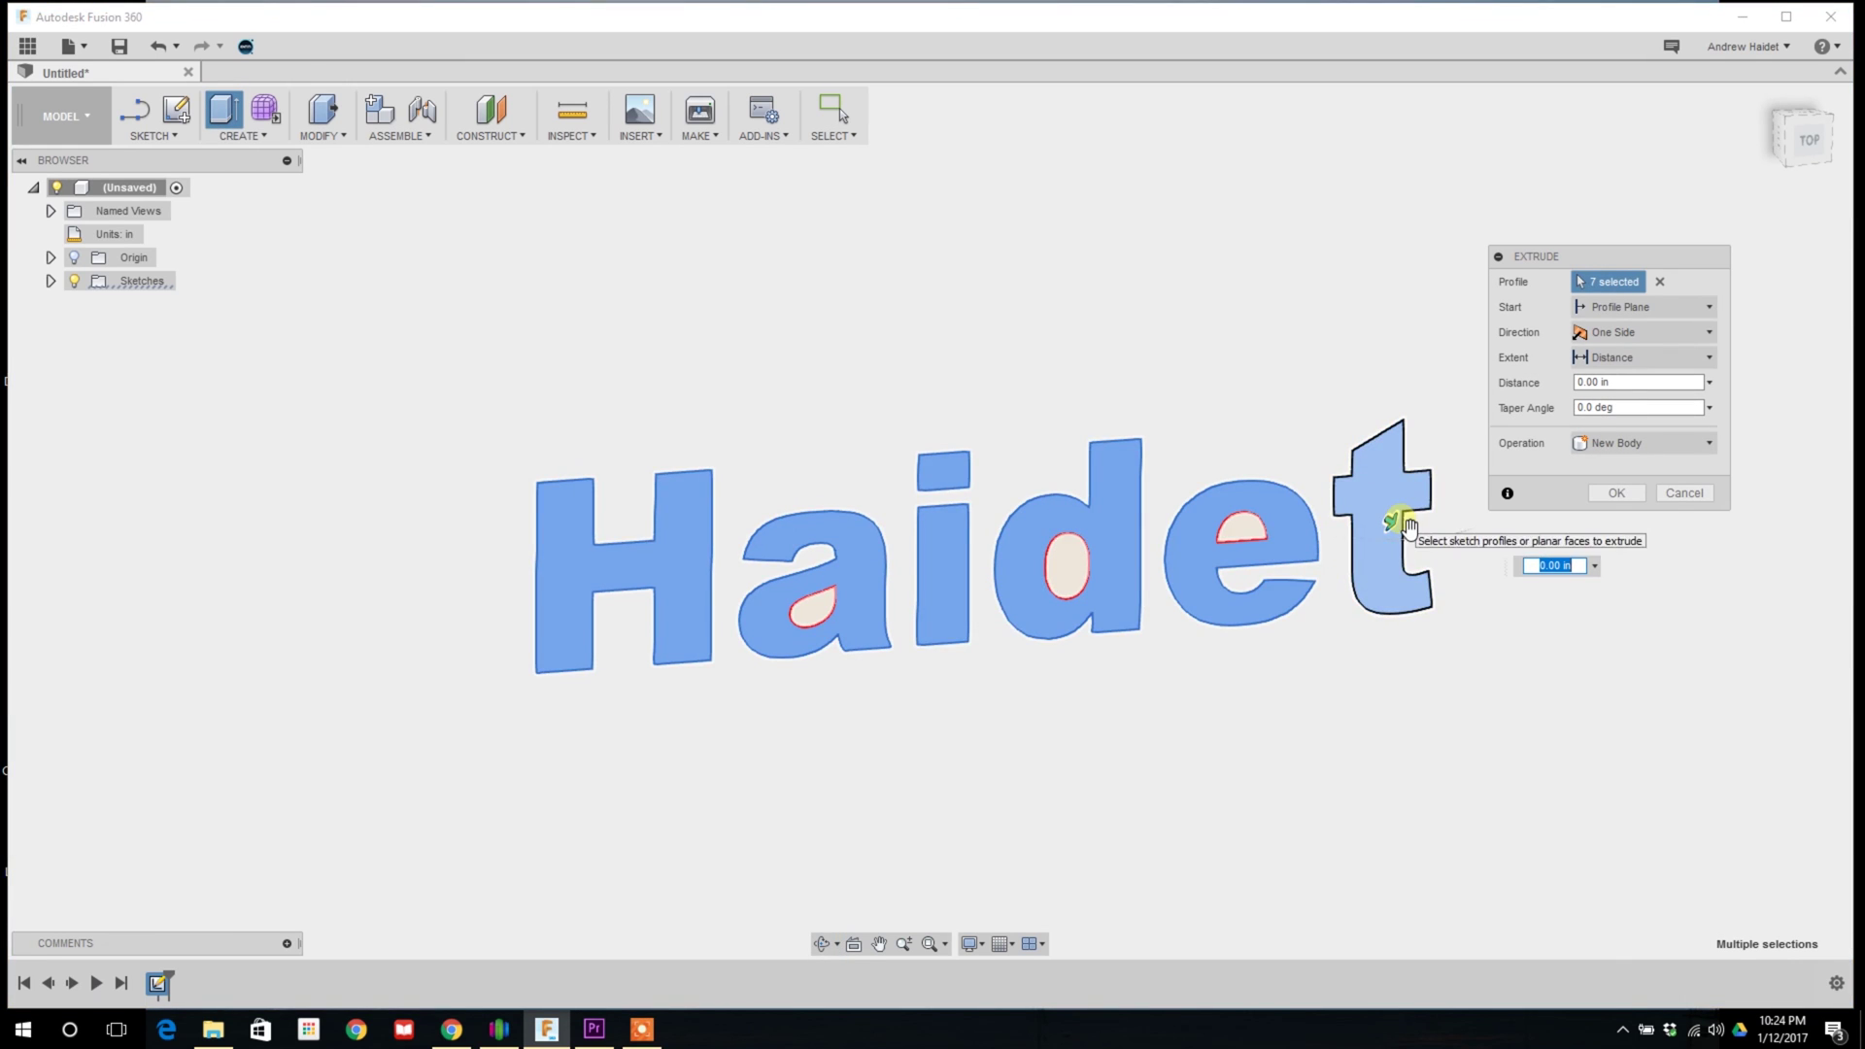
mouse_move(1401, 531)
left_mouse_down()
mouse_move(1416, 548)
mouse_move(1415, 530)
left_mouse_up()
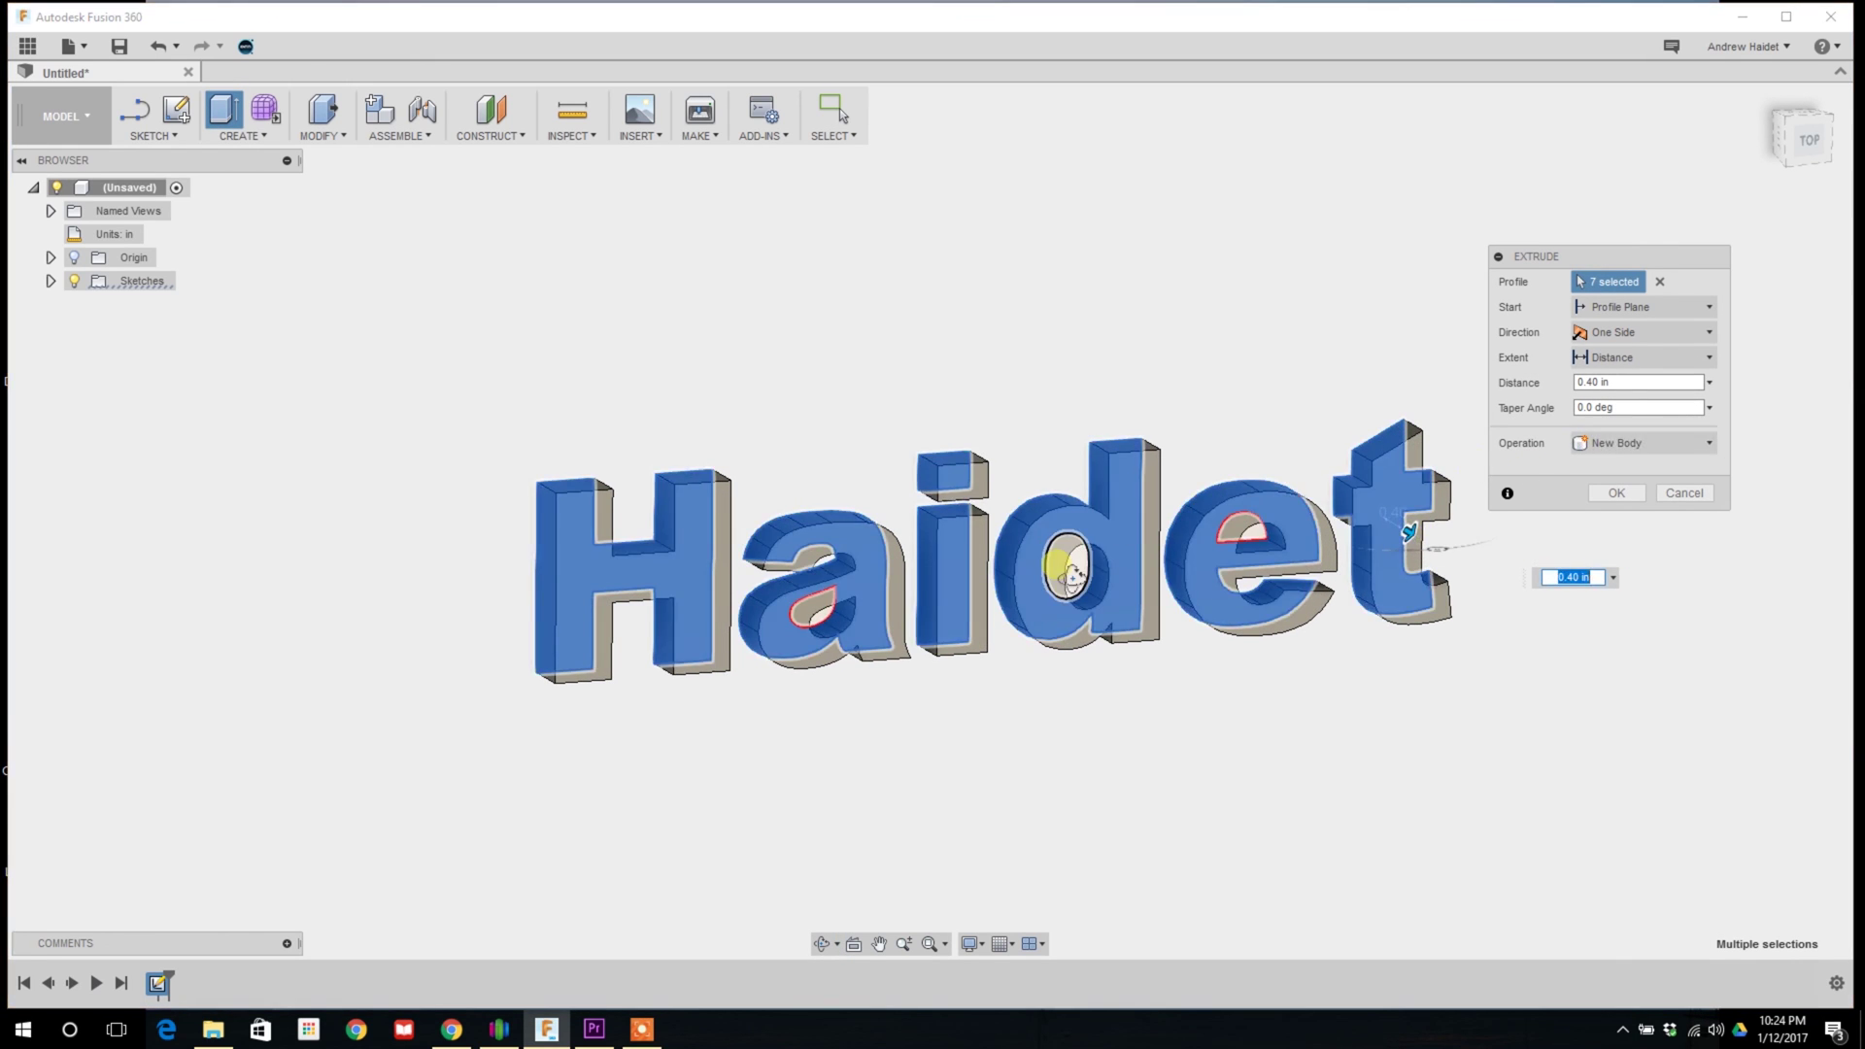
mouse_move(1065, 554)
middle_mouse_down("shift")
mouse_move(1182, 625)
mouse_move(1033, 530)
mouse_move(1055, 565)
middle_mouse_up("shift")
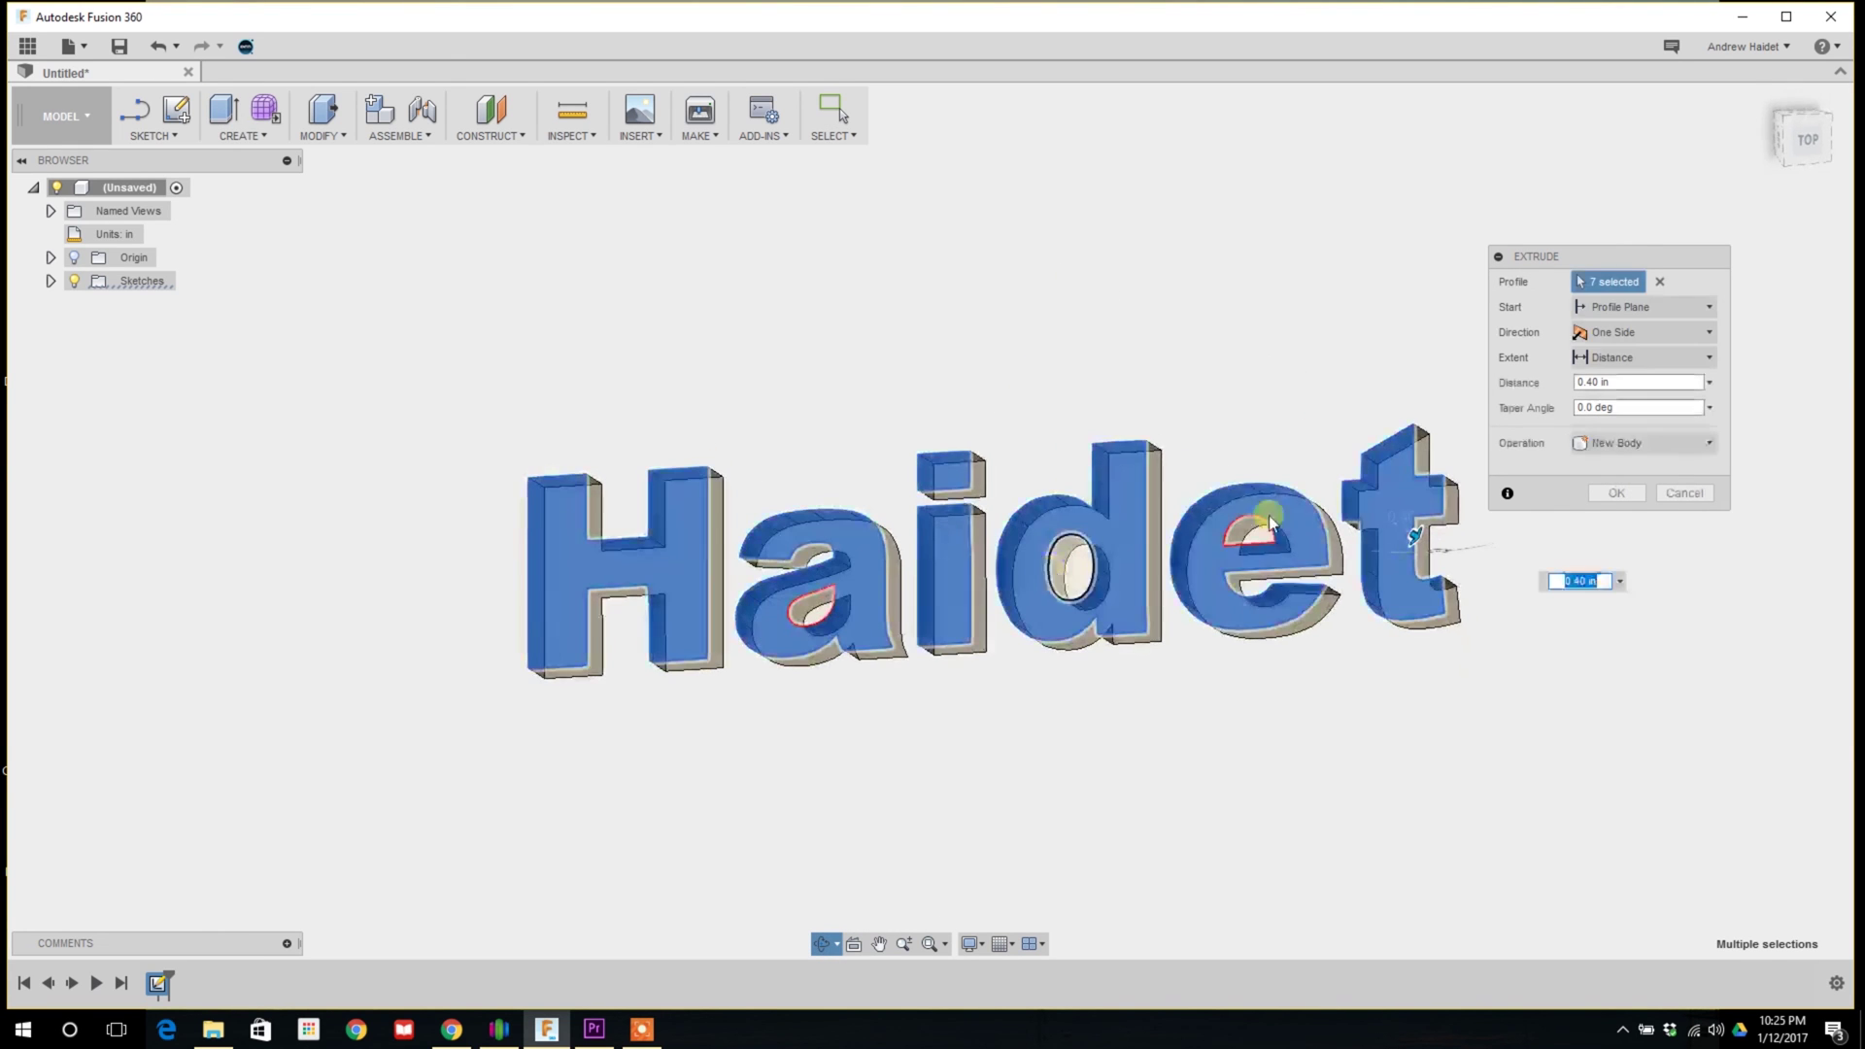
left_click(1618, 383)
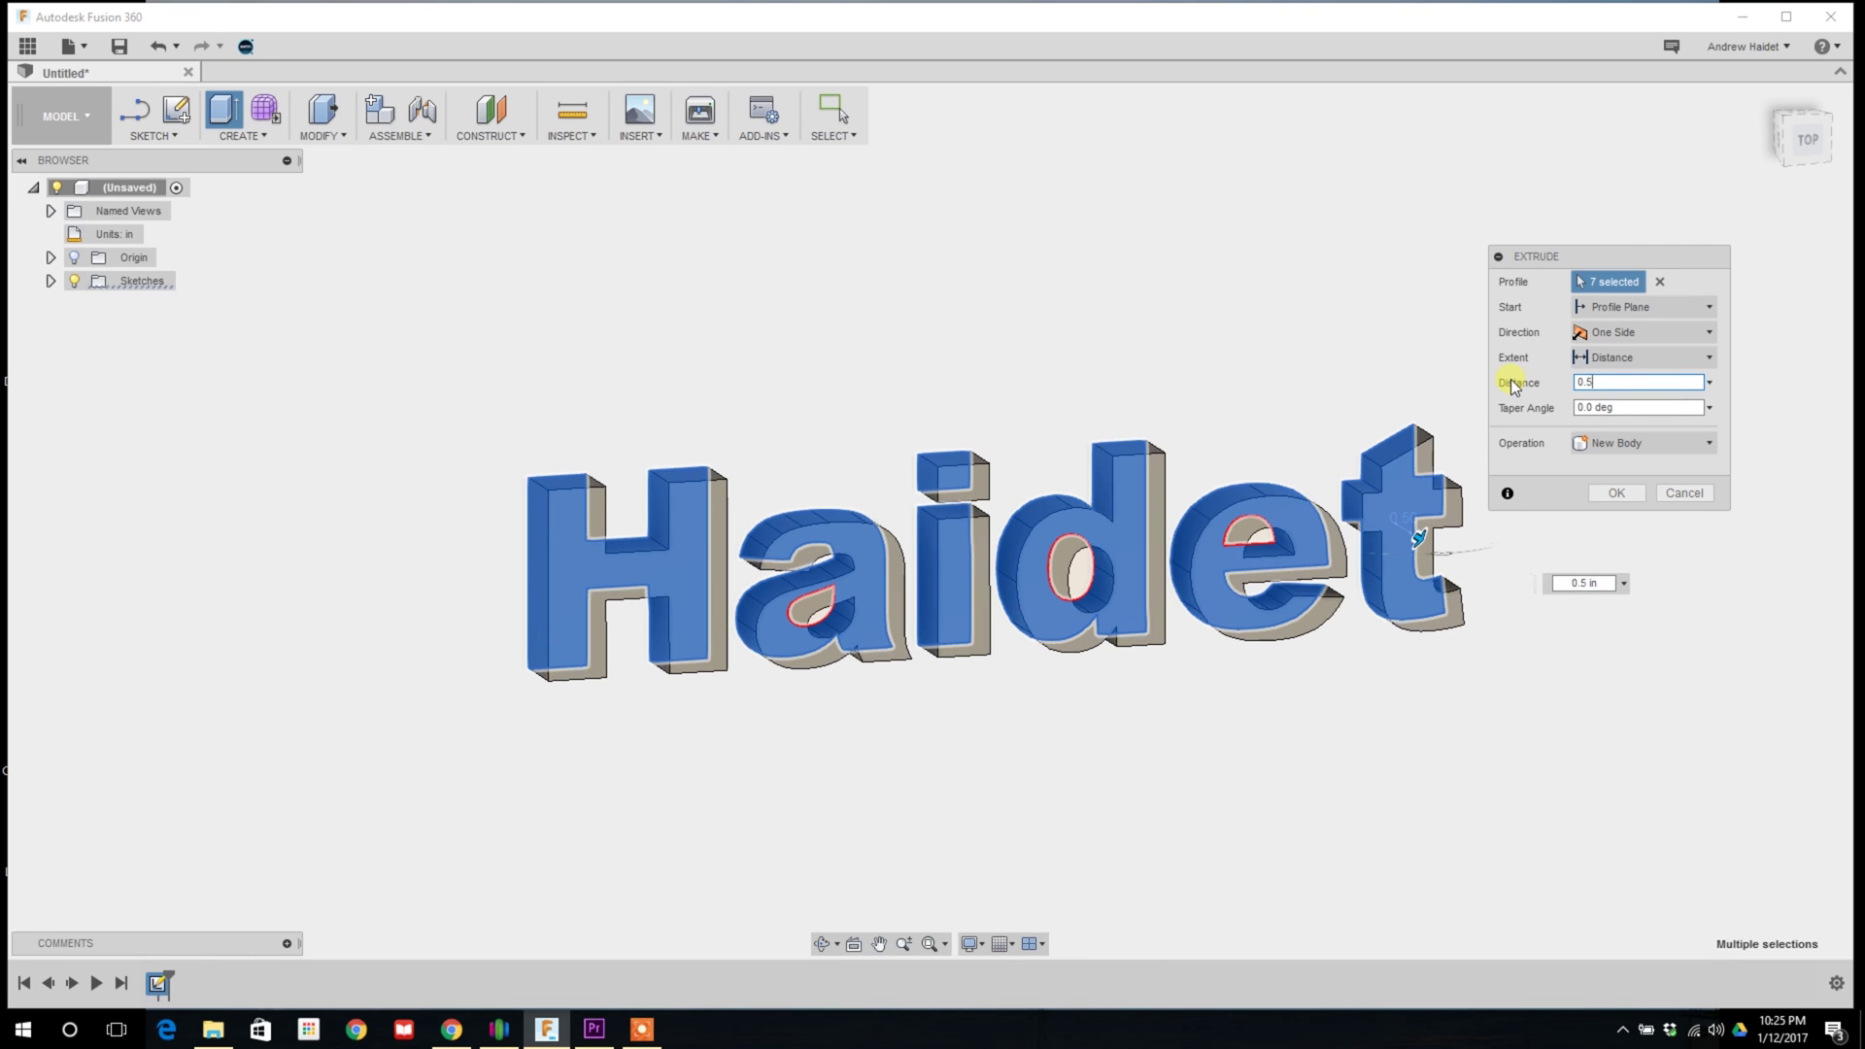
key("Return")
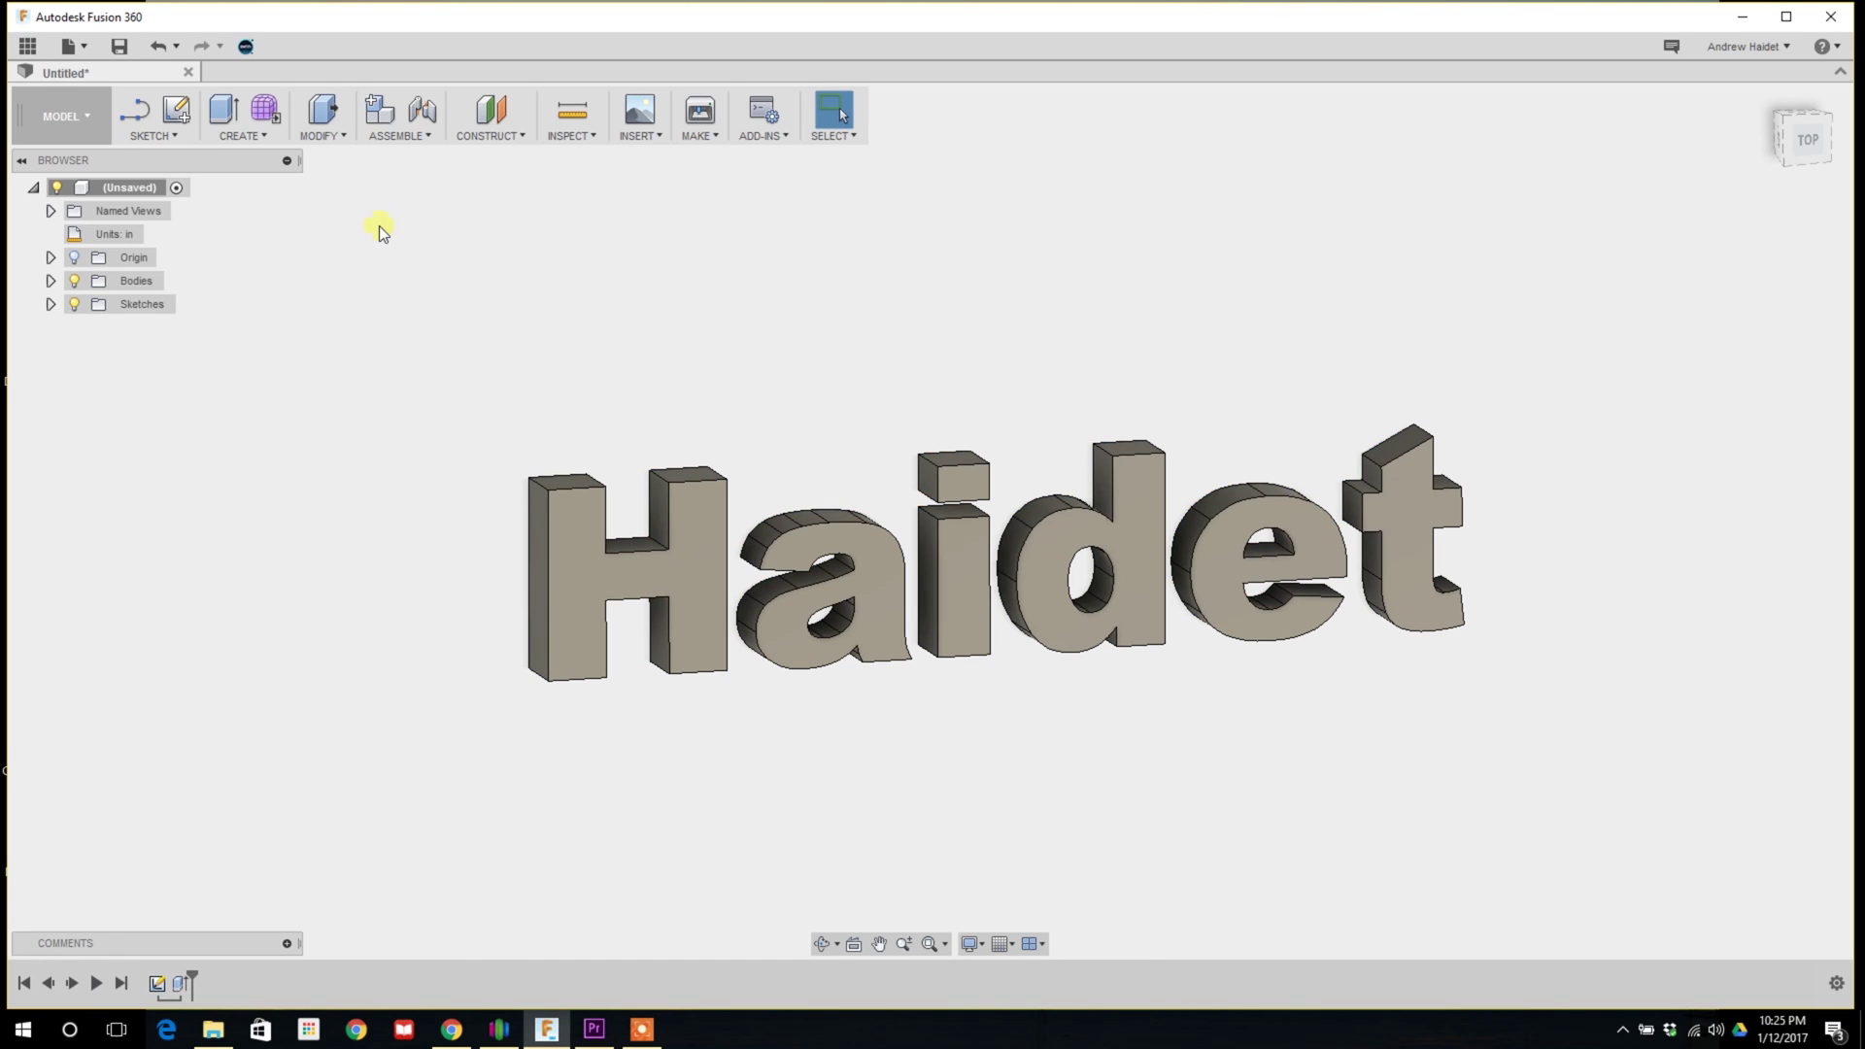
Start a new sketch on the ground plane, viewed from the top
left_click(176, 109)
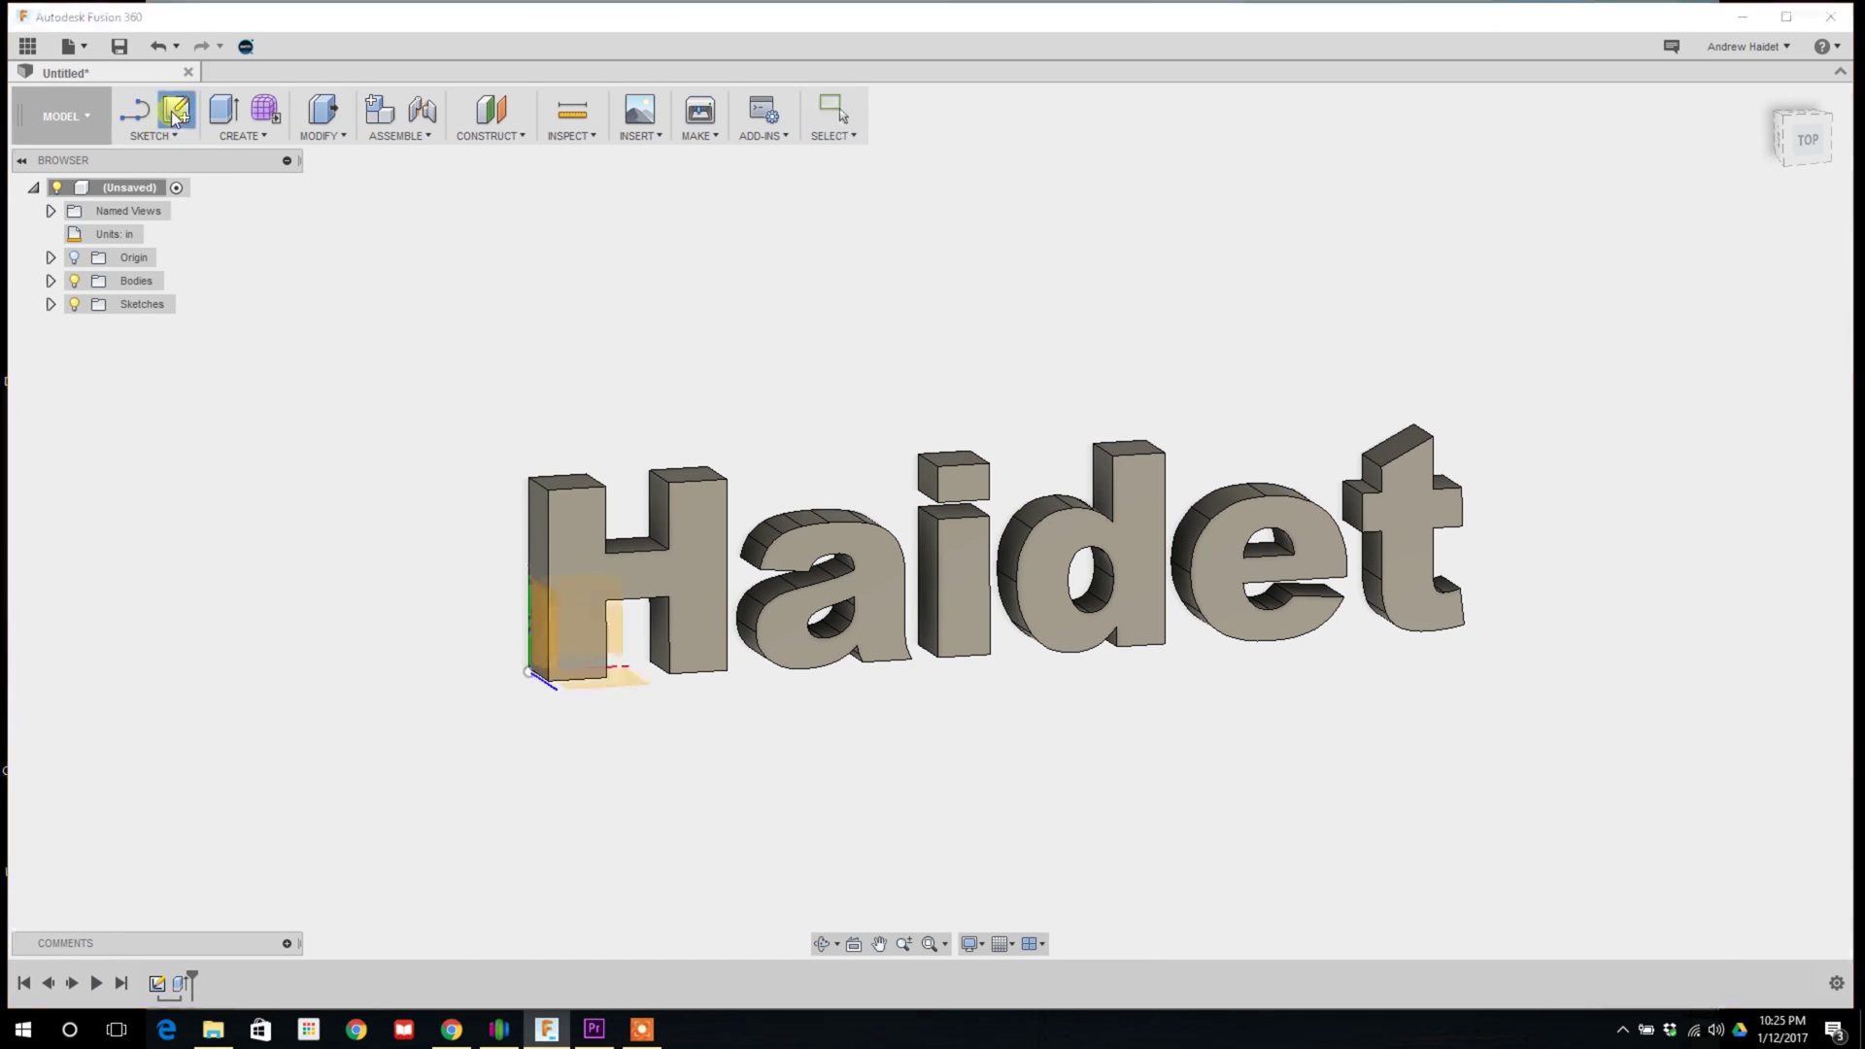
middle_click_drag(873, 382, 835, 389, "shift")
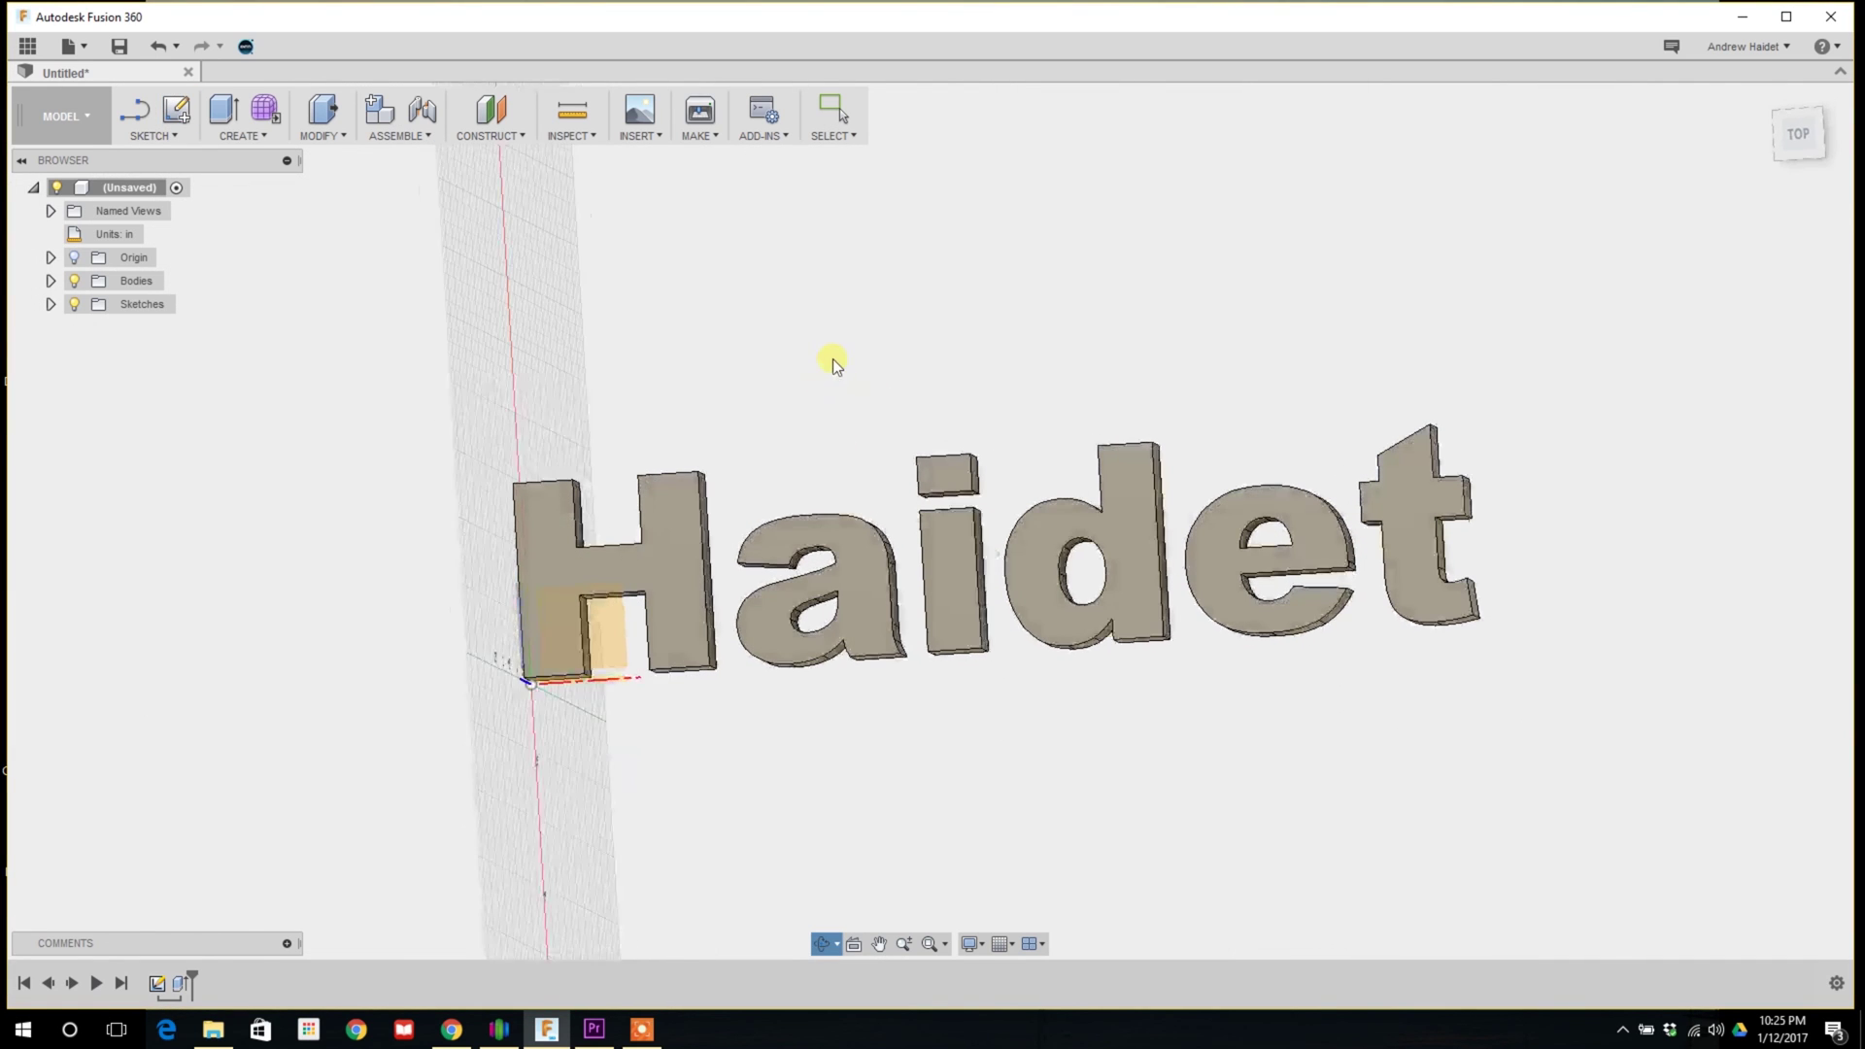
left_click(1798, 139)
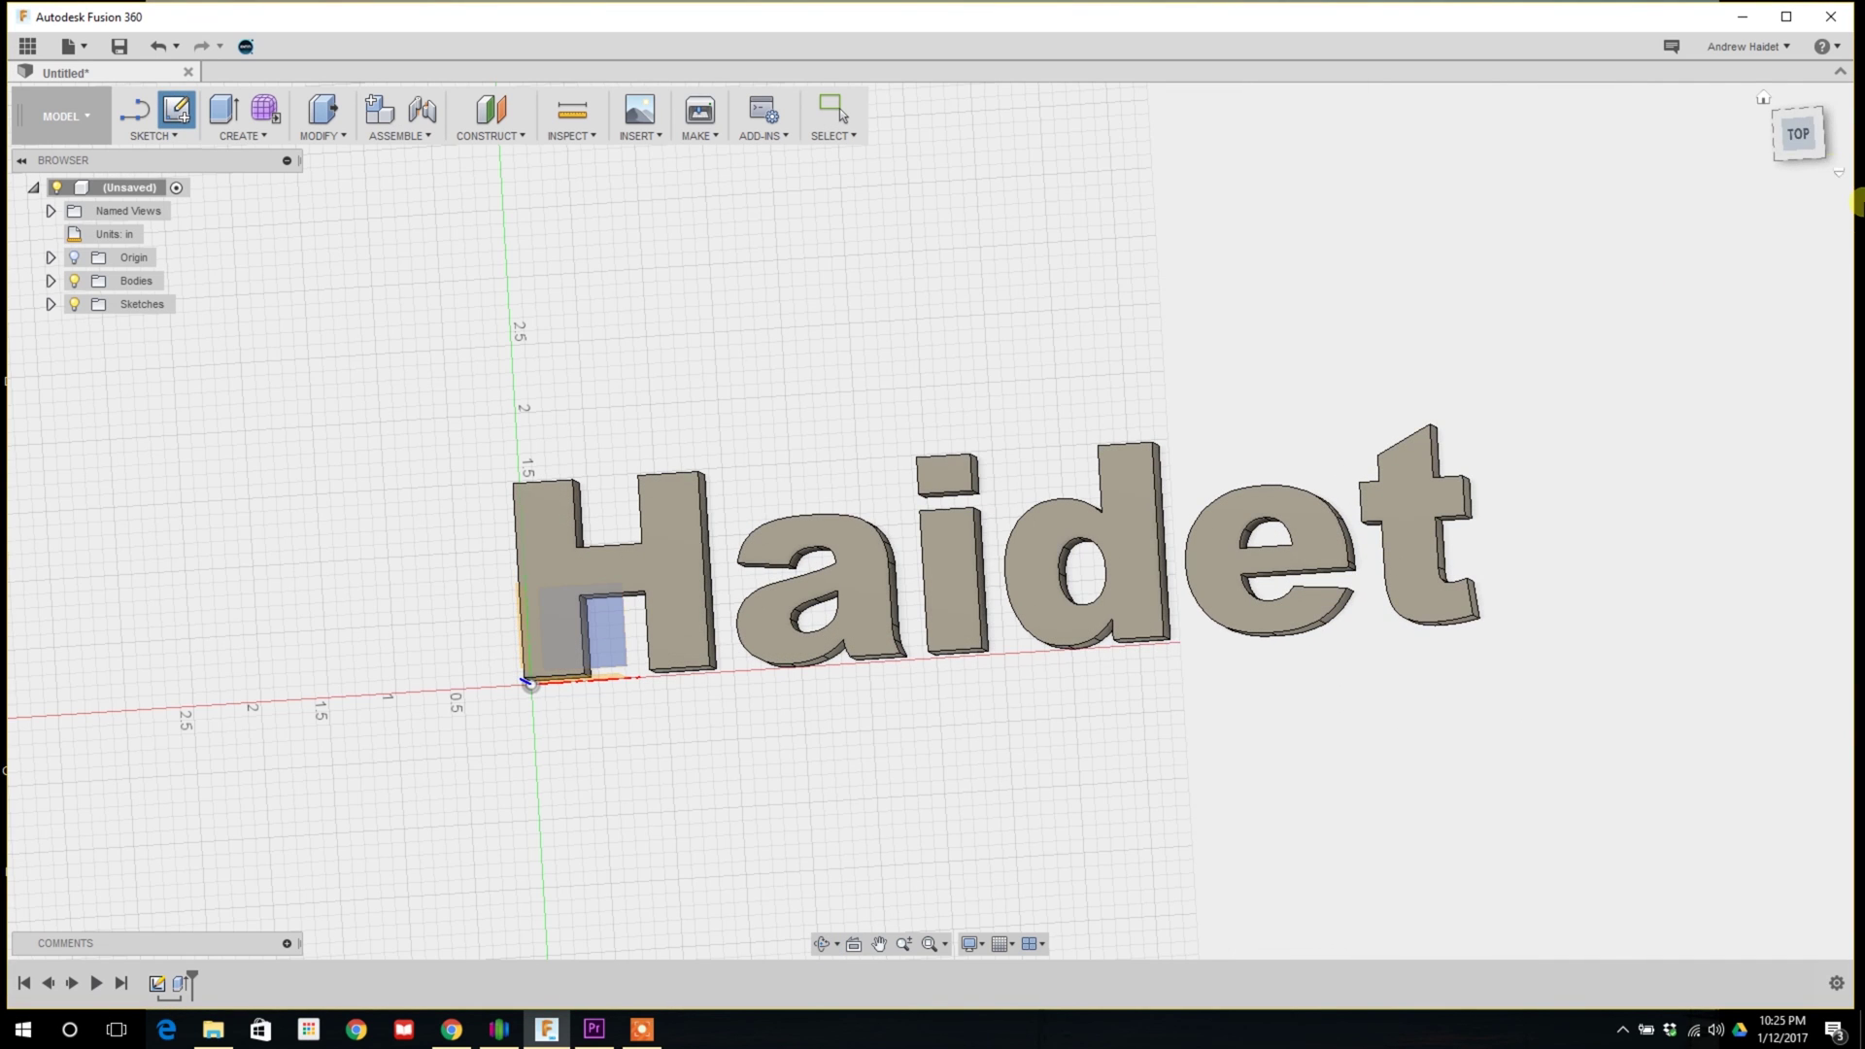
left_click(993, 353)
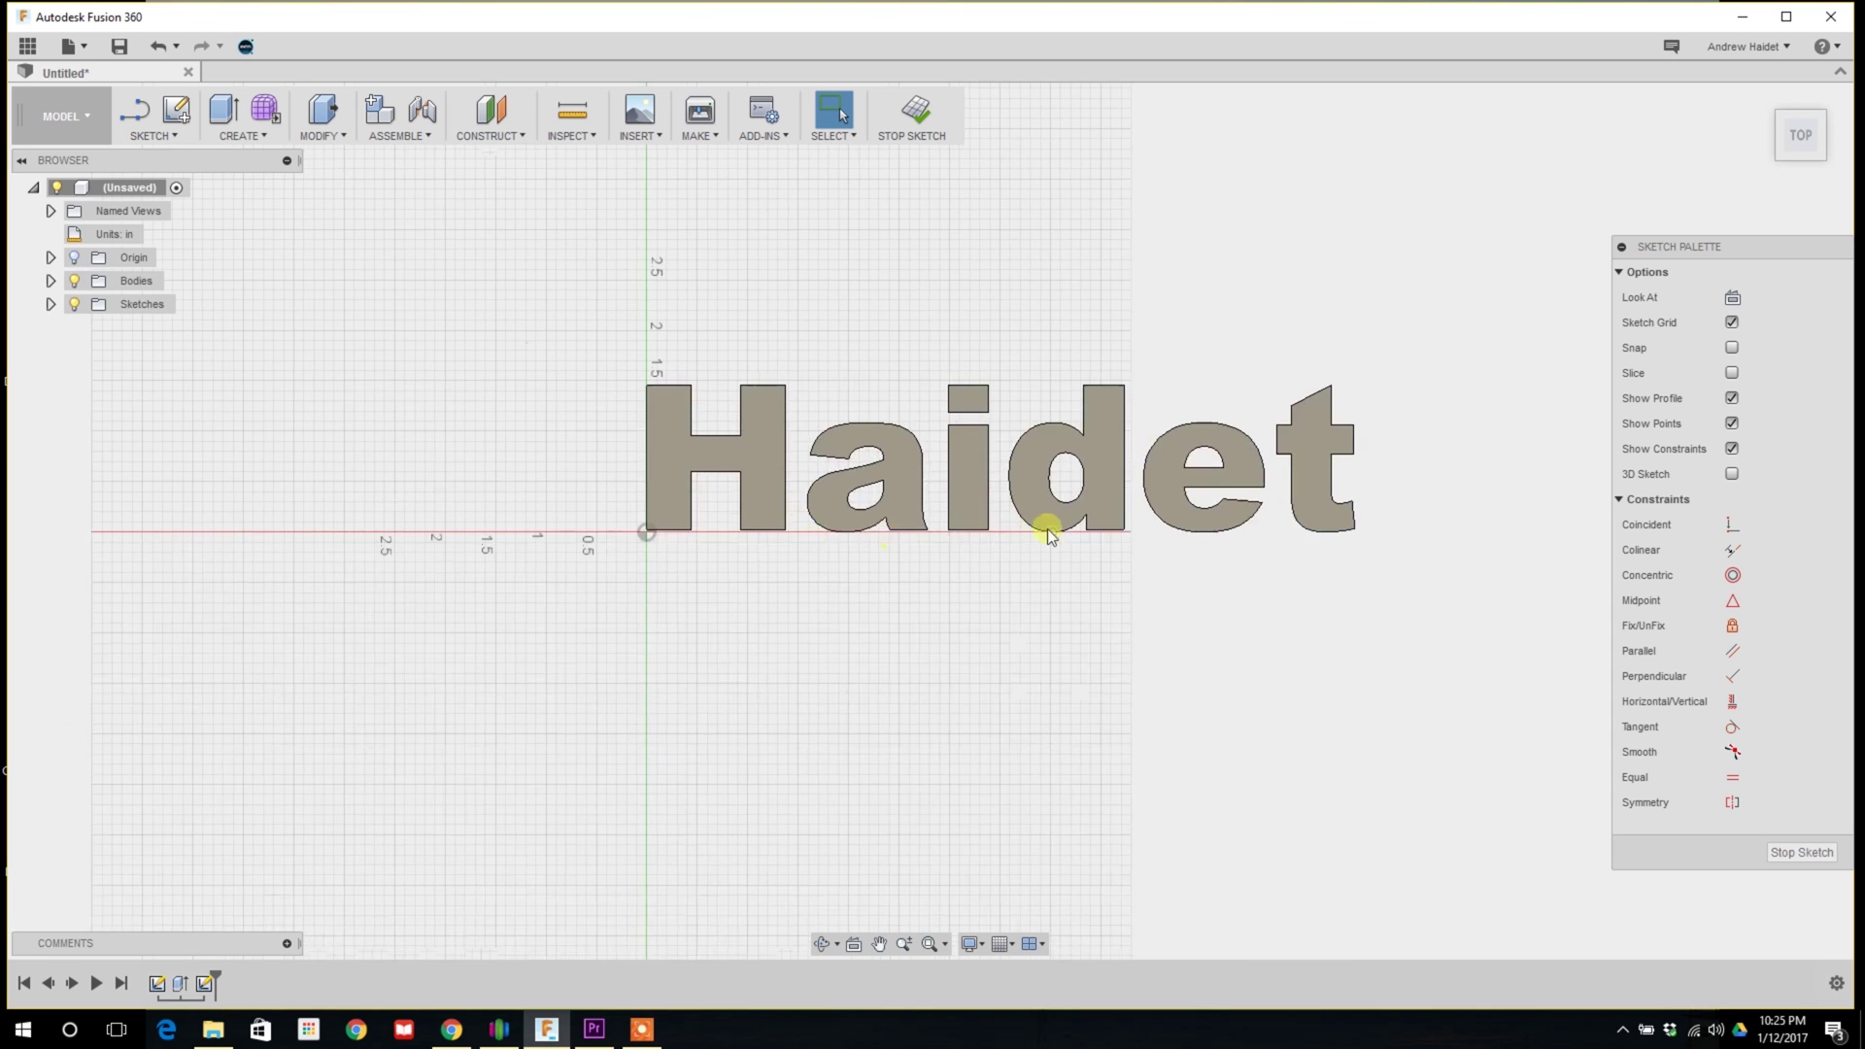
Draw a two-point rectangle running beneath the whole surname
left_click(167, 146)
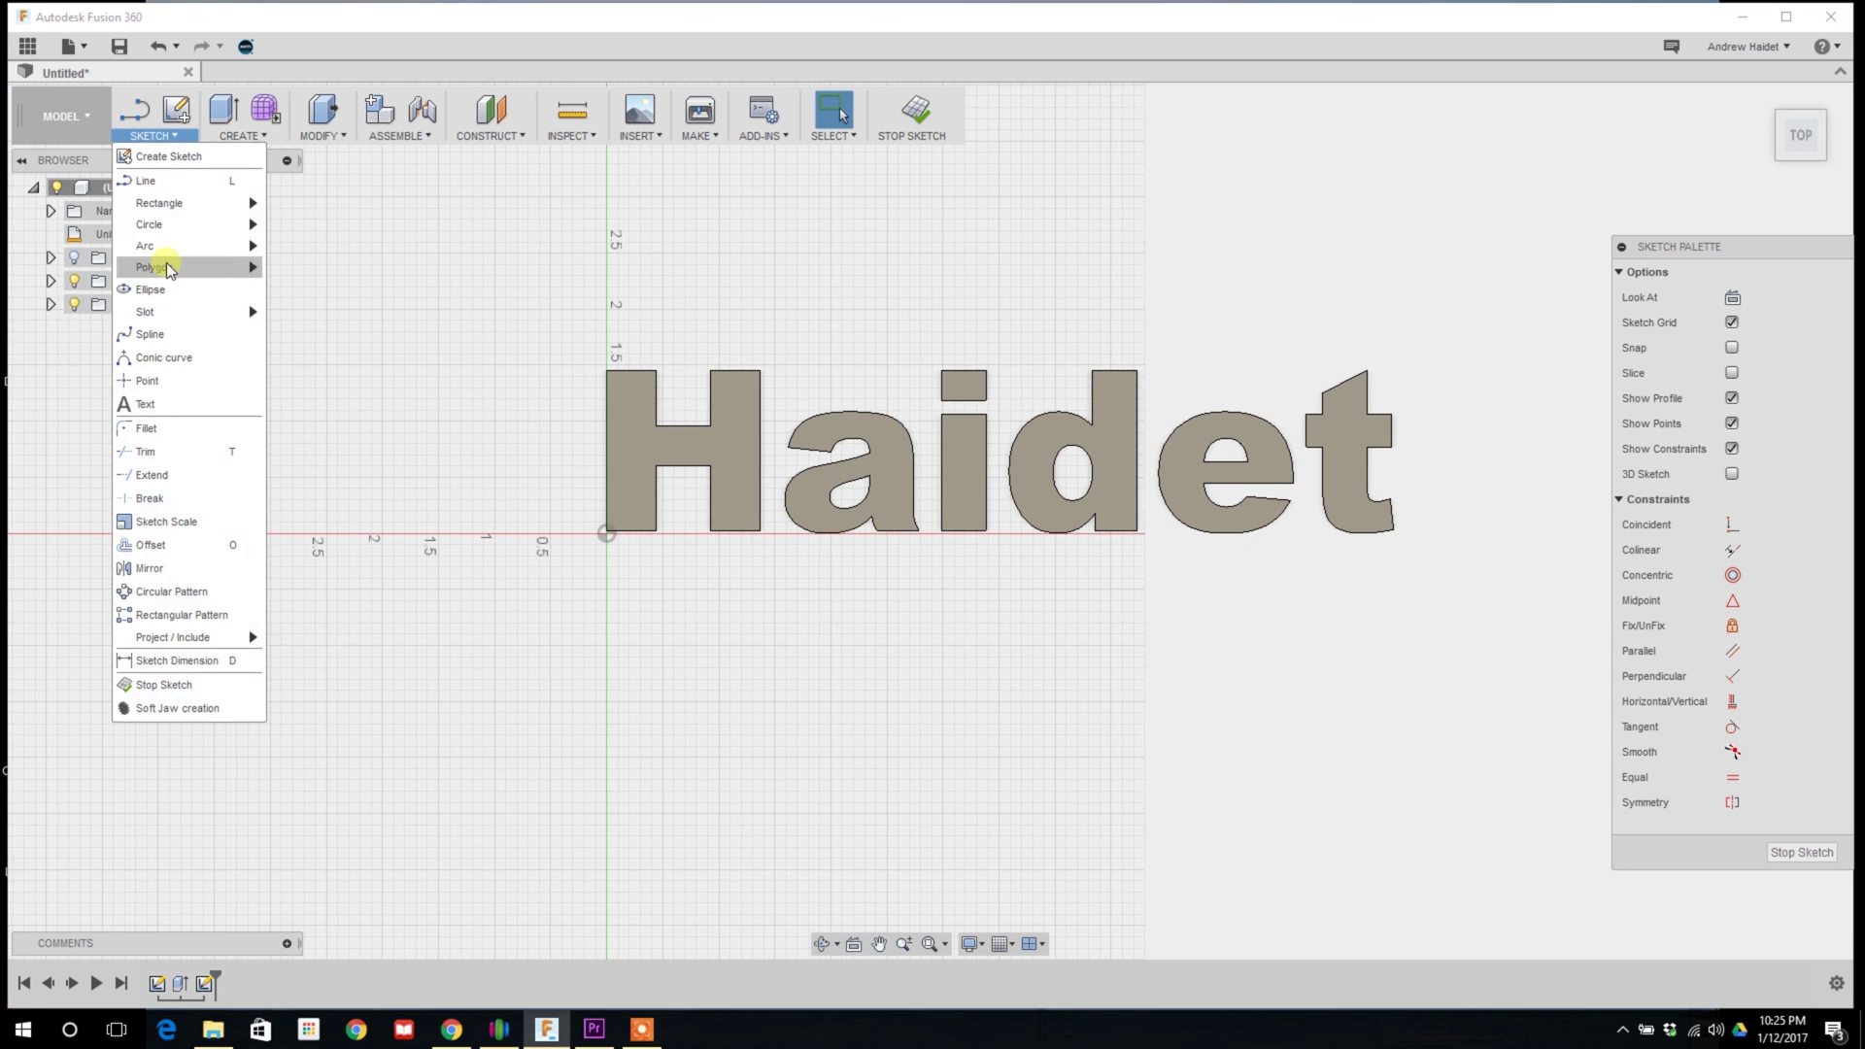
left_click(321, 208)
scroll(583, 481, "up", 3)
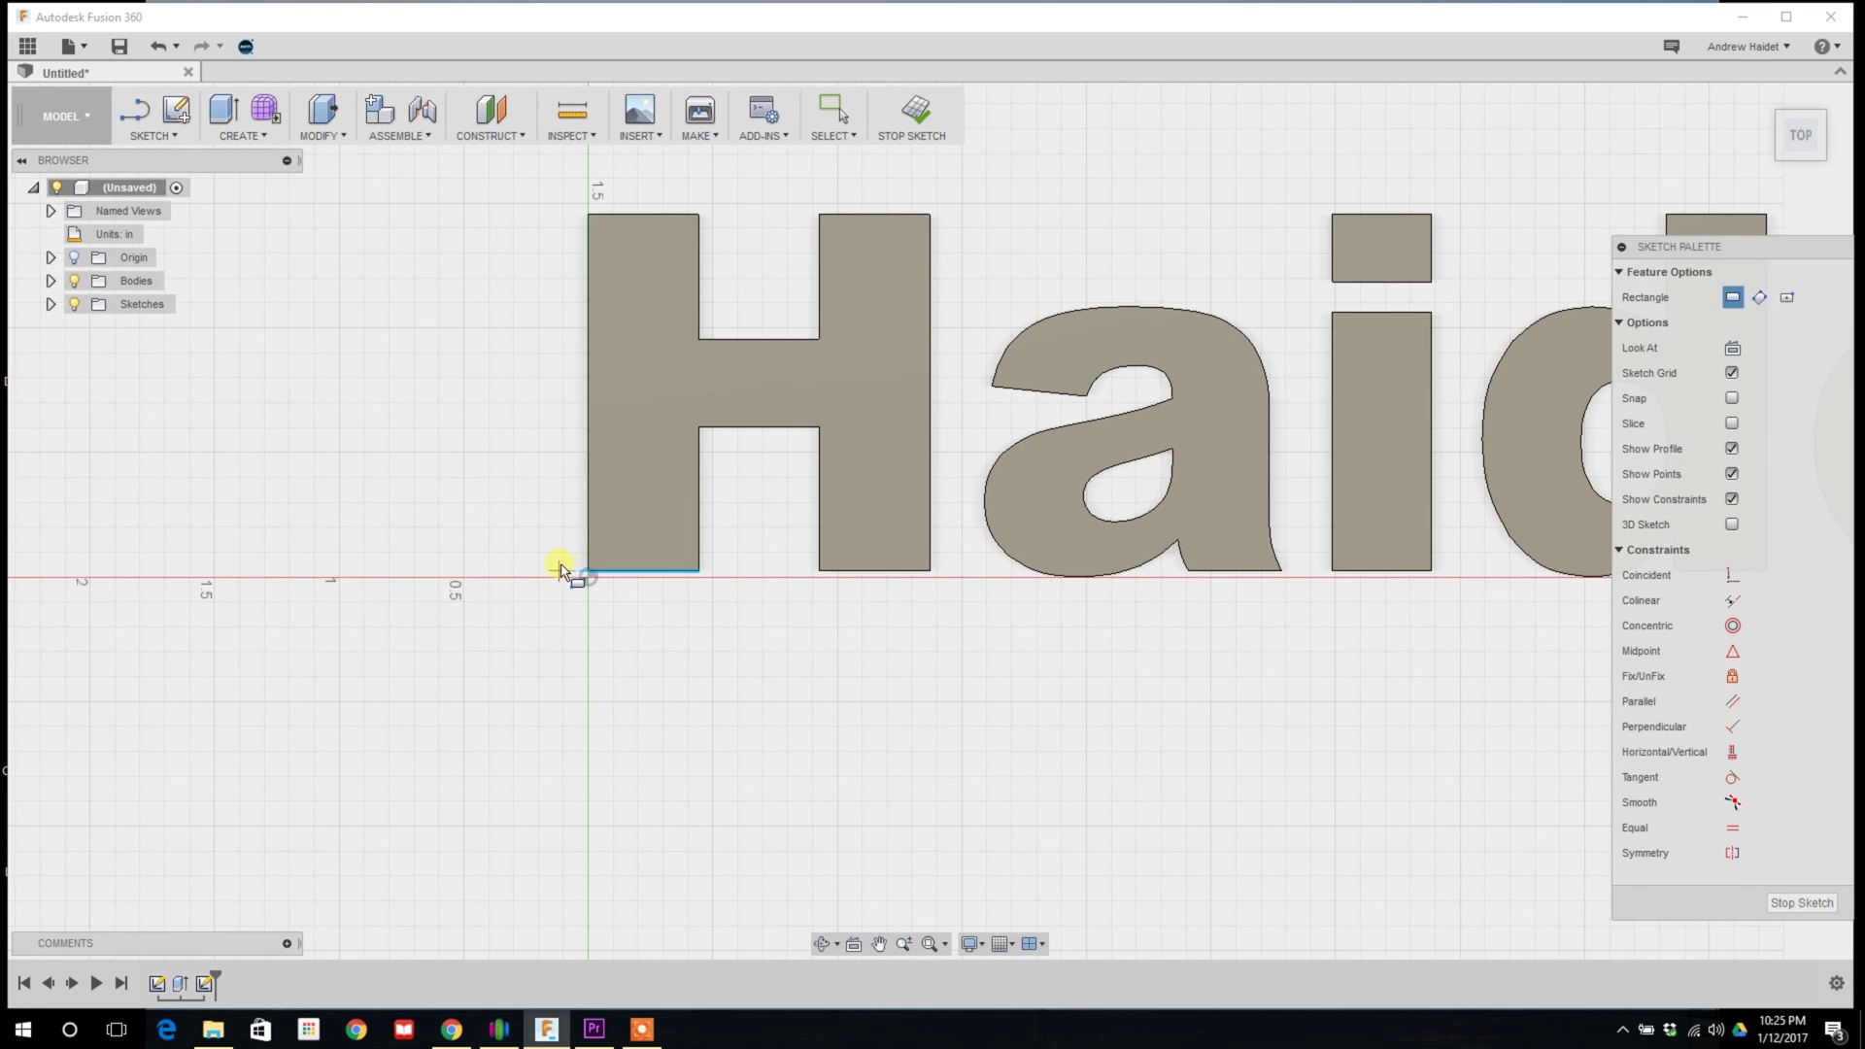
scroll(570, 575, "down", 3)
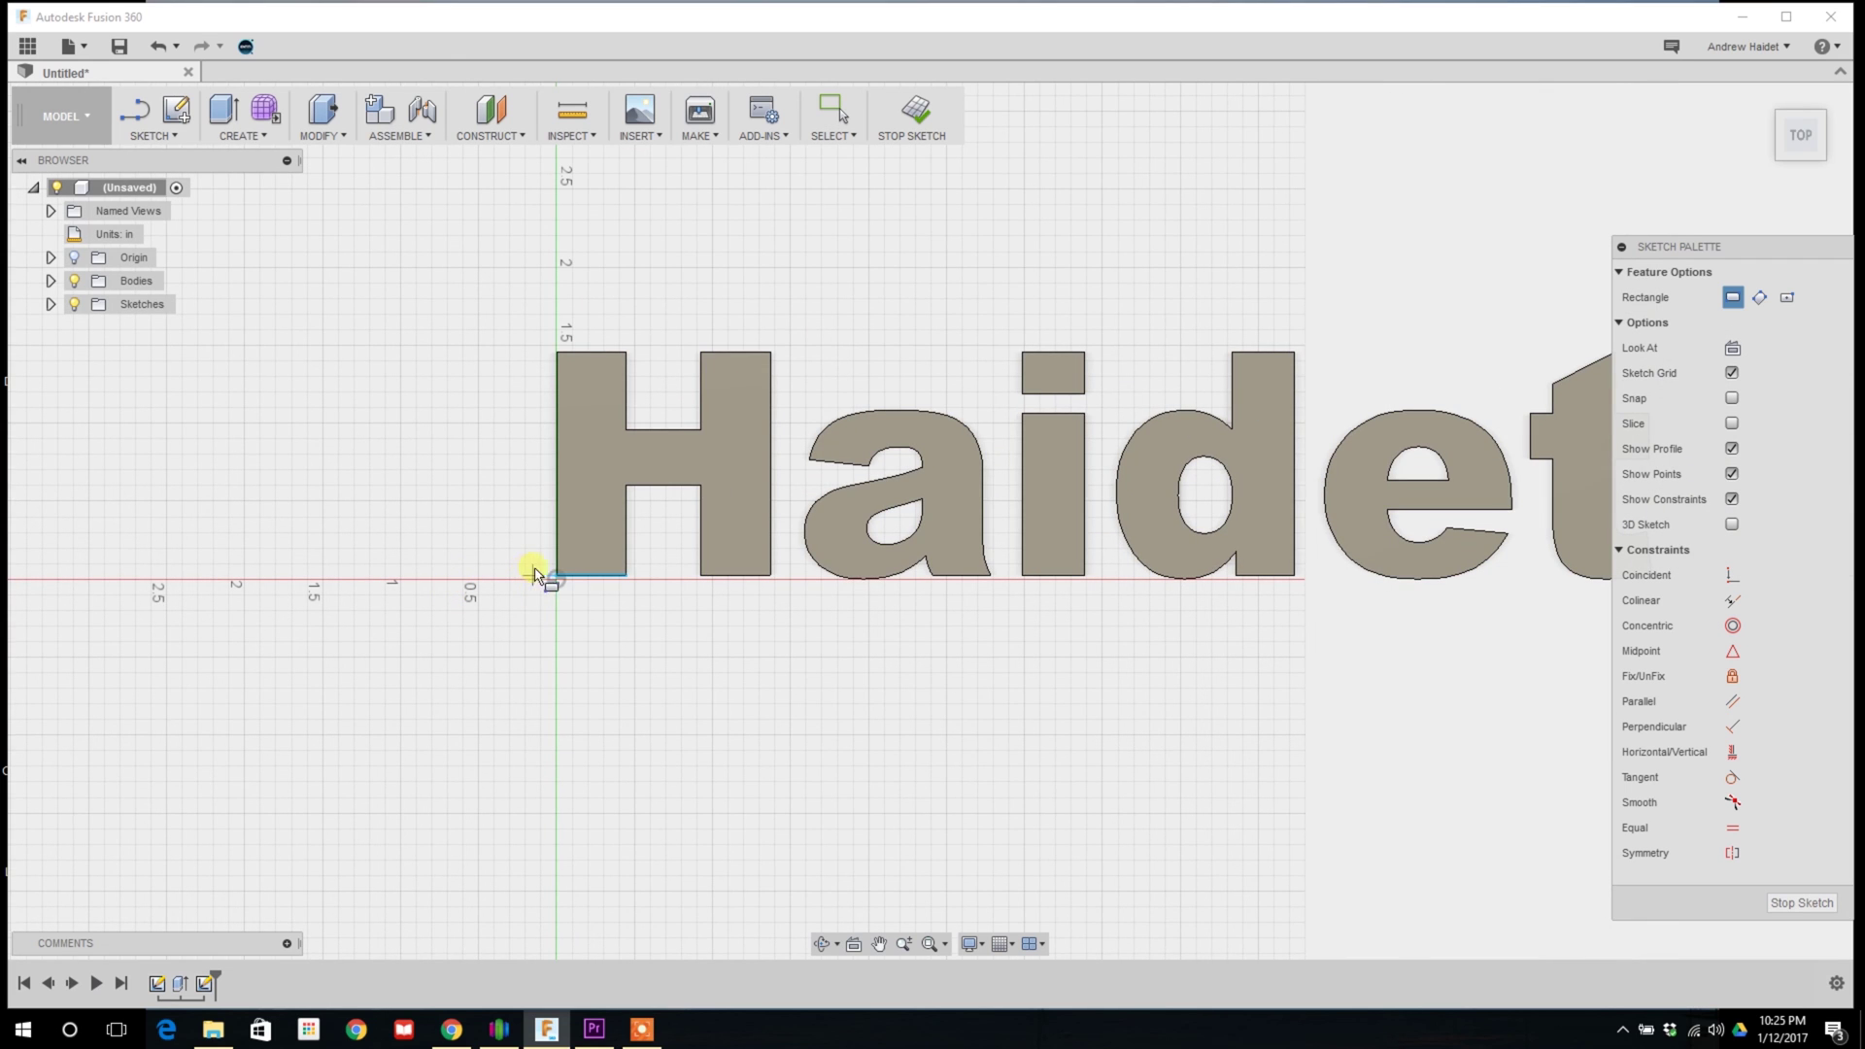
left_click(542, 559)
scroll(1187, 657, "up", 2)
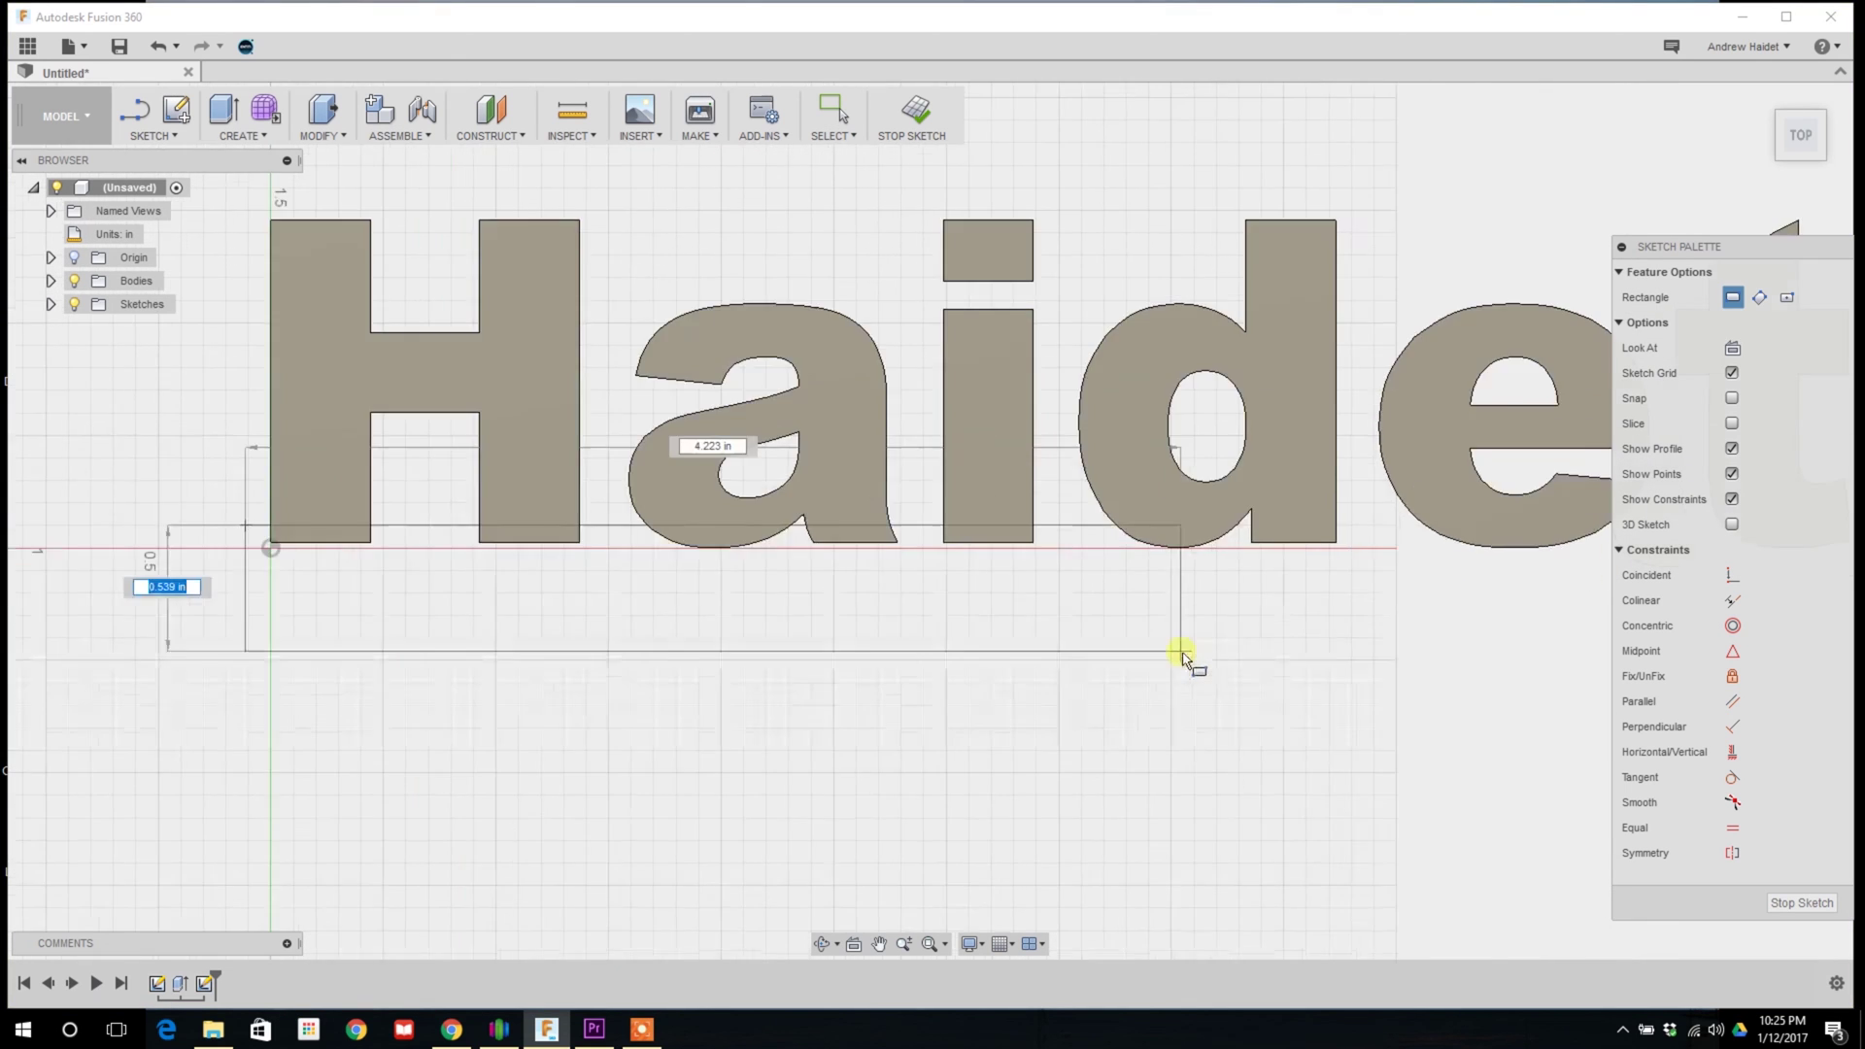
scroll(1213, 656, "down", 4)
scroll(1545, 637, "up", 2)
key("Tab")
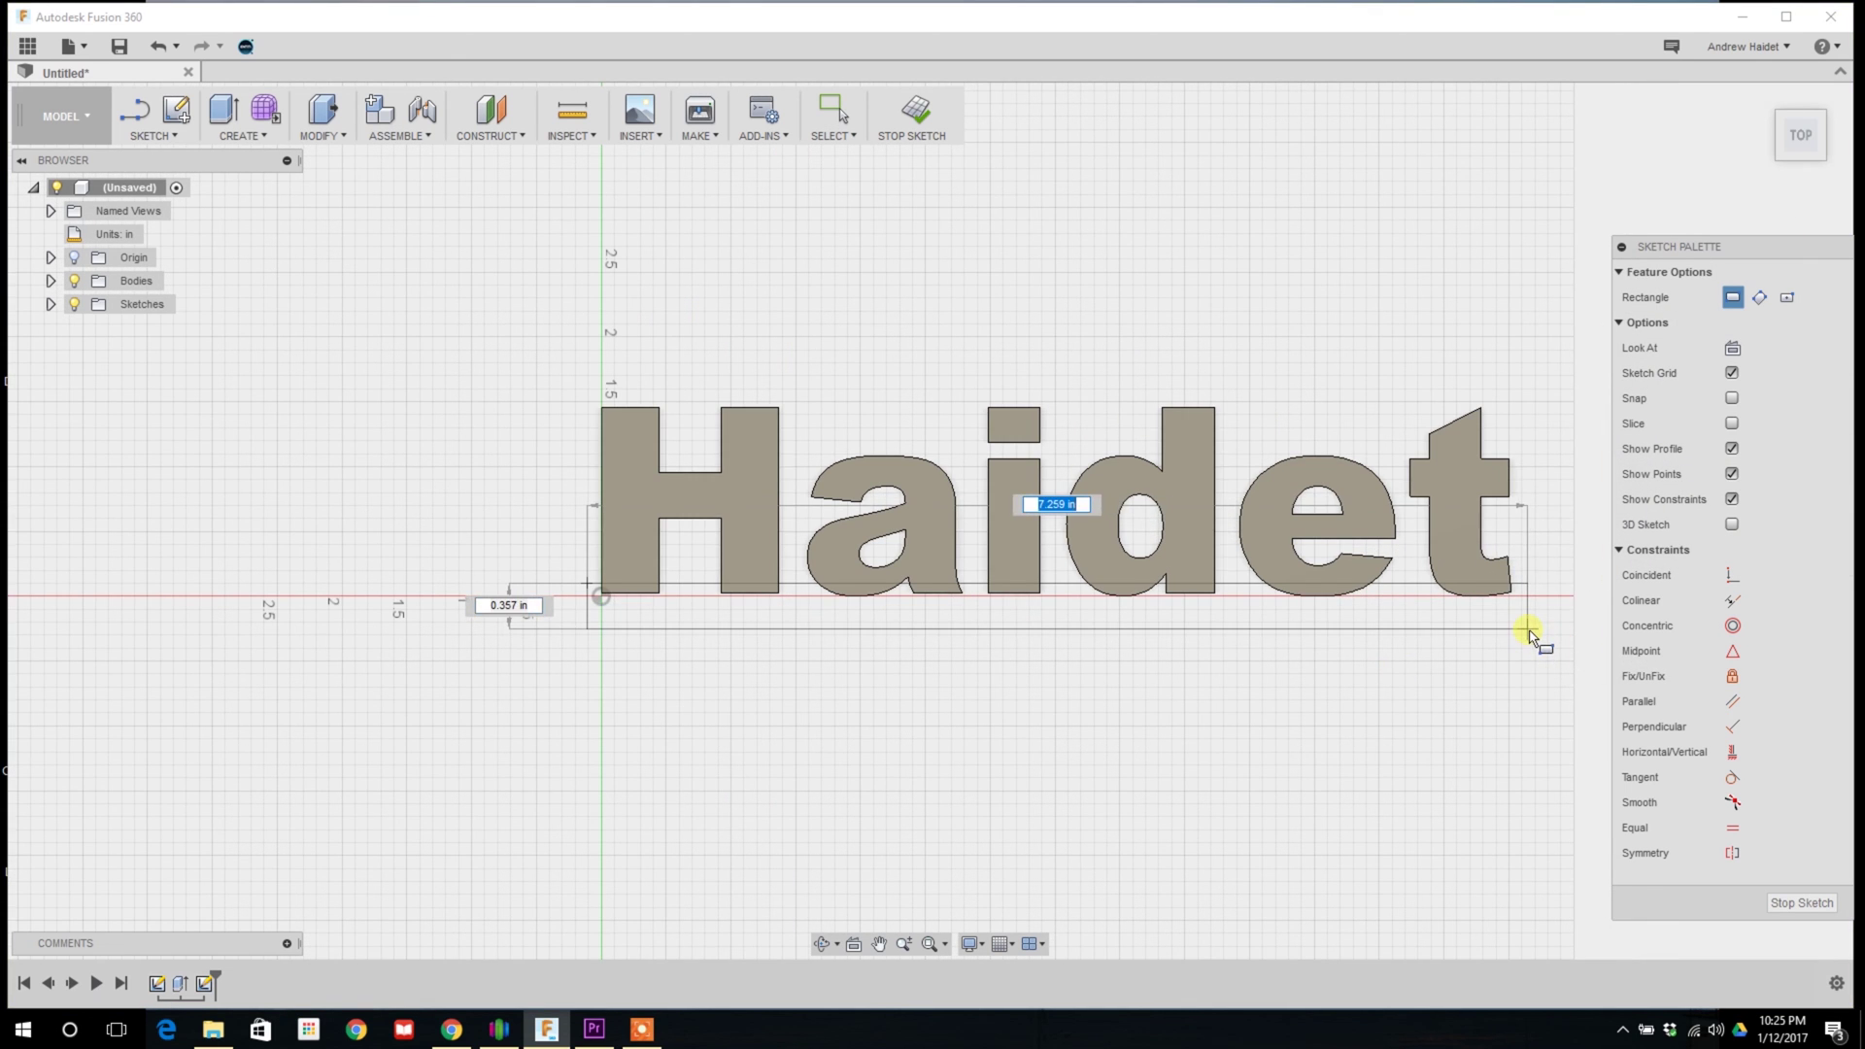
left_click(1528, 635)
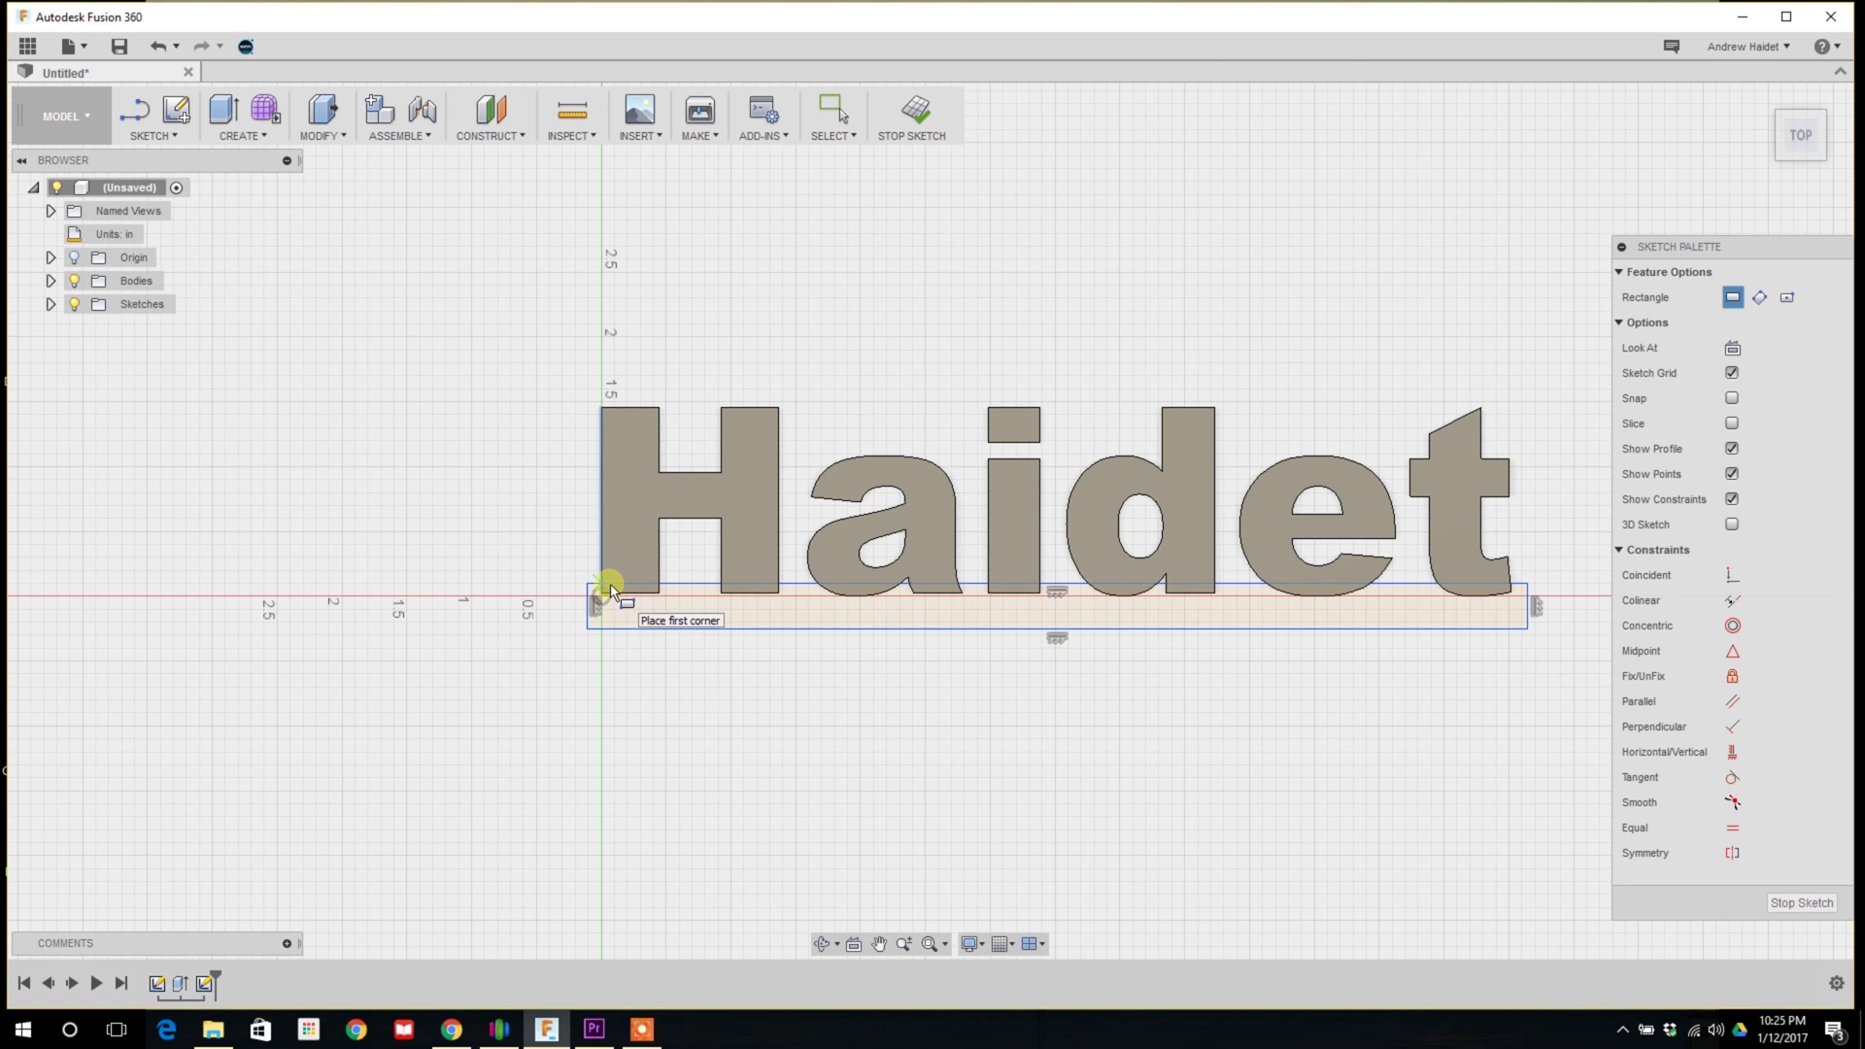
scroll(612, 608, "up", 4)
scroll(719, 595, "down", 2)
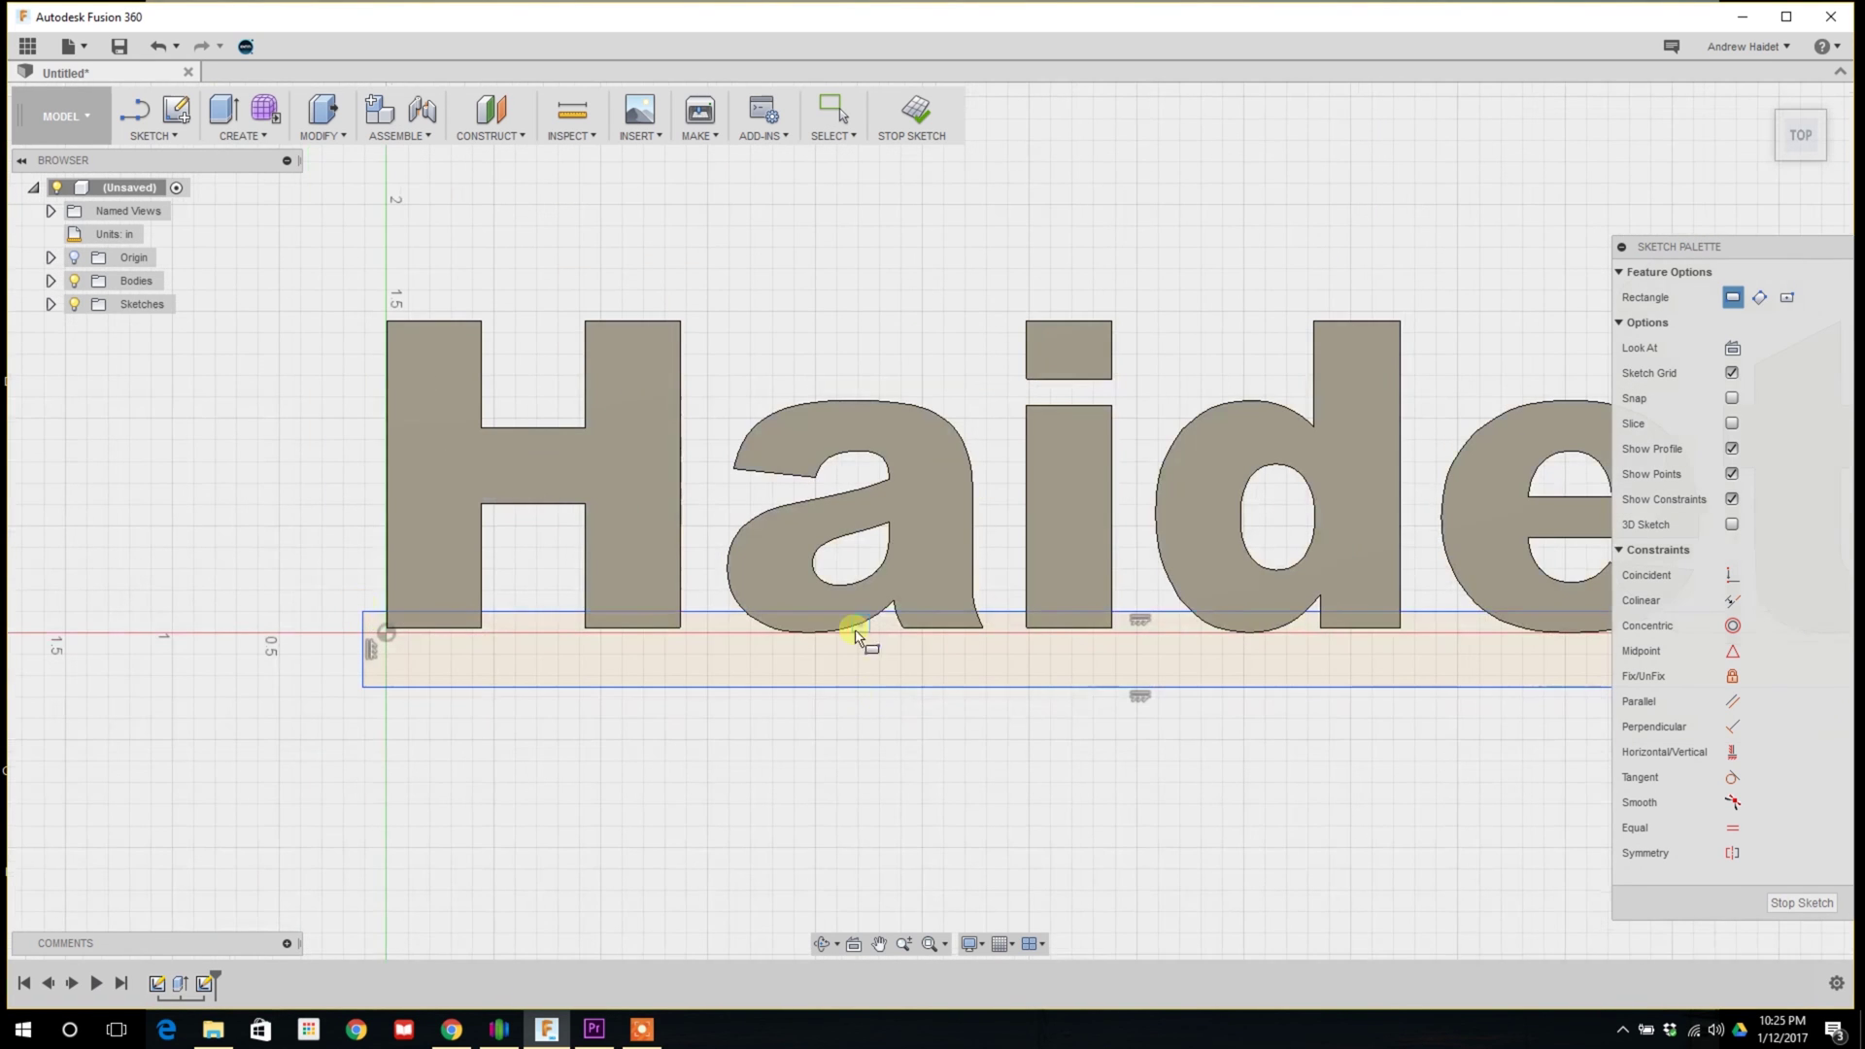
Dimension the rectangle 0.25 in tall, align its top with the letter bottoms, and finish the sketch
key("d")
left_click(371, 649)
left_click(265, 649)
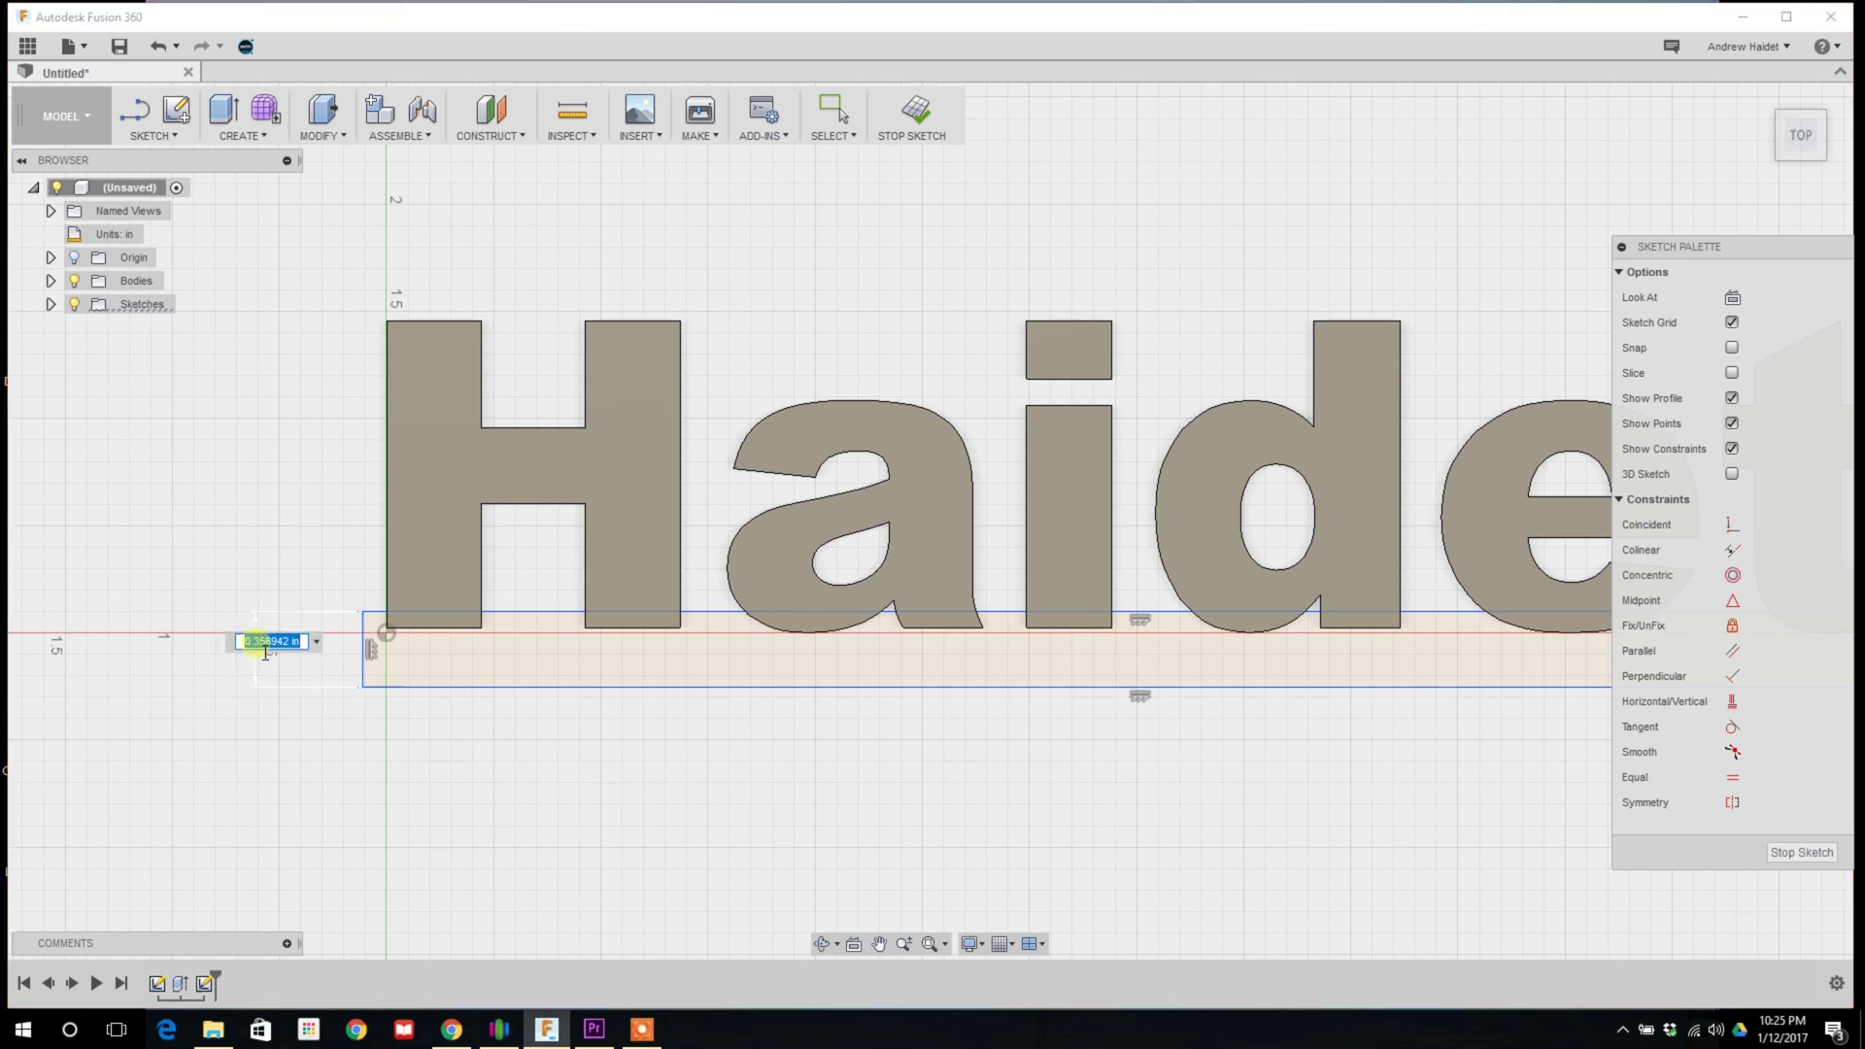
type("0.250")
key("Return")
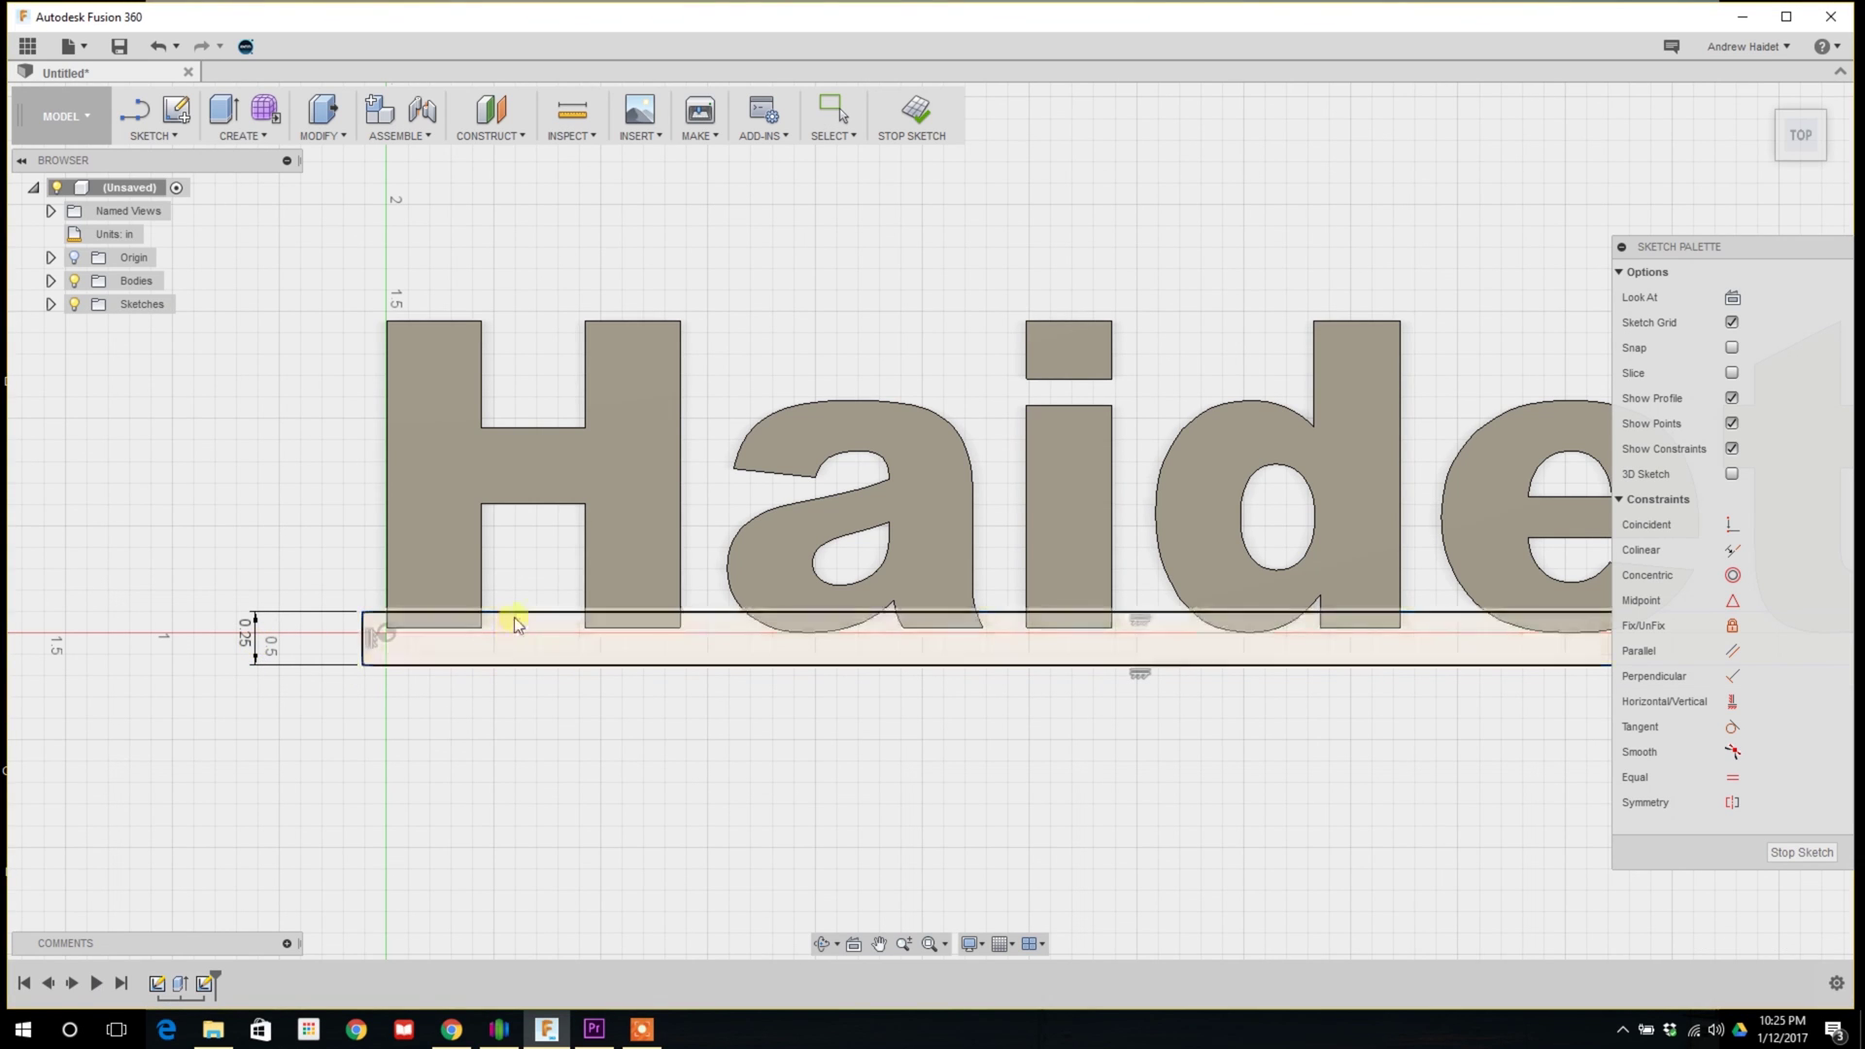
left_click_drag(517, 619, 521, 627)
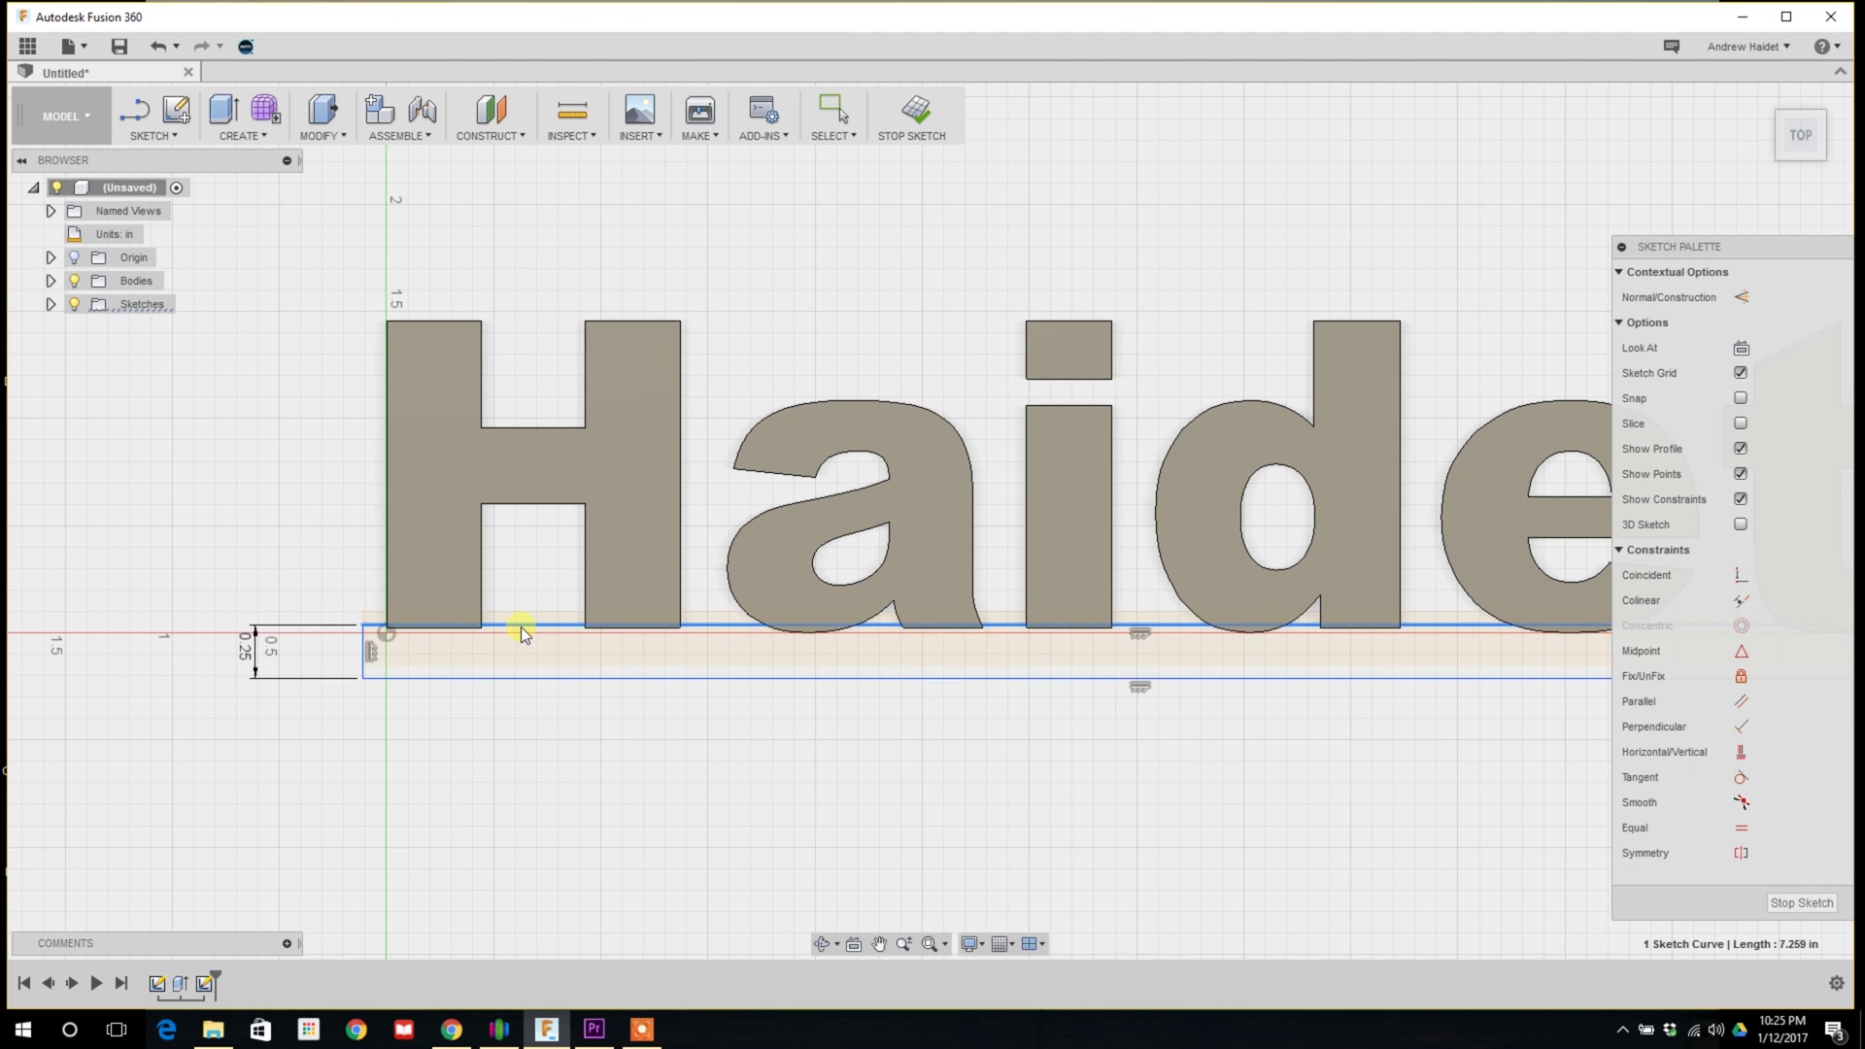
key("F6")
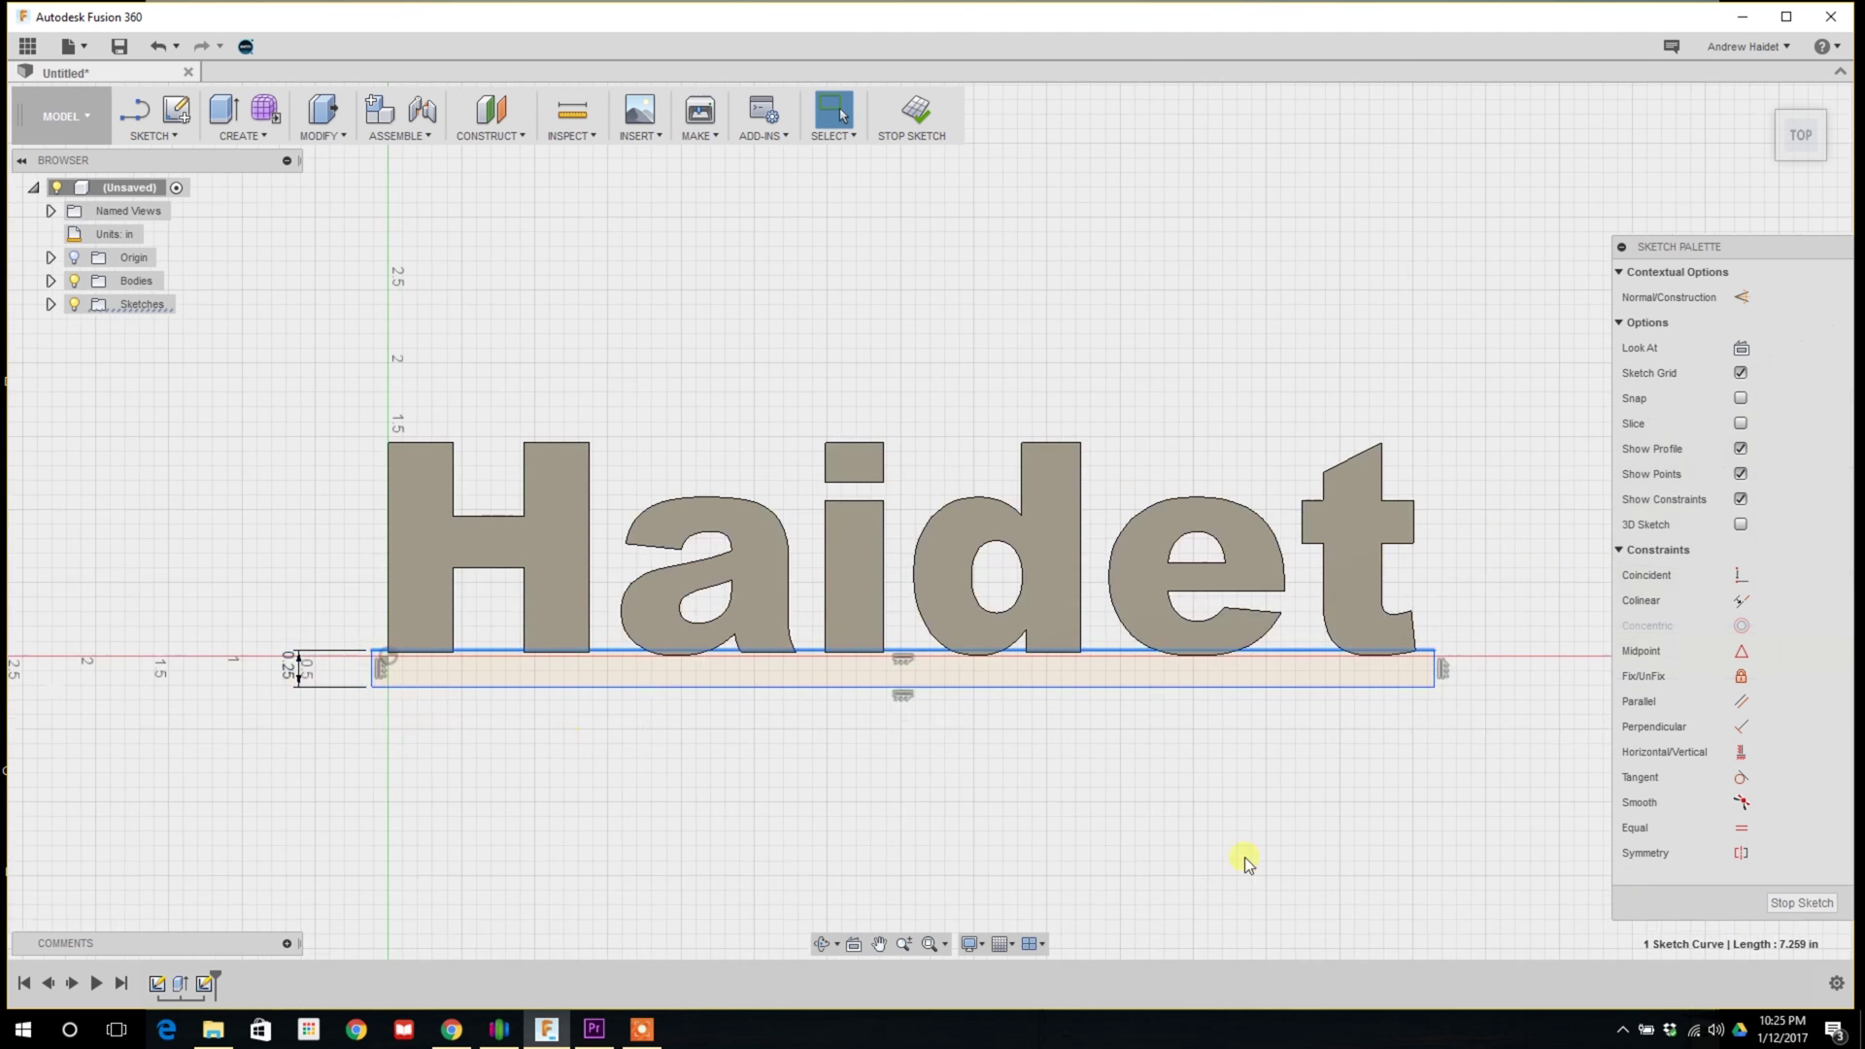
left_click(1778, 905)
Extrude the base rectangle 0.60 in, joined to the letters
left_click(1018, 662)
key("e")
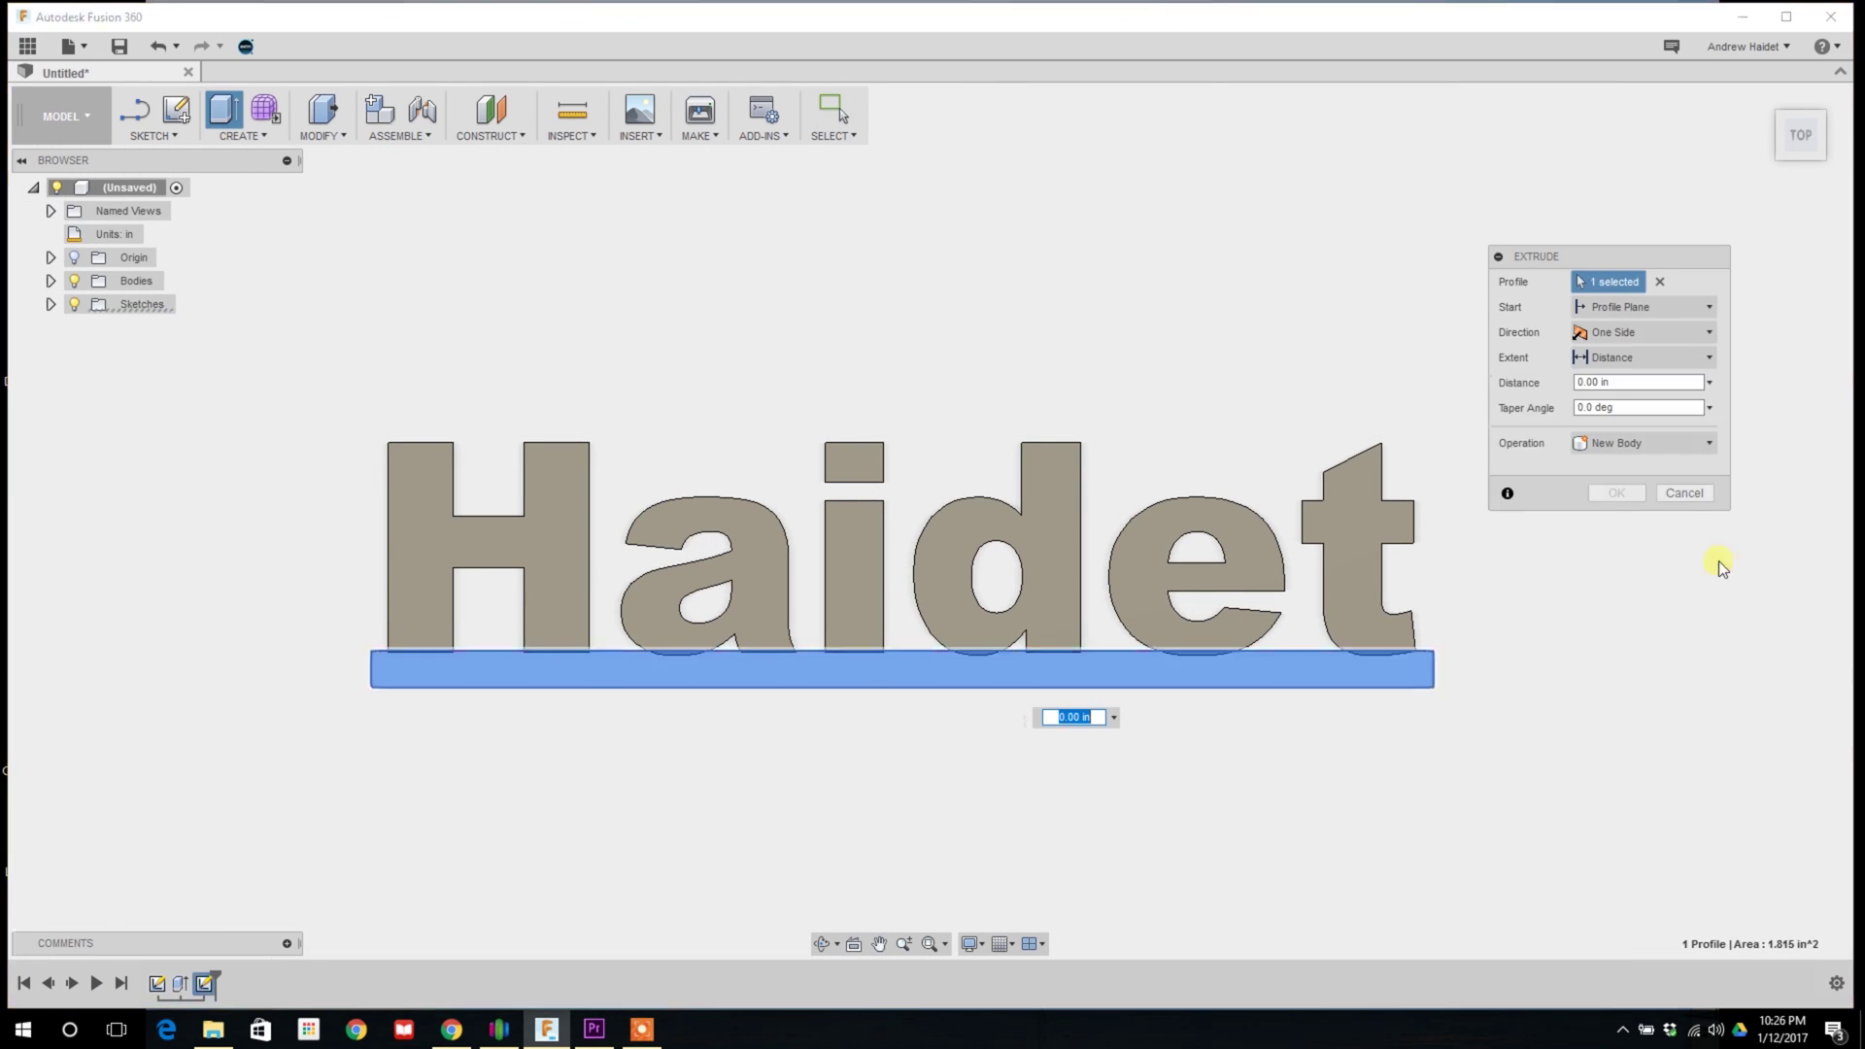
left_click(1677, 441)
left_click(1653, 468)
middle_click_drag(985, 630, 1028, 624, "shift")
left_click_drag(900, 662, 1442, 357)
key("Return")
Orbit to a near-front view of the joined sign and start a new sketch
middle_click_drag(1331, 352, 1195, 505, "shift")
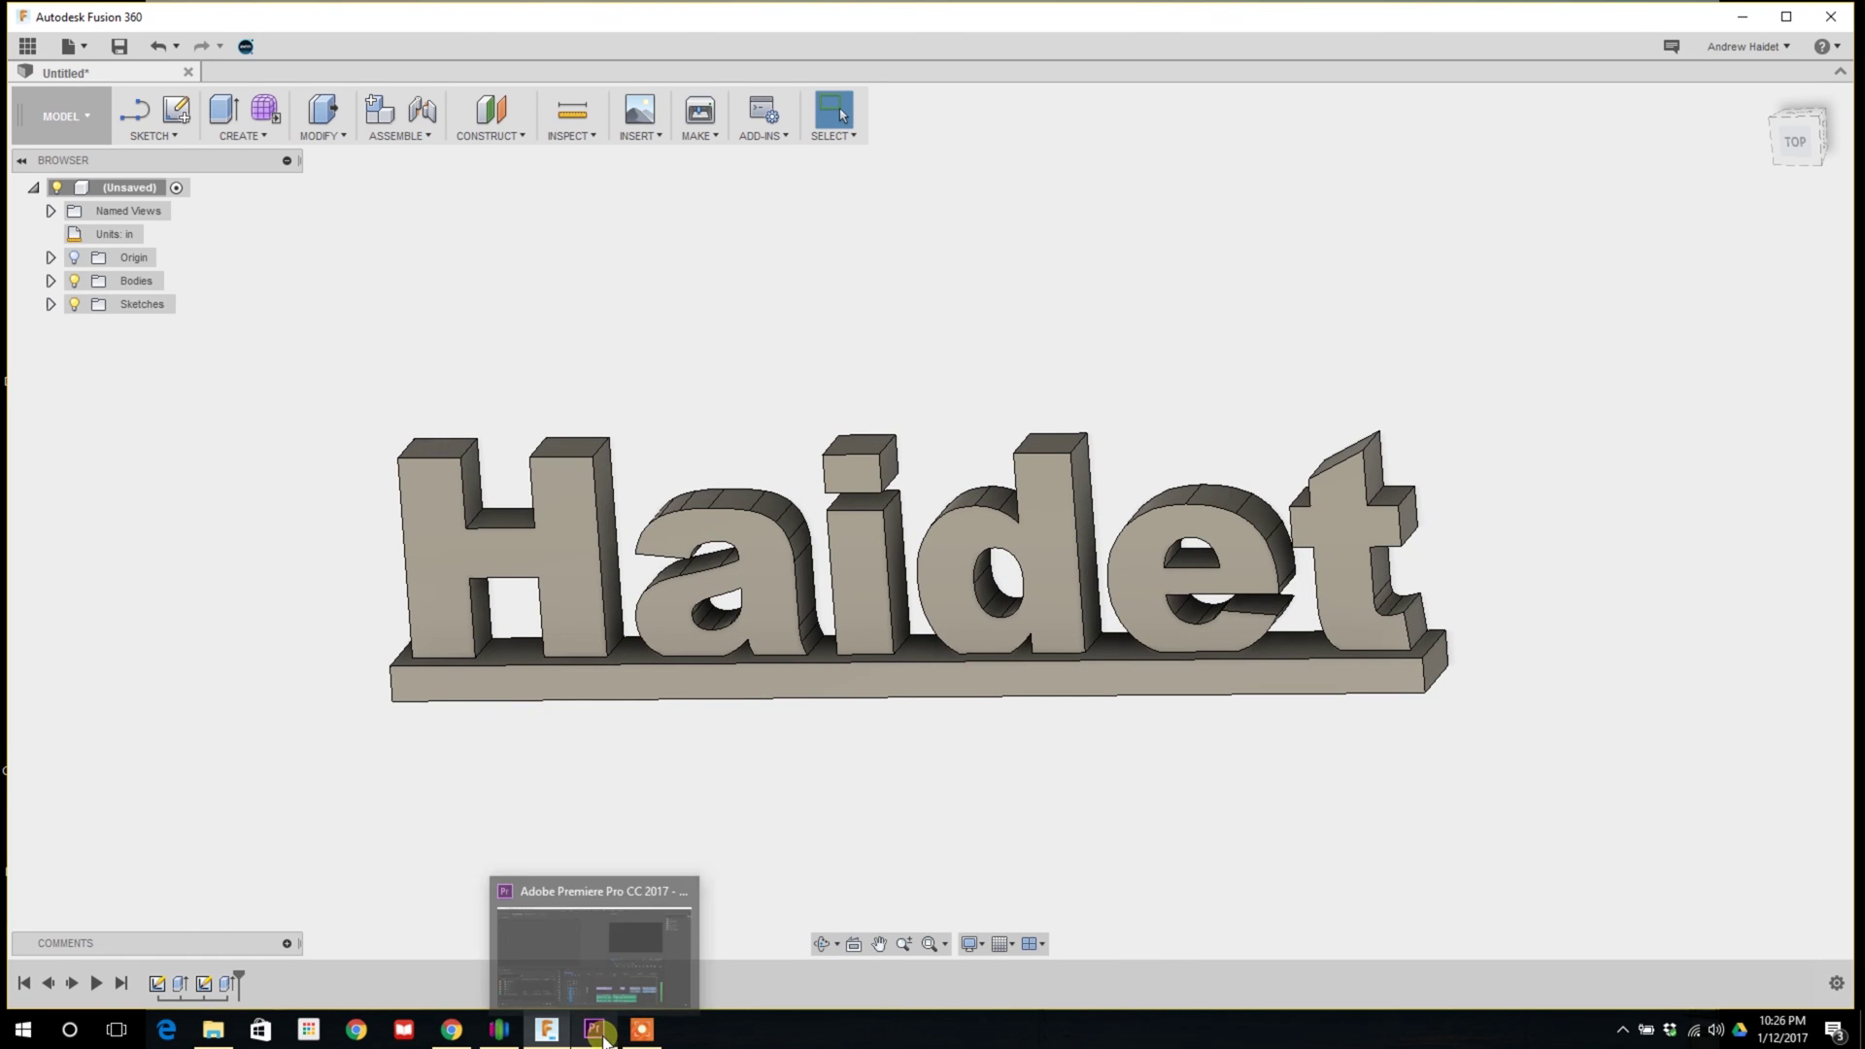
scroll(651, 738, "up", 3)
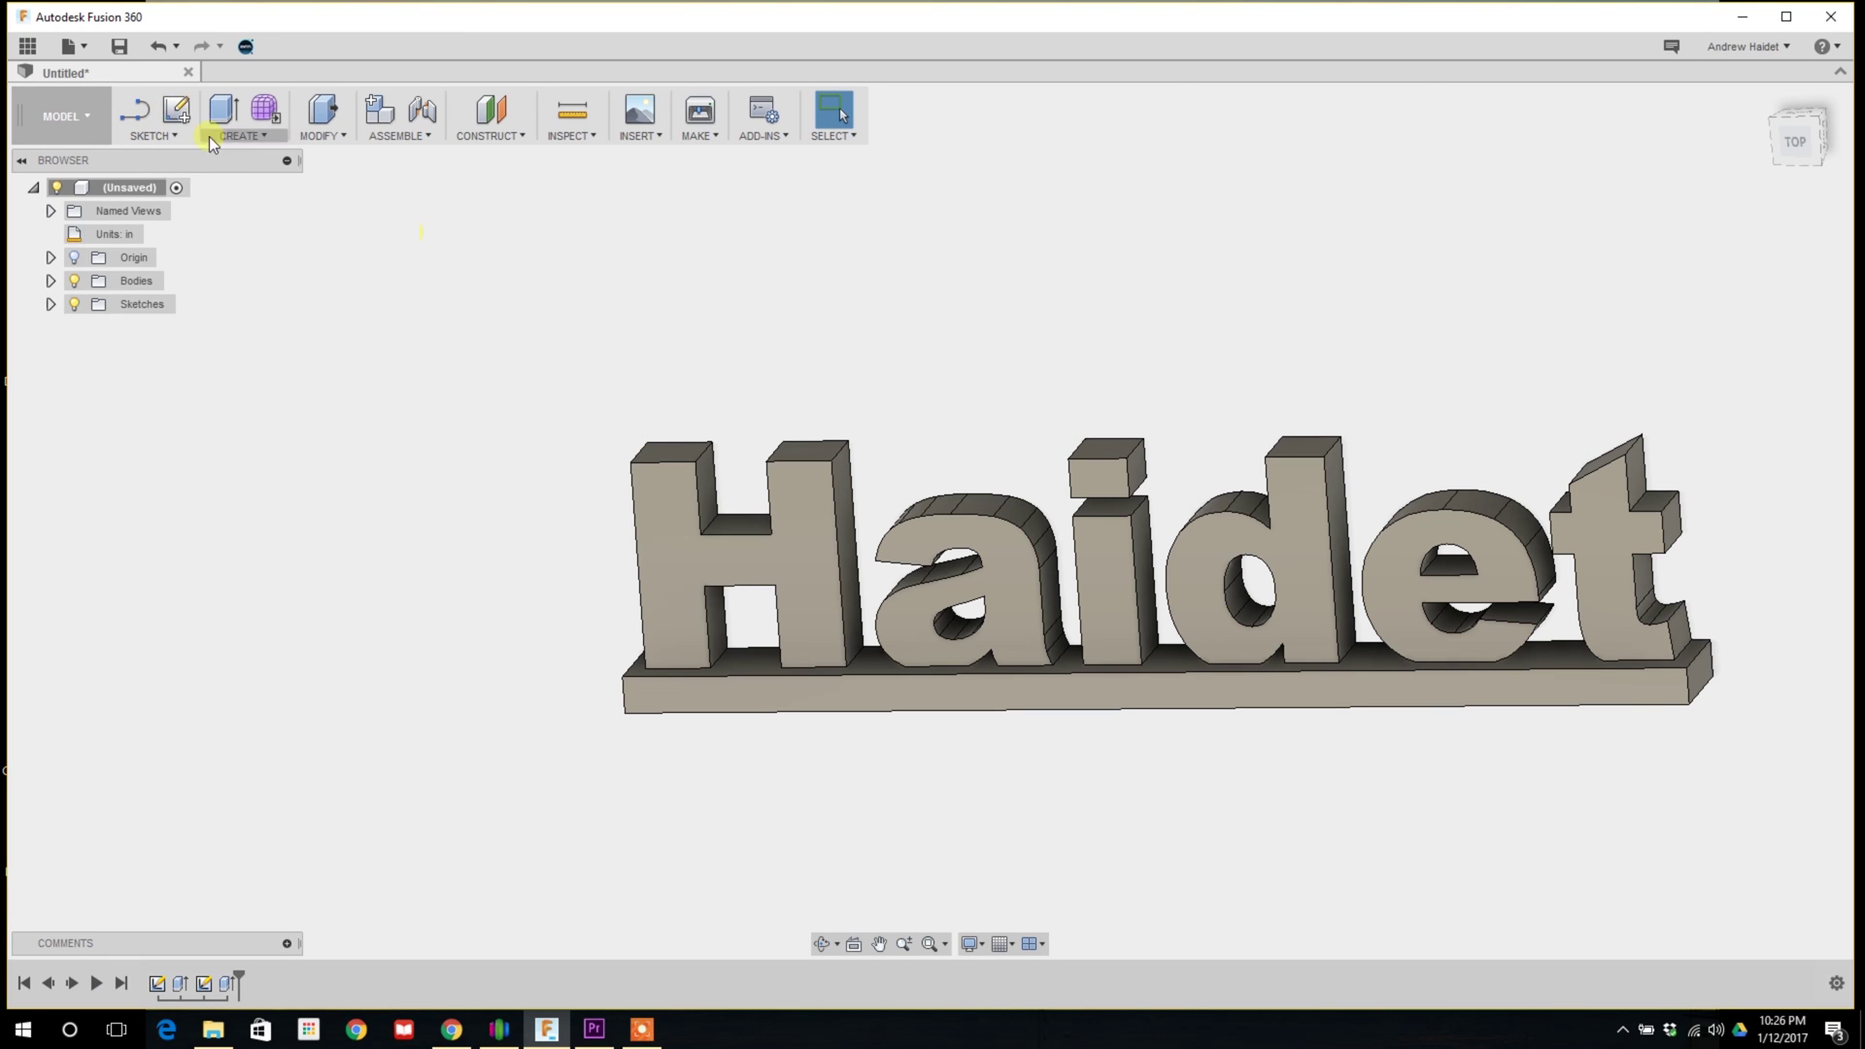
left_click(175, 112)
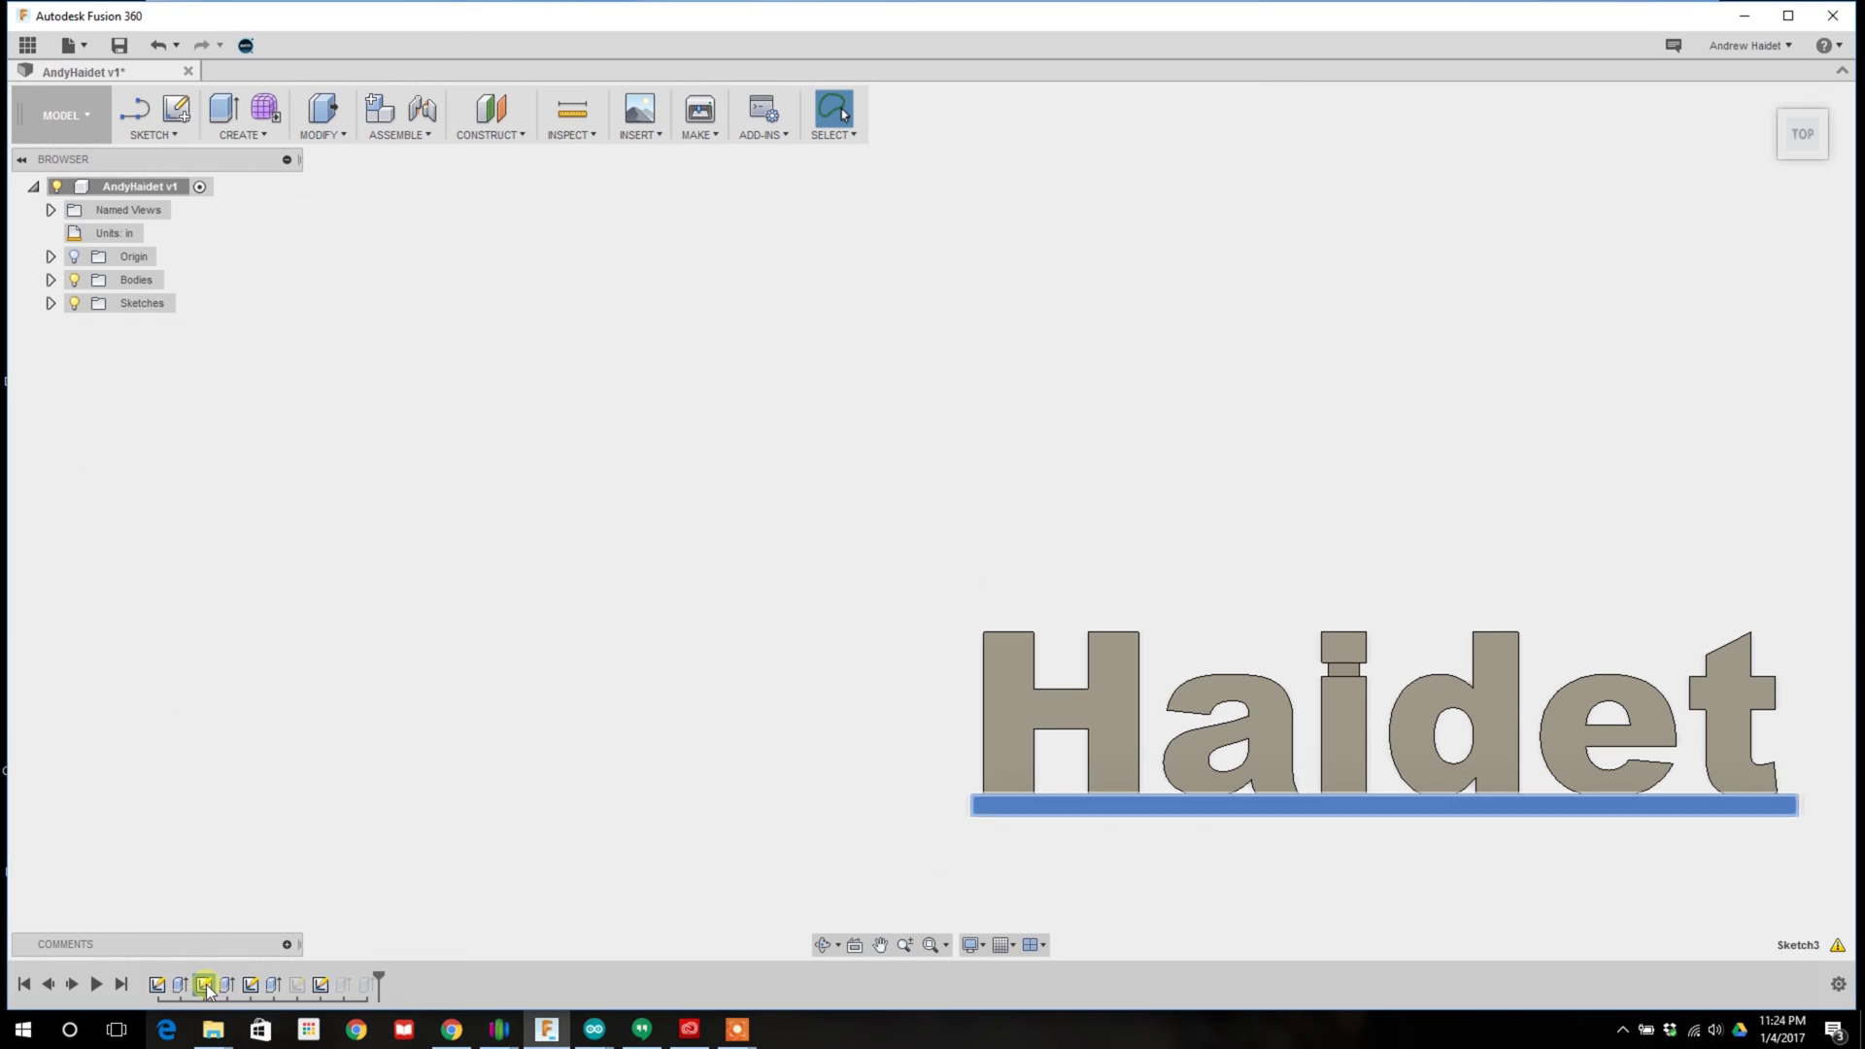
Edit the base sketch and stretch the rectangle's left edge further left of the H
right_click(204, 984)
left_click(260, 859)
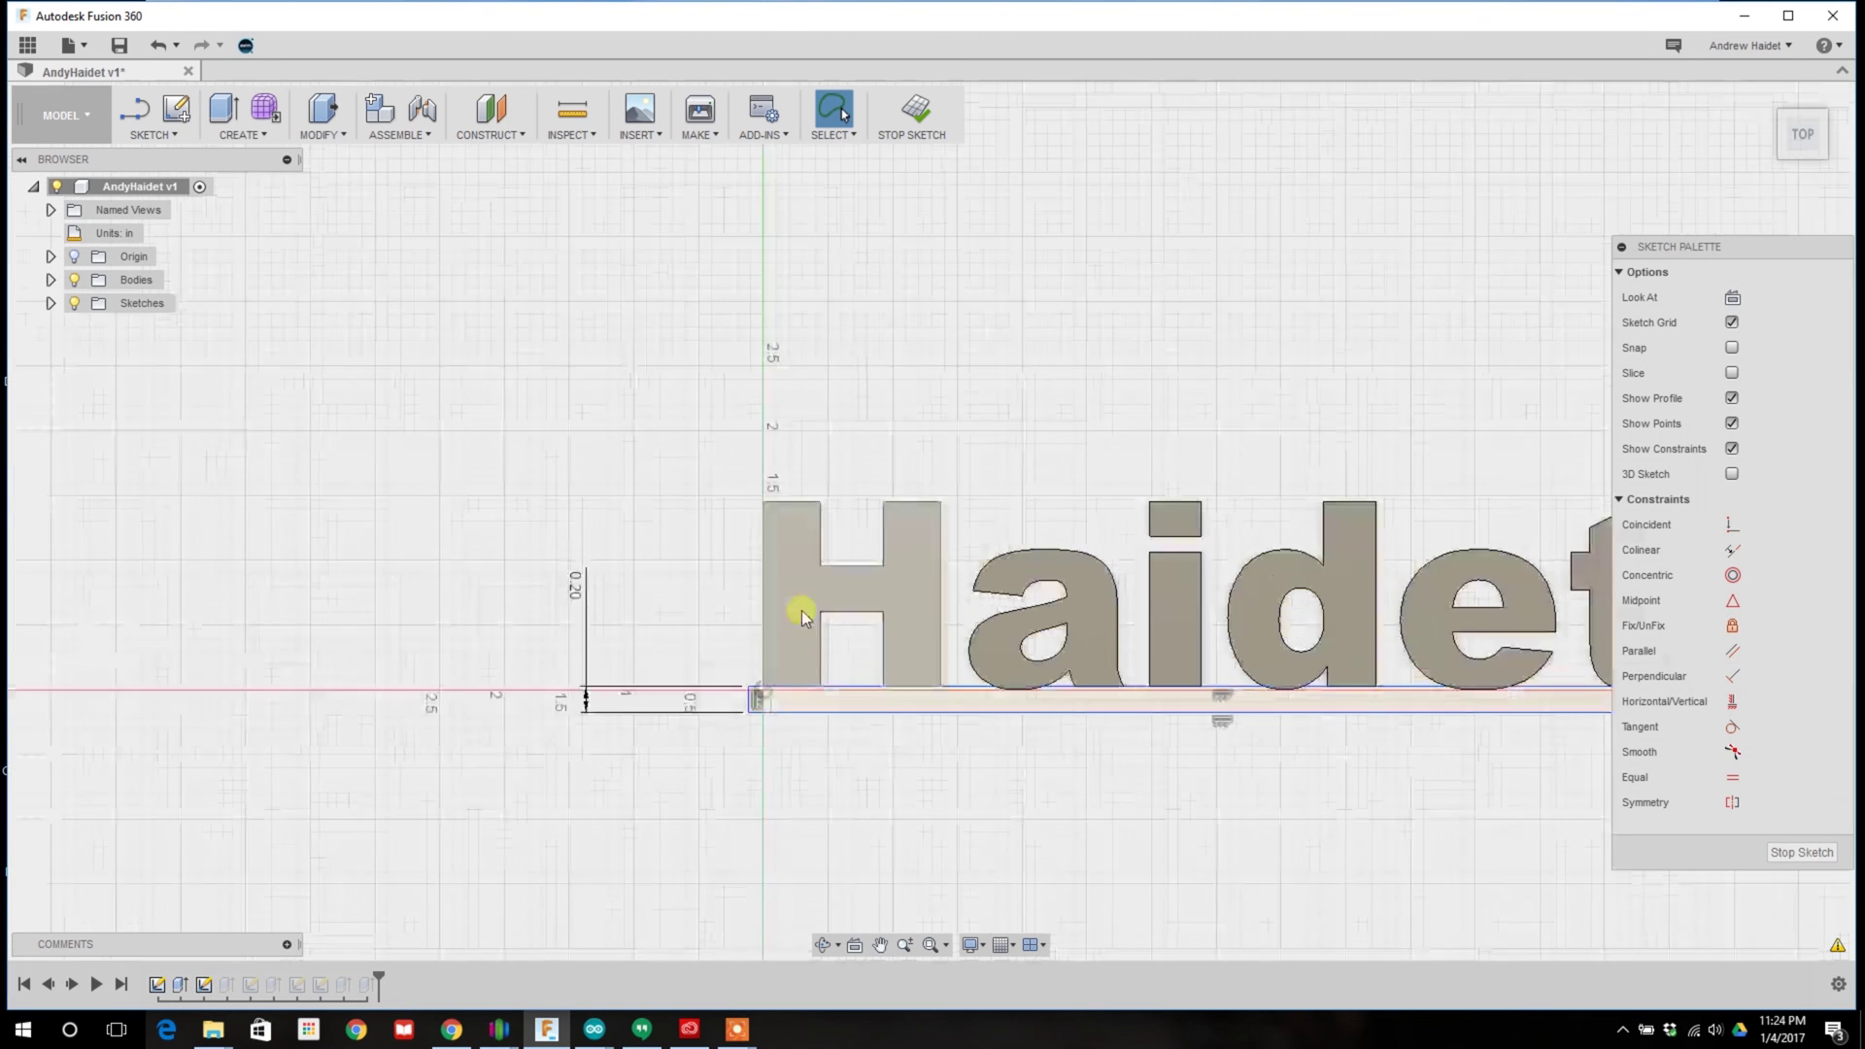
mouse_move(754, 695)
left_mouse_down()
mouse_move(492, 696)
mouse_move(379, 725)
mouse_move(221, 728)
left_mouse_up()
scroll(424, 812, "down", 2)
left_click(97, 984)
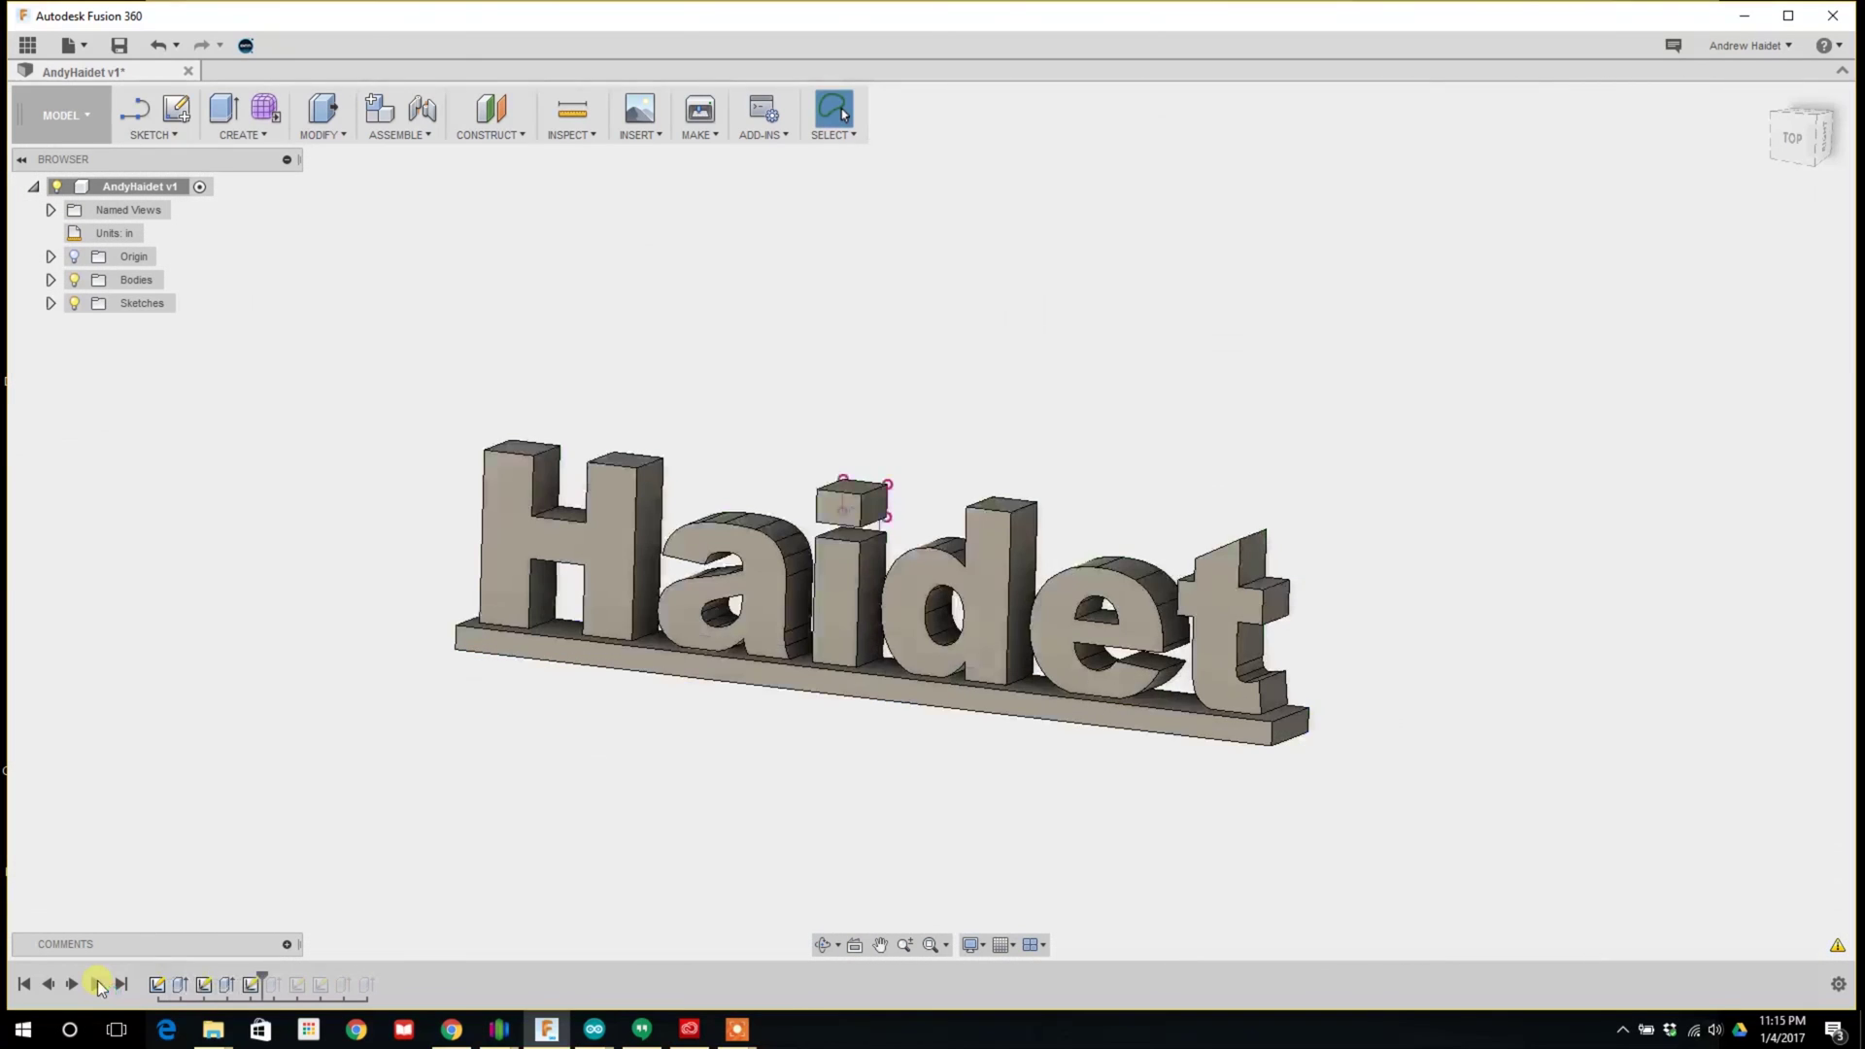
middle_click_drag(1798, 629, 787, 738, "shift")
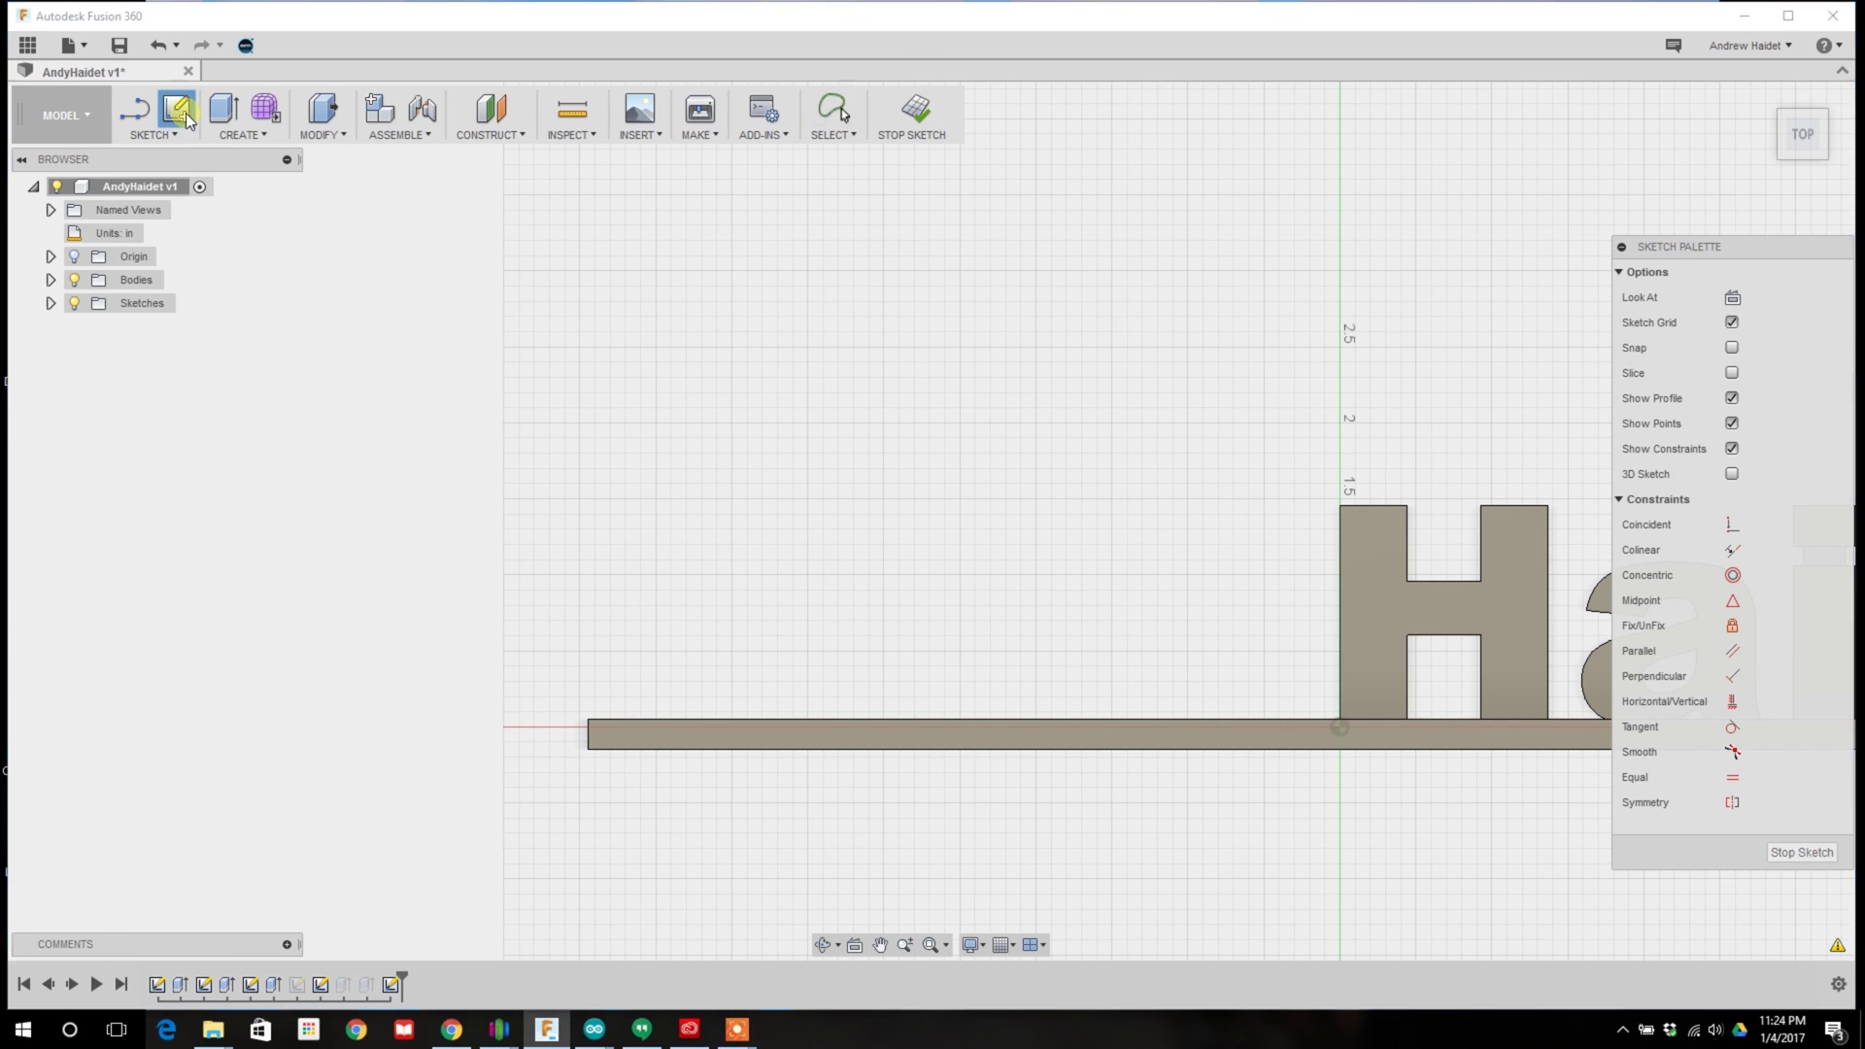
Add the first name as 1.5 in Freestyle Script sketch text on the base, left of the H
left_click(152, 134)
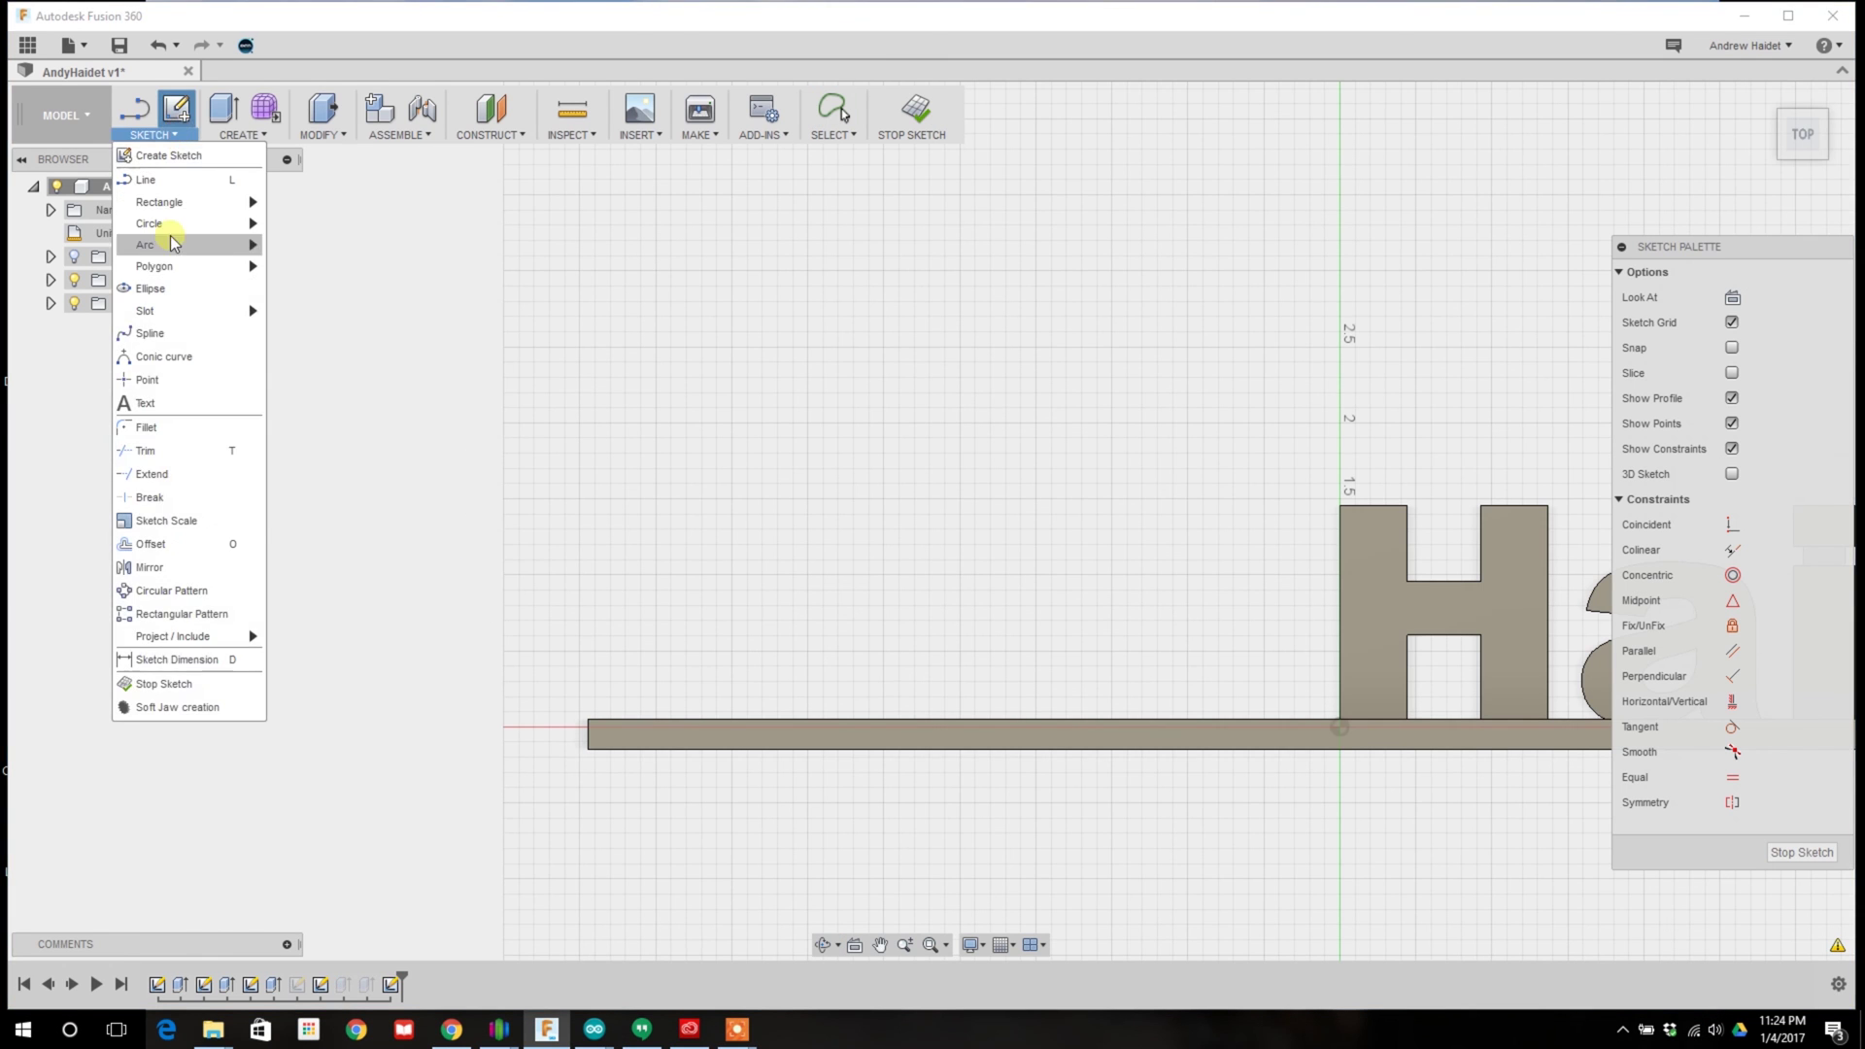
left_click(165, 408)
left_click(631, 689)
left_click(1582, 280)
type("Andrew")
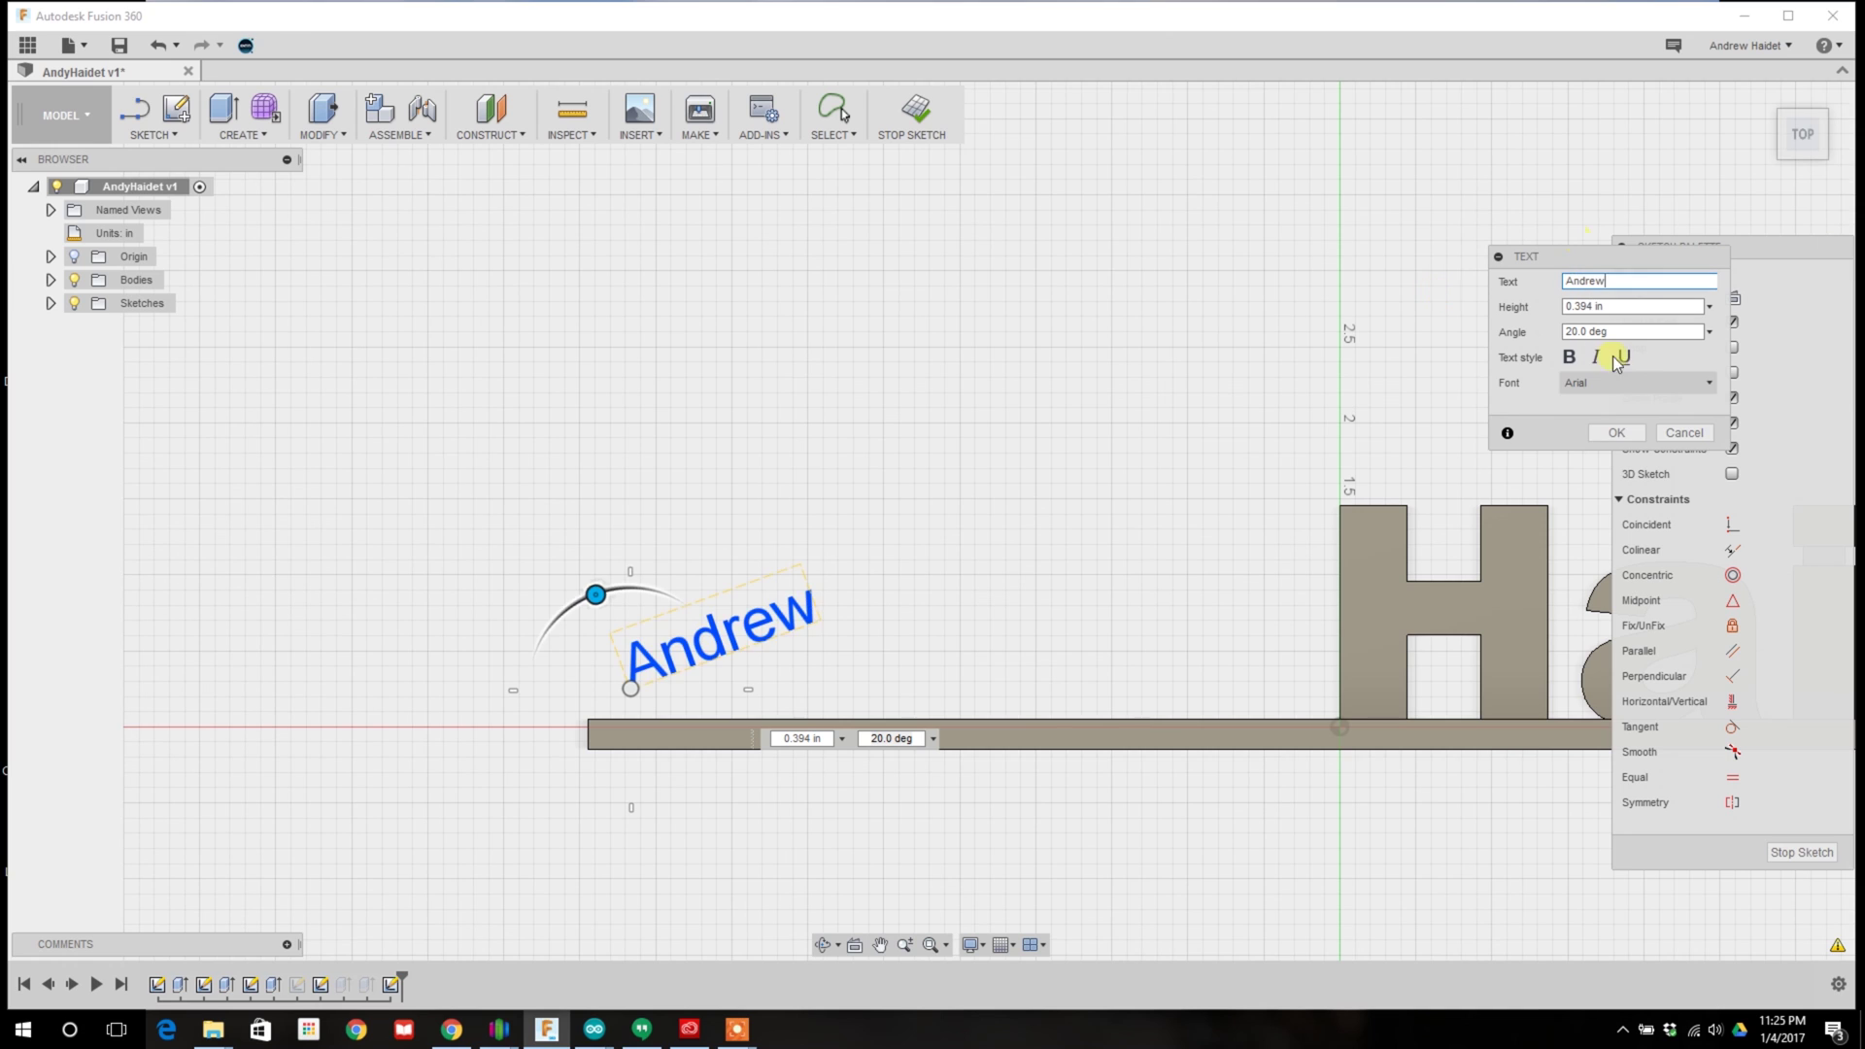
left_click(1637, 383)
scroll(1640, 520, "down", 4)
left_click(1608, 453)
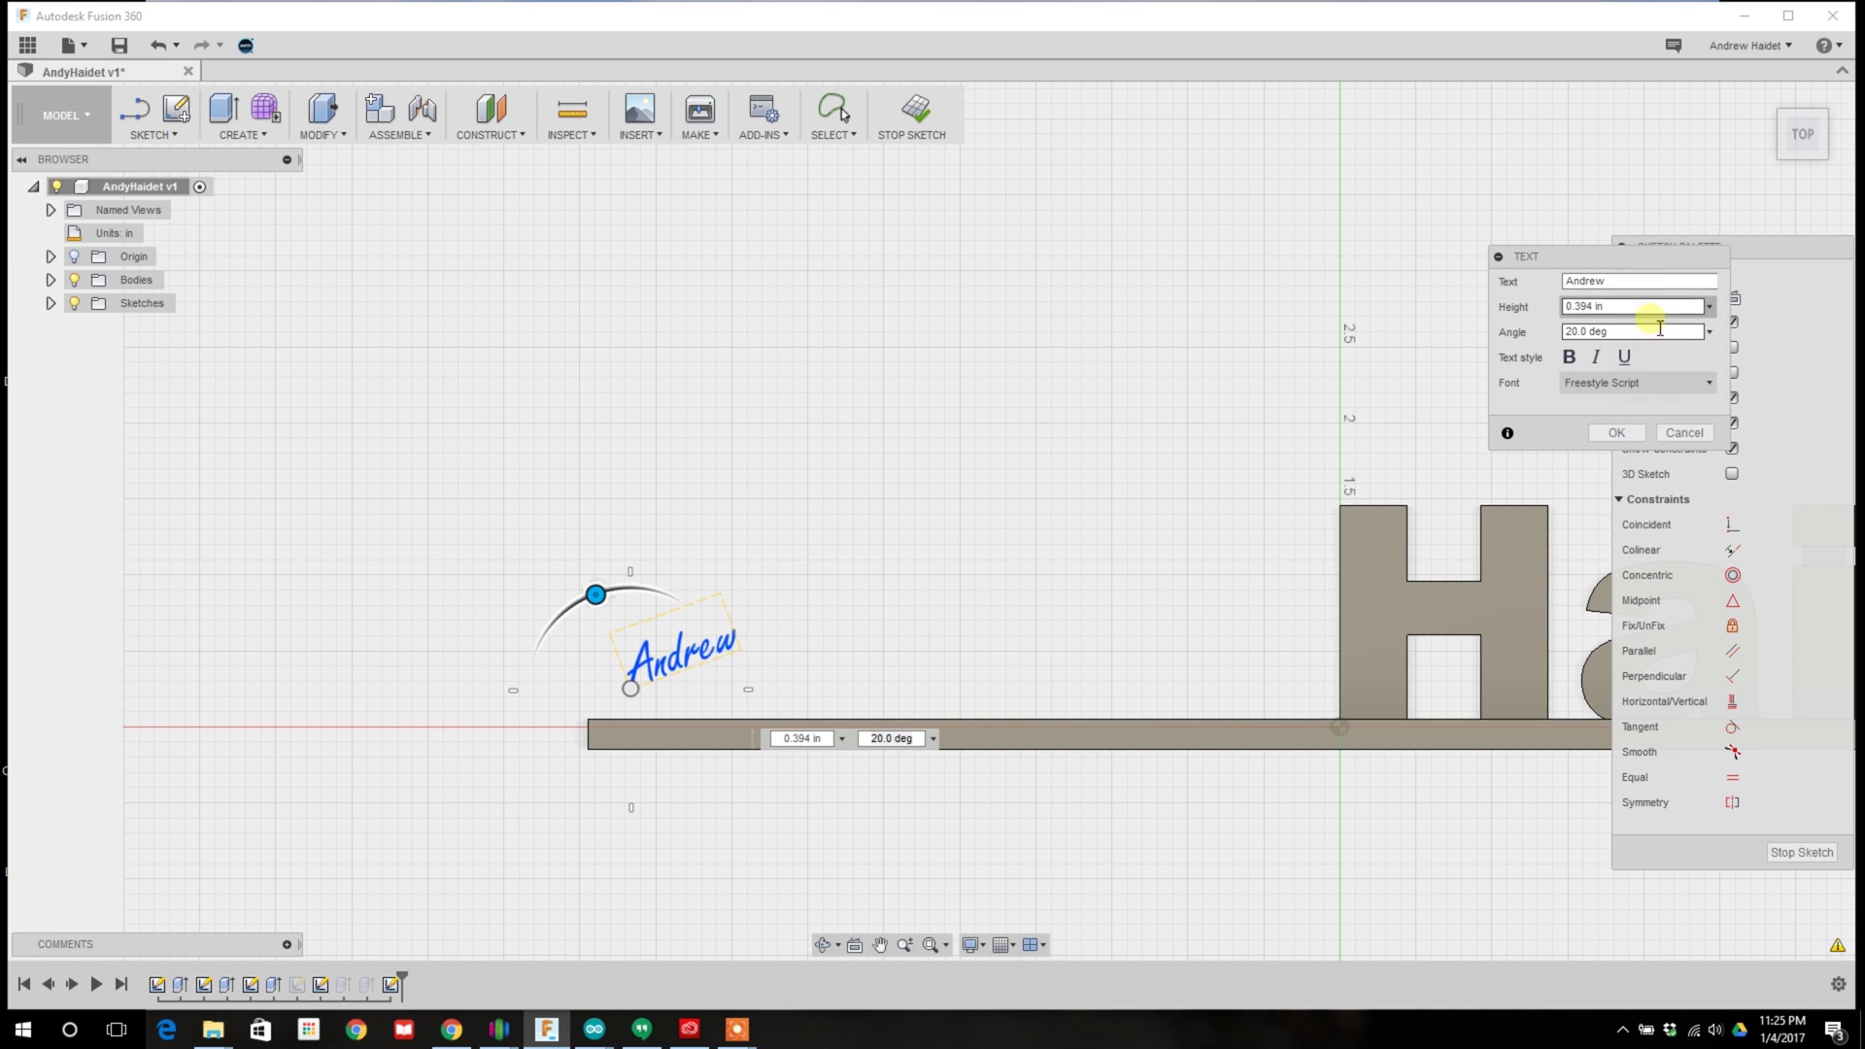
type(".5")
left_click_drag(632, 687, 660, 719)
left_click(632, 621)
key("Return")
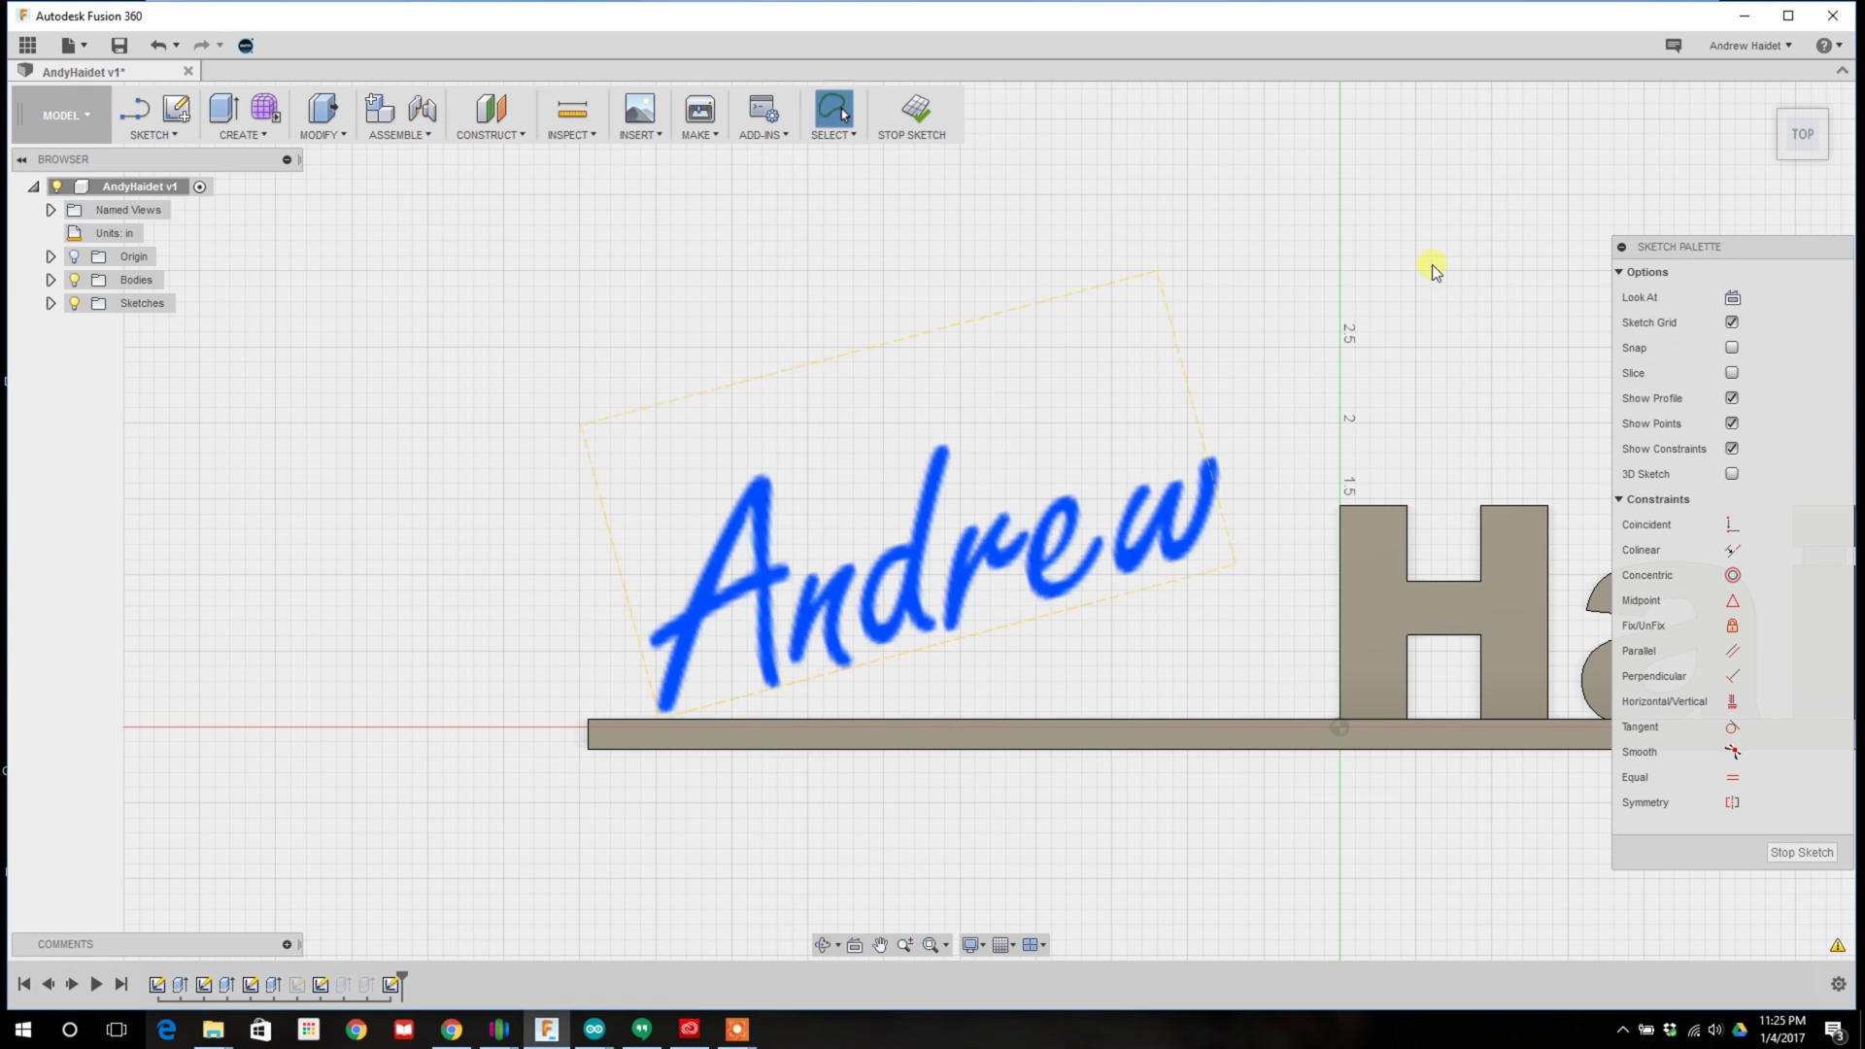
Explode the first-name text and select its six outer letter outlines for extrusion
right_click(783, 595)
left_click(780, 714)
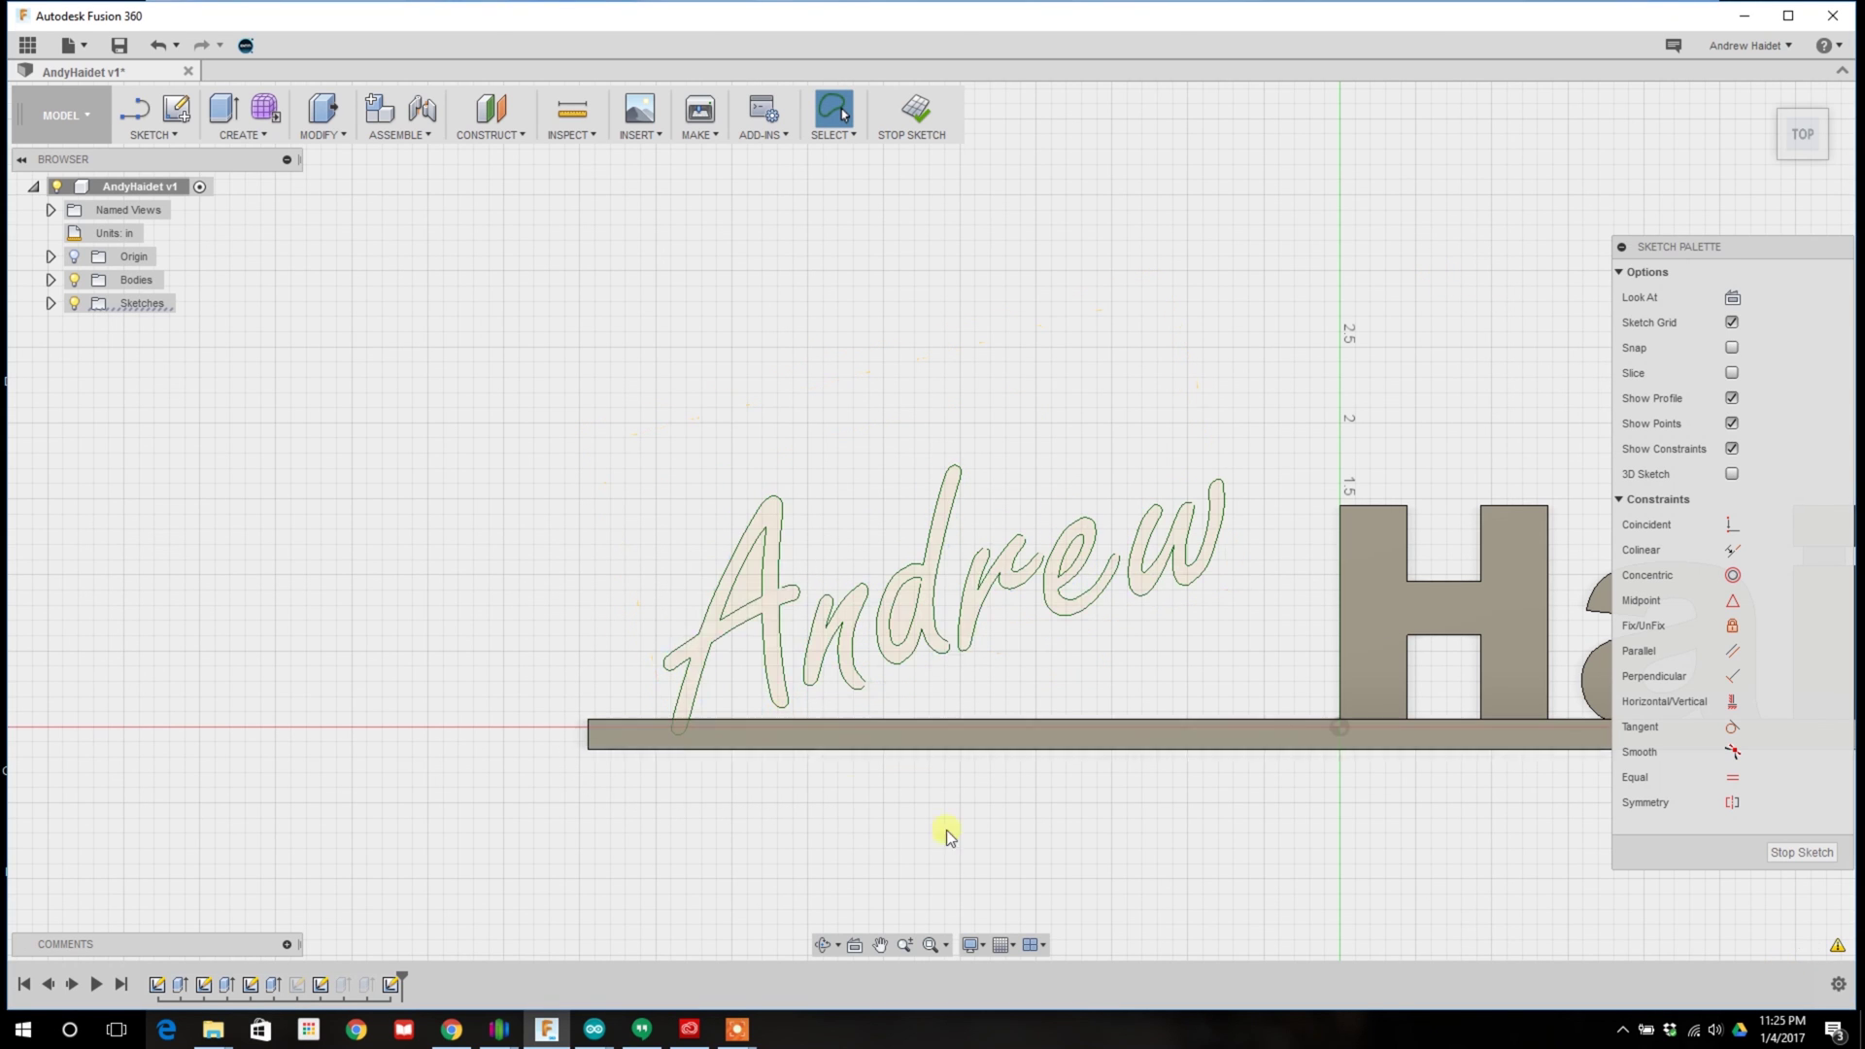
key("e")
left_click_drag(770, 632, 1514, 591)
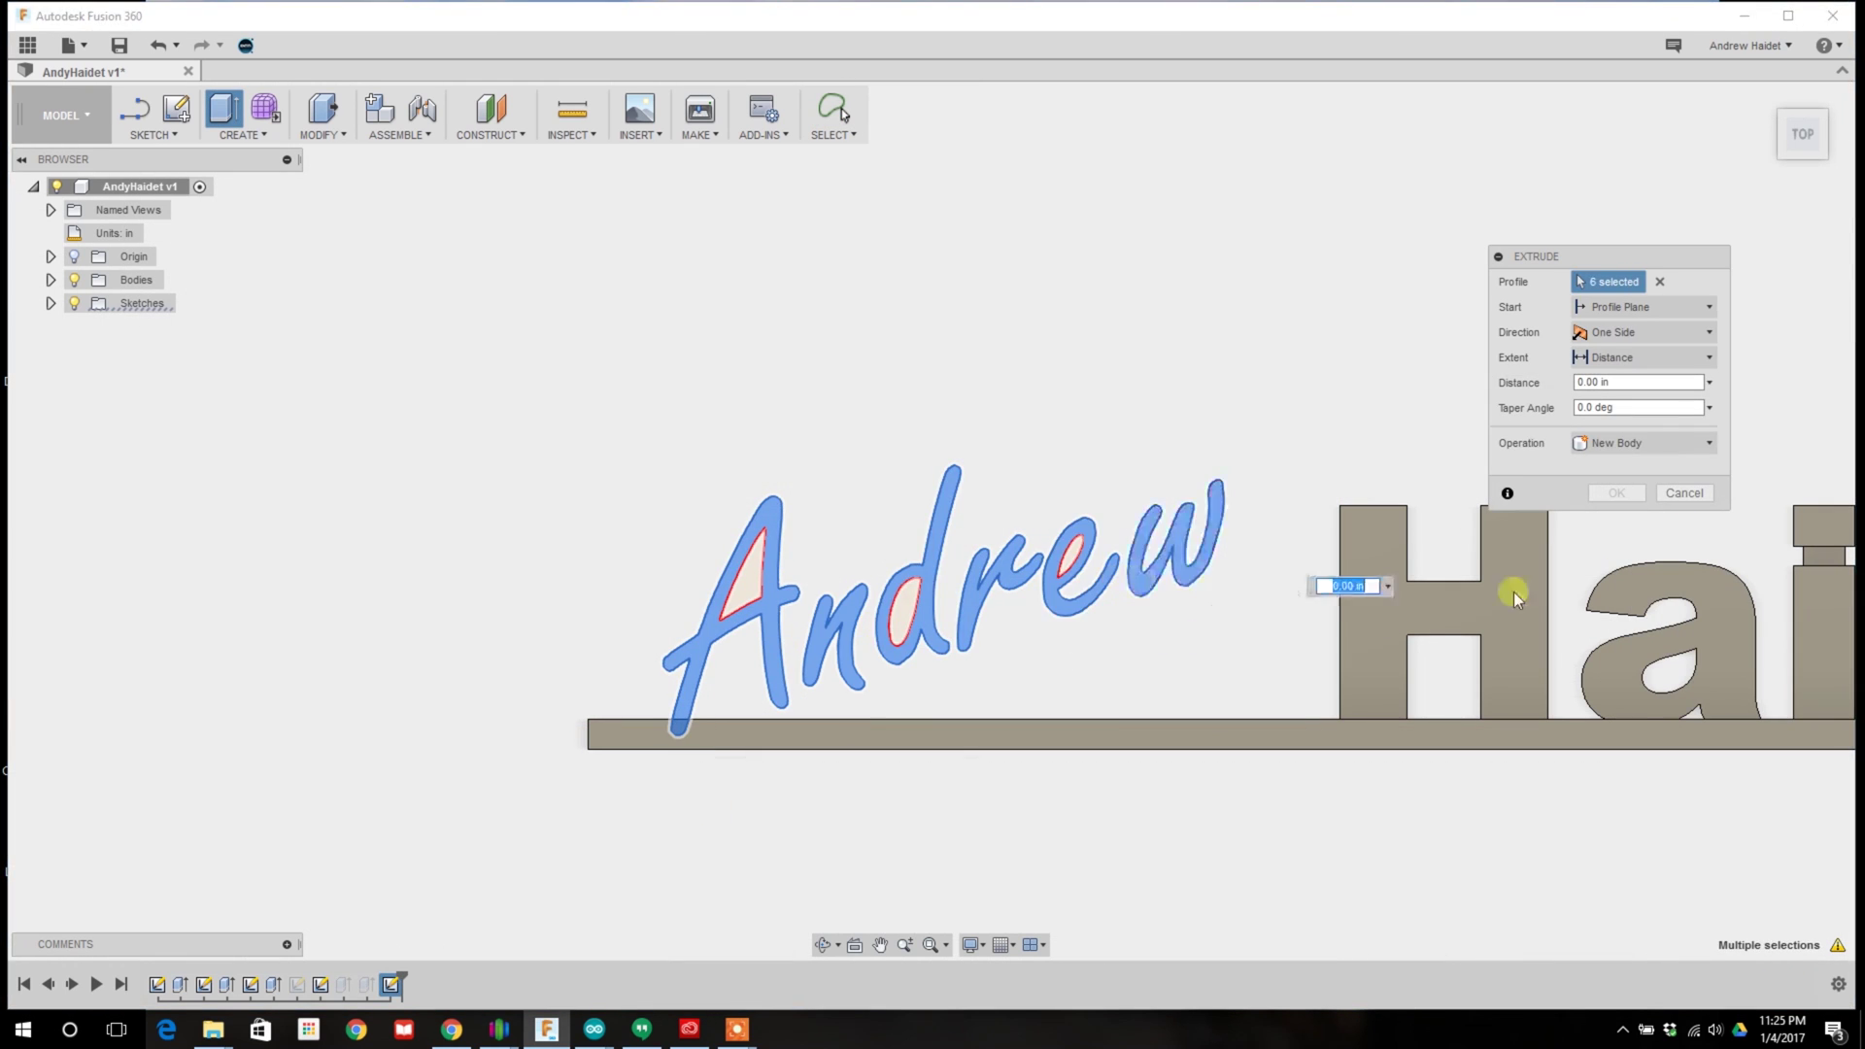
Draw a spline from the base under the A rising beneath the letters toward the e
left_click(1648, 442)
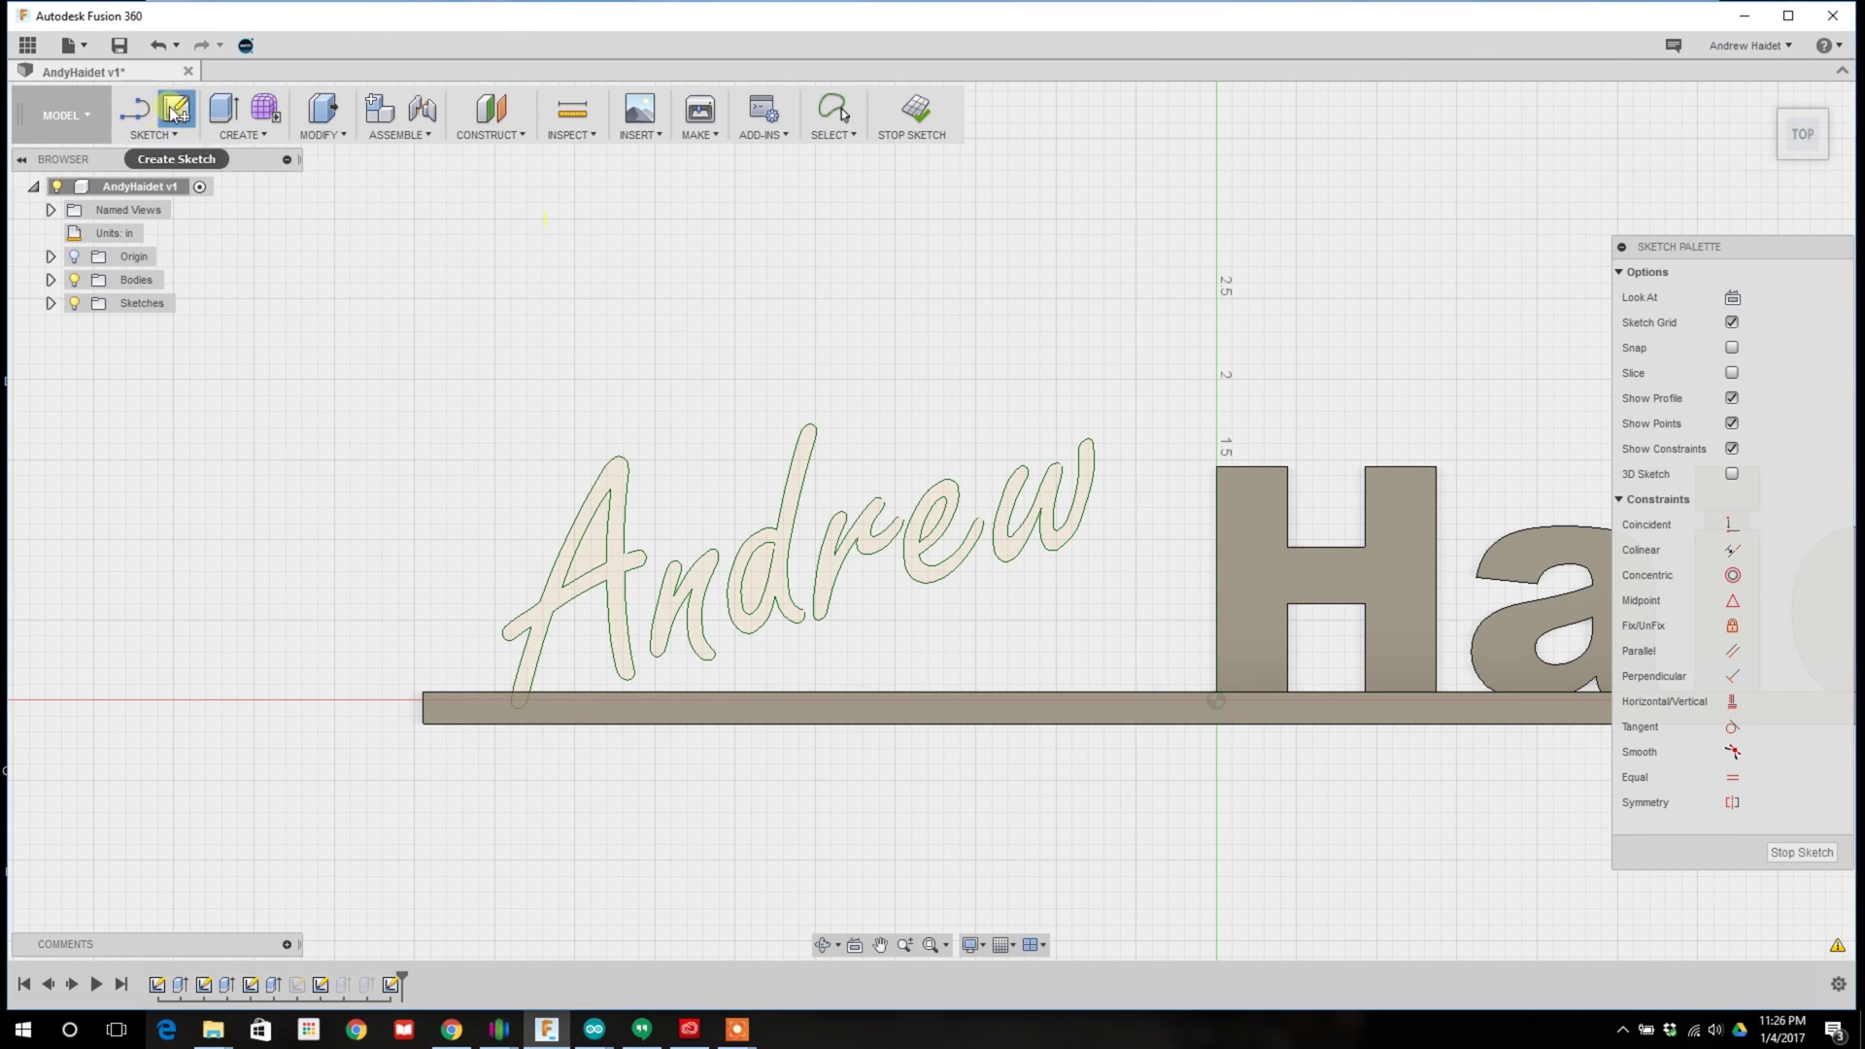
left_click(153, 134)
left_click(150, 333)
scroll(596, 695, "up", 5)
left_click(485, 719)
left_click(596, 682)
left_click(664, 674)
left_click(808, 632)
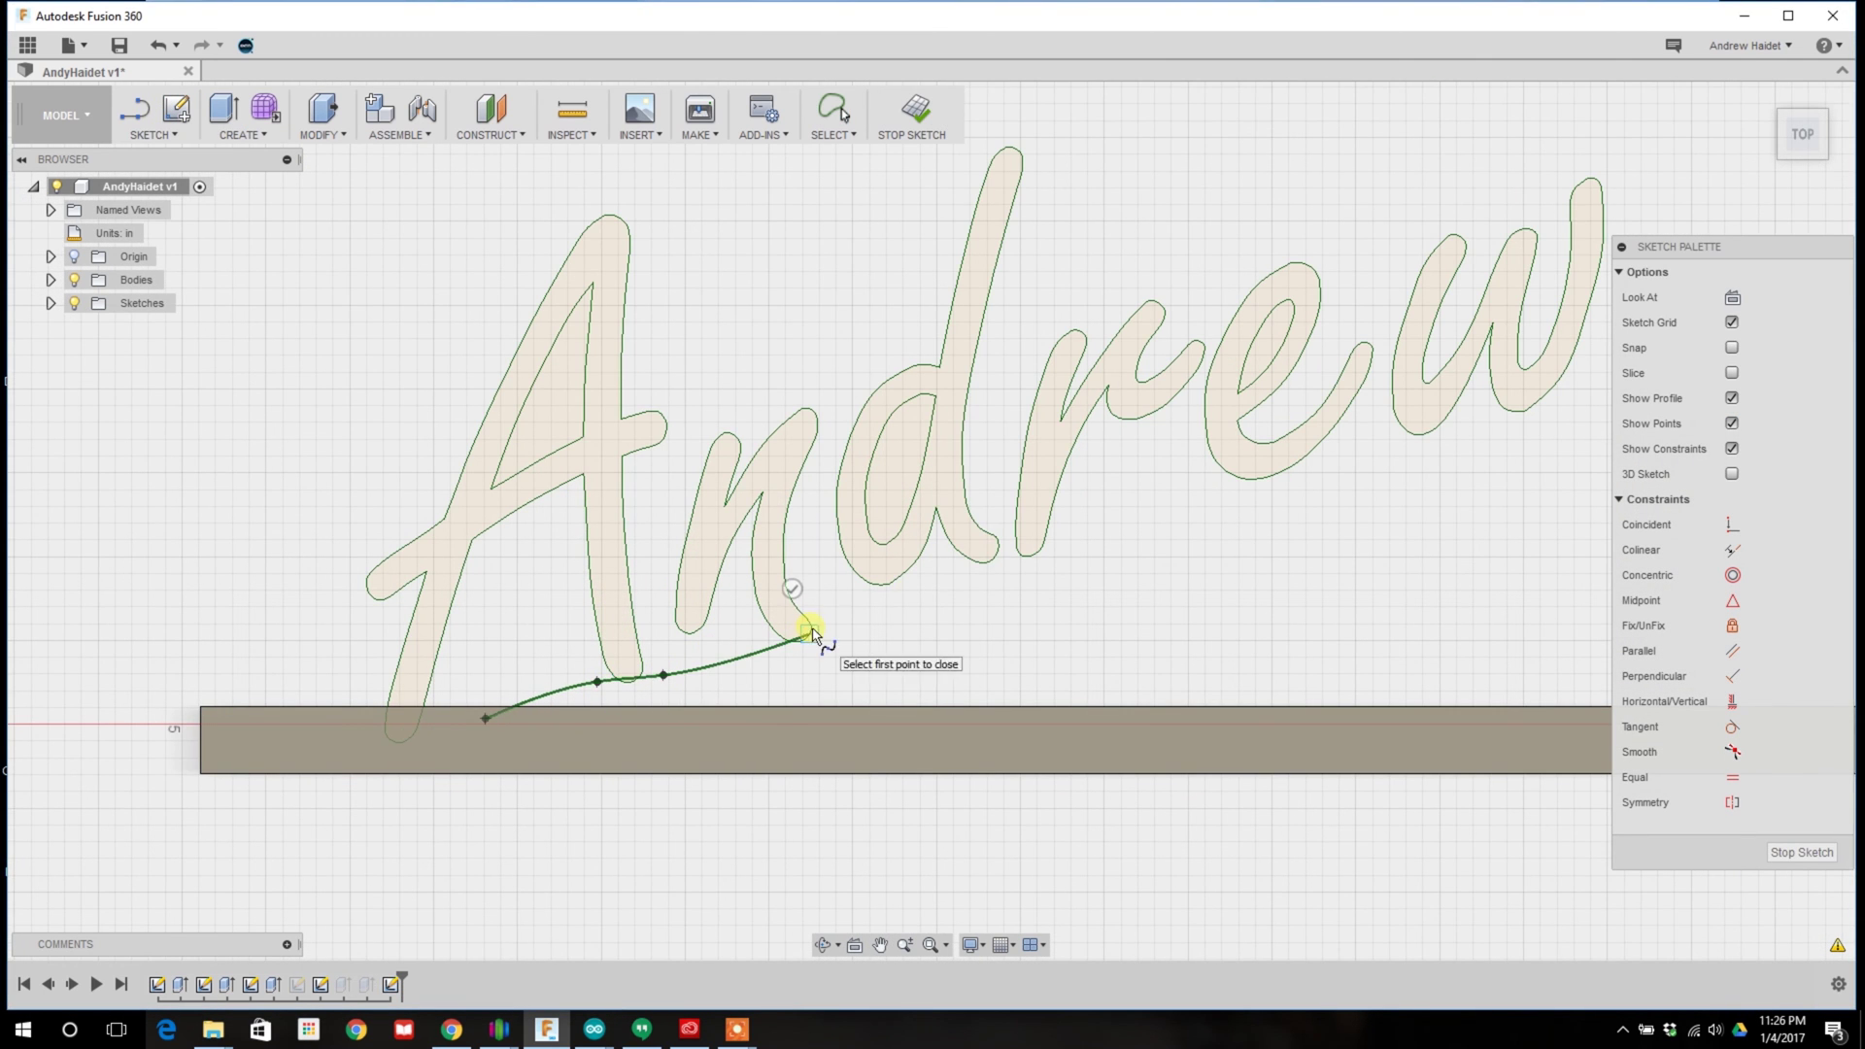
left_click(1290, 465)
scroll(1380, 481, "down", 1)
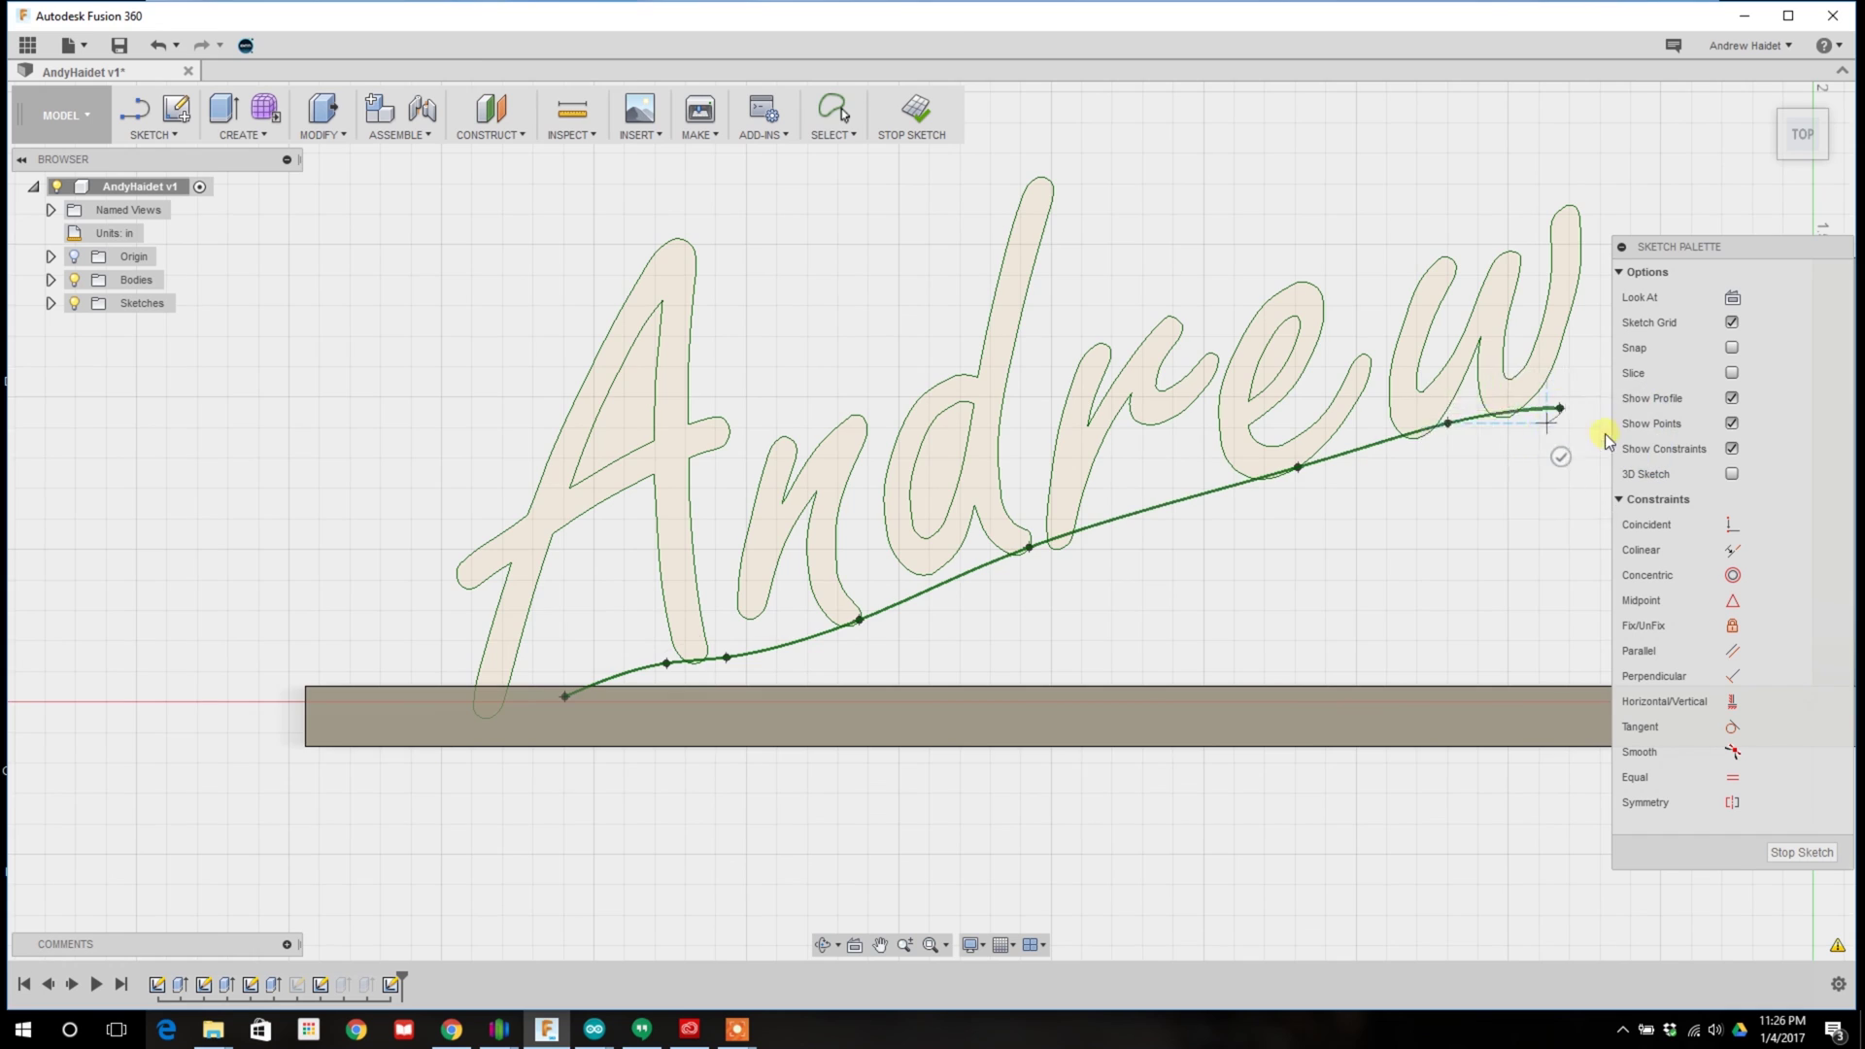
Offset the spline 0.125 in and close the strip's open end with an arc
left_click(925, 622)
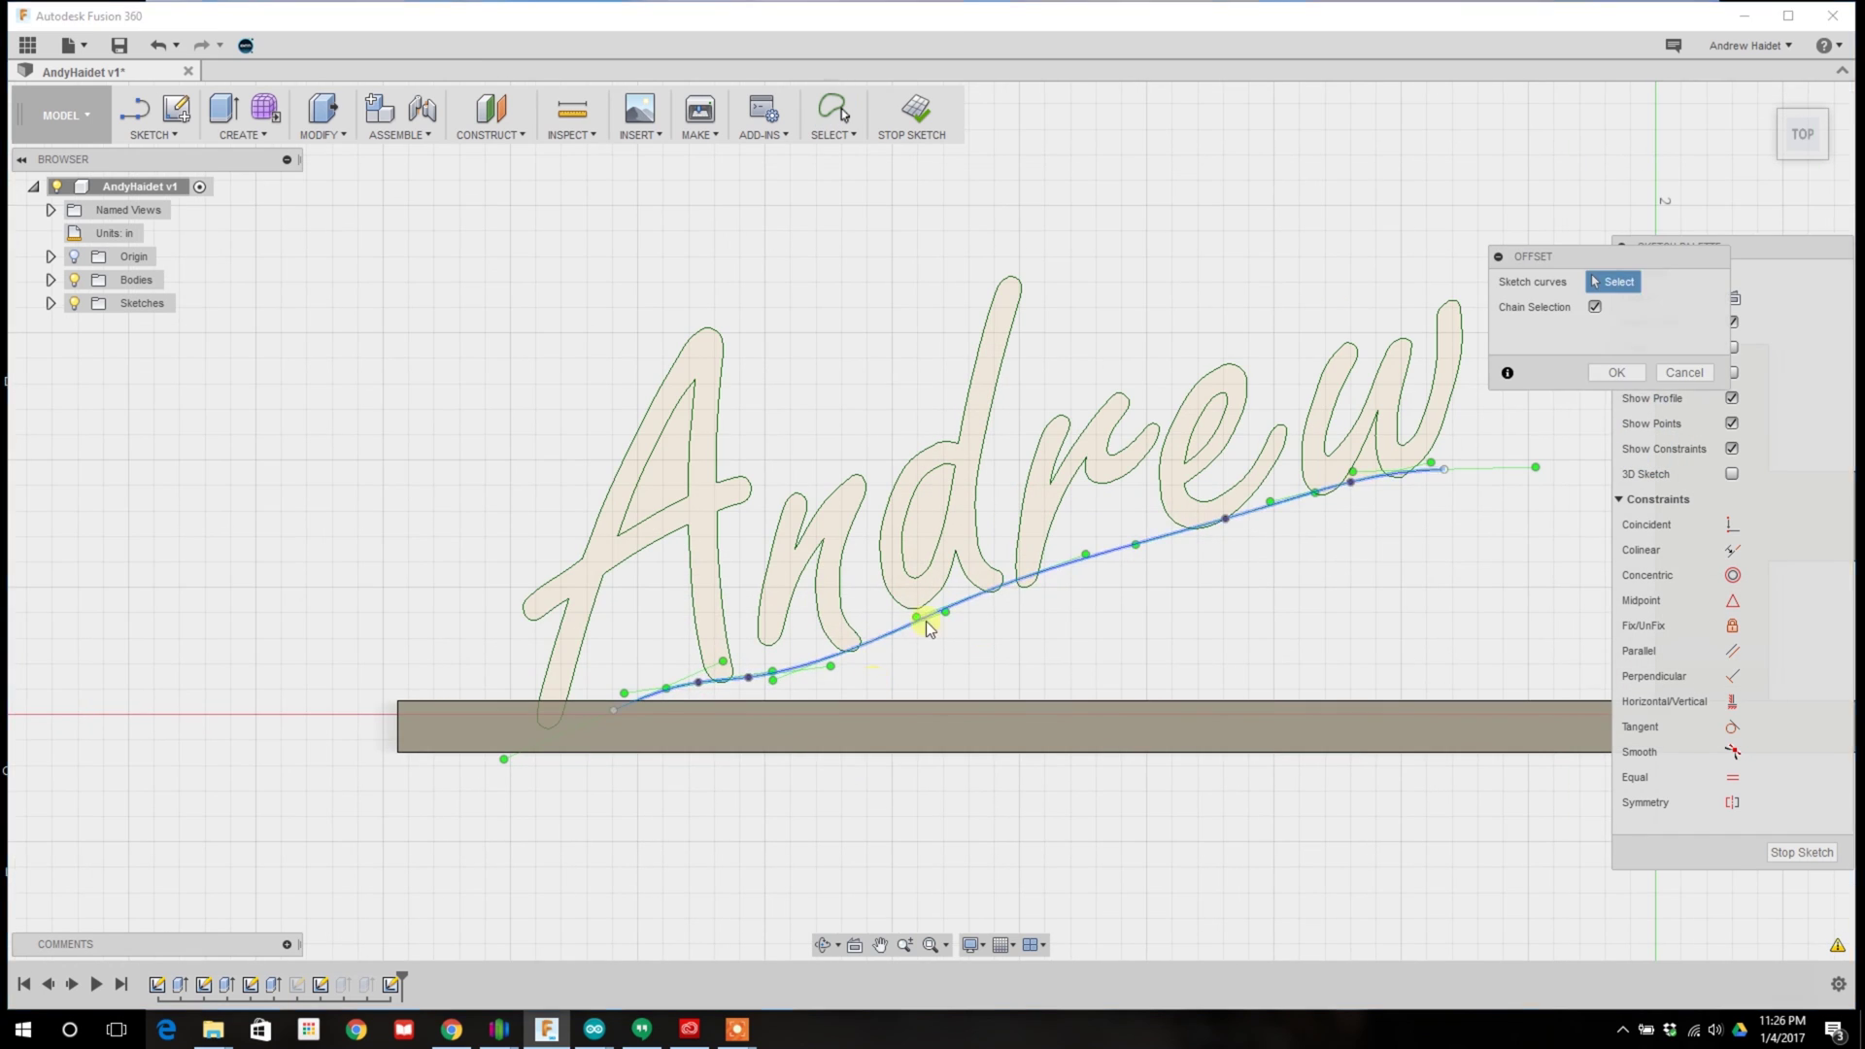
type(".15")
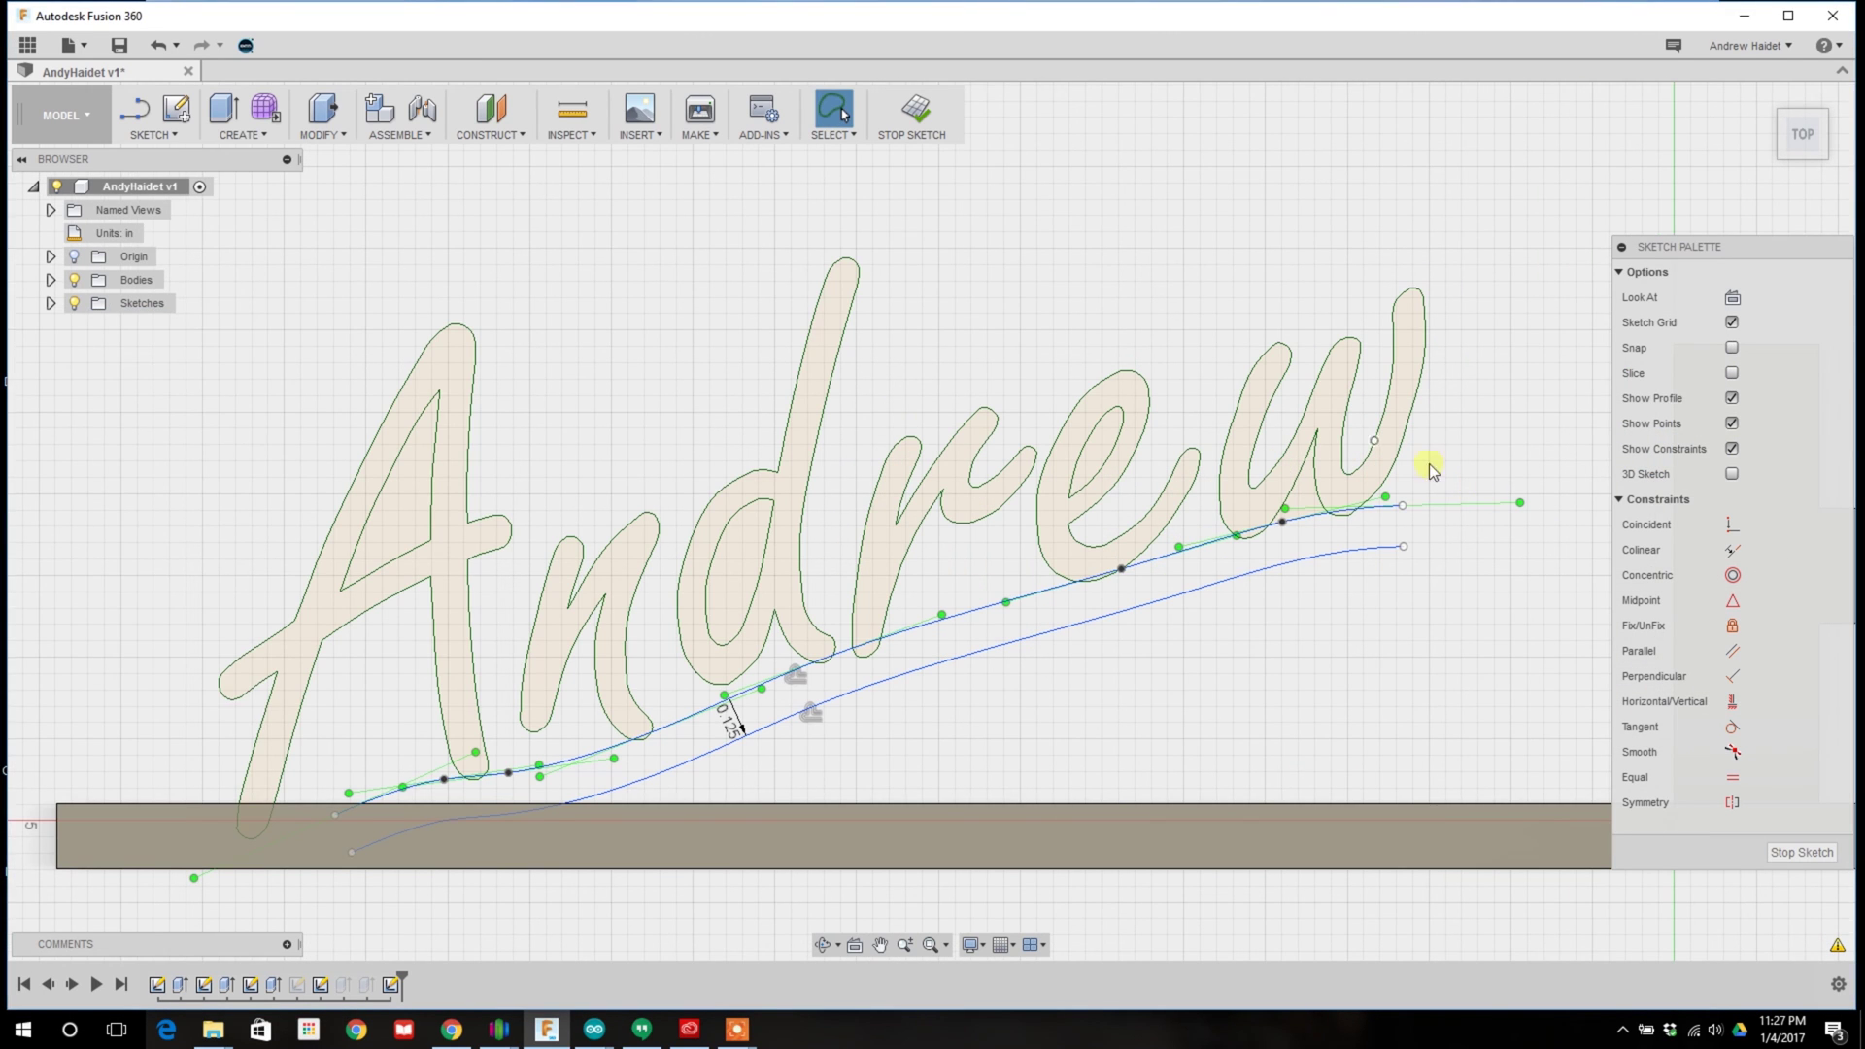
left_click(149, 134)
left_click(311, 270)
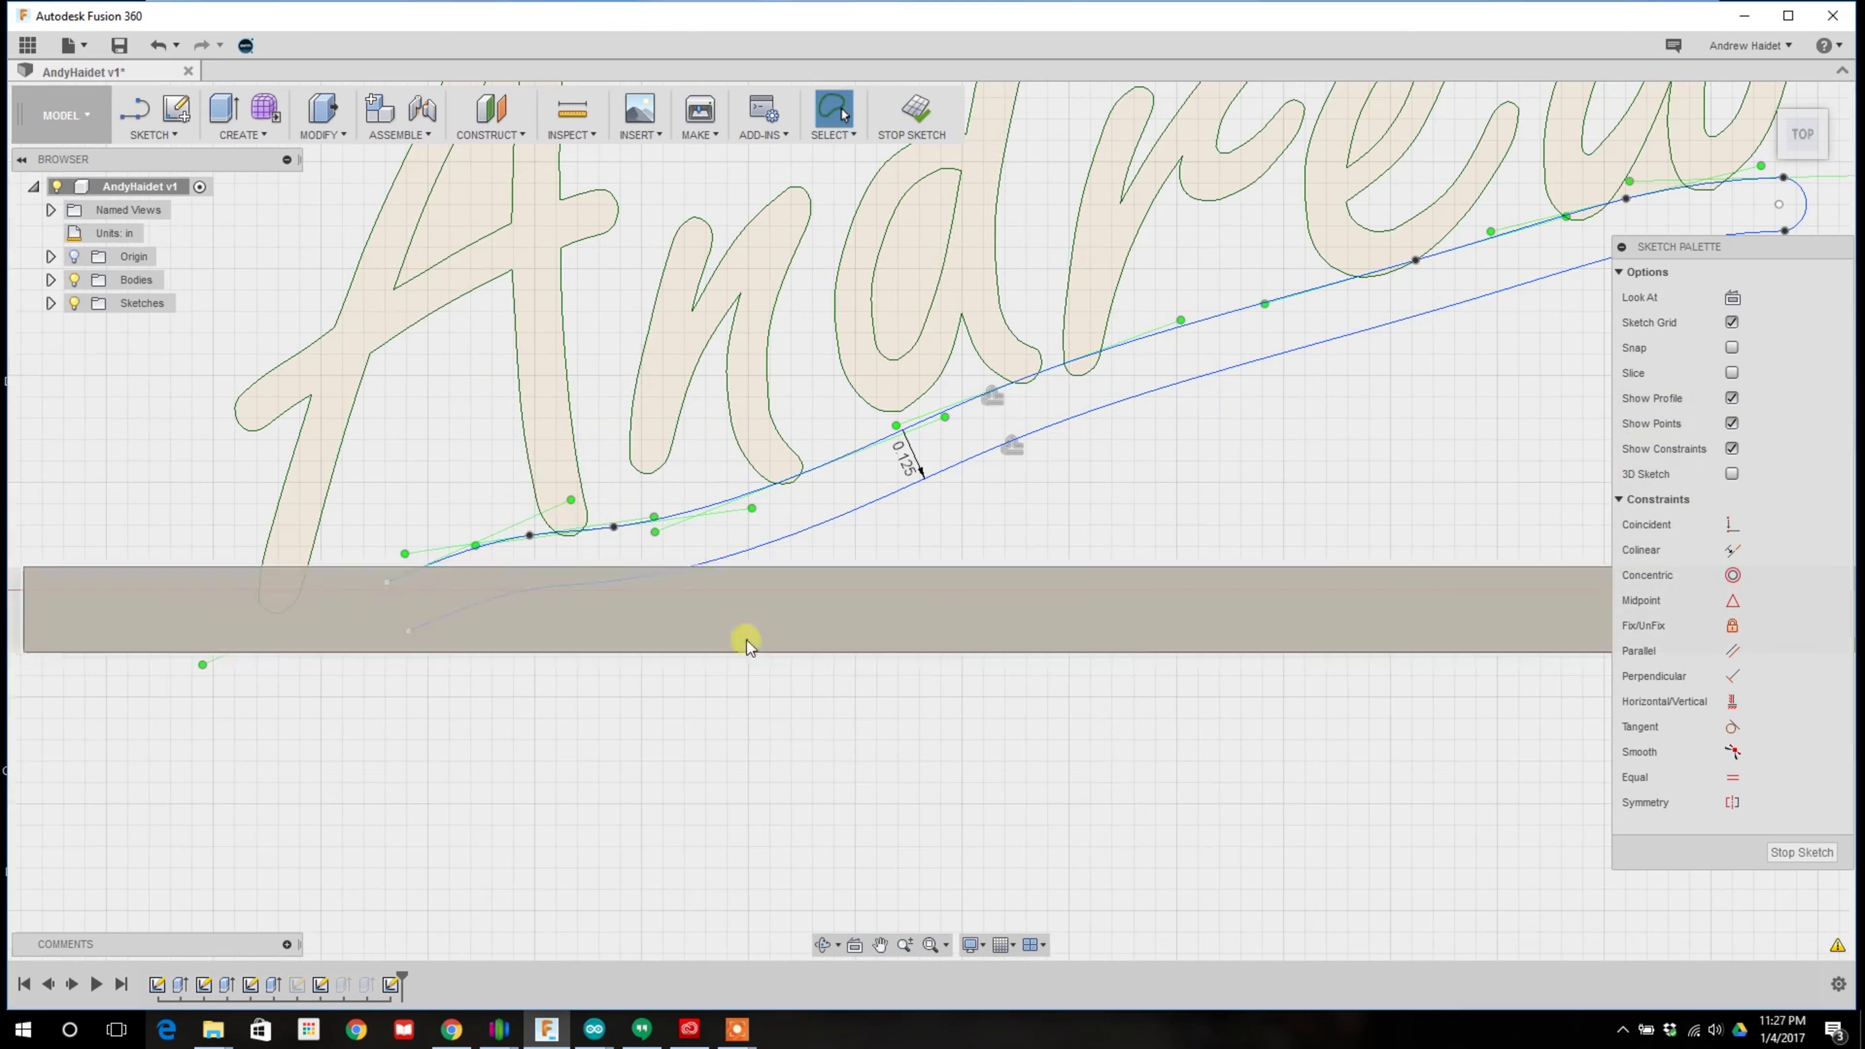
left_click(751, 583)
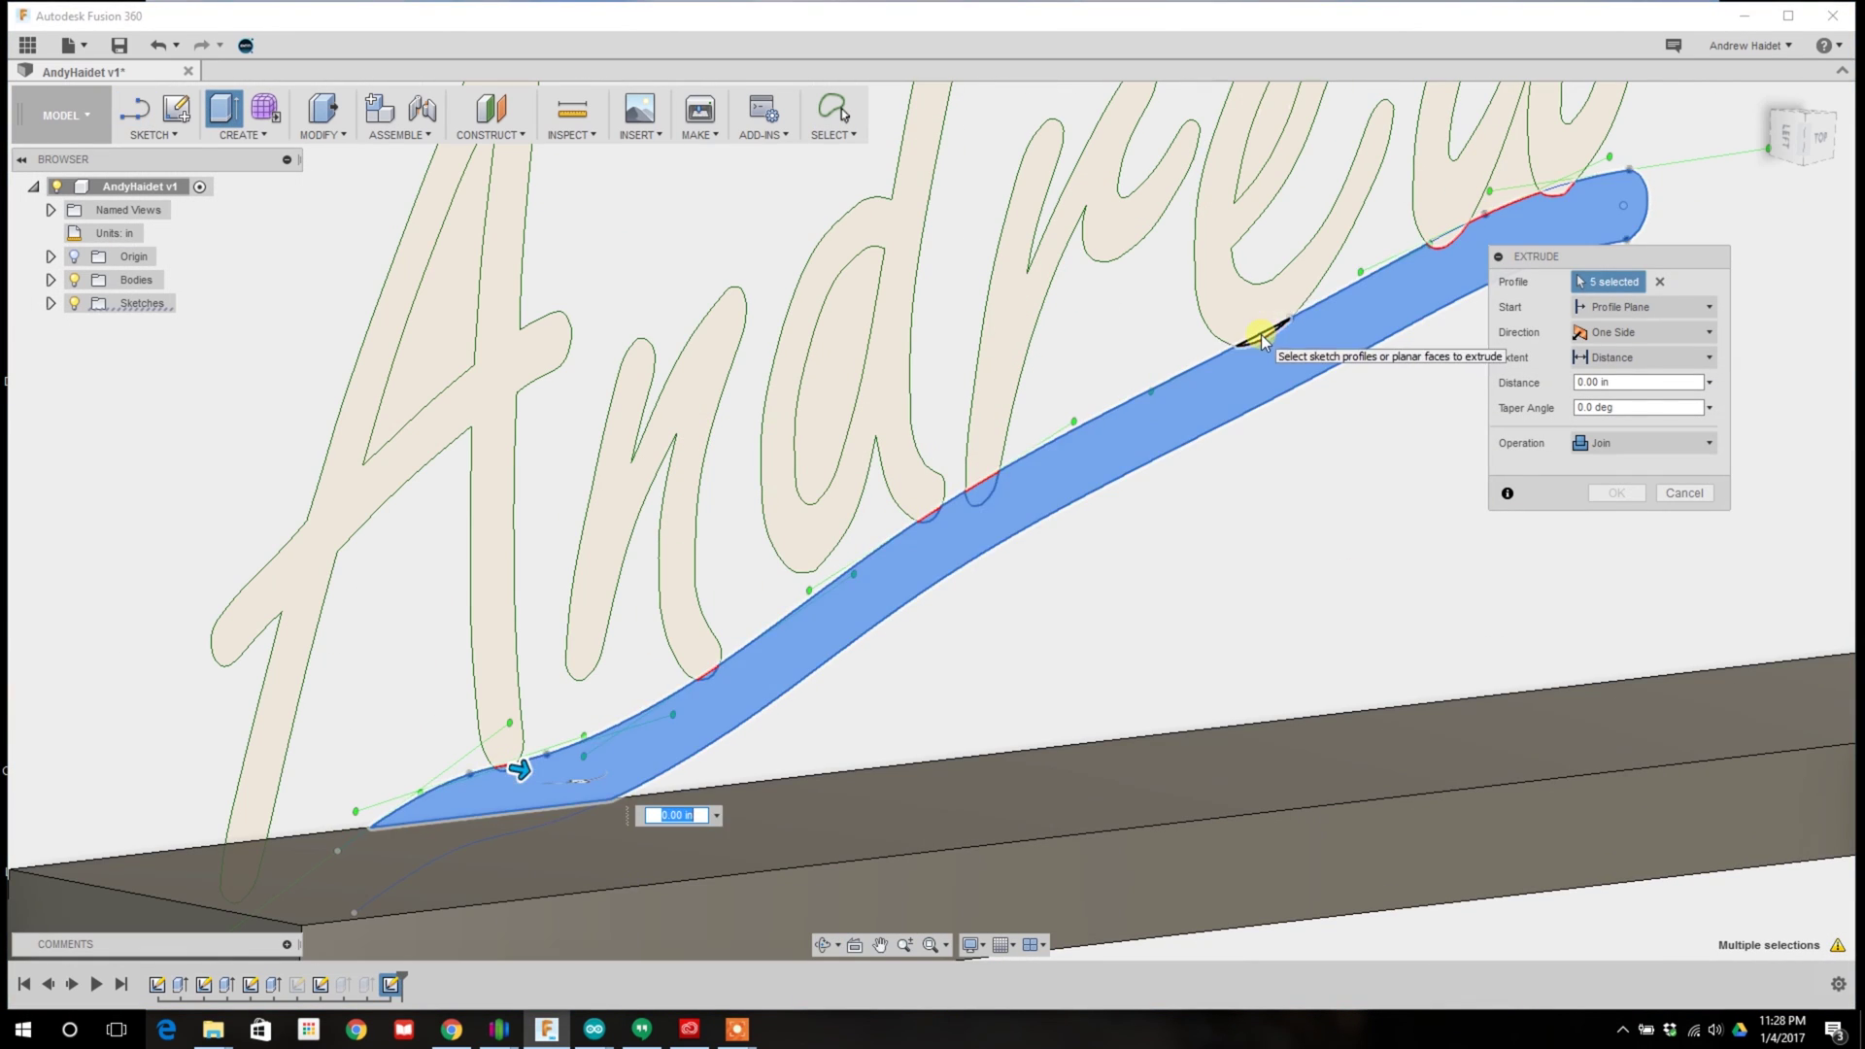
Add the remaining strip pieces and extrude the strip as a ramp joined to the base
left_click(1261, 340)
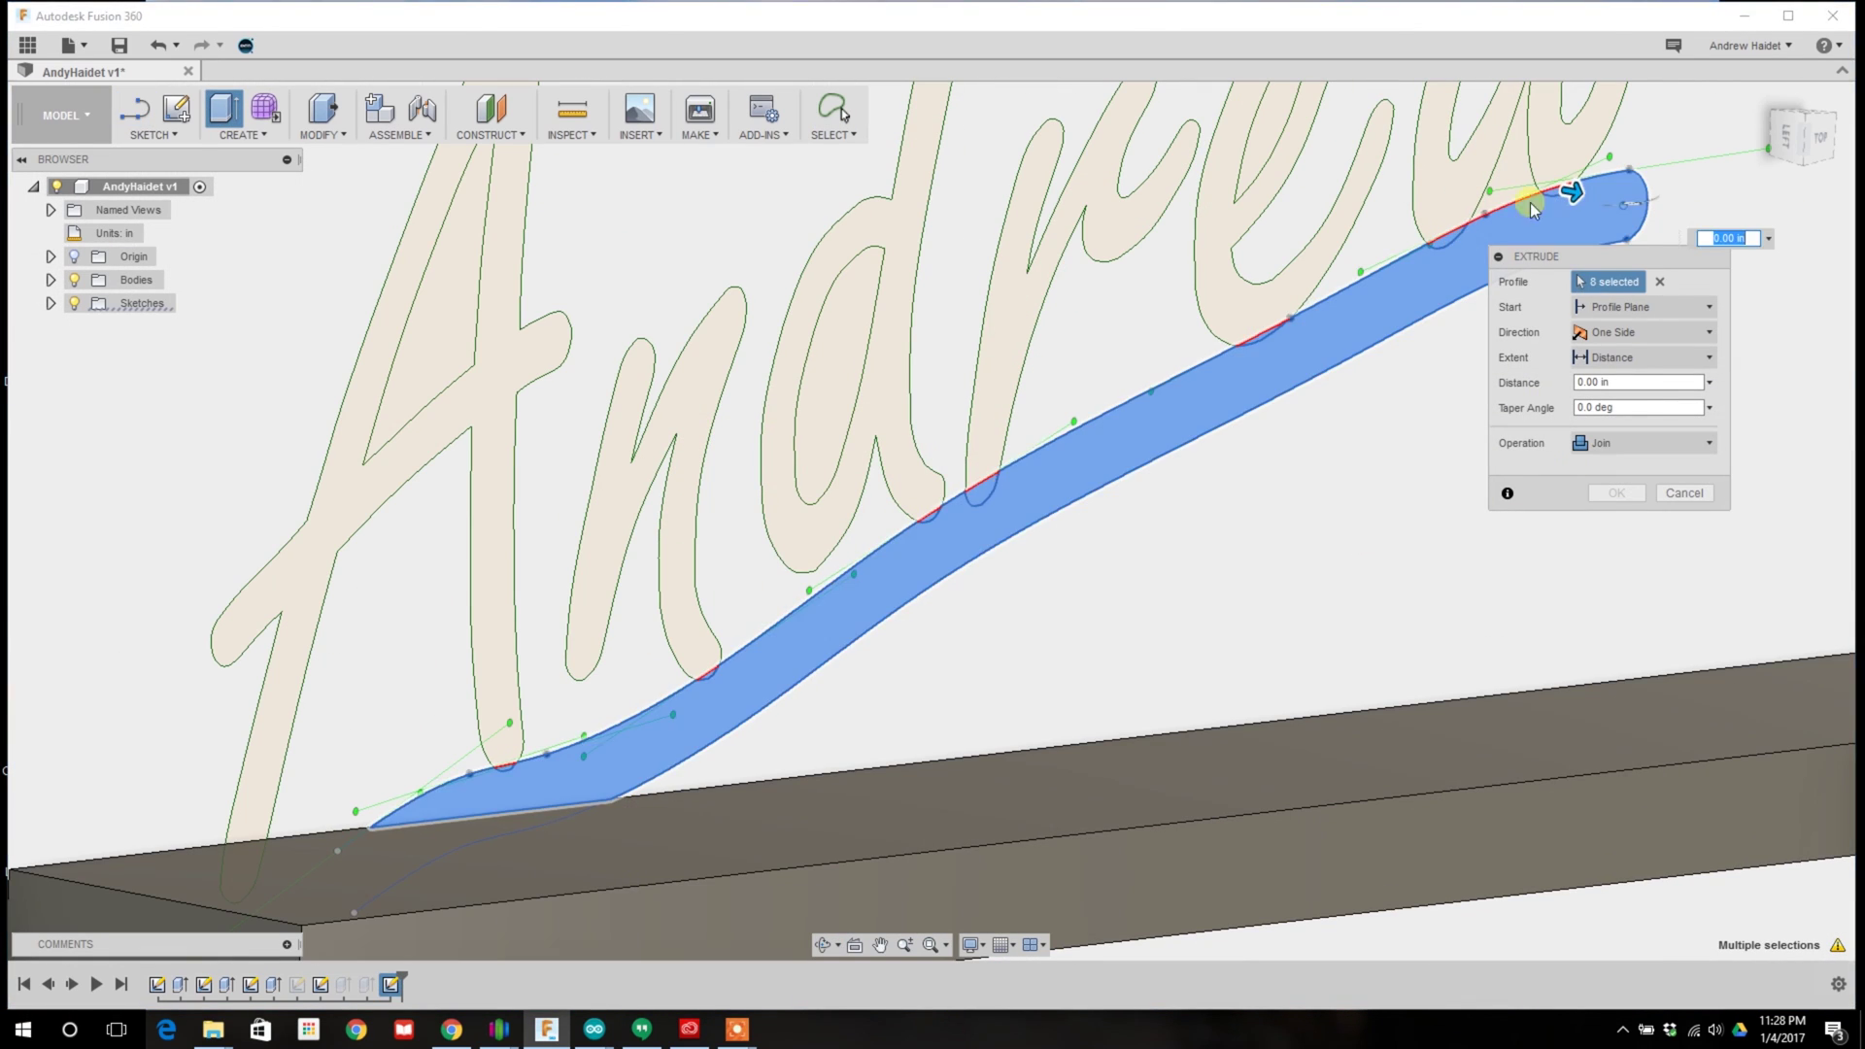
middle_click_drag(1360, 330, 1443, 369, "shift")
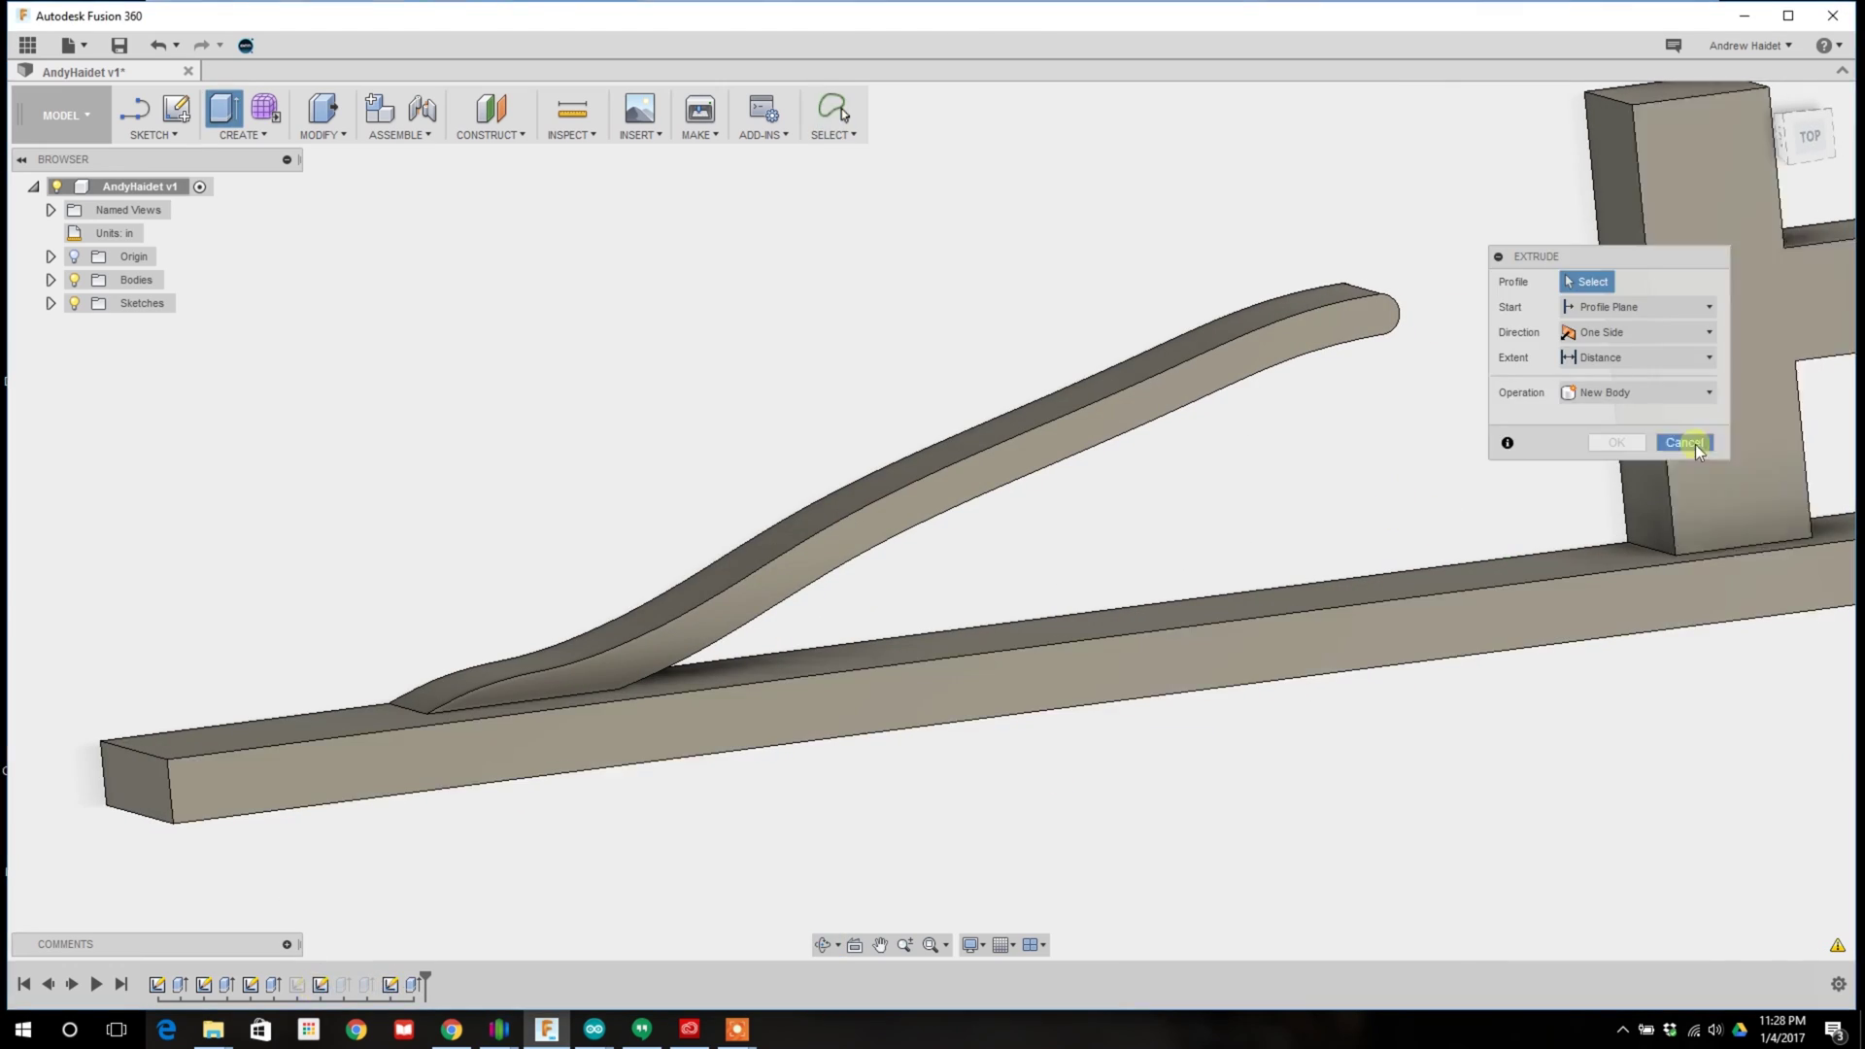
left_click(392, 985)
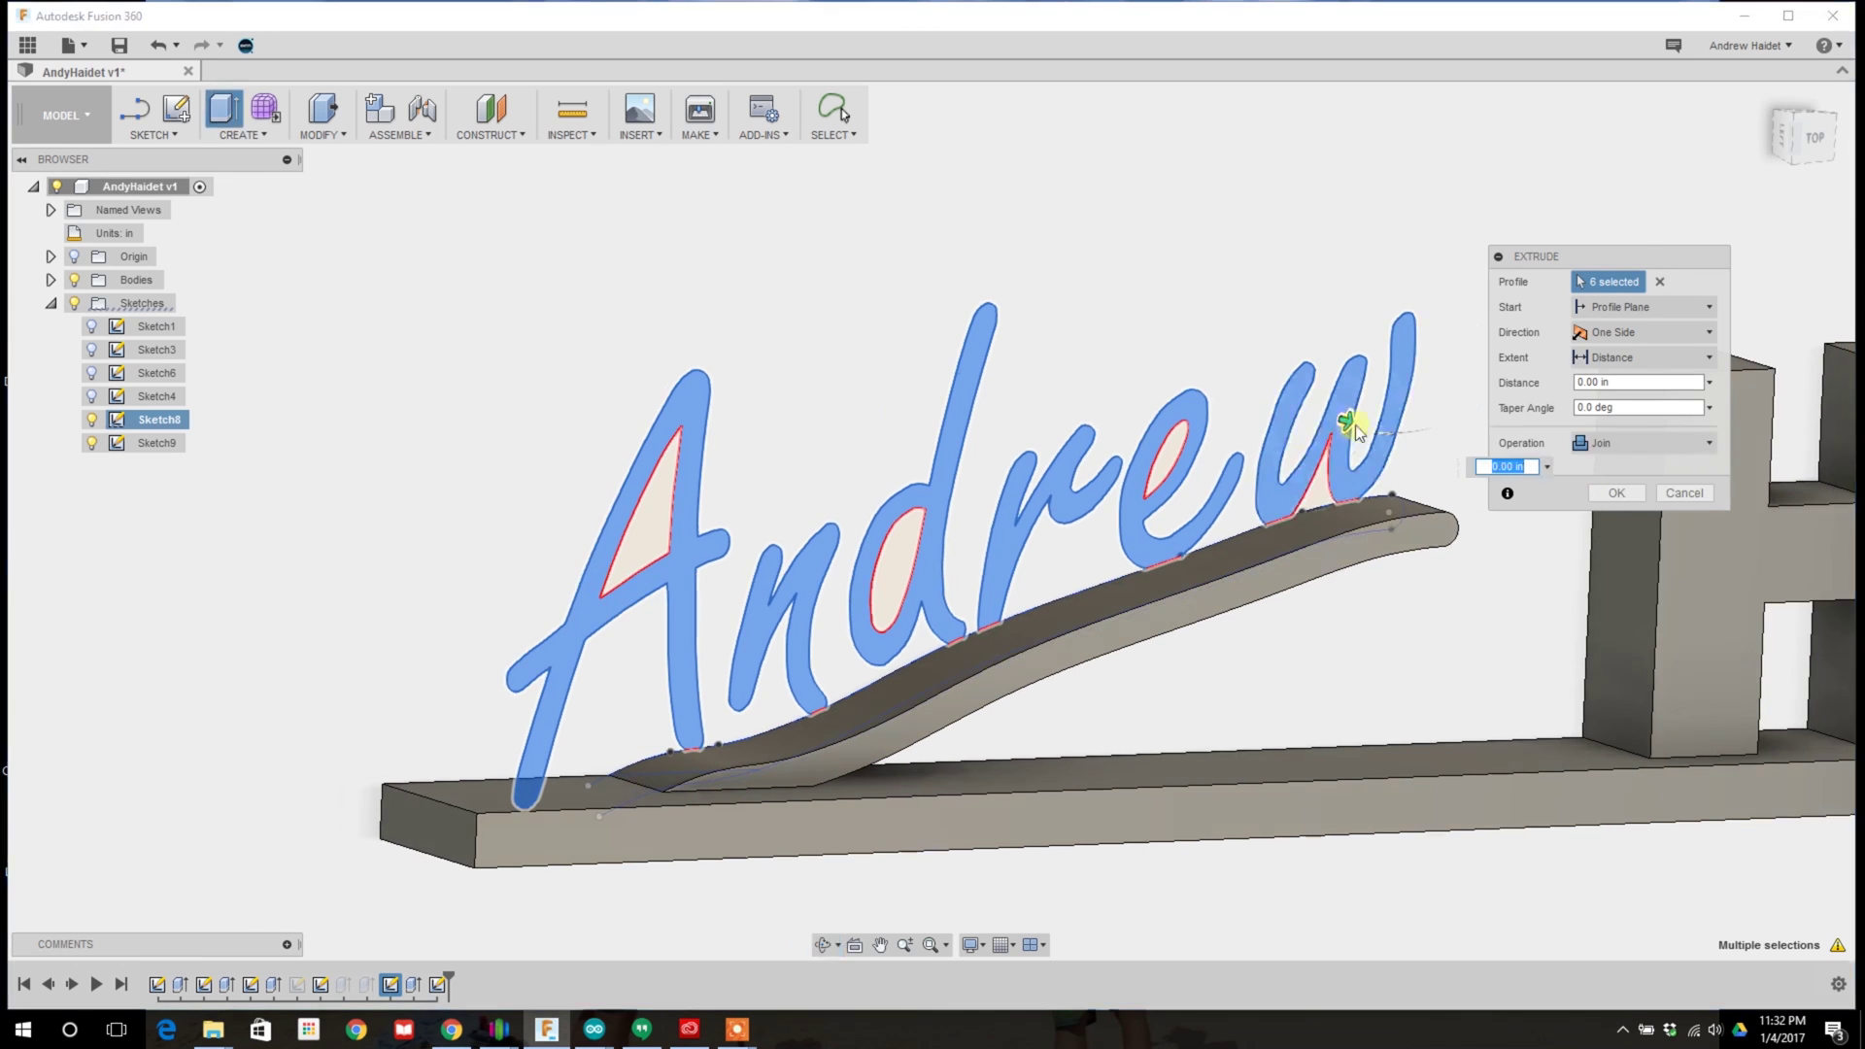
Extrude the Andrew letter profiles with Join onto the ramp, then hide Sketch9
left_click_drag(1411, 442, 1169, 600)
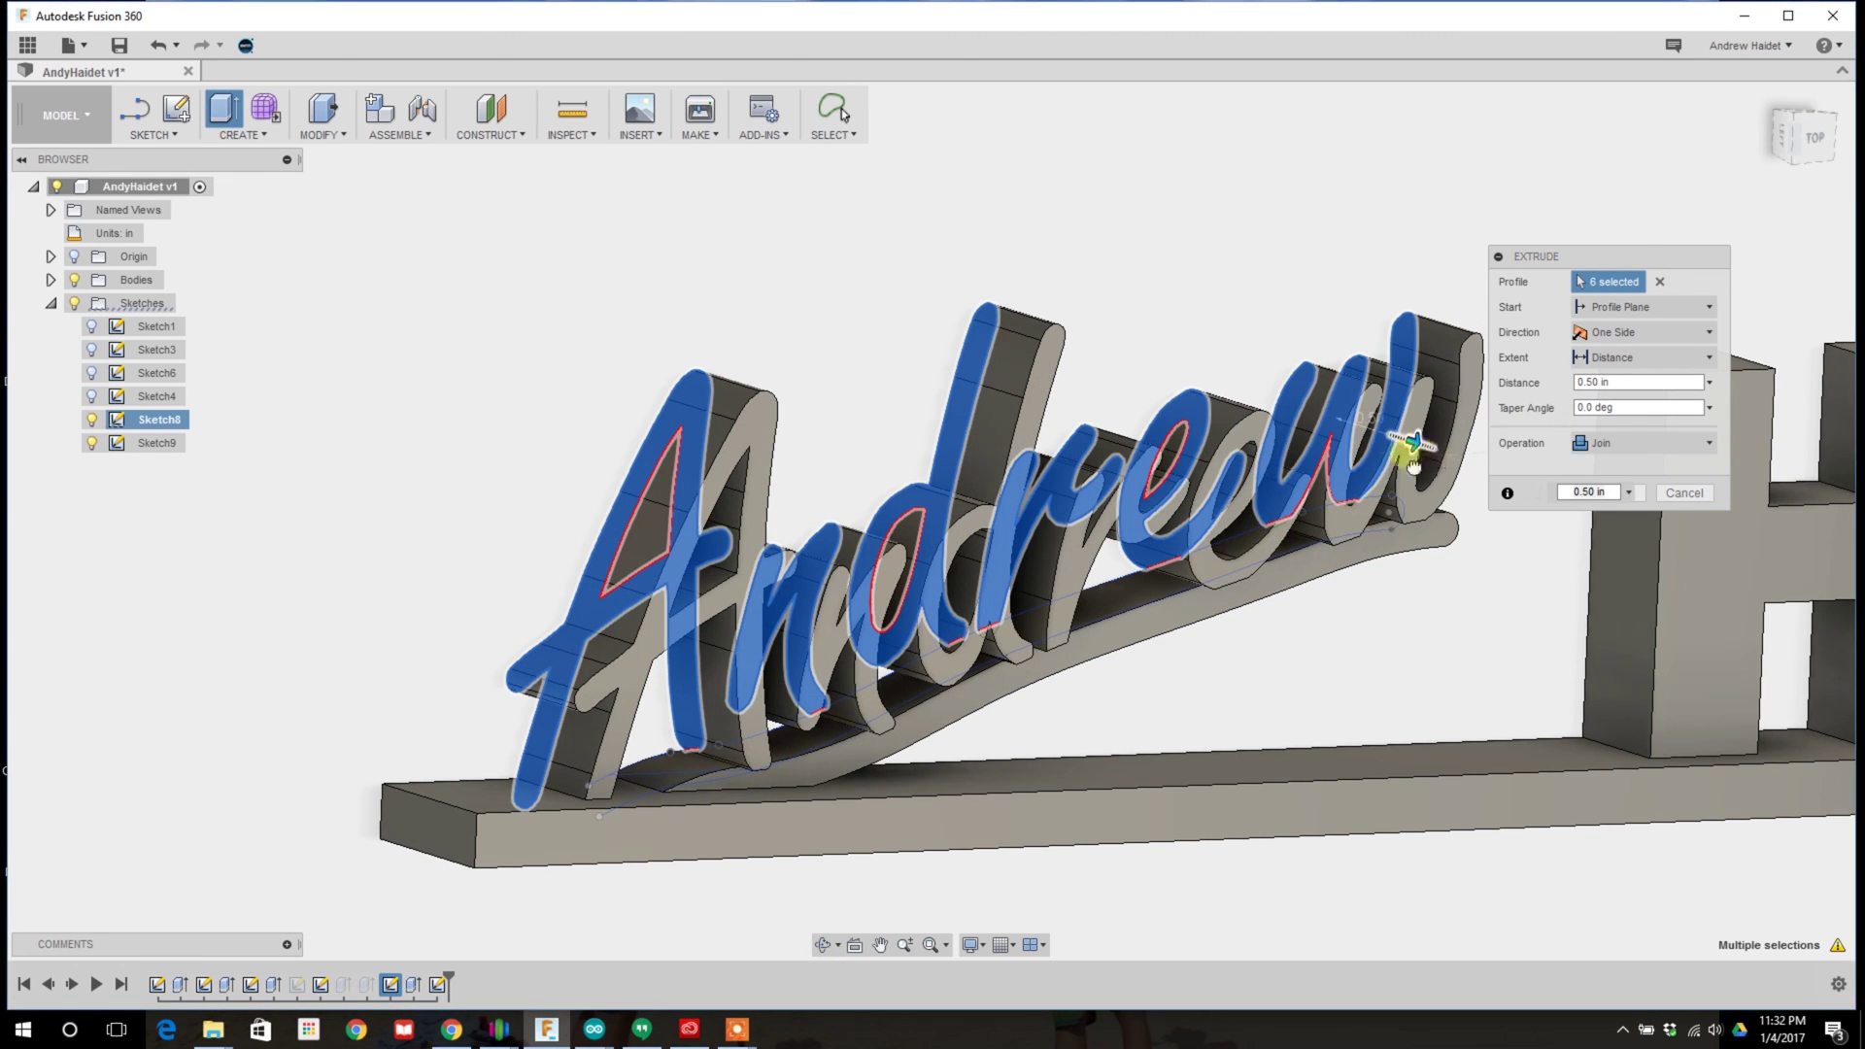
mouse_move(1415, 439)
left_mouse_down()
mouse_move(1373, 433)
mouse_move(1411, 449)
left_mouse_up()
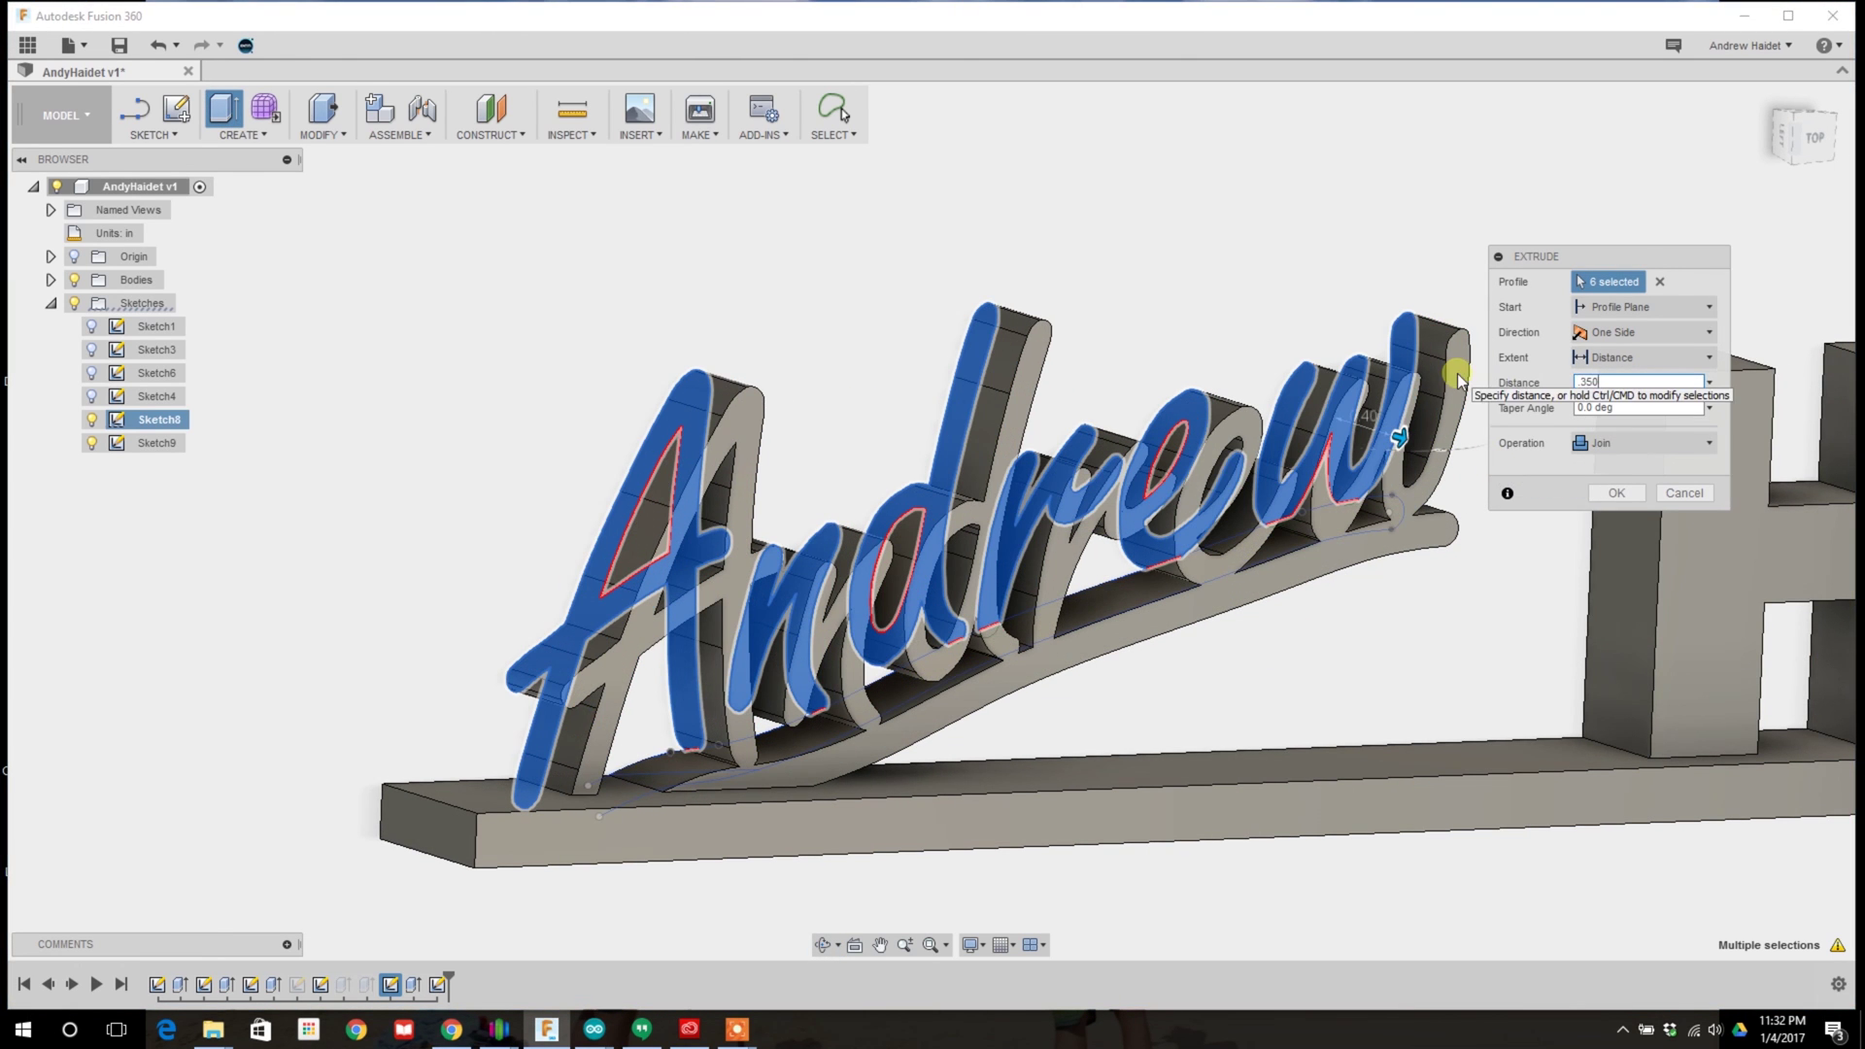
left_click(1615, 493)
left_click(89, 443)
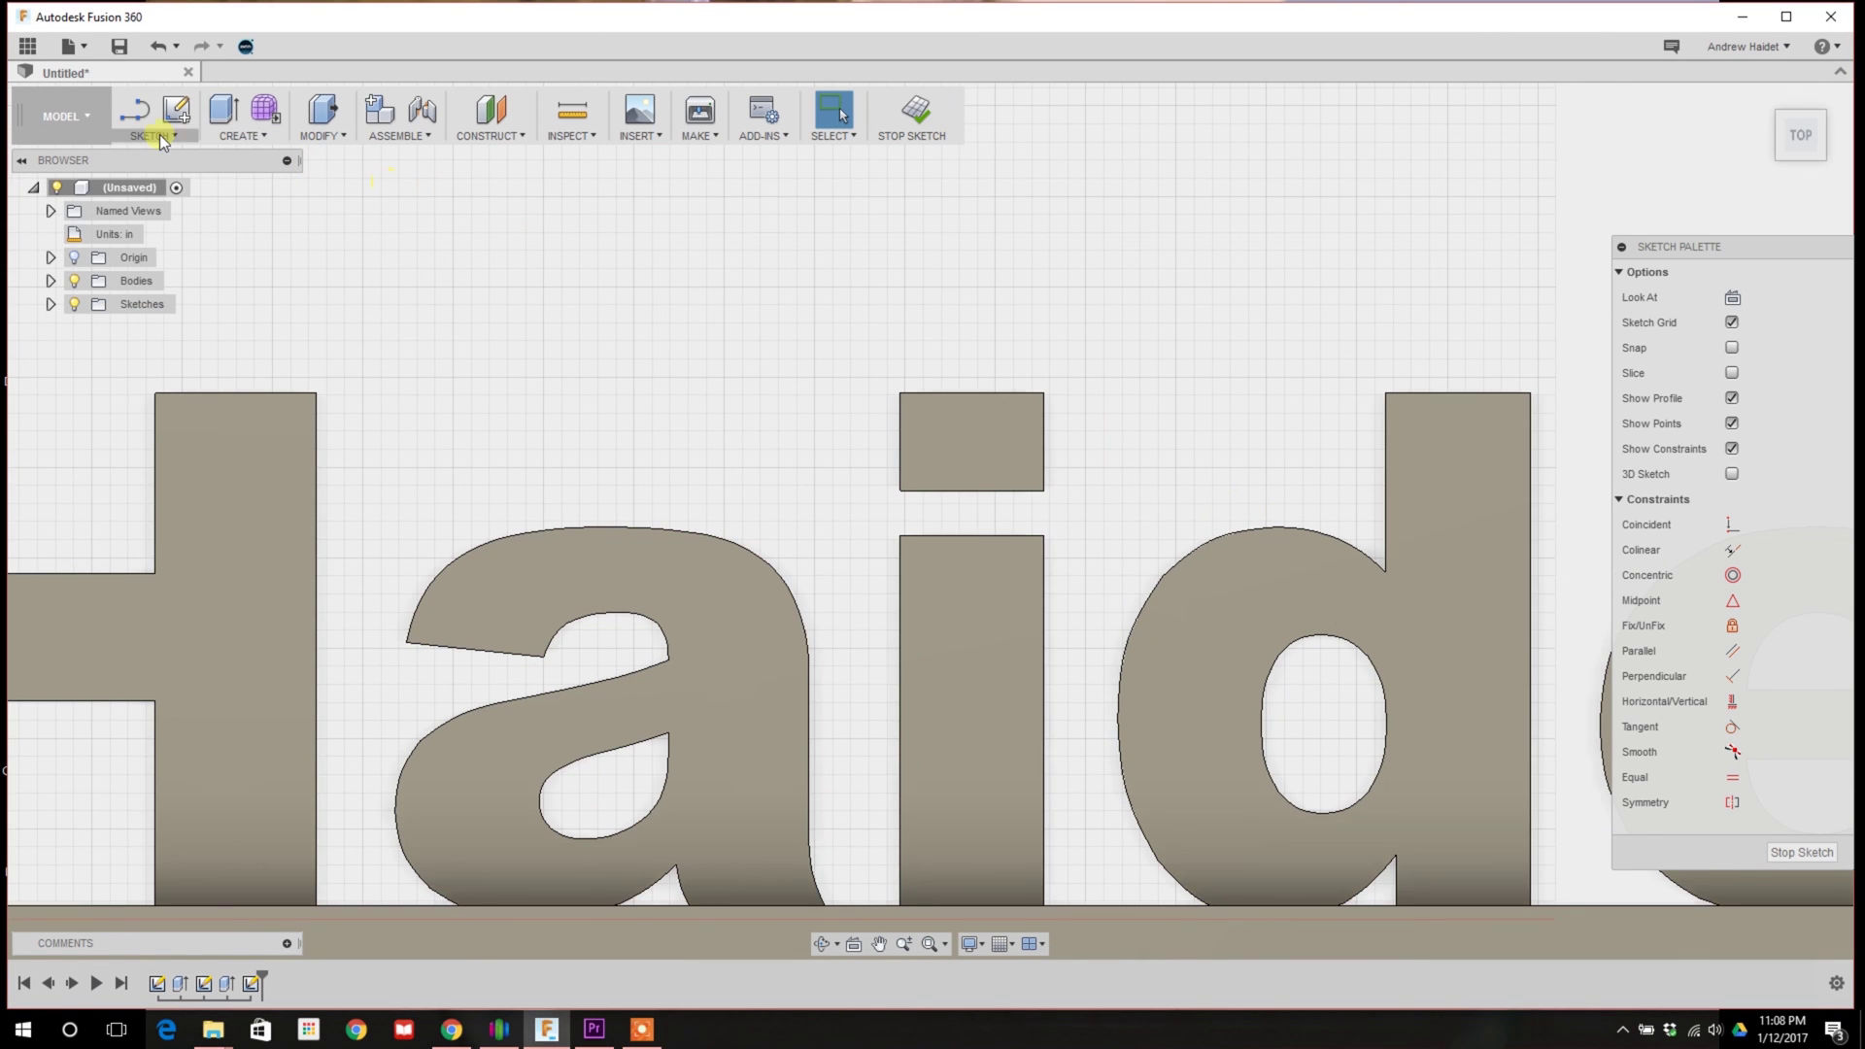
Draw a 2-point rectangle spanning the gap between the i's dot and its stem
left_click(153, 135)
mouse_move(165, 201)
left_click(321, 200)
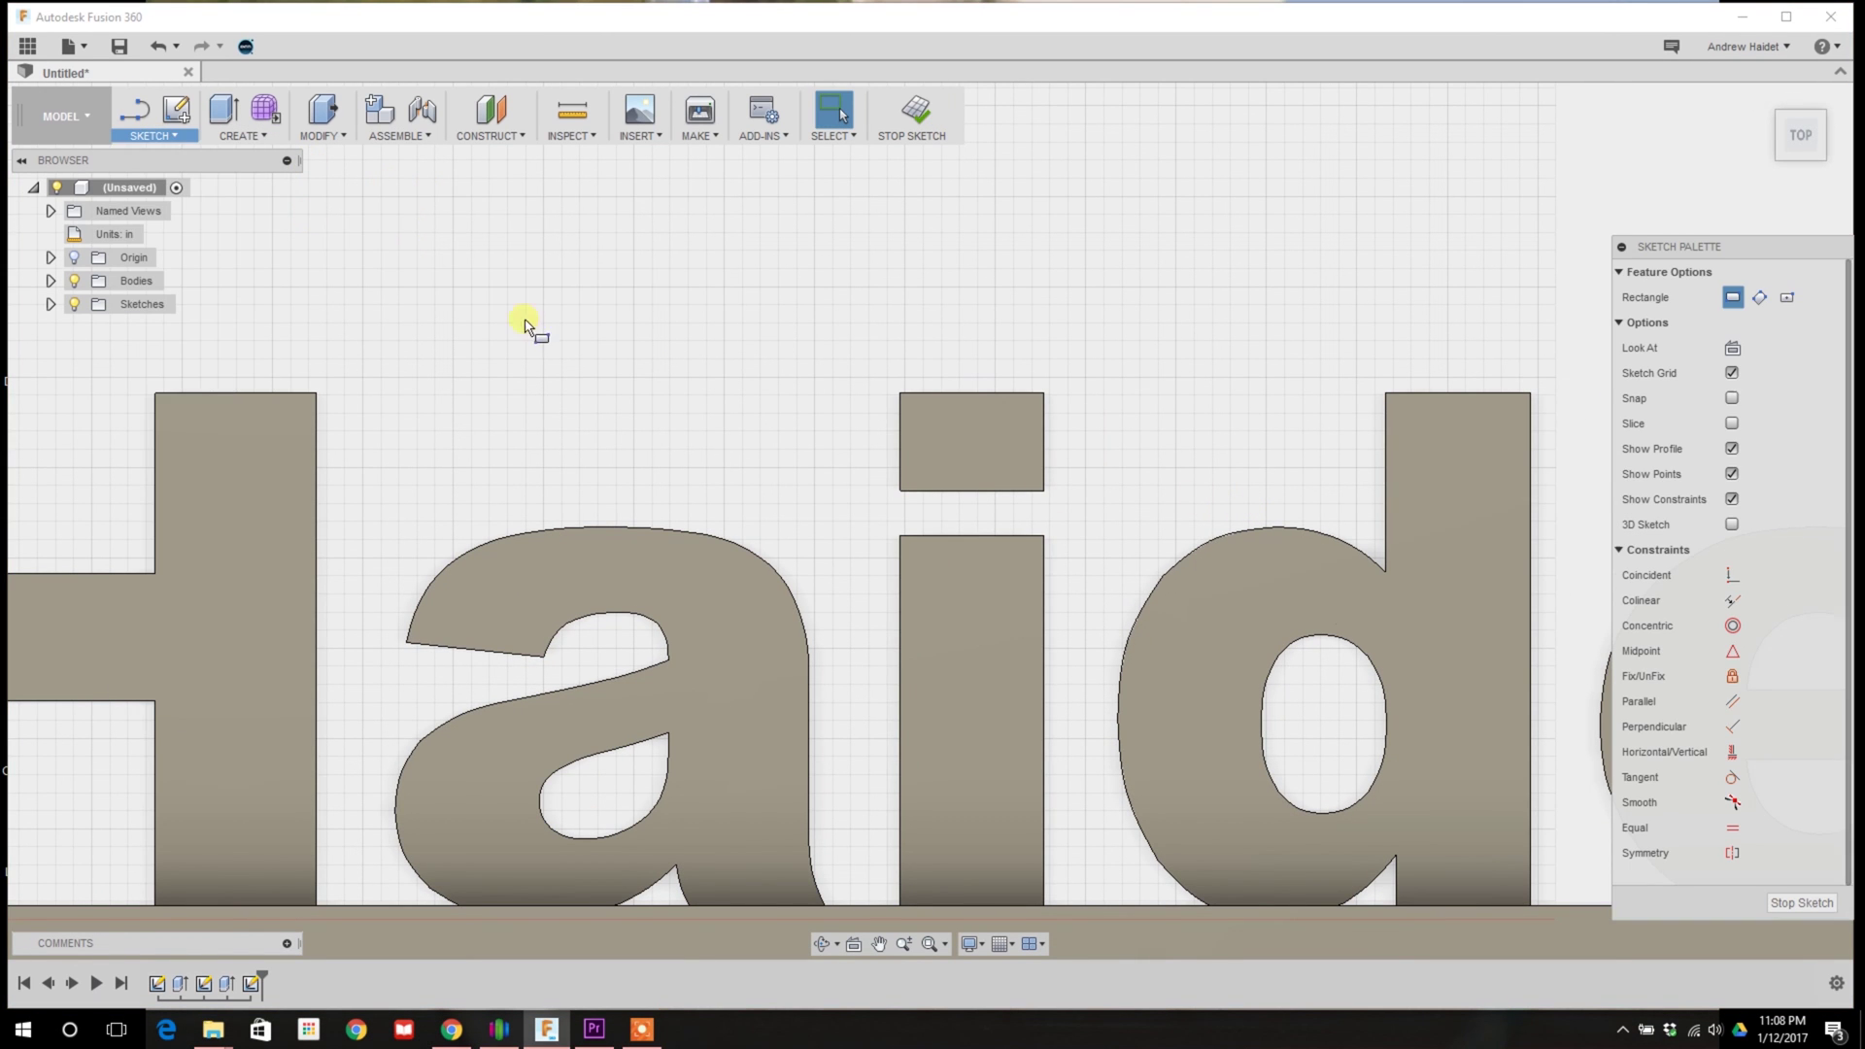
left_click(923, 472)
left_click(1011, 626)
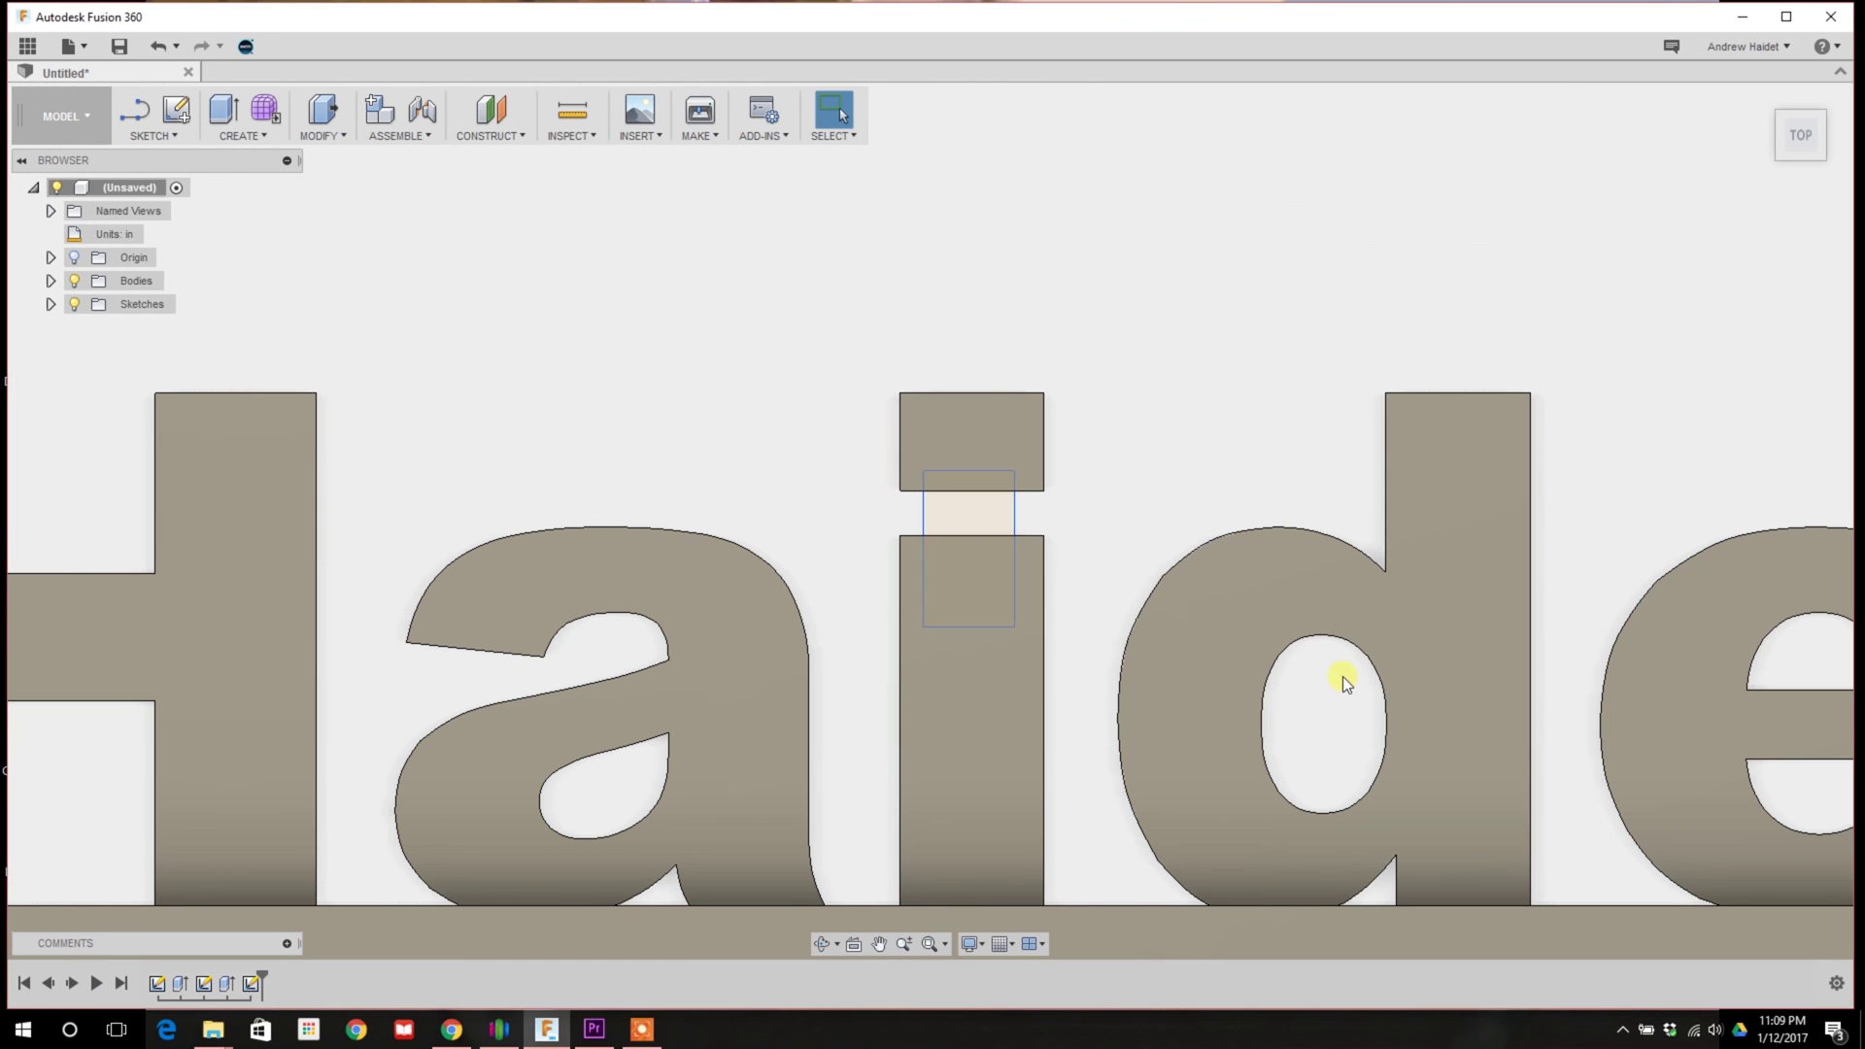
Extrude the rectangle 0.35 in with Join to fuse the dot to the stem
key("e")
left_click(972, 544)
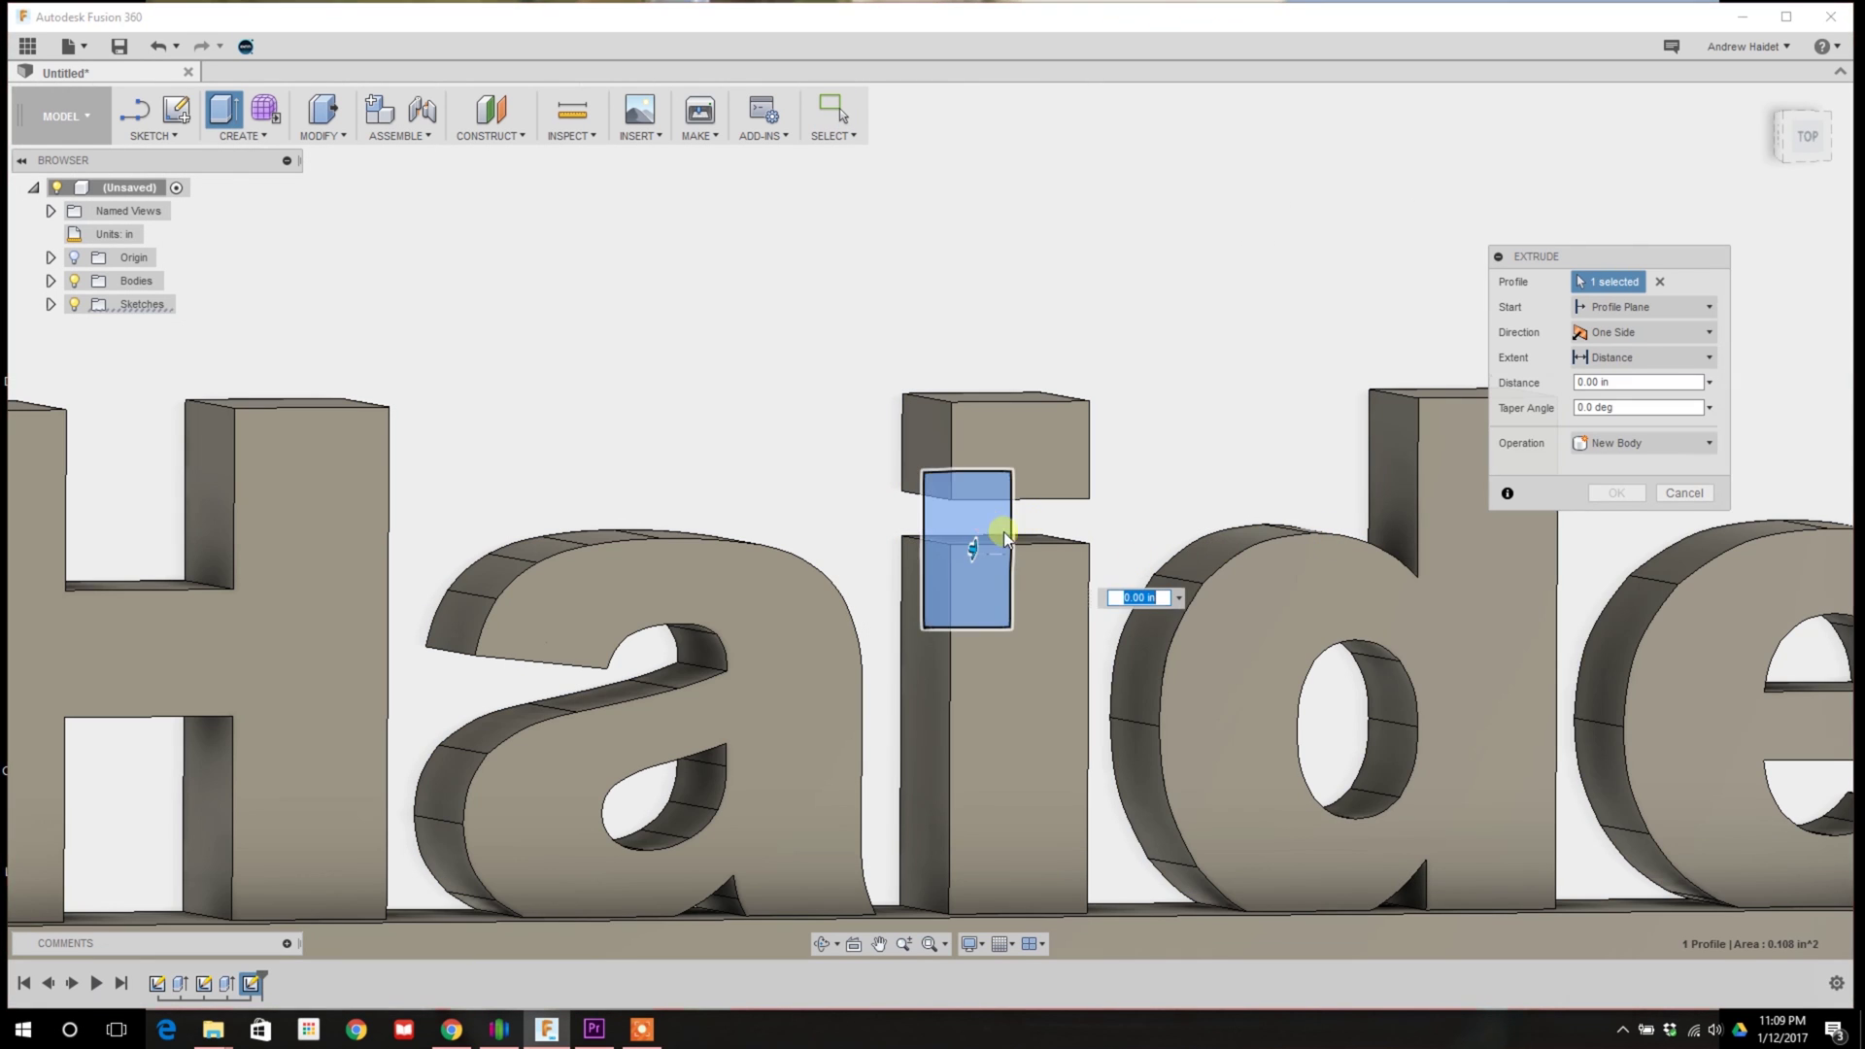
left_click_drag(982, 542, 1014, 559)
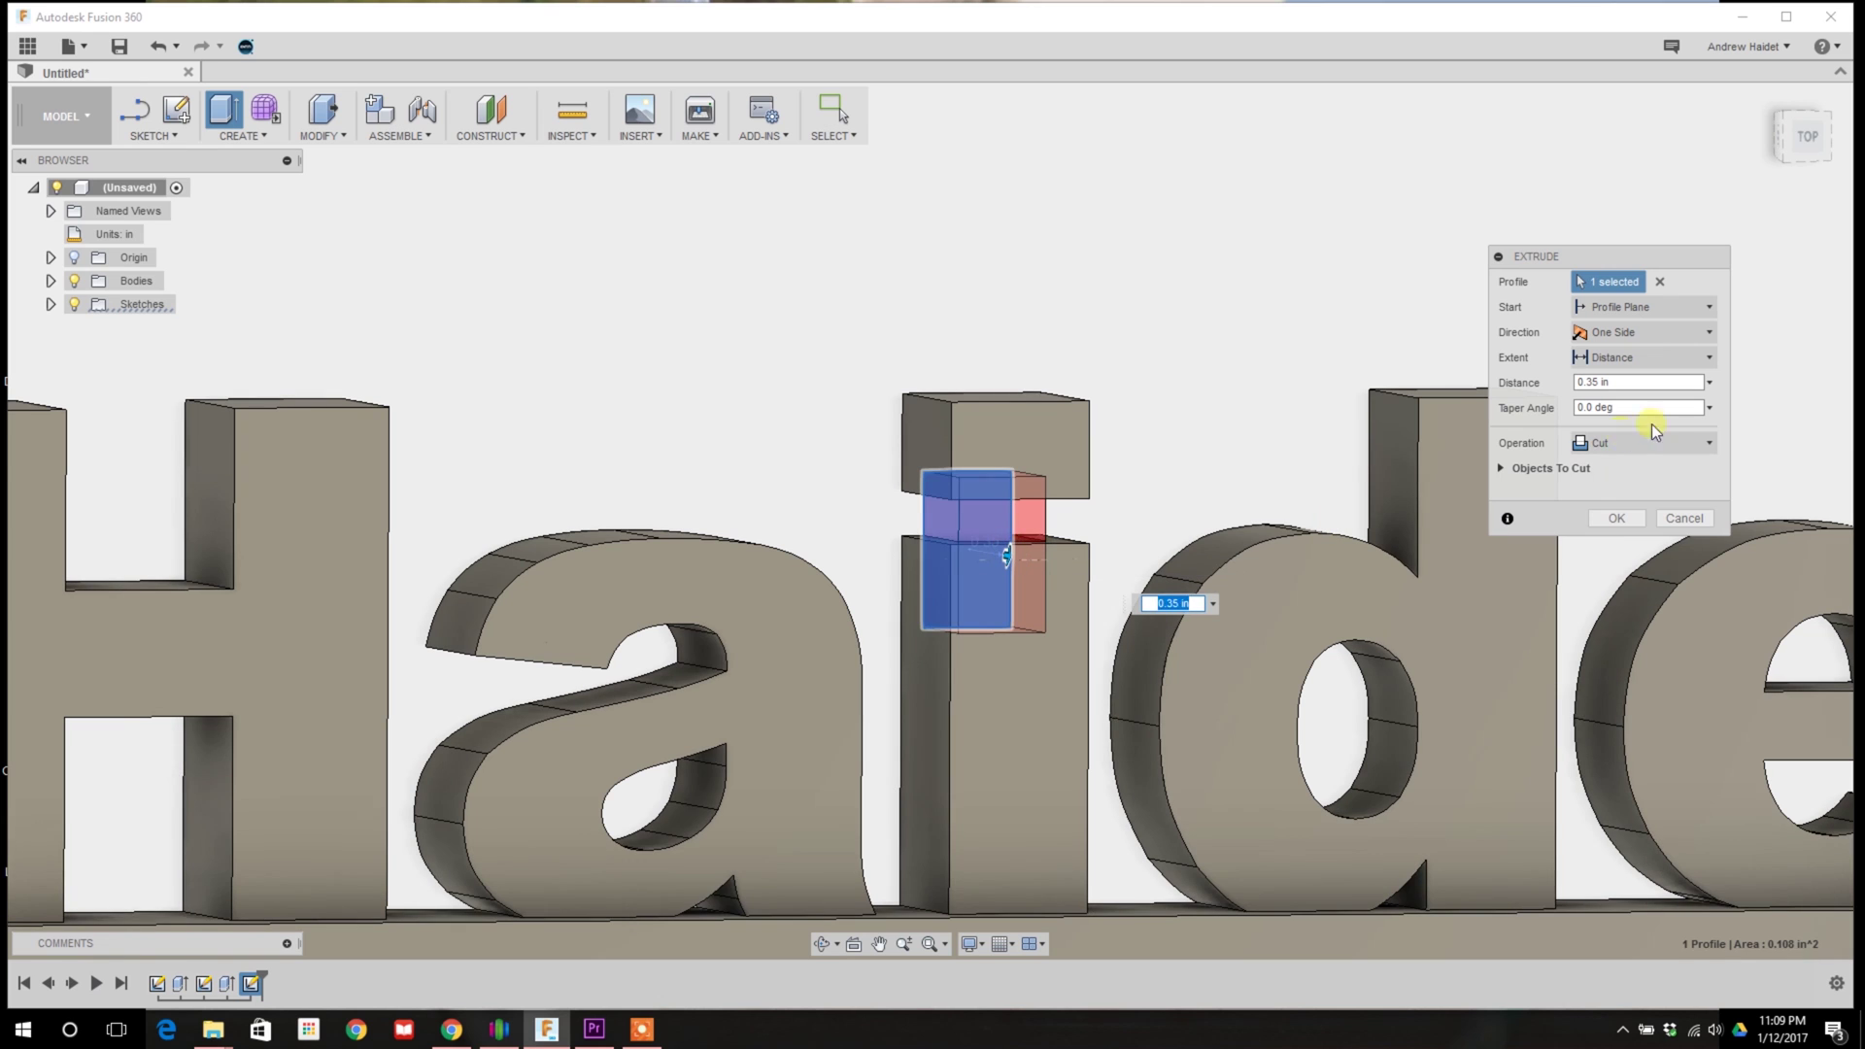
left_click(1656, 443)
left_click(1619, 469)
key("Return")
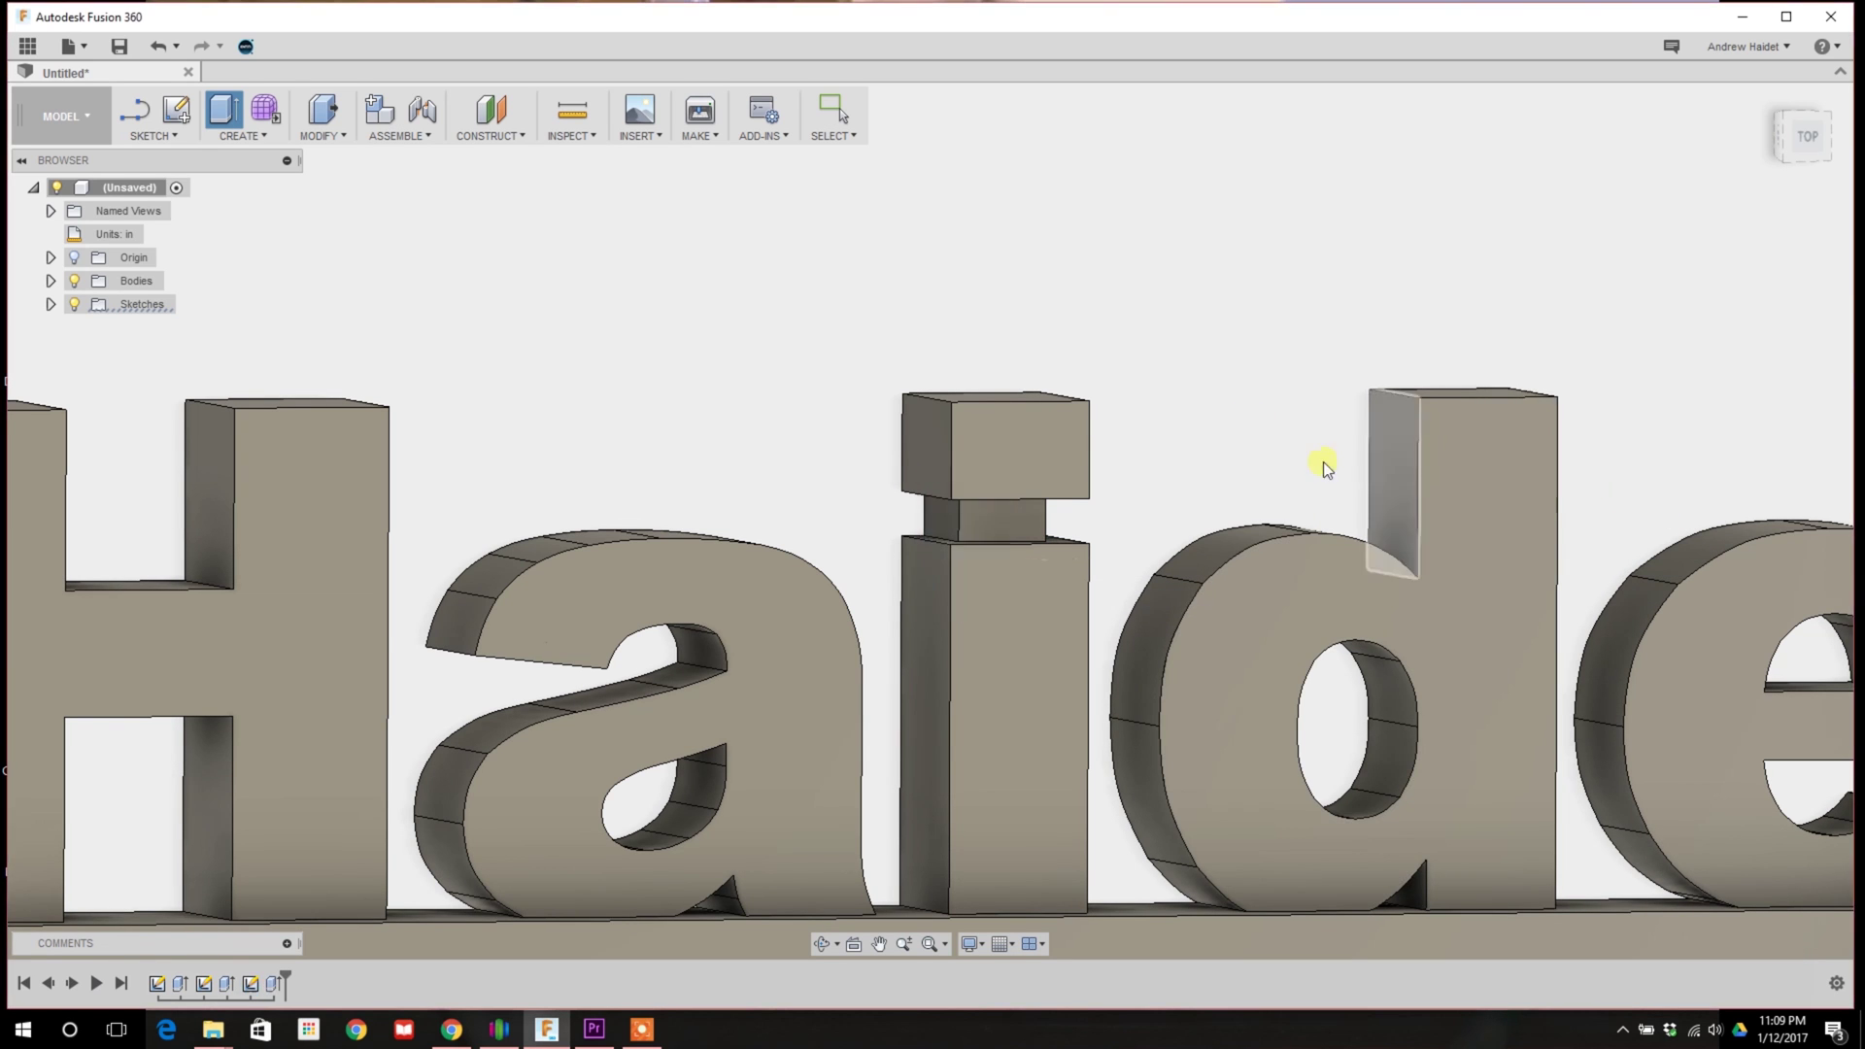
middle_click_drag(1319, 466, 1278, 482, "shift")
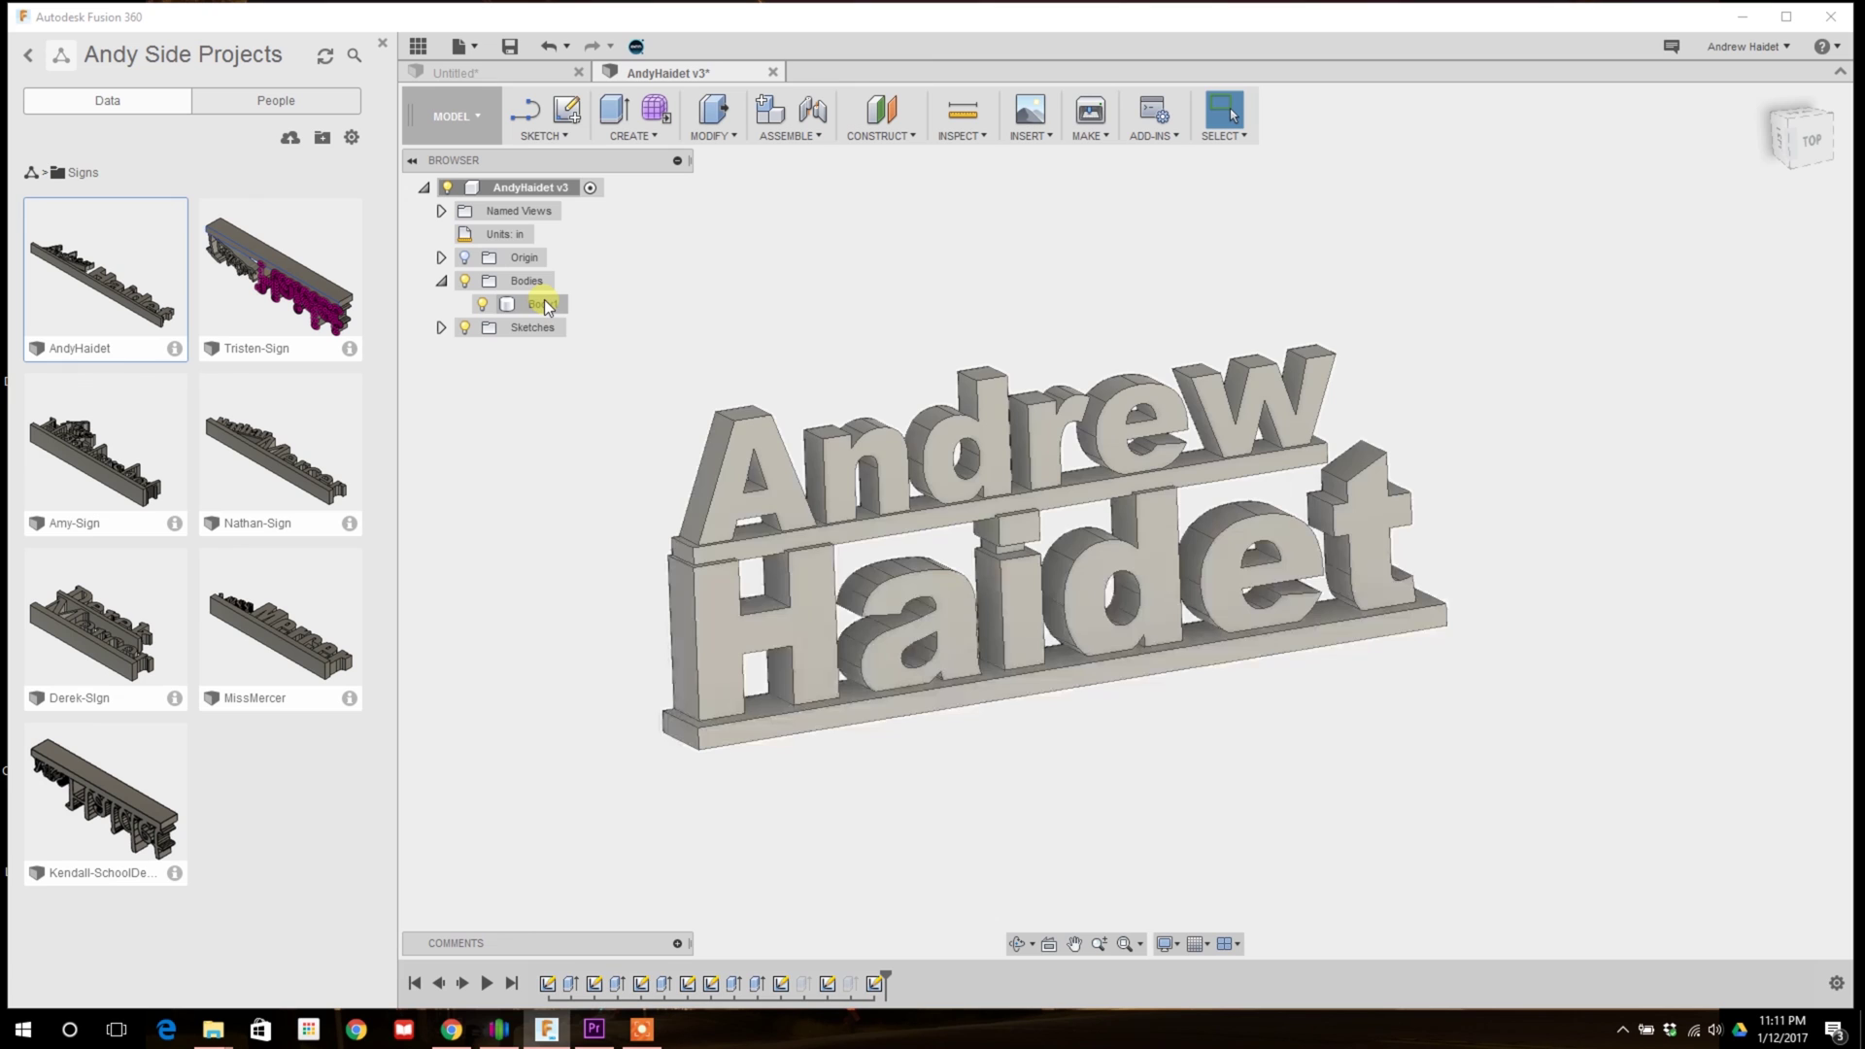
left_click(544, 305)
Save Body1 as a binary STL with High refinement
right_click(547, 307)
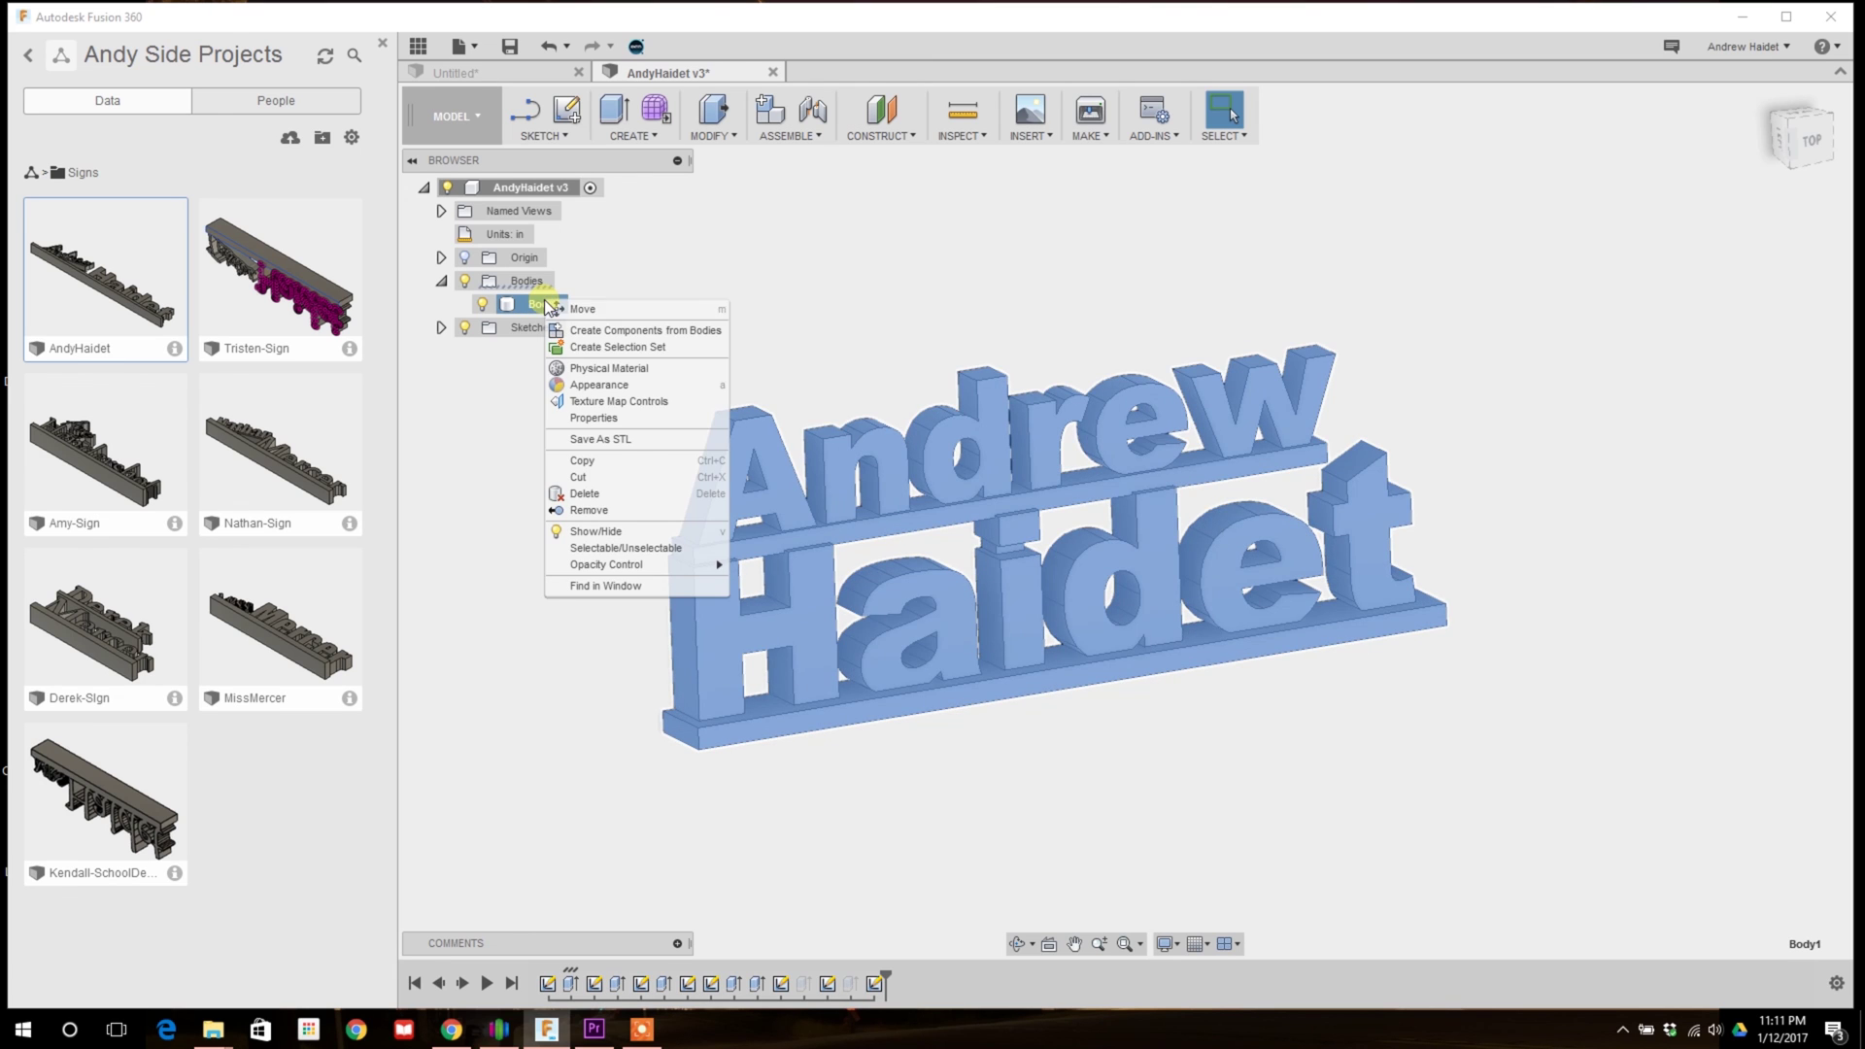
left_click(627, 435)
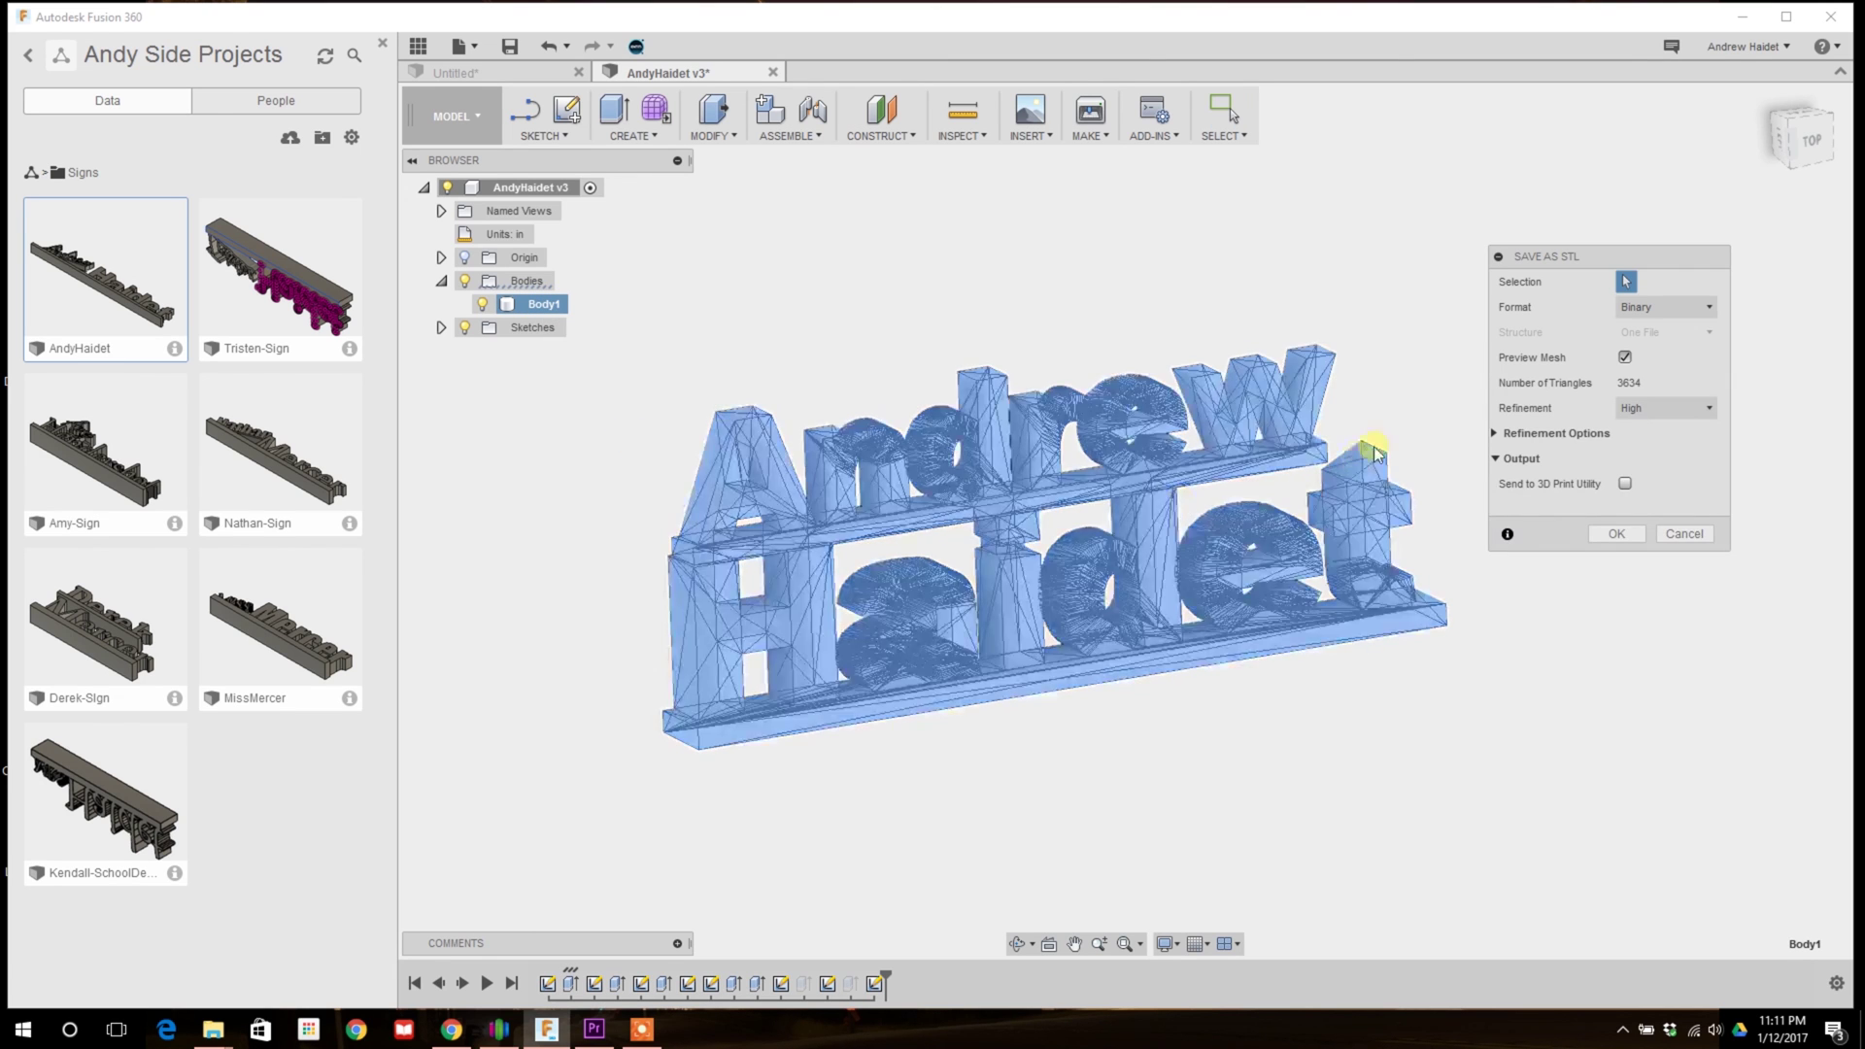
middle_click_drag(1319, 389, 1204, 547, "shift")
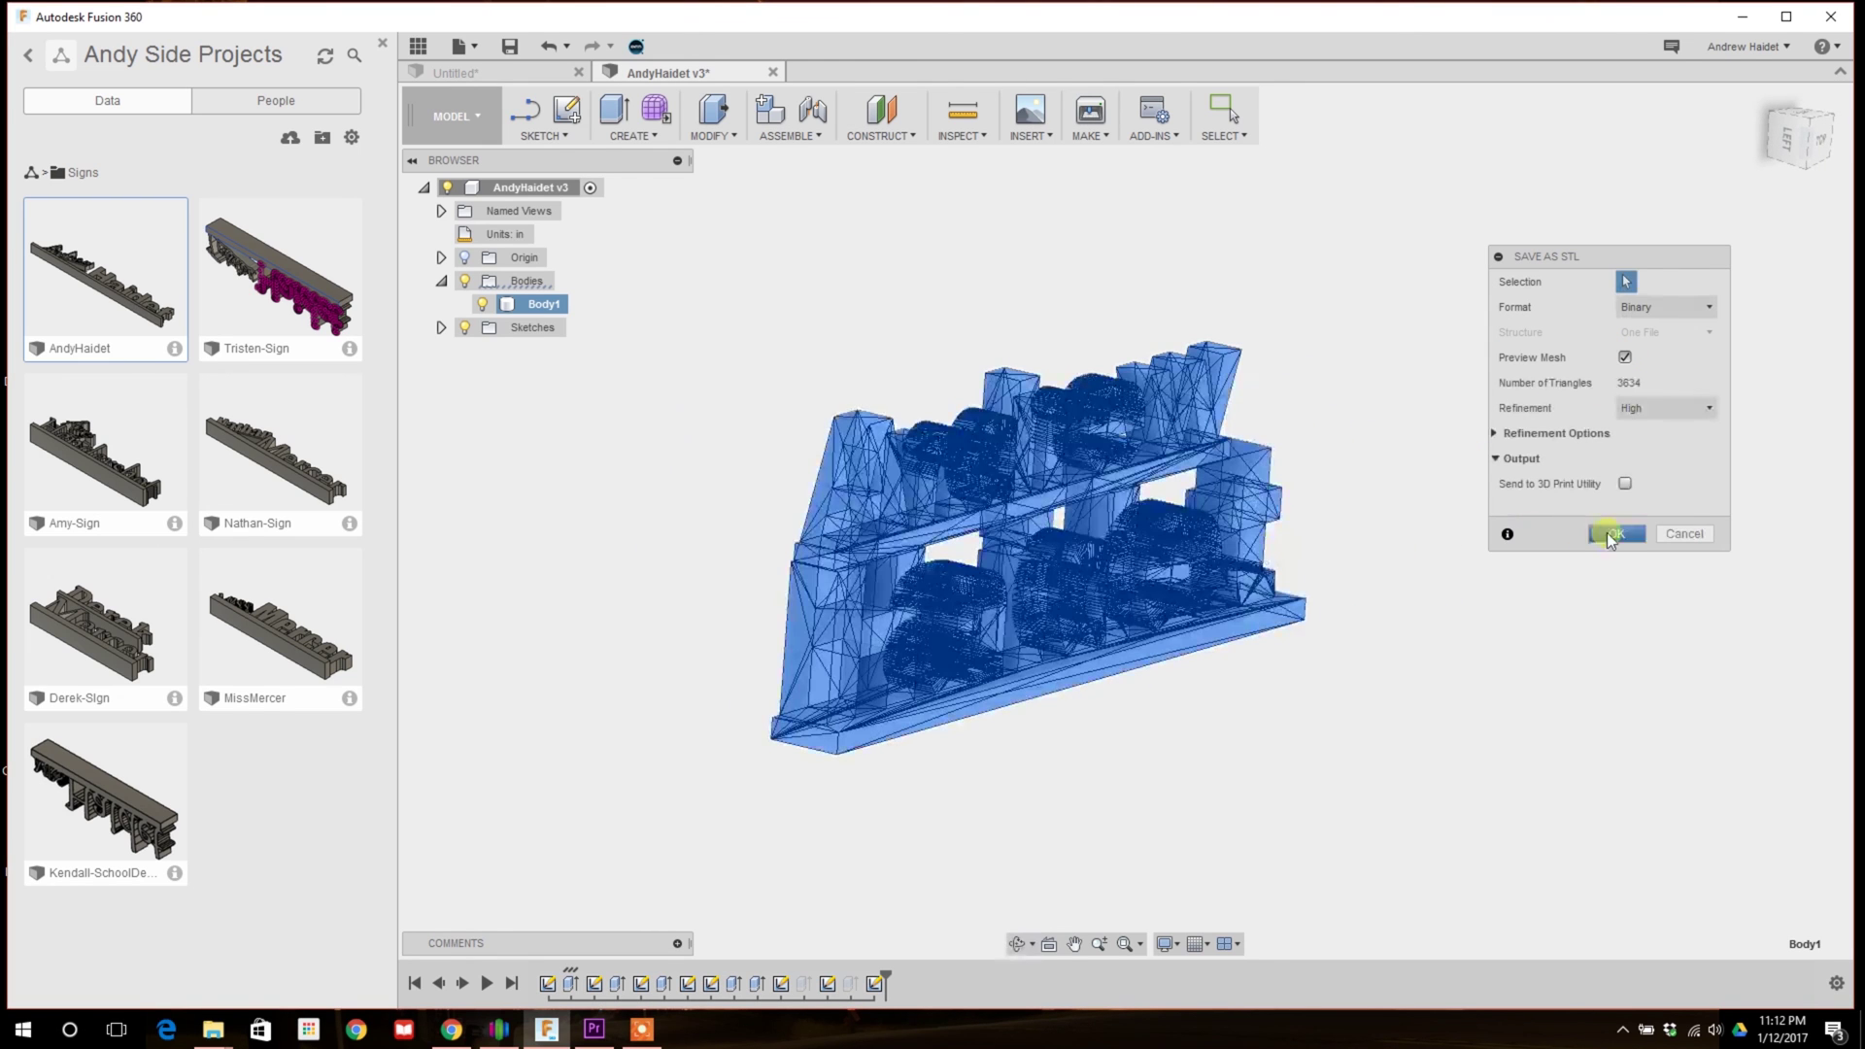
left_click(1615, 533)
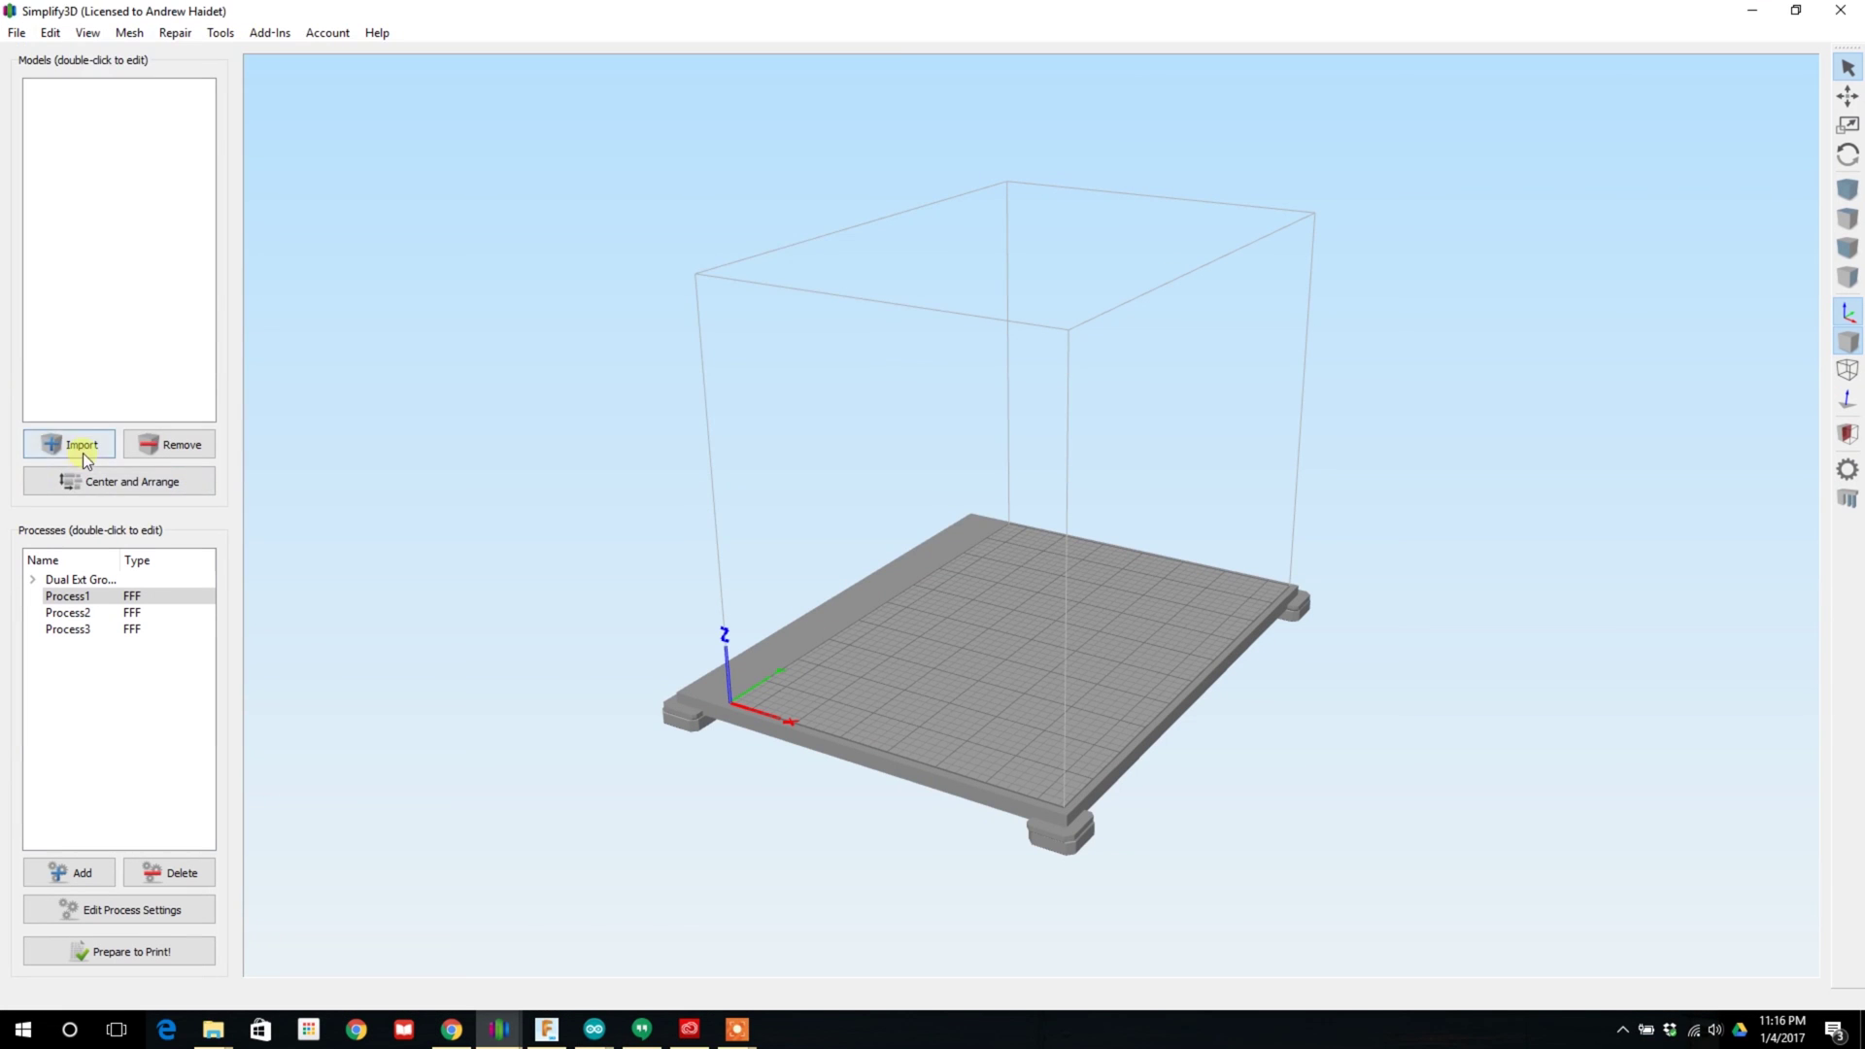
Import the exported sign STL onto the Simplify3D build plate
left_click(69, 444)
double_click(312, 154)
left_click(1061, 540)
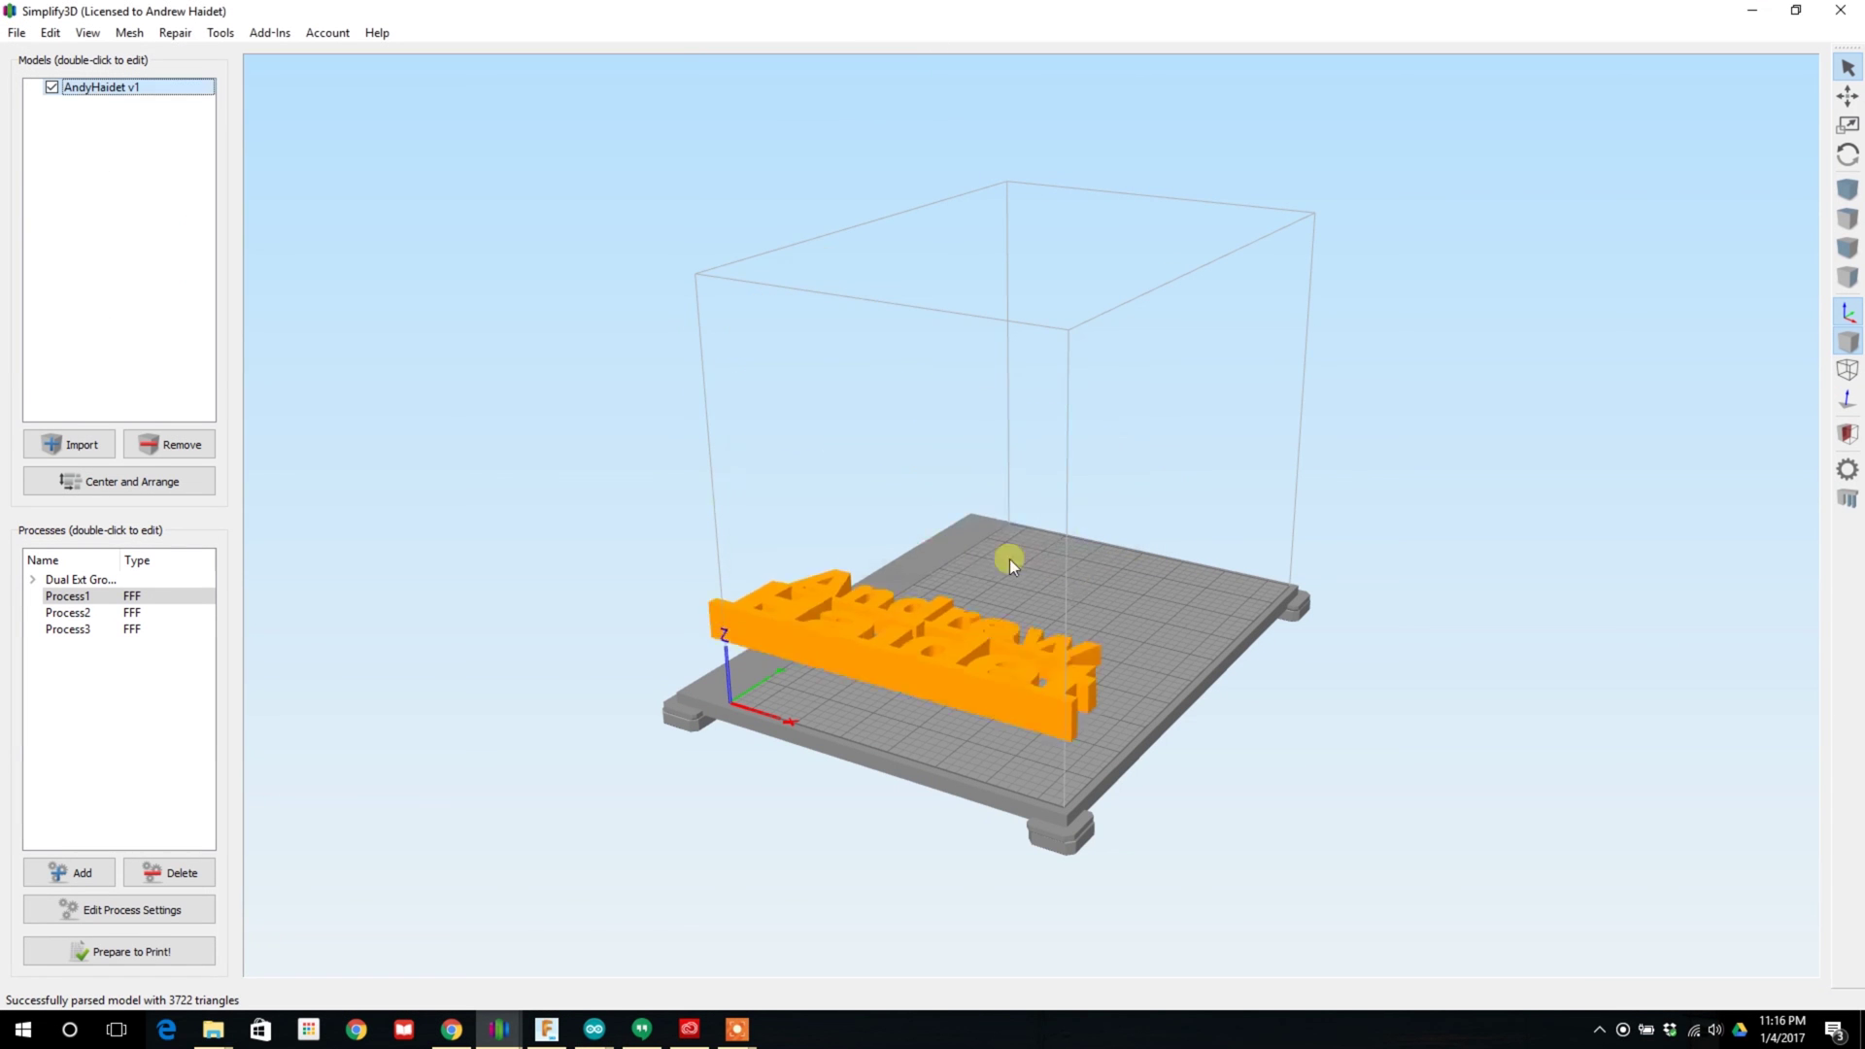
left_click_drag(958, 498, 1000, 623)
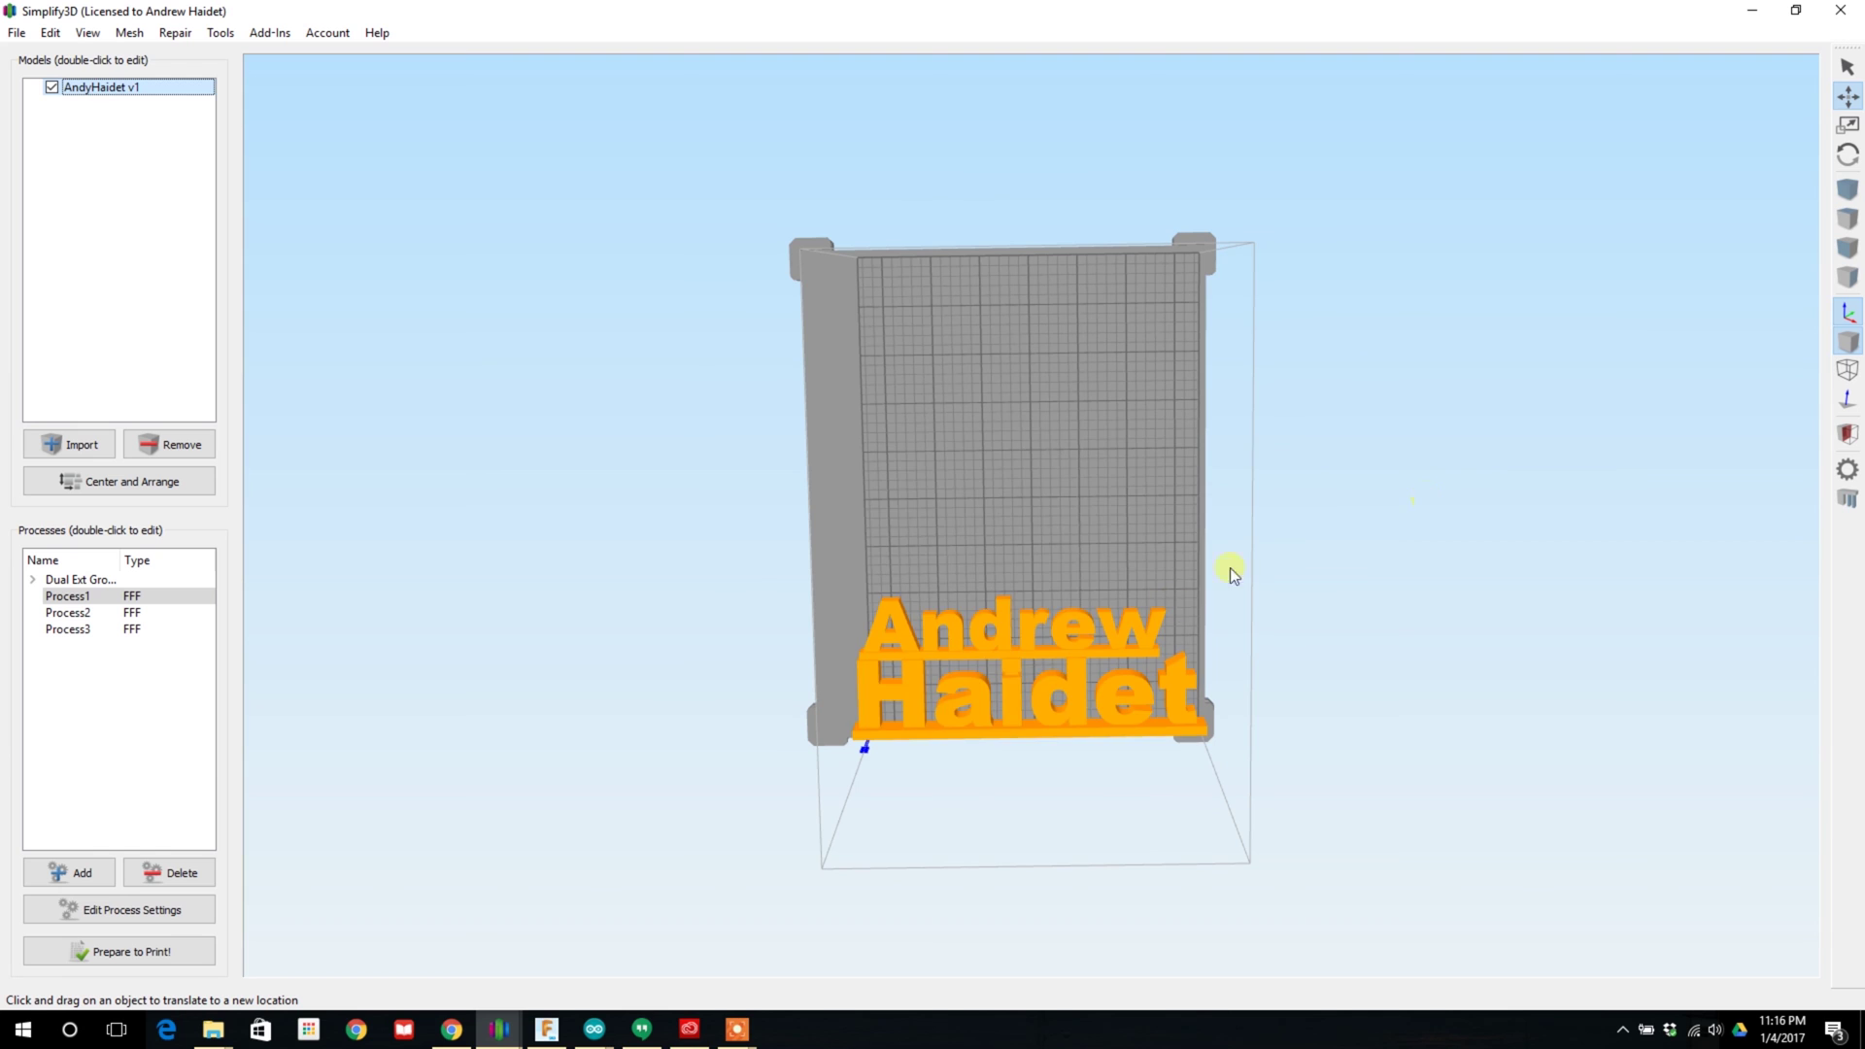
Rotate the sign diagonally to 102.53°, center it, and scale it uniformly to 3000%
left_click(1848, 155)
left_click_drag(1064, 416, 1089, 500)
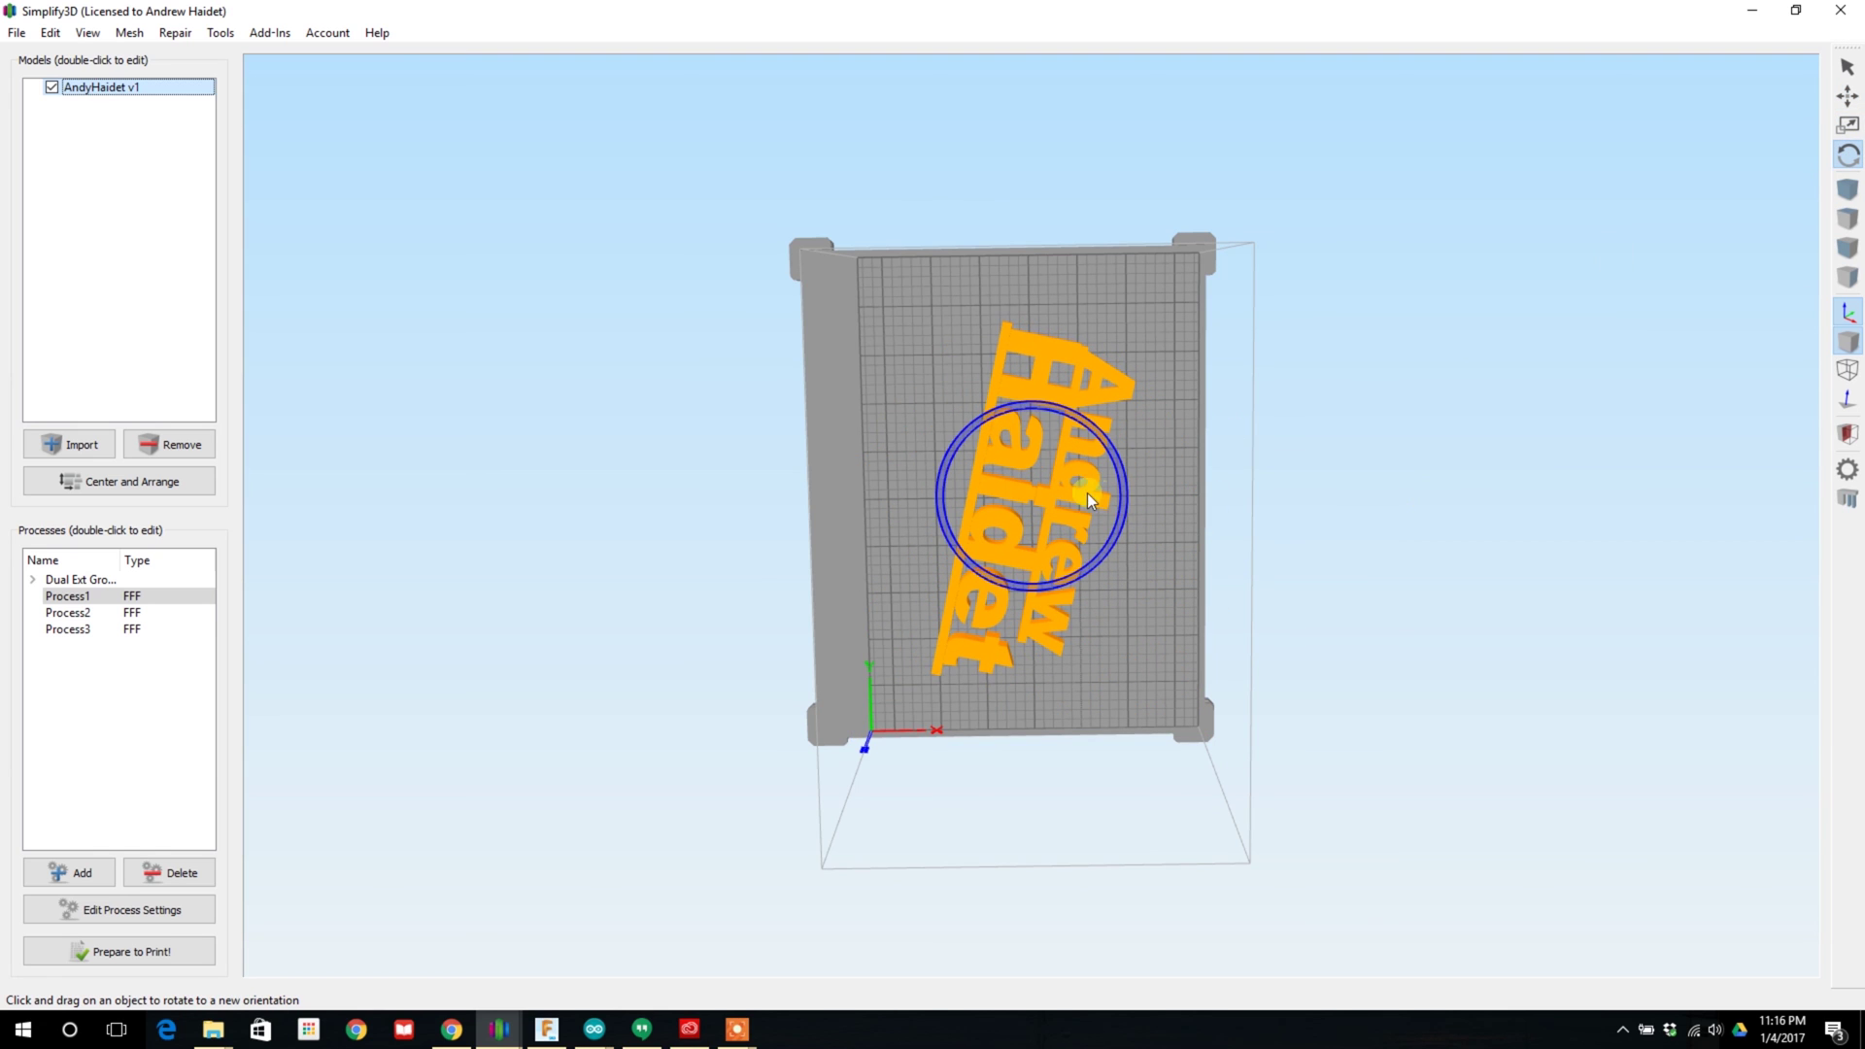
left_click(1846, 96)
left_click(154, 480)
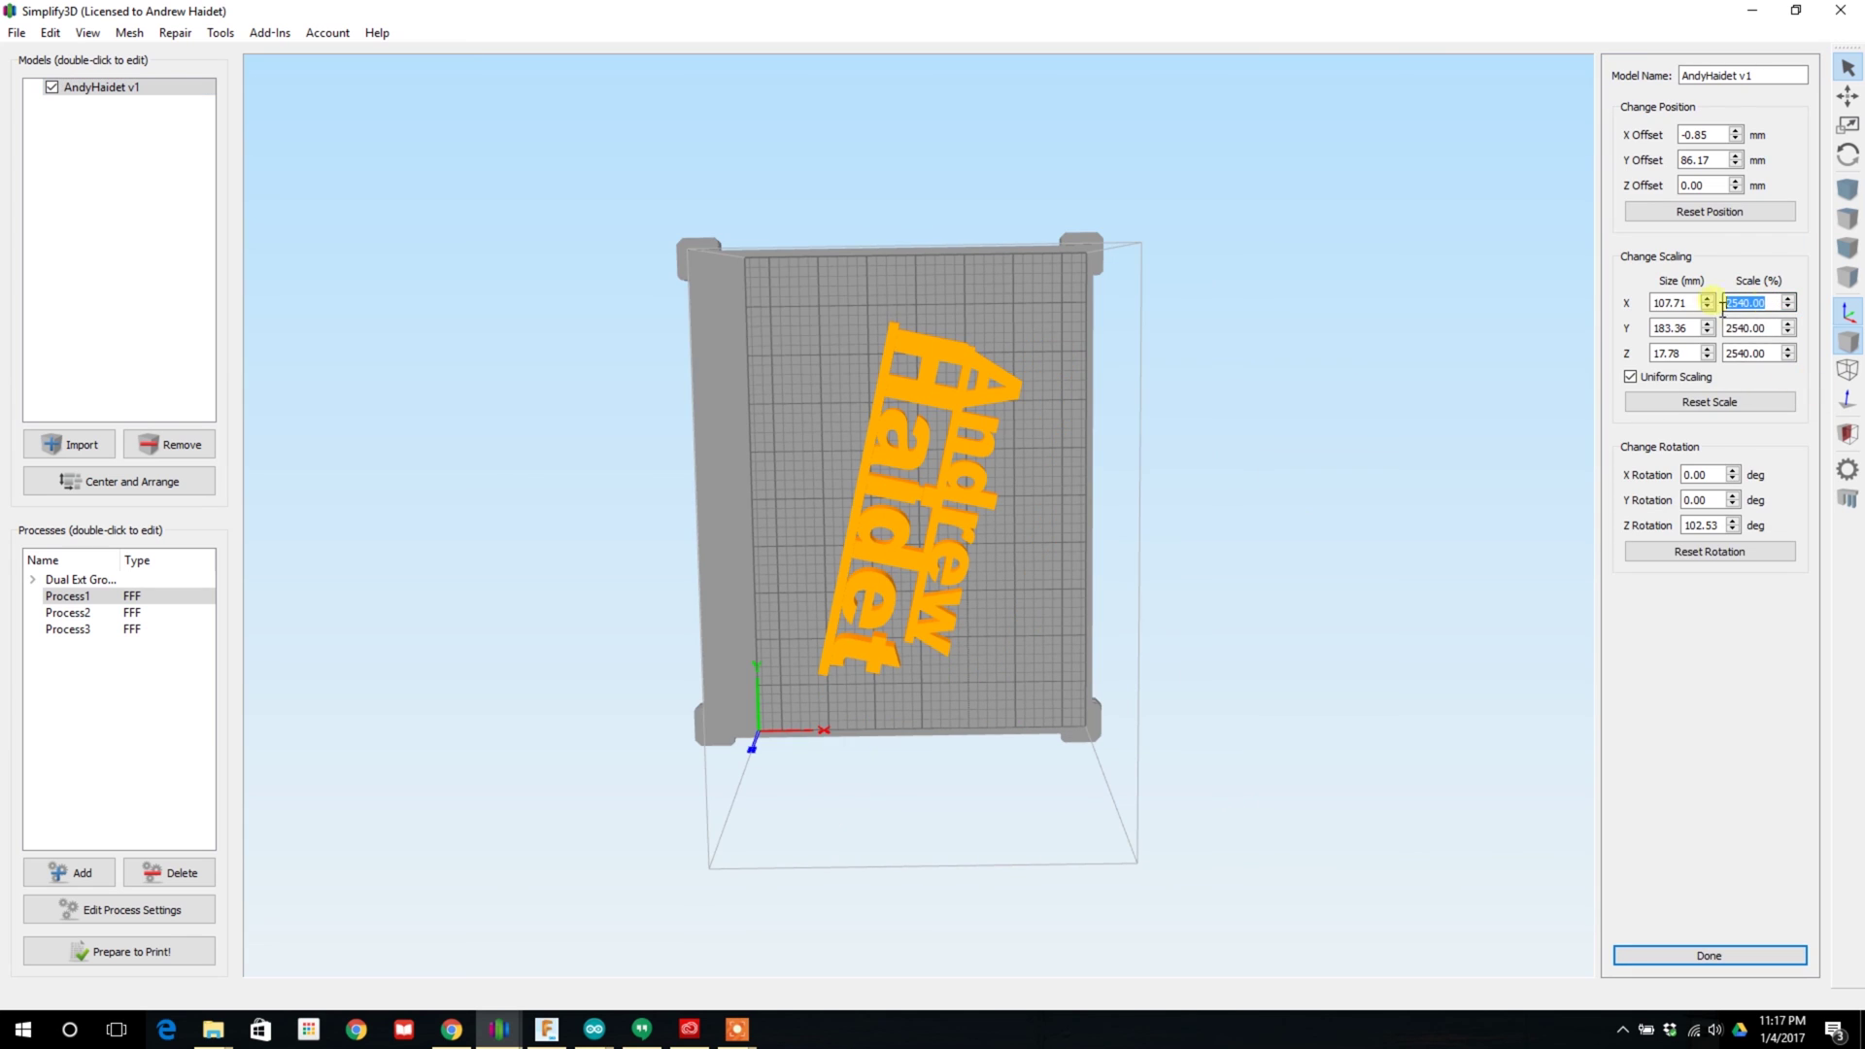
key("Return")
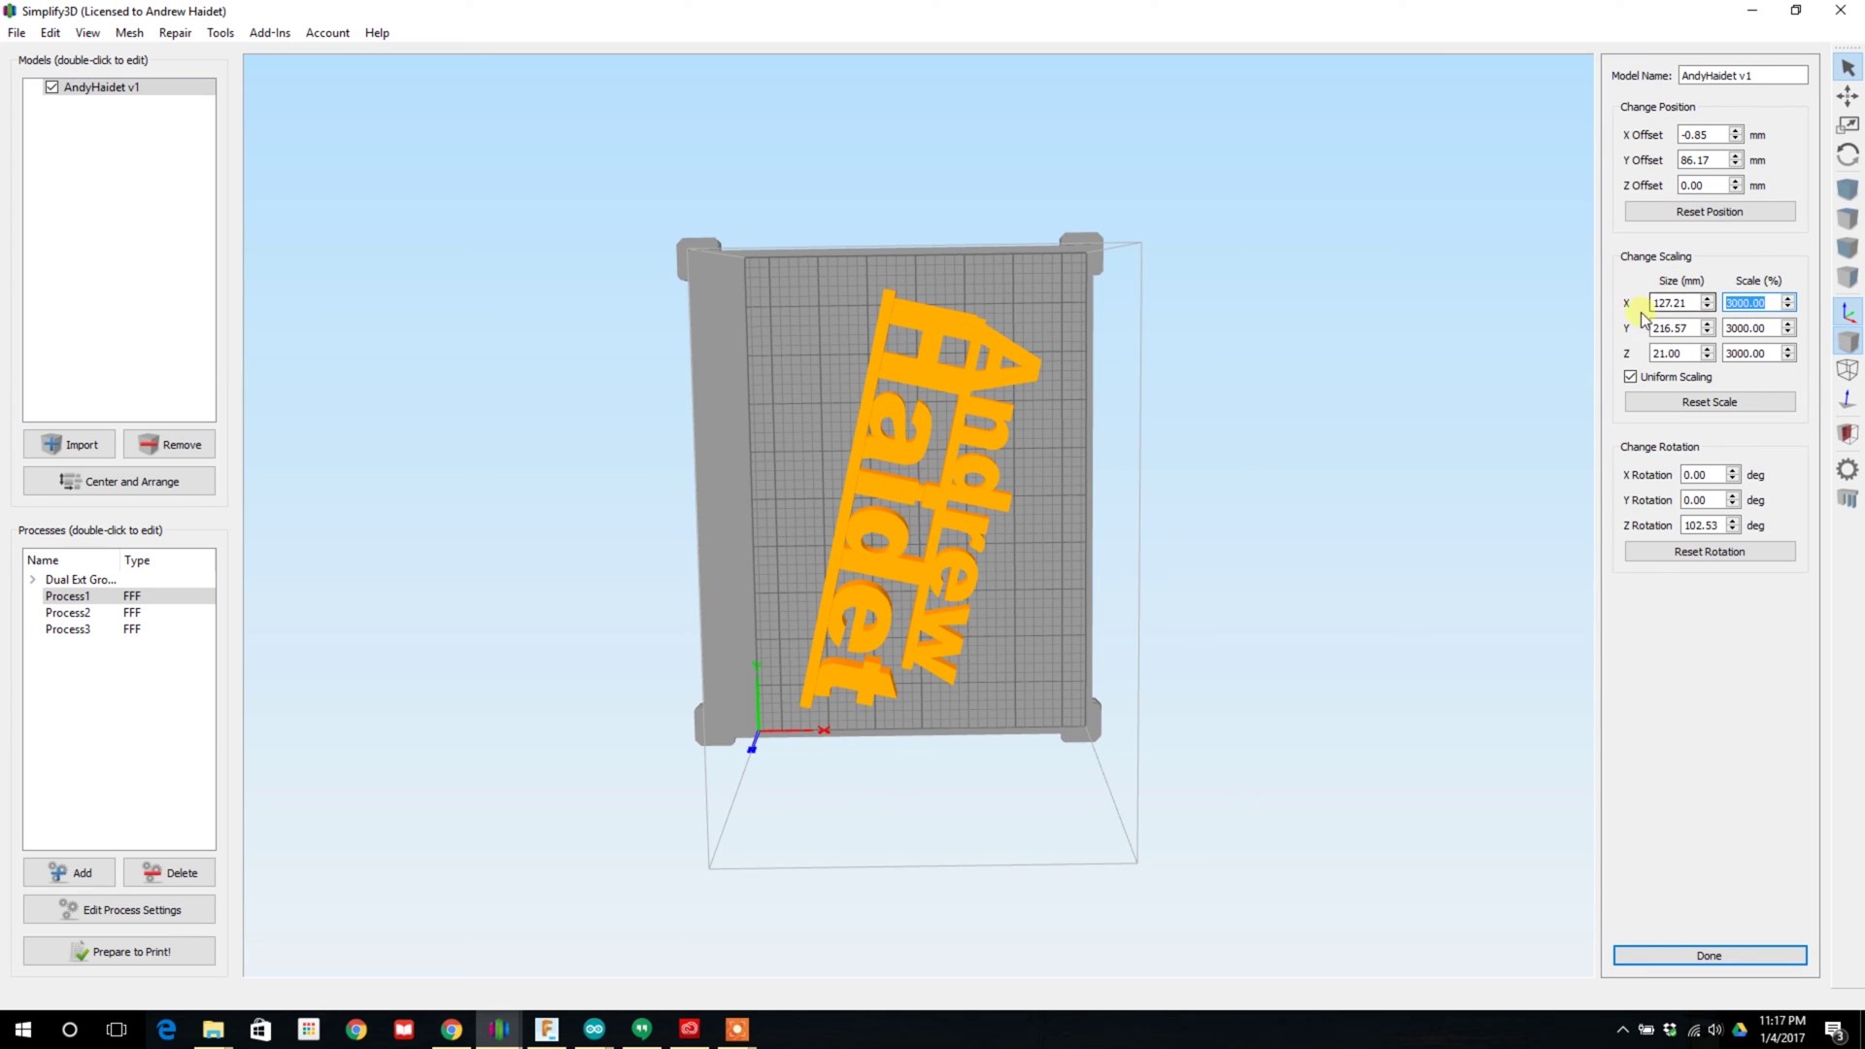
left_click(1746, 957)
Open Process1 and review its Layer, Additions, Infill, Temperature and Cooling settings
double_click(78, 596)
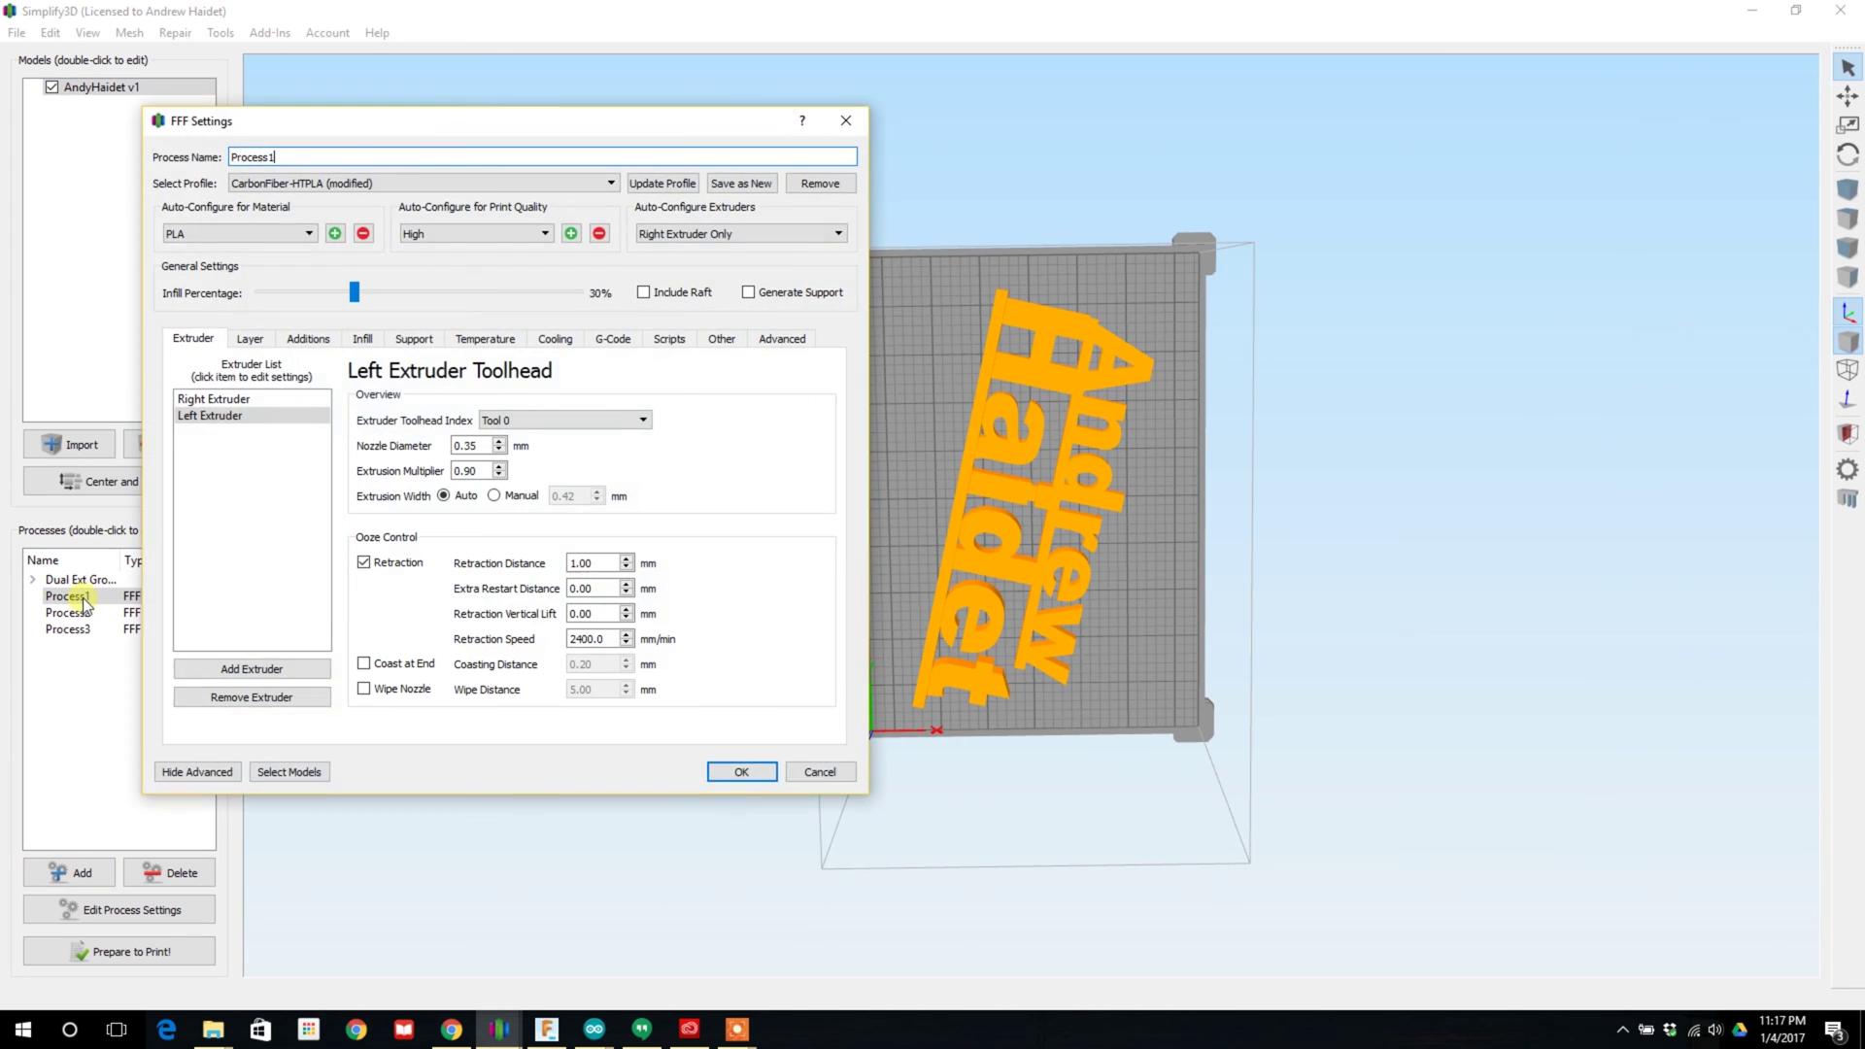
left_click(251, 342)
left_click(307, 342)
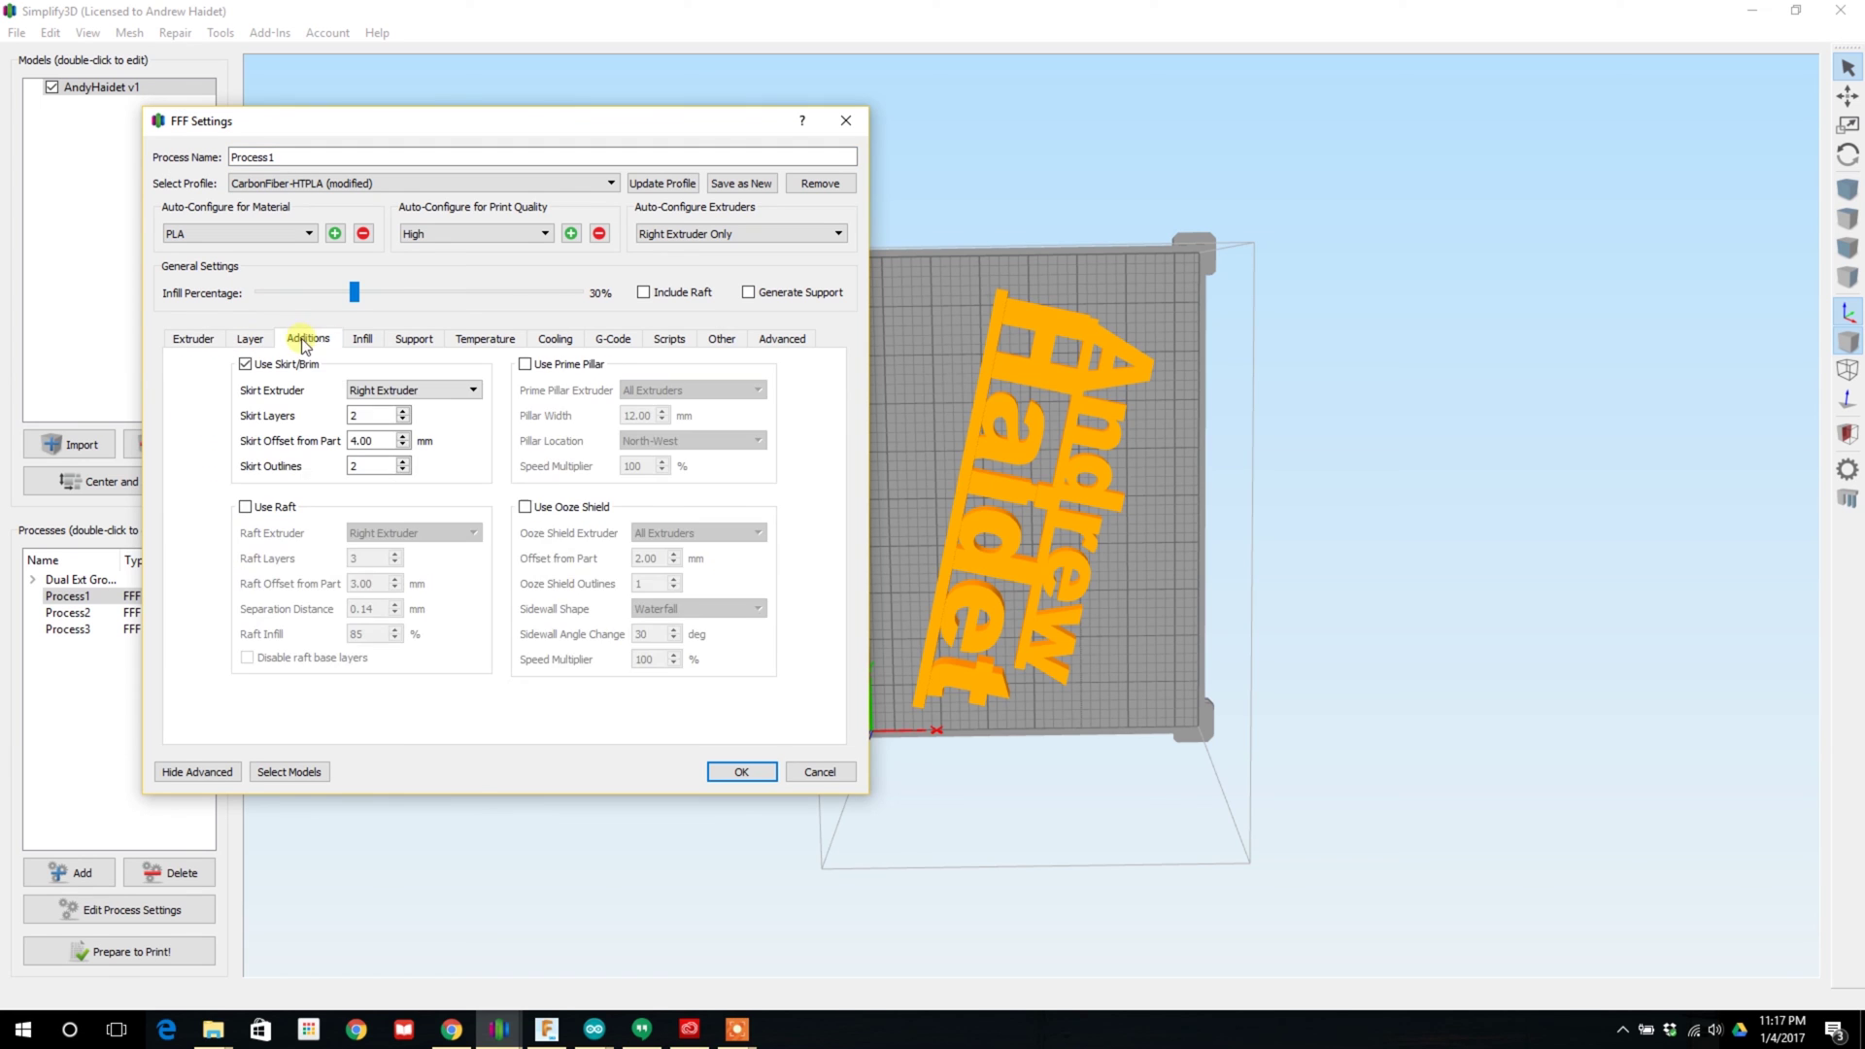
left_click(359, 340)
left_click(254, 346)
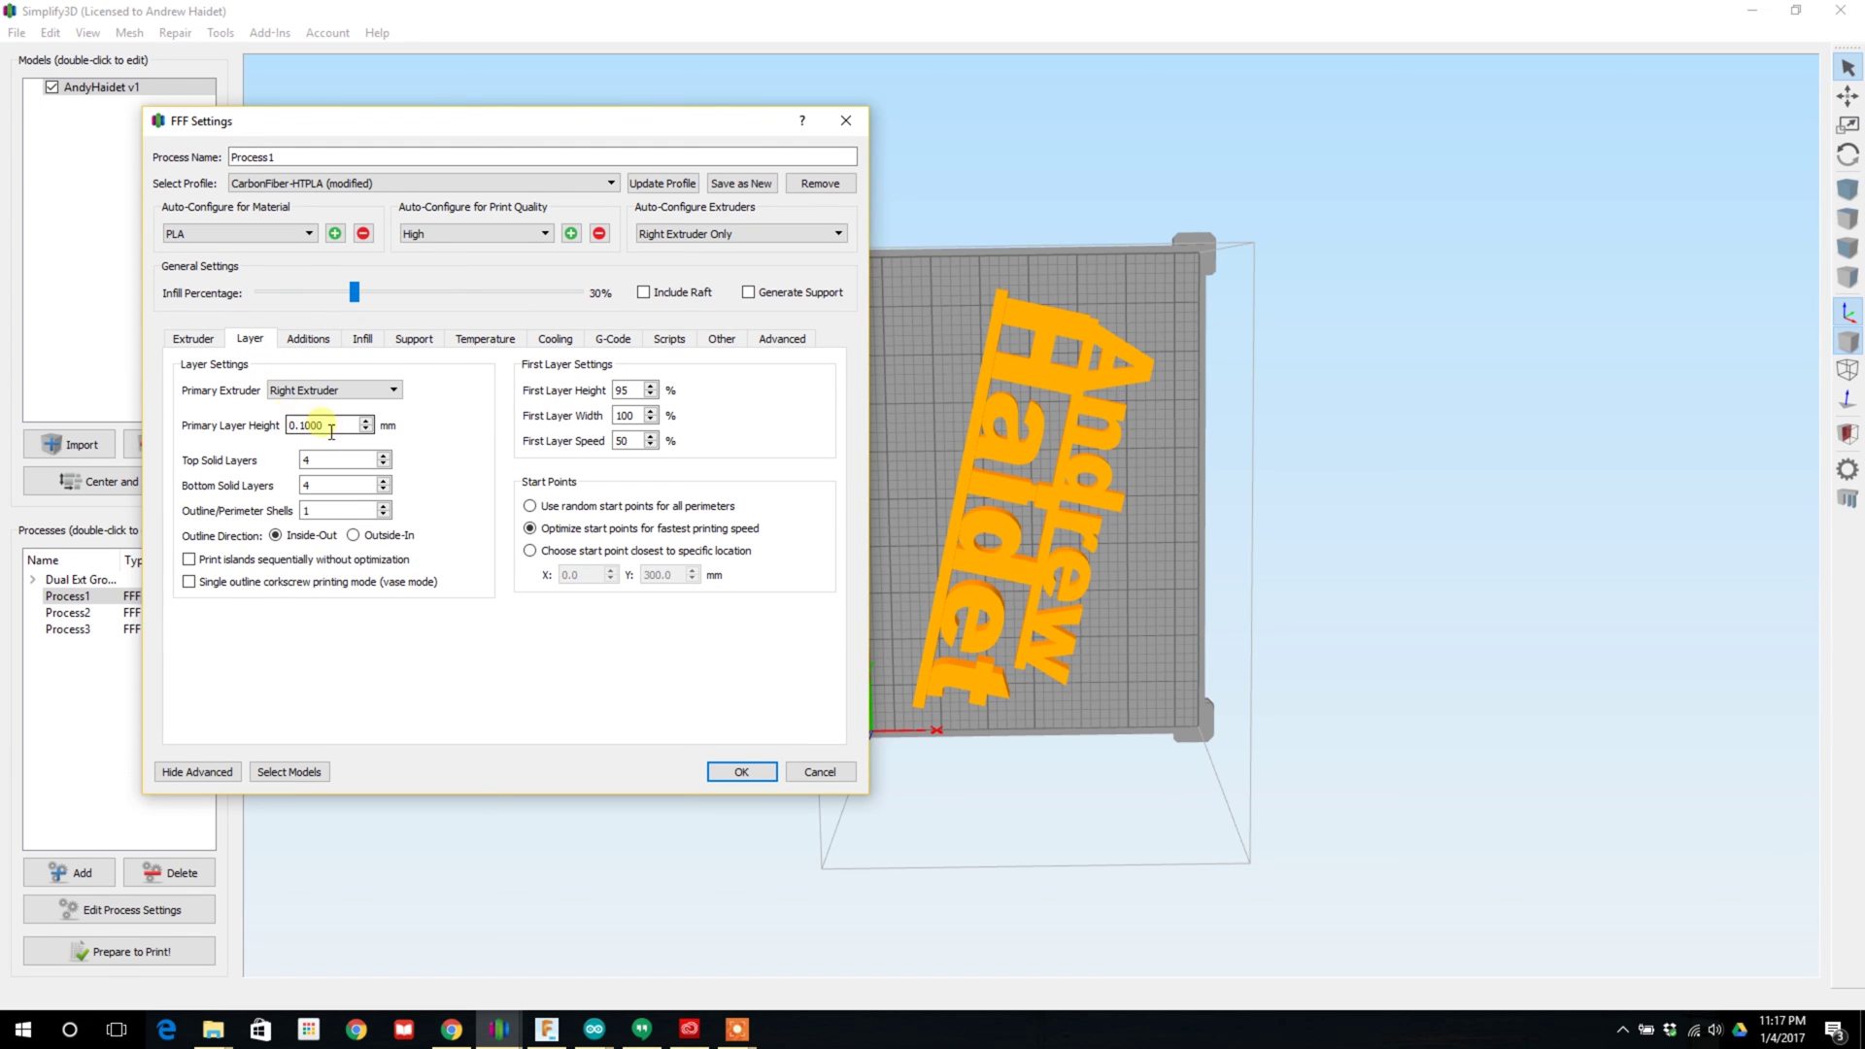
left_click(485, 339)
key("Down")
key("Down")
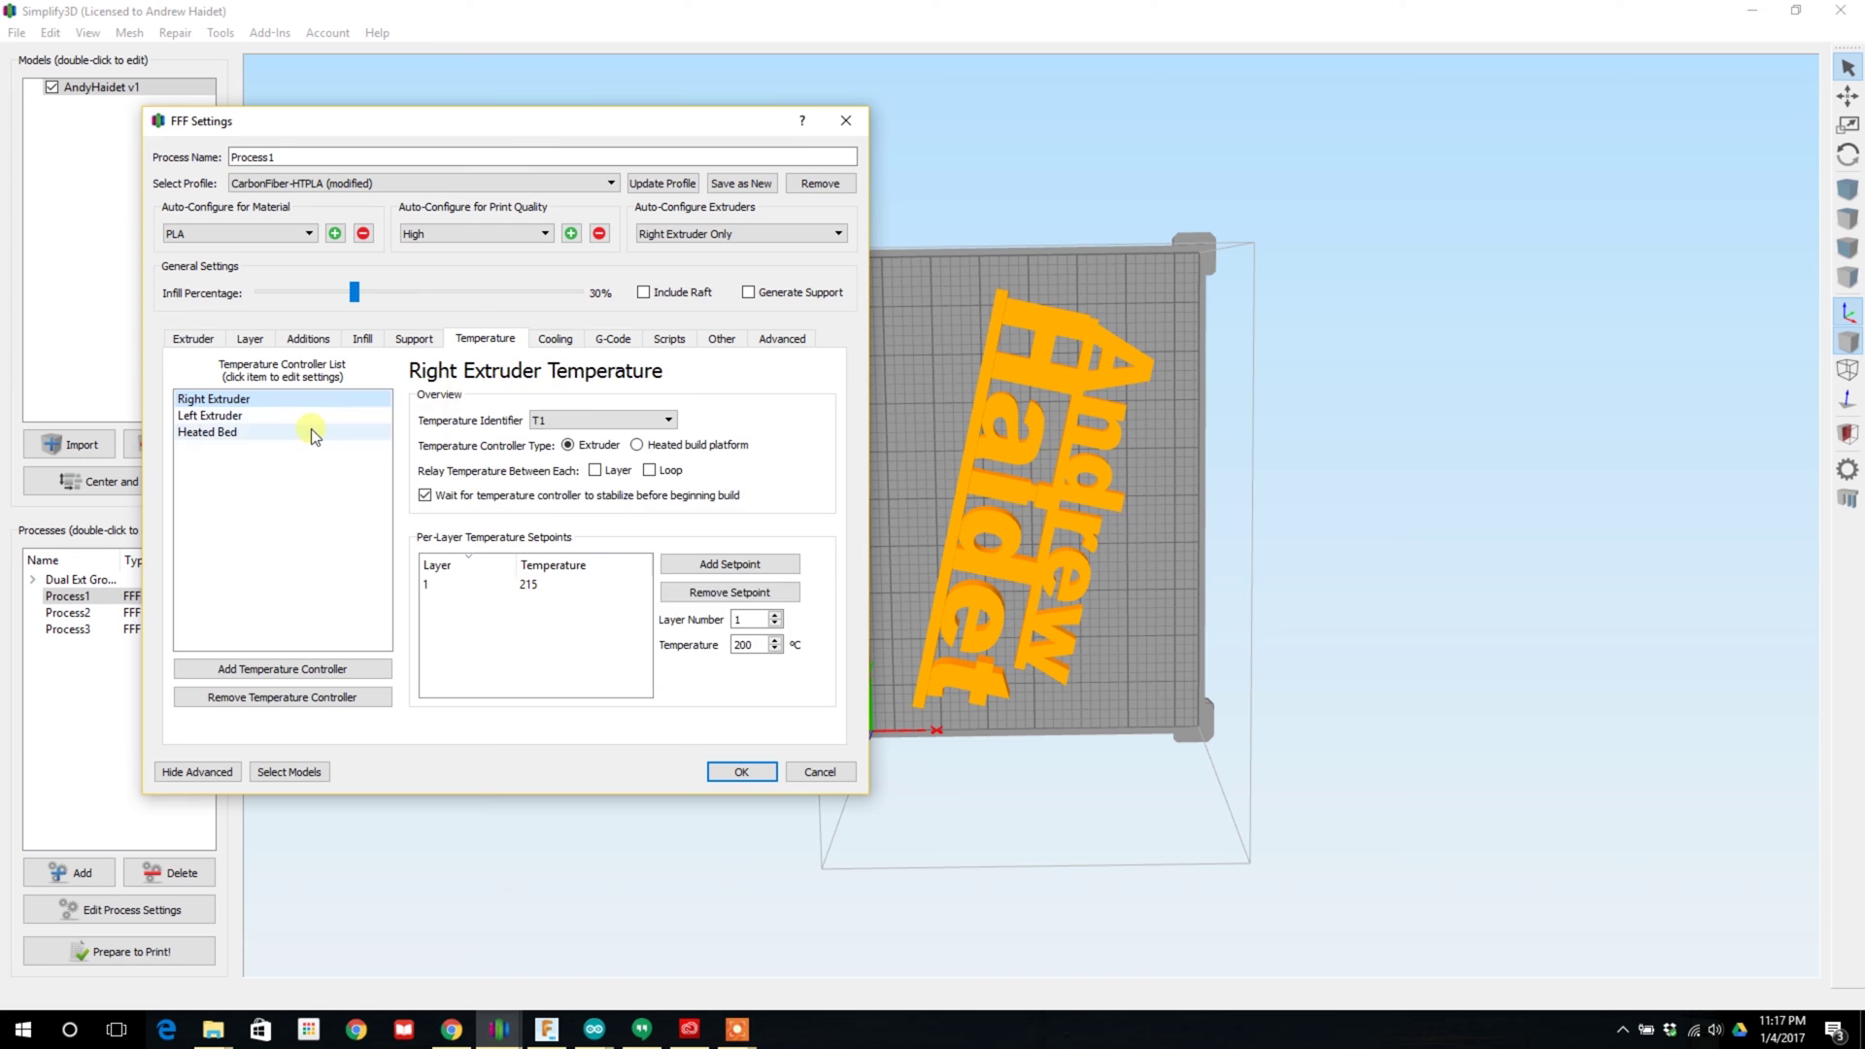
left_click(555, 339)
left_click(250, 339)
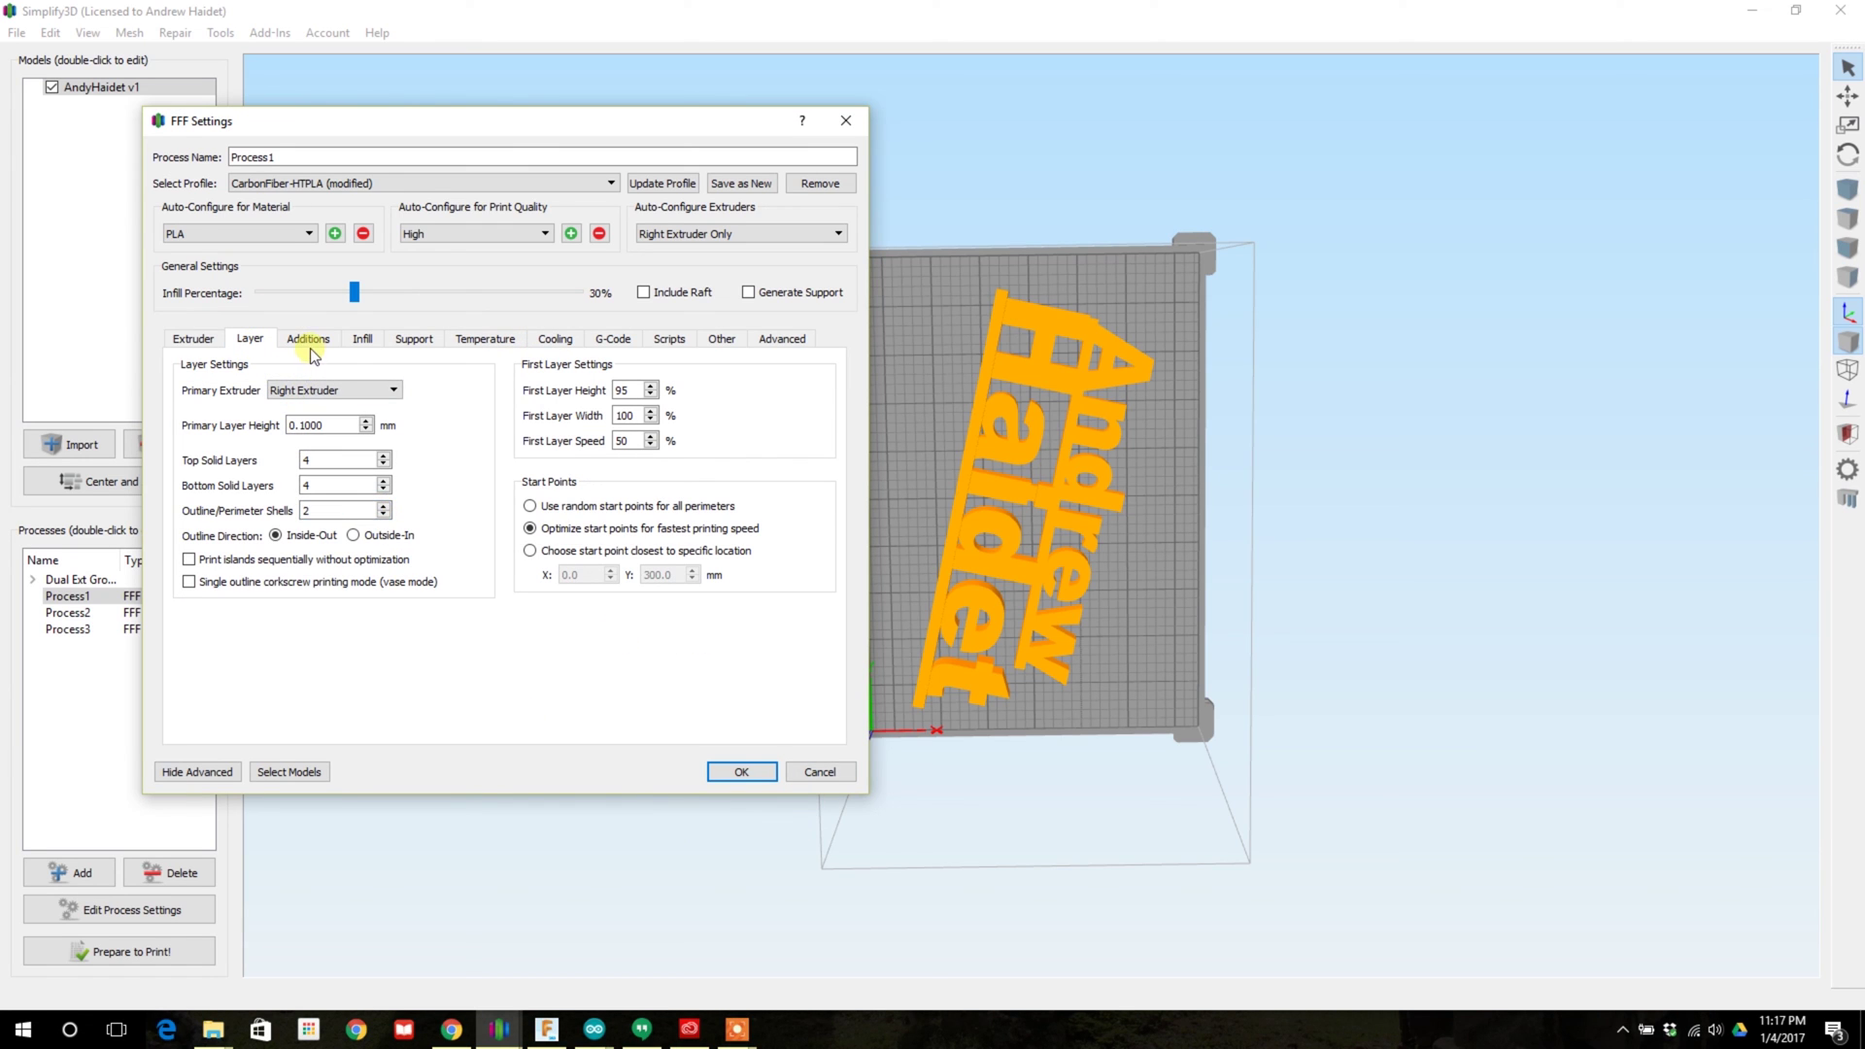
Check Process1's Infill, Support, Temperature, Cooling and Extruder tabs, then close the dialog
left_click(362, 342)
left_click(412, 340)
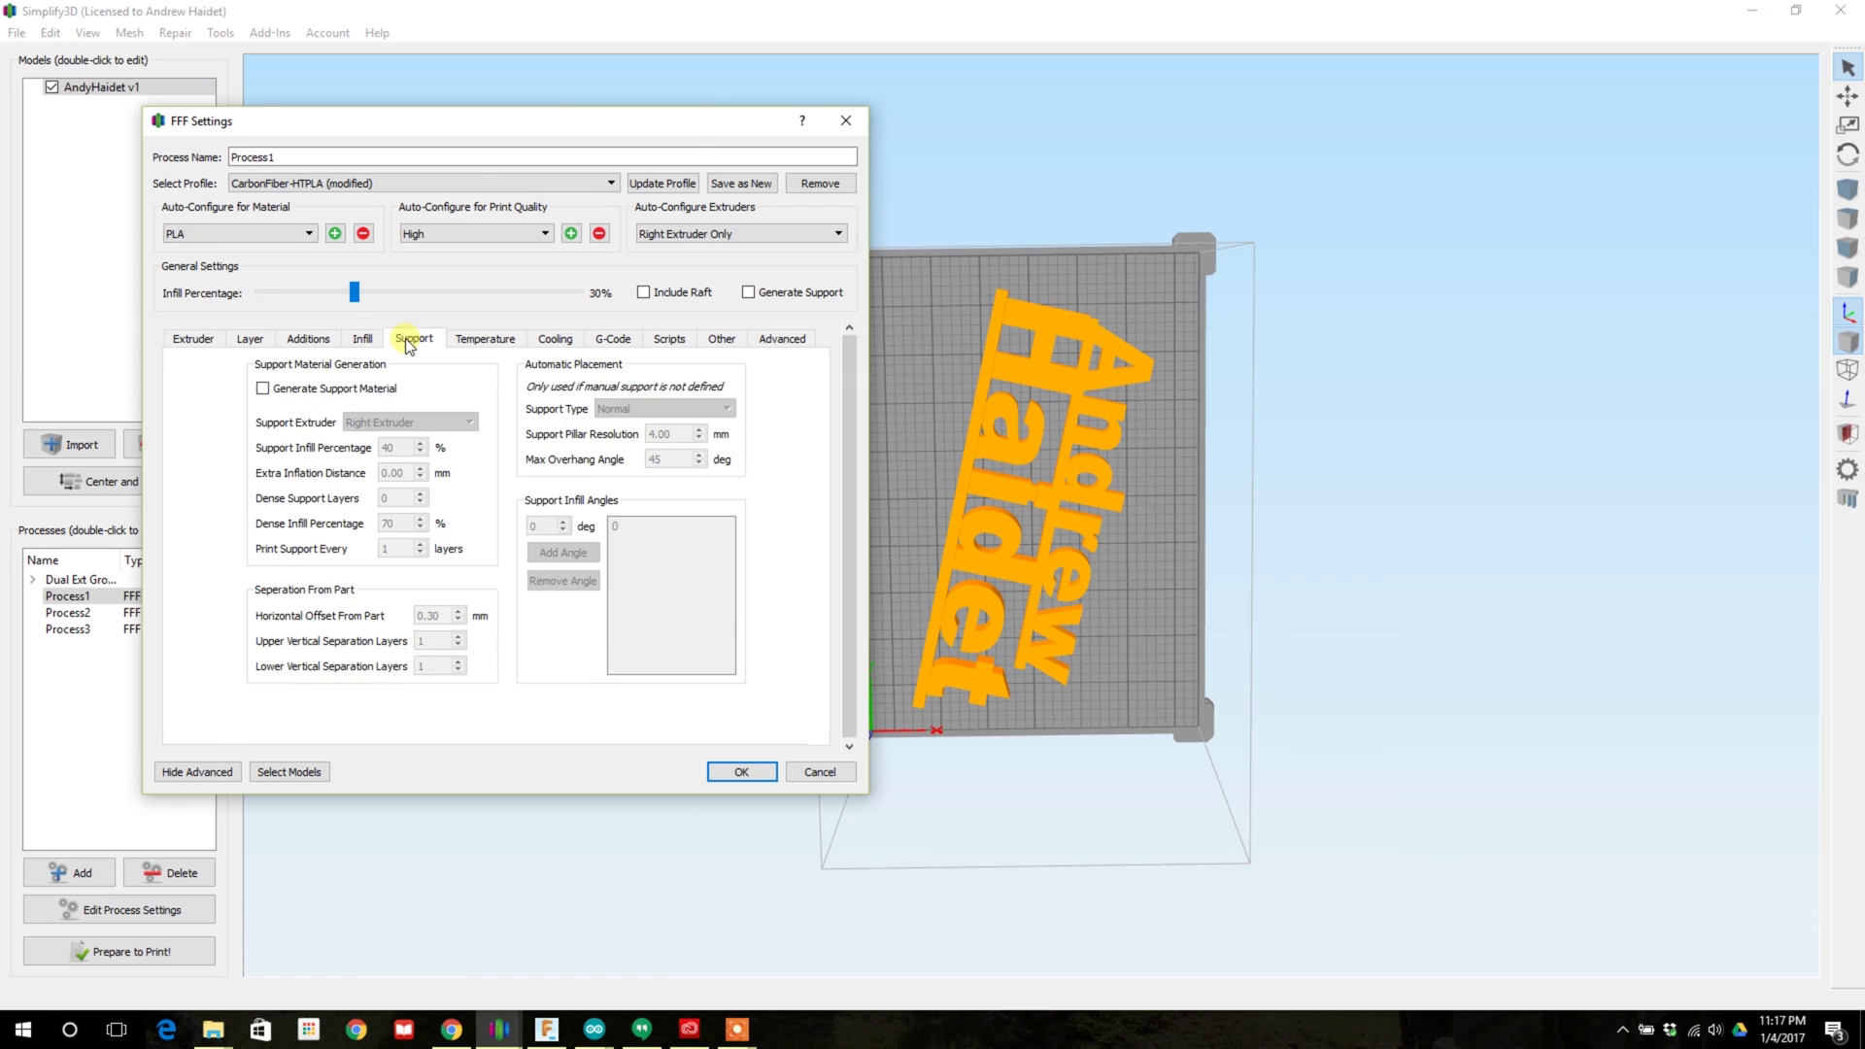
left_click(484, 339)
left_click(555, 339)
left_click(193, 339)
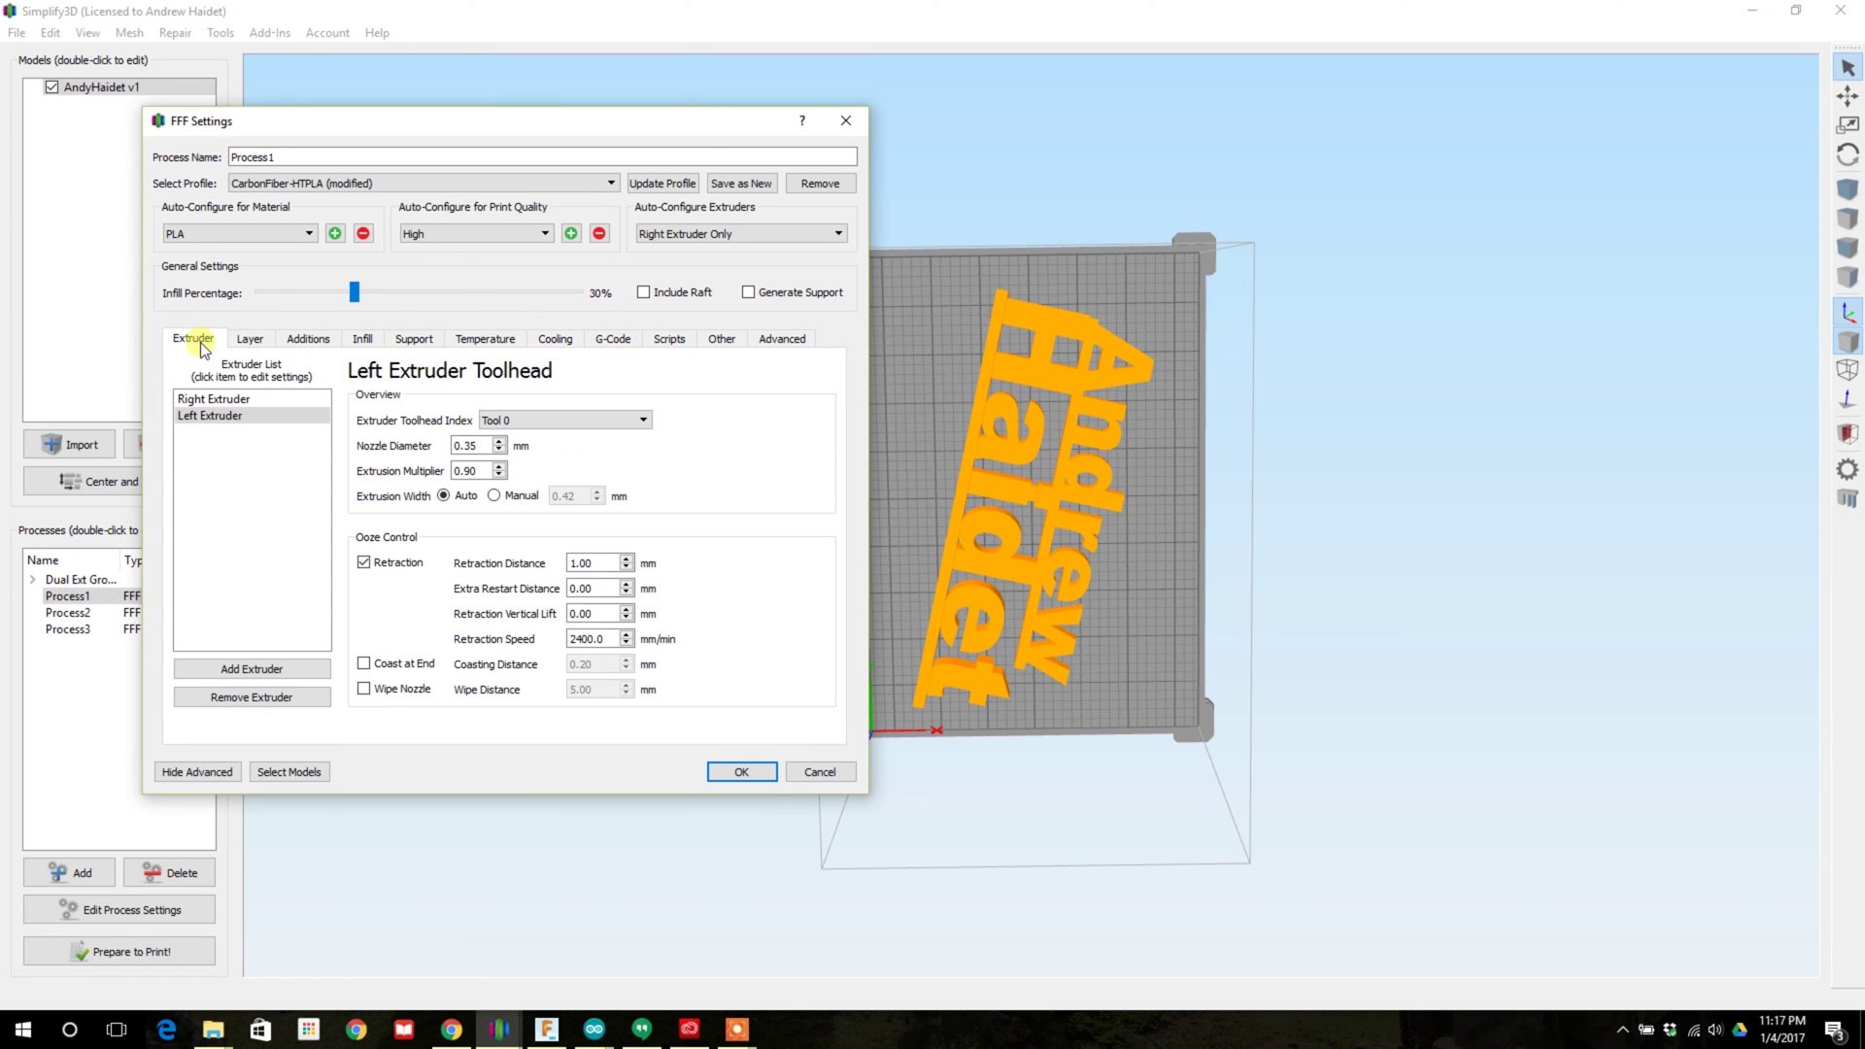
left_click(741, 772)
Select the sign model and start Prepare to Print
left_click_drag(1355, 437, 654, 624)
left_click(1077, 428)
left_click(145, 951)
Slice the sign with a single process and replay the build preview from a standard angled view
left_click(985, 554)
left_click(828, 479)
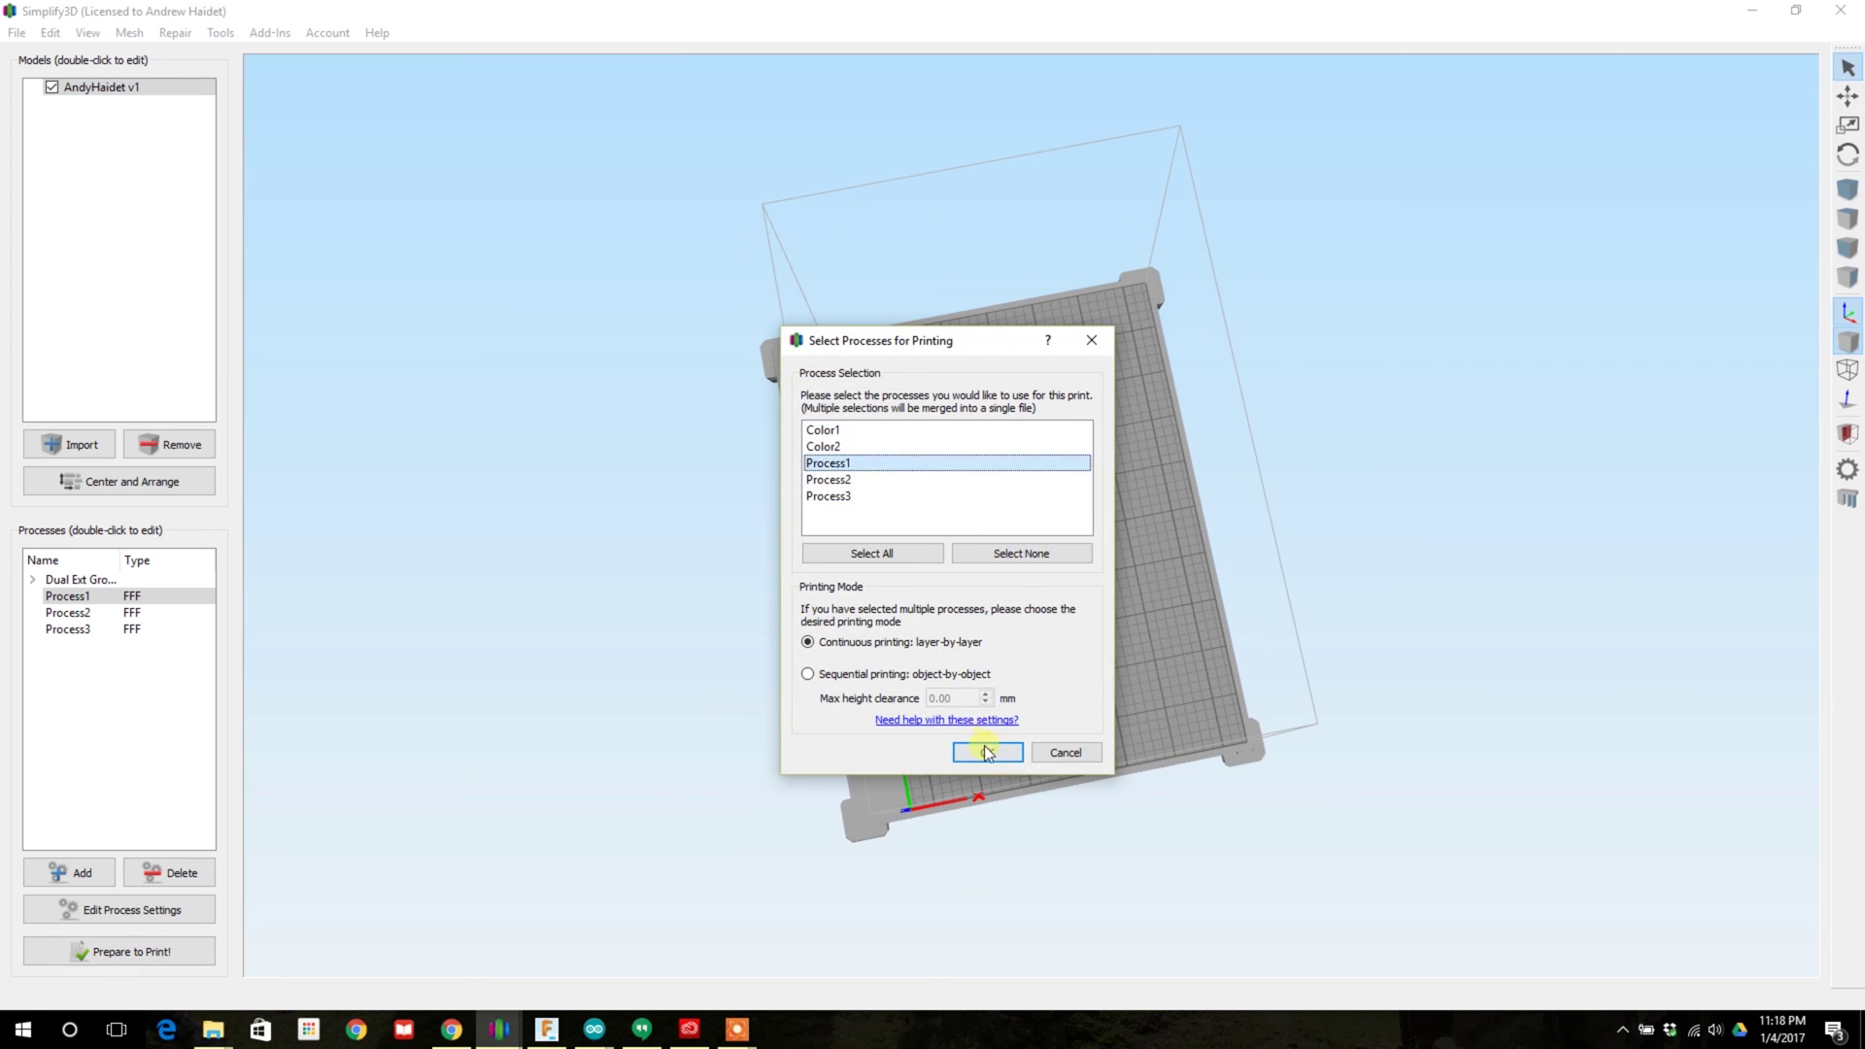
left_click(987, 752)
scroll(1058, 831, "up", 5)
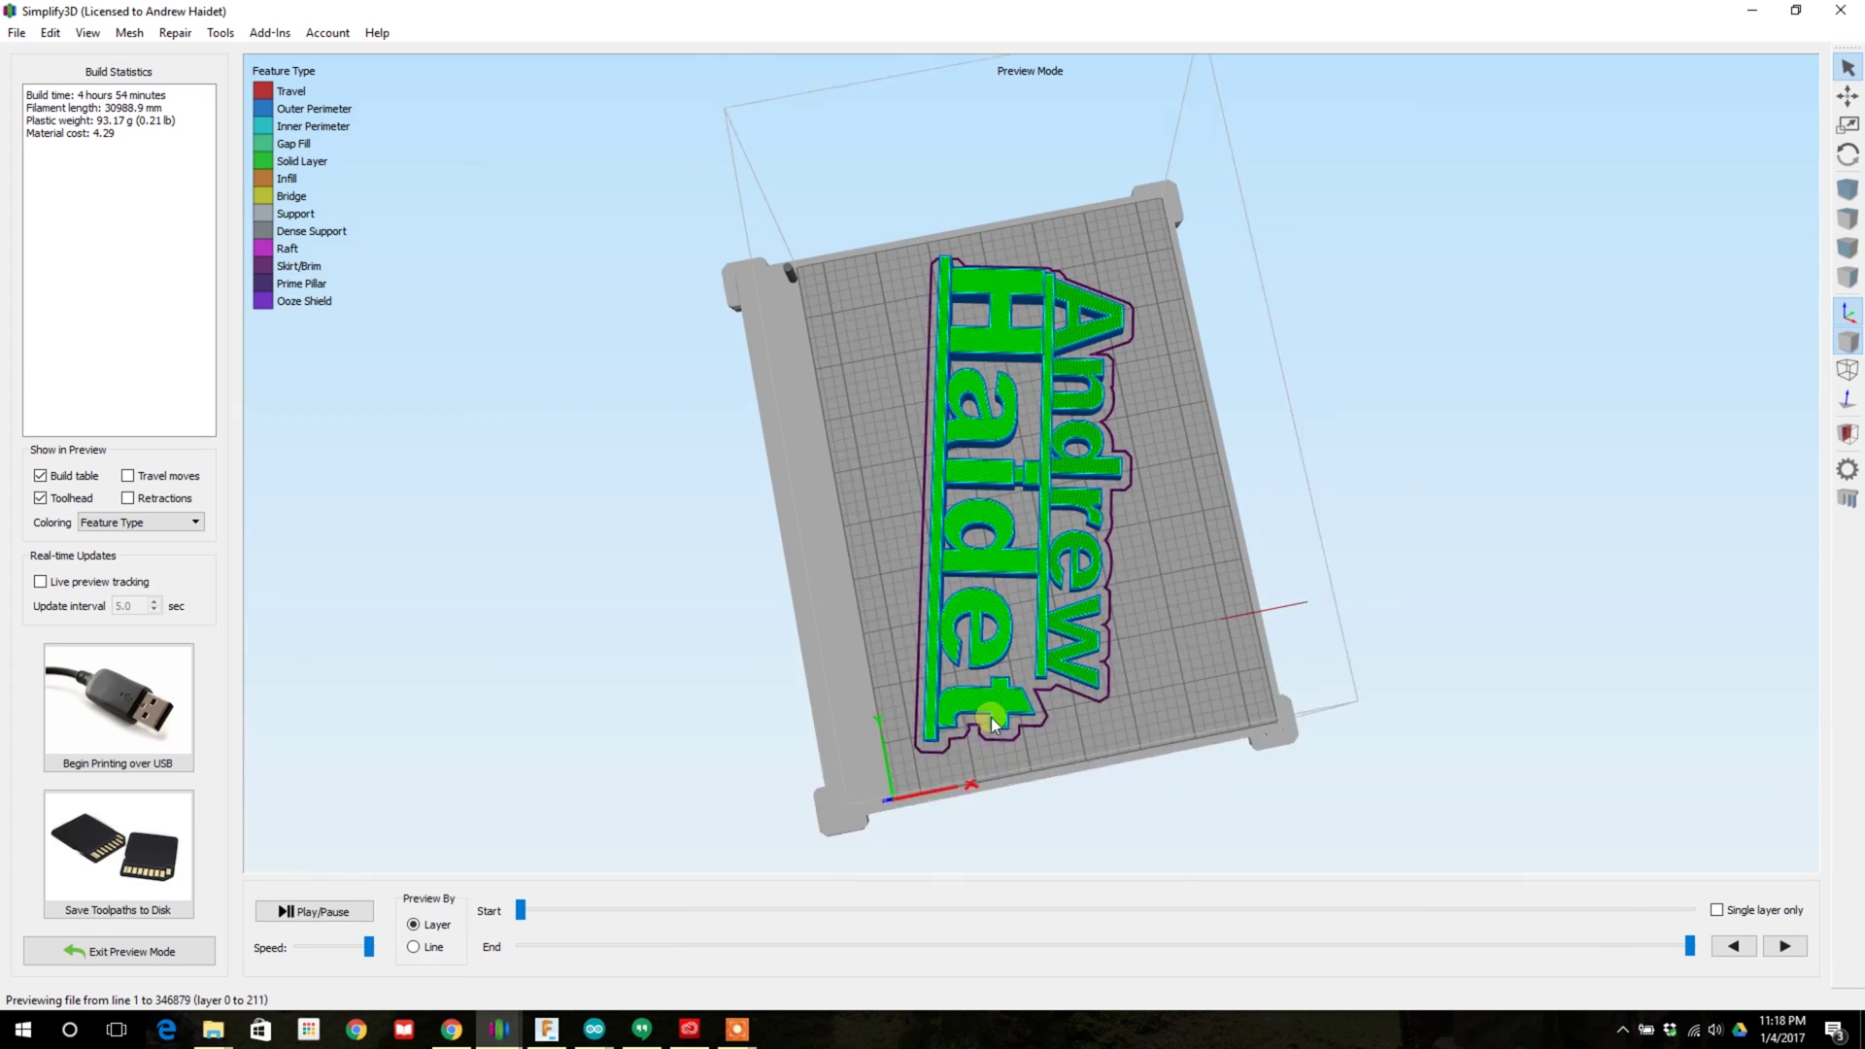
left_click(328, 916)
left_click_drag(680, 544, 663, 468)
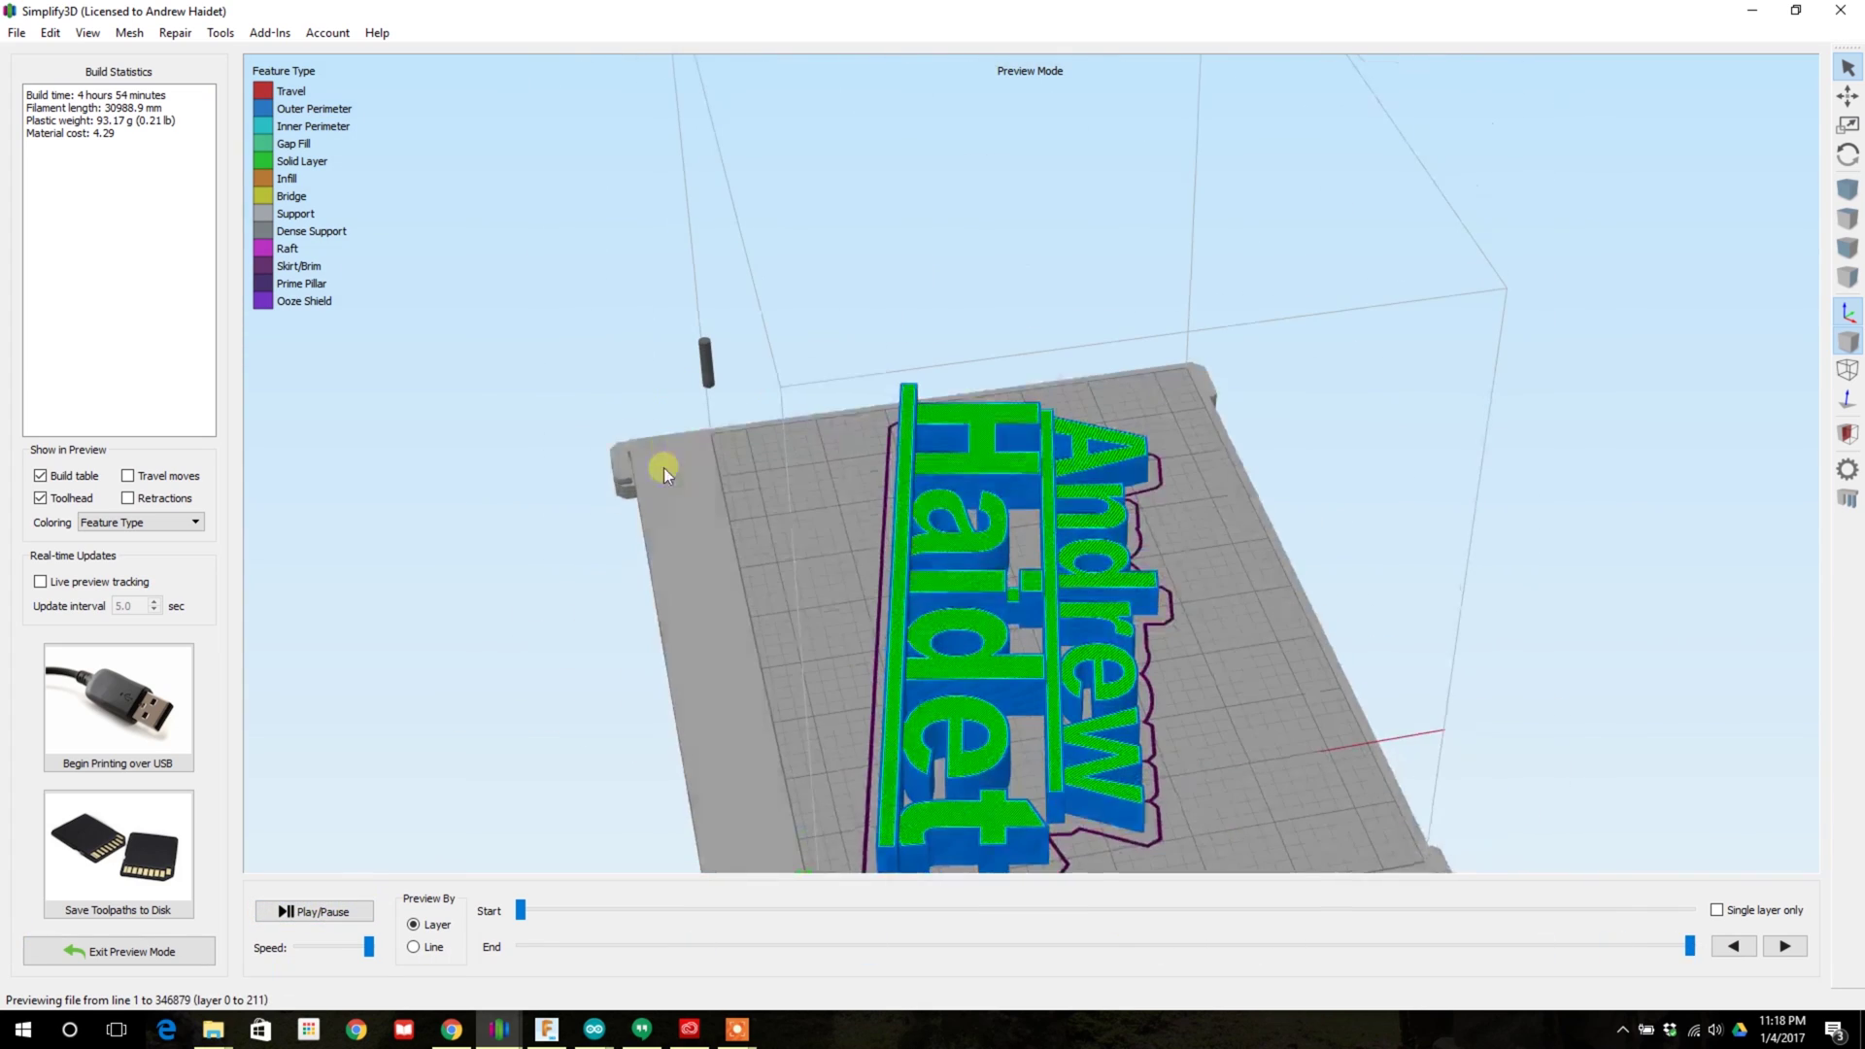
left_click(87, 33)
left_click(126, 274)
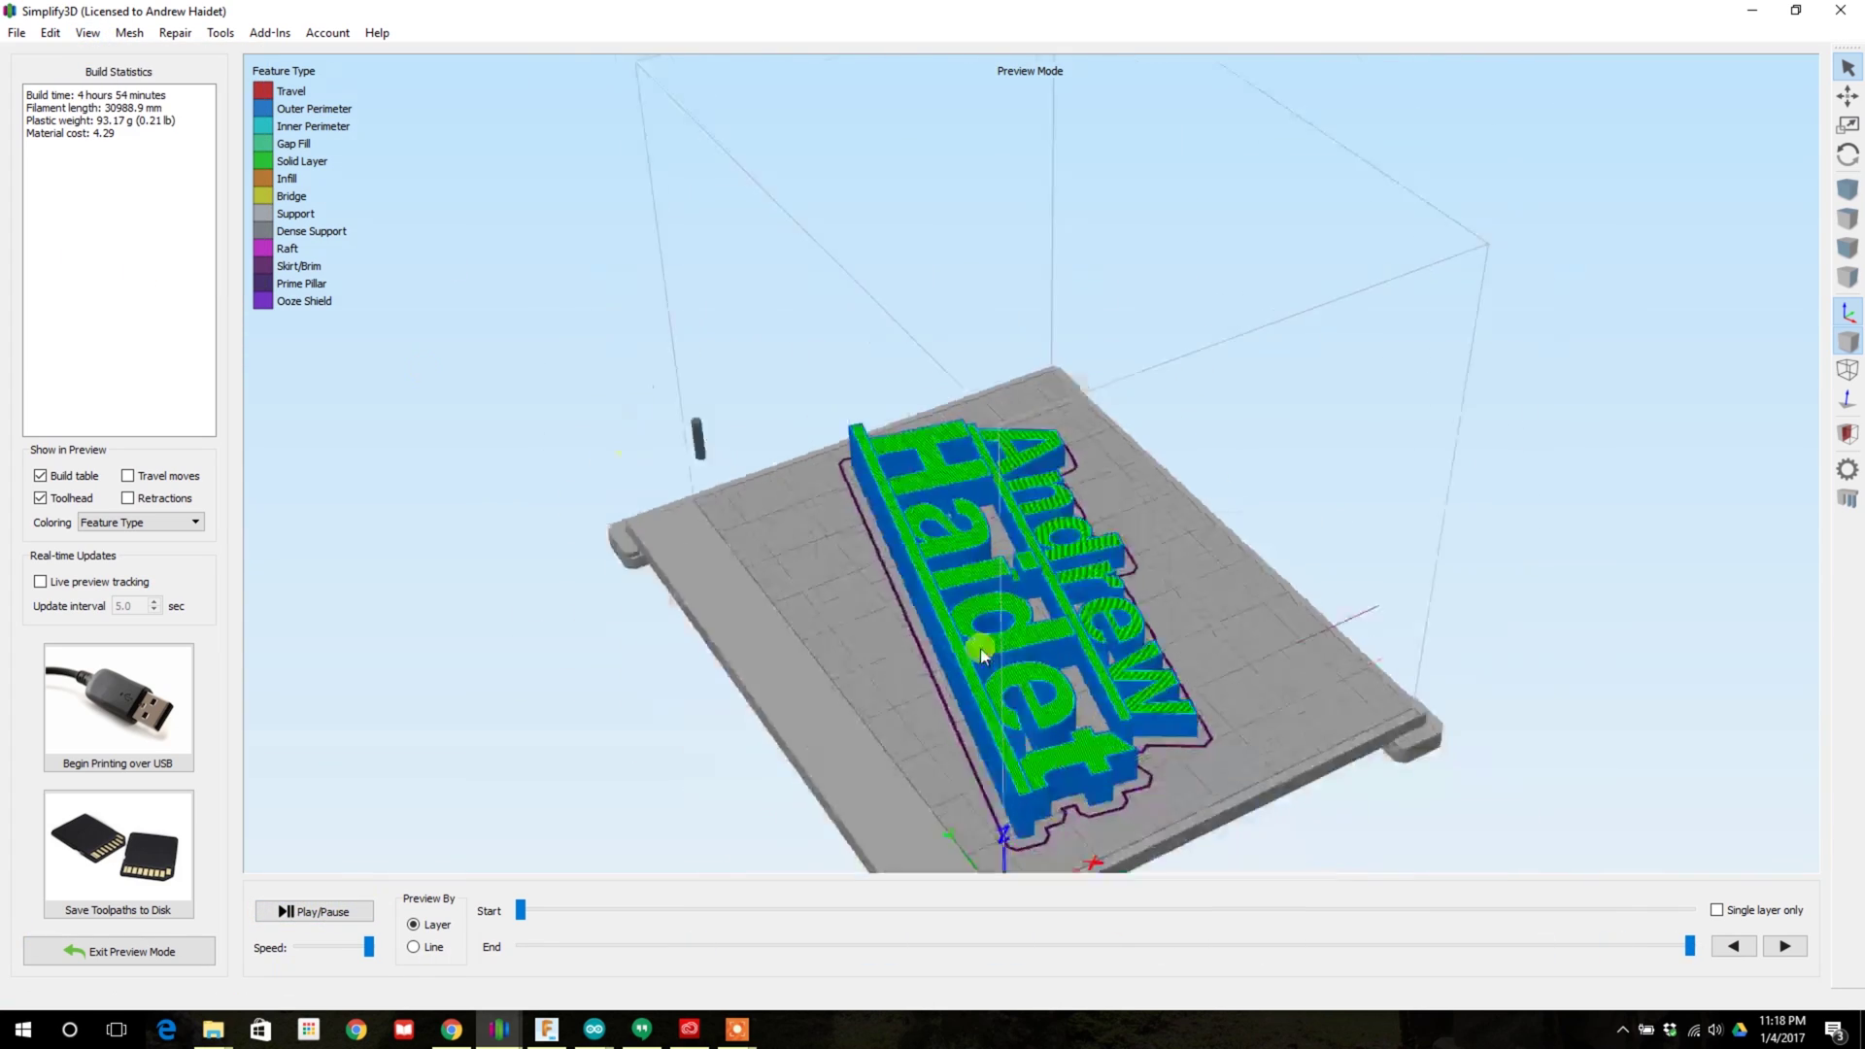
left_click(291, 911)
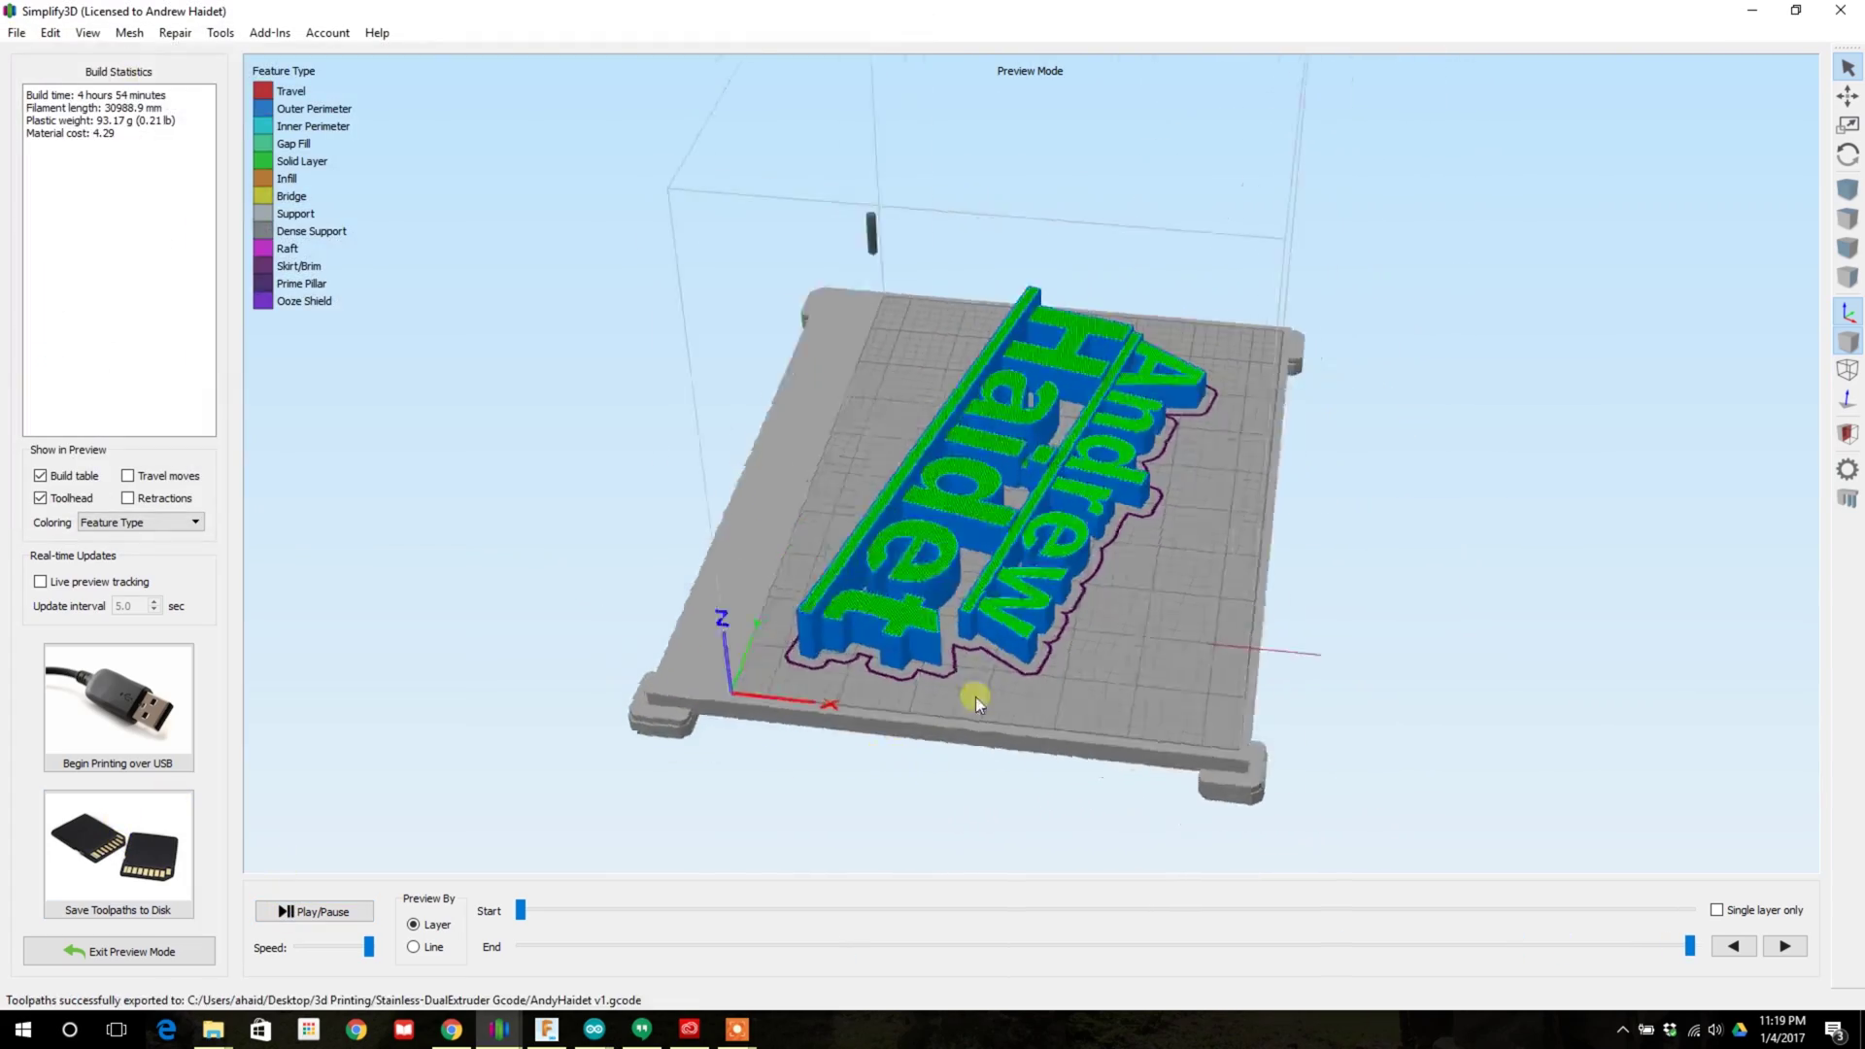
Limit the preview to layers up to 96 to reveal the mid-height infill
scroll(1053, 645, "up", 5)
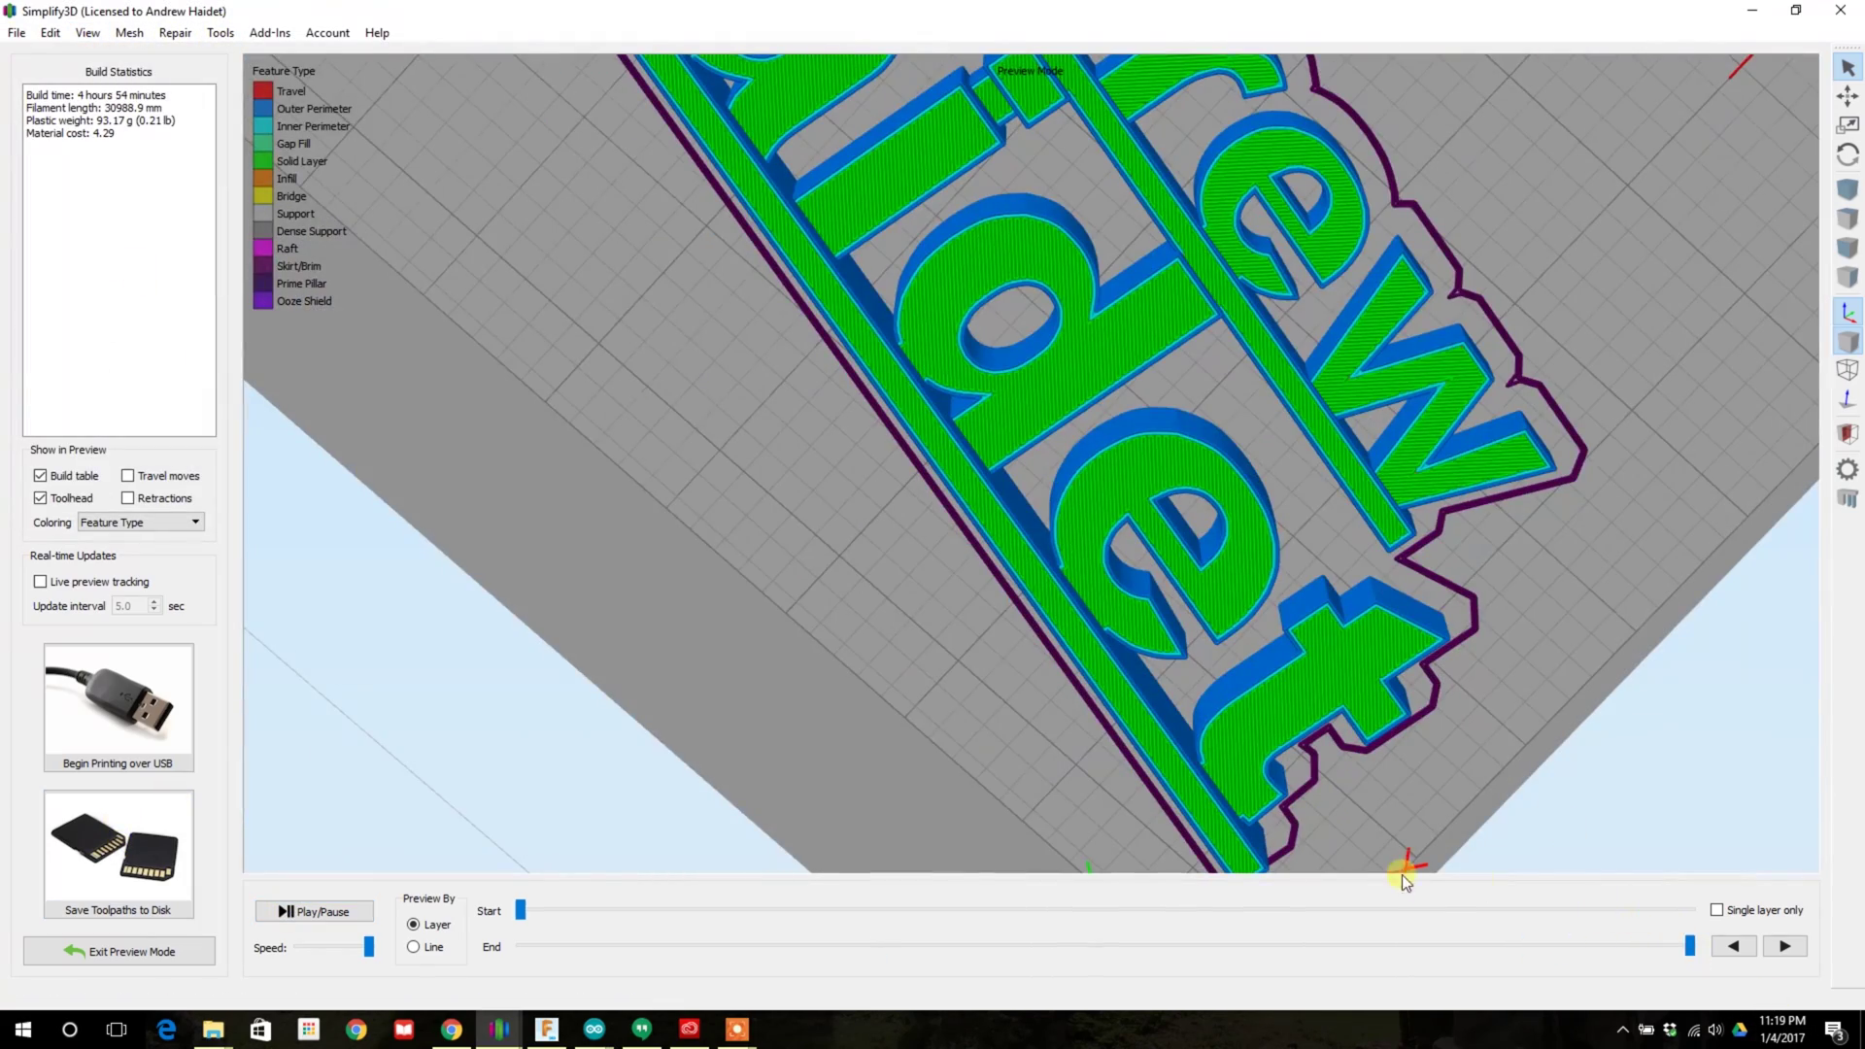
left_click_drag(1687, 947, 1319, 948)
scroll(1100, 406, "up", 3)
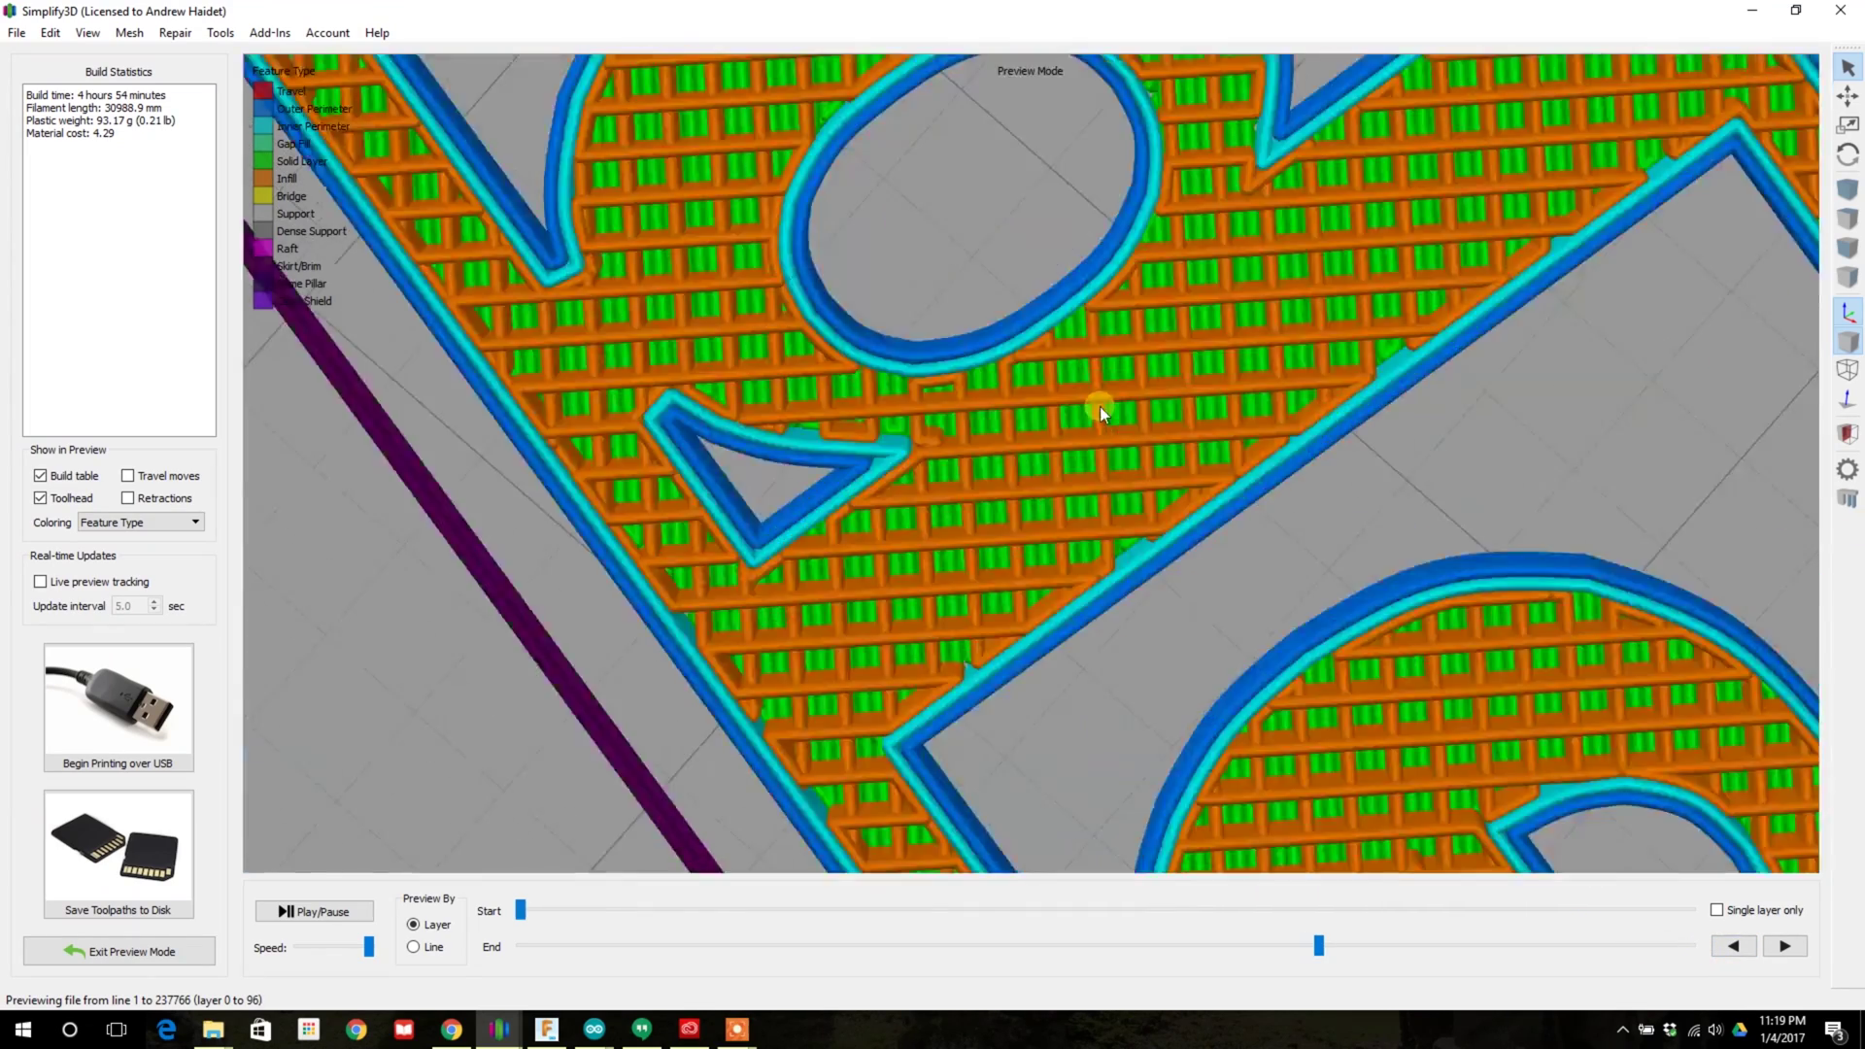
scroll(1090, 433, "down", 8)
left_click_drag(1090, 434, 878, 651)
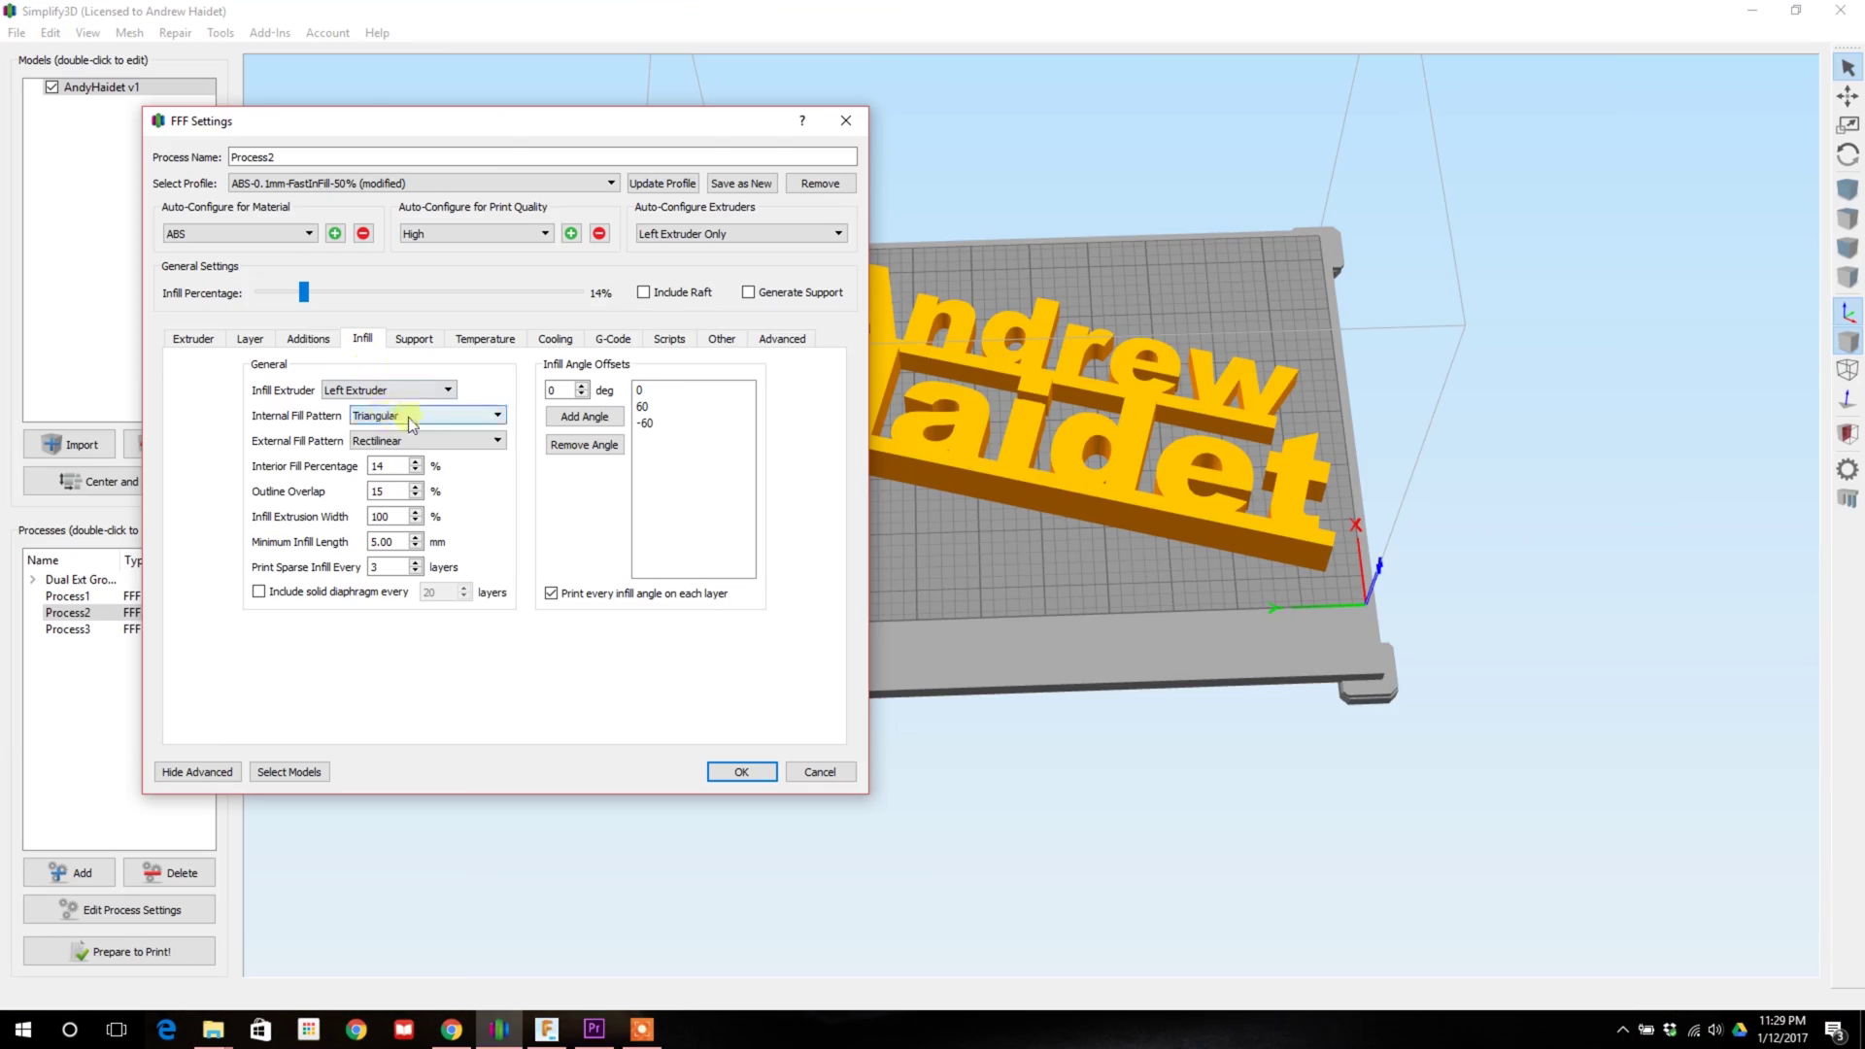
Set Process2's internal fill pattern to Fast Honeycomb and Top Solid Layers to 0
left_click(413, 418)
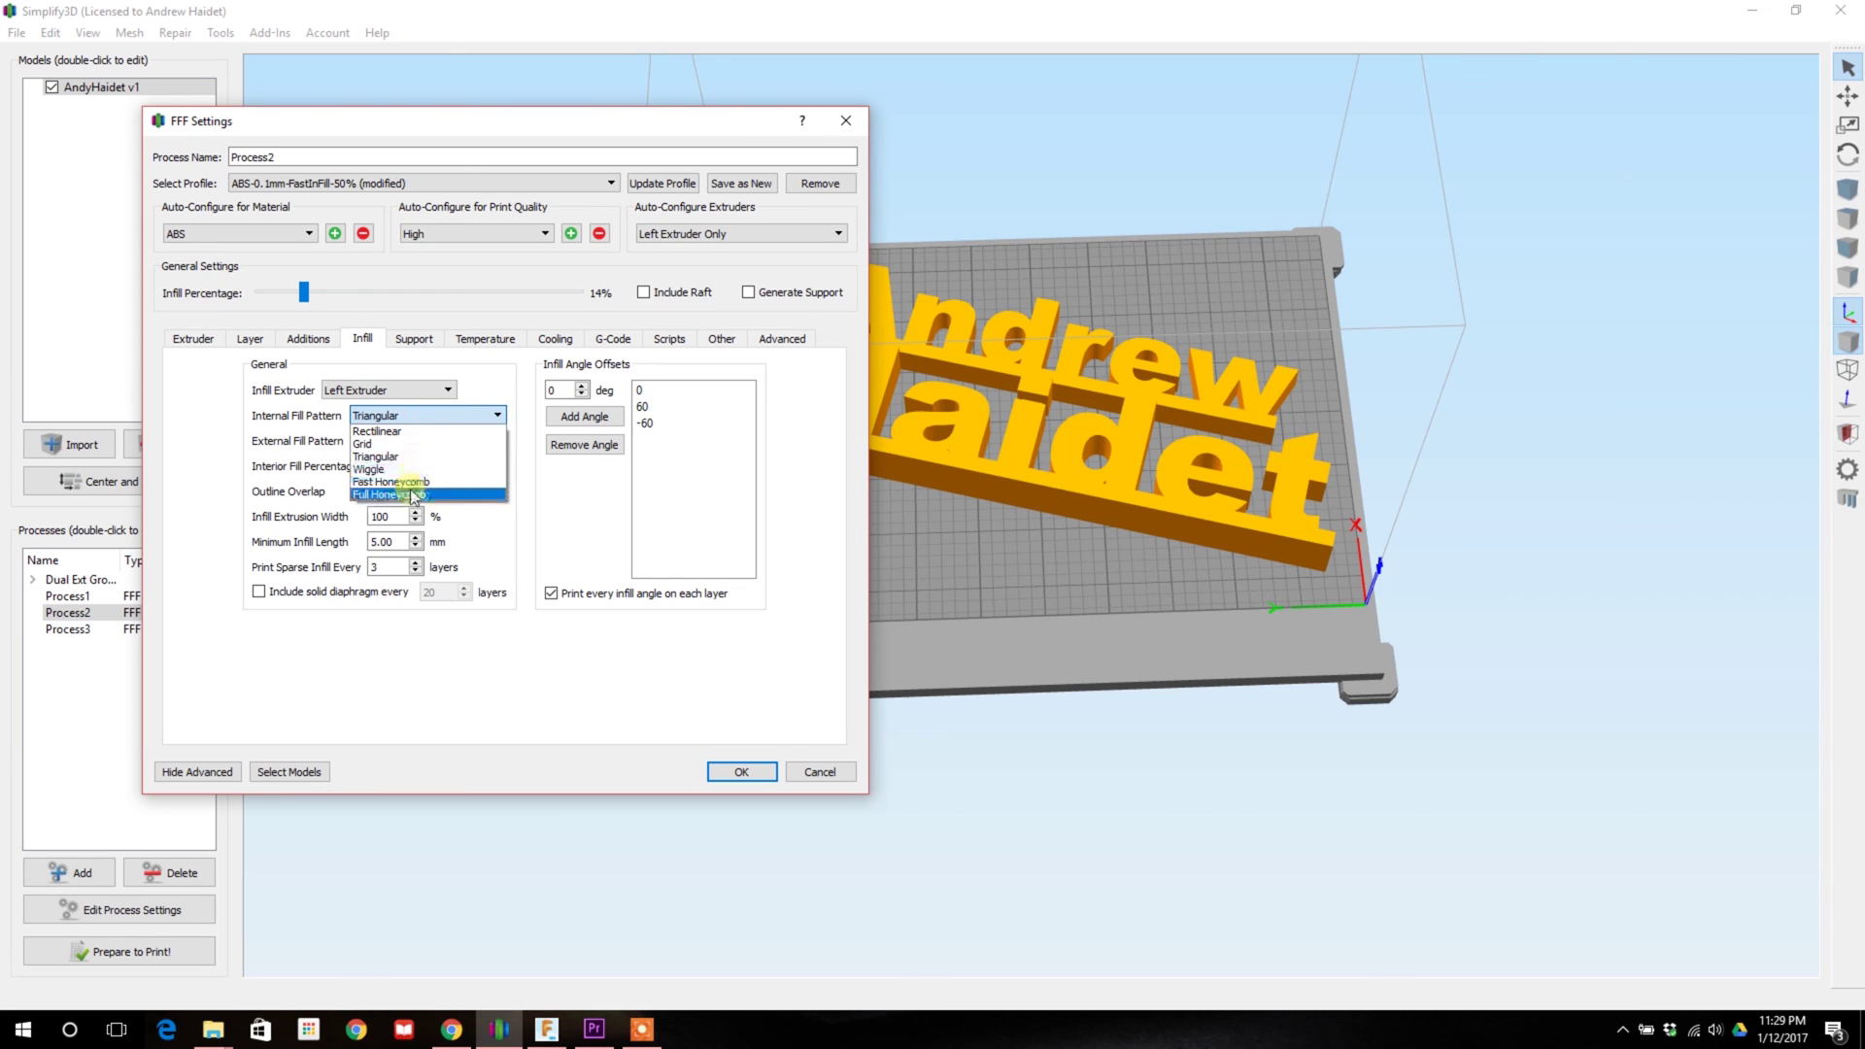
left_click(412, 482)
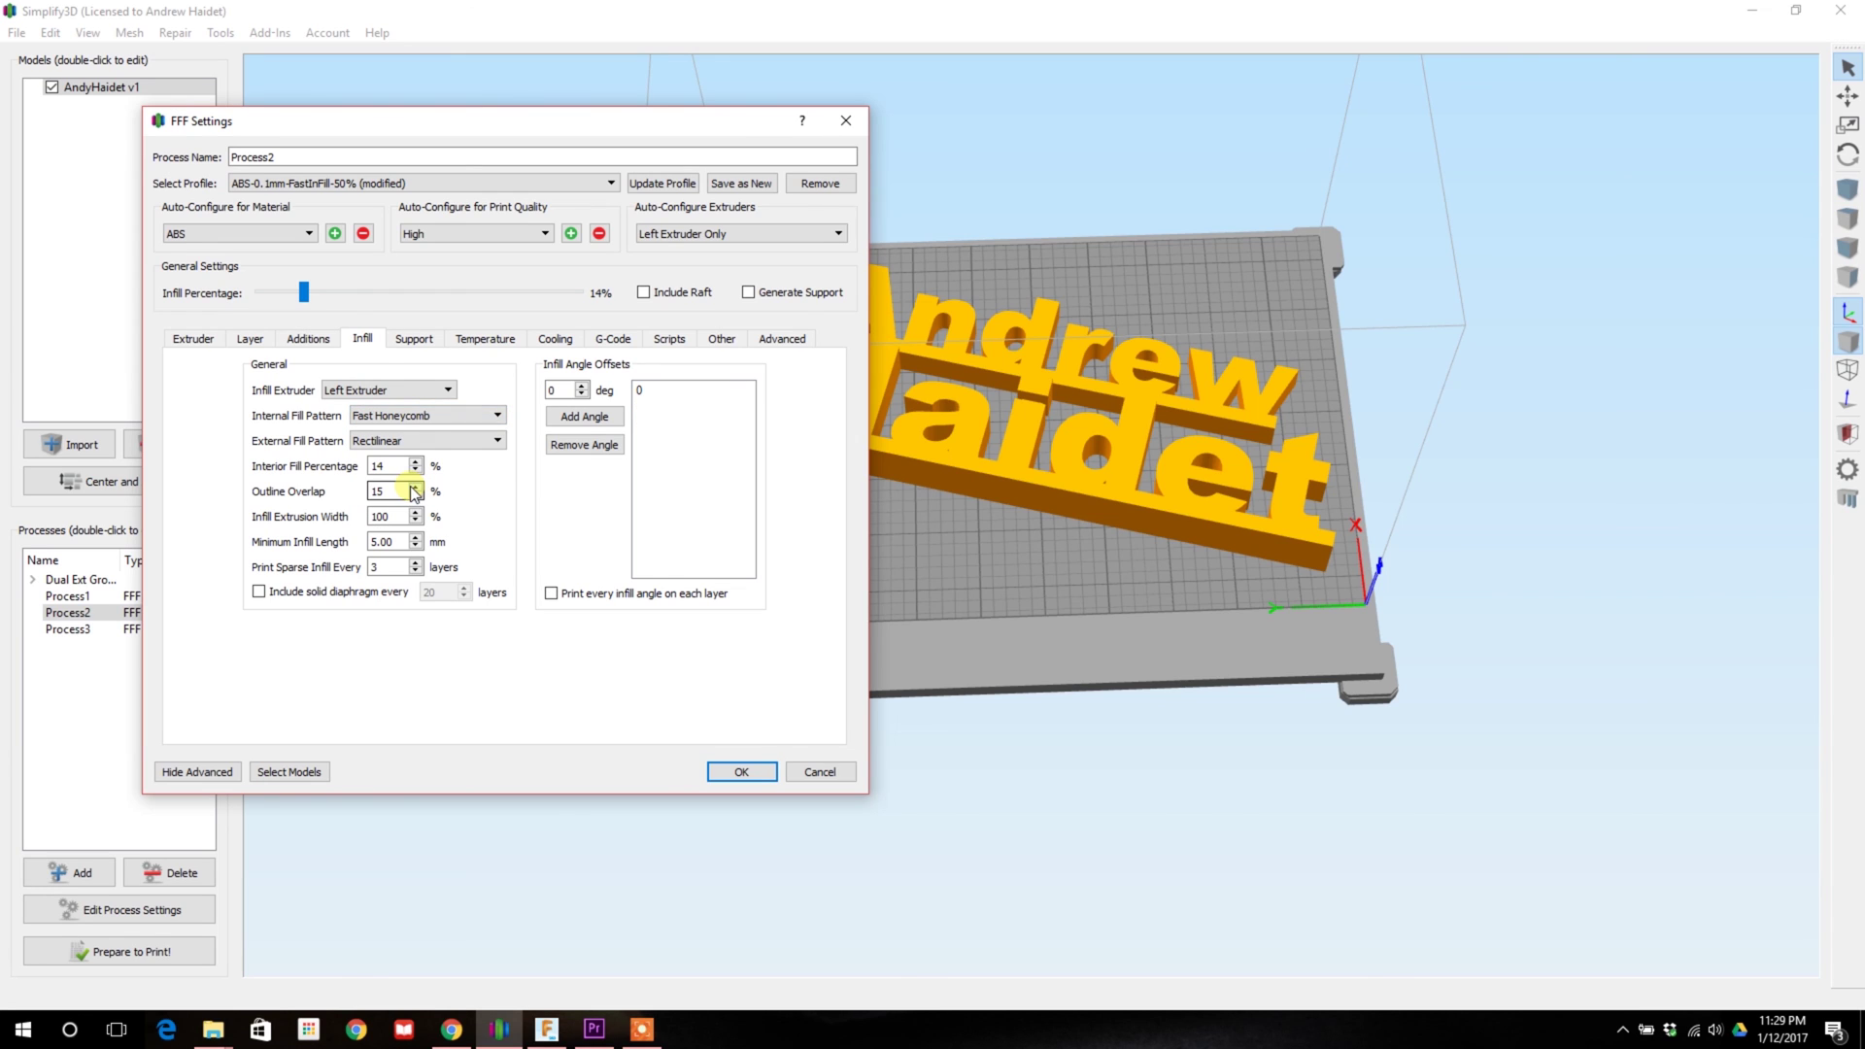
left_click(252, 339)
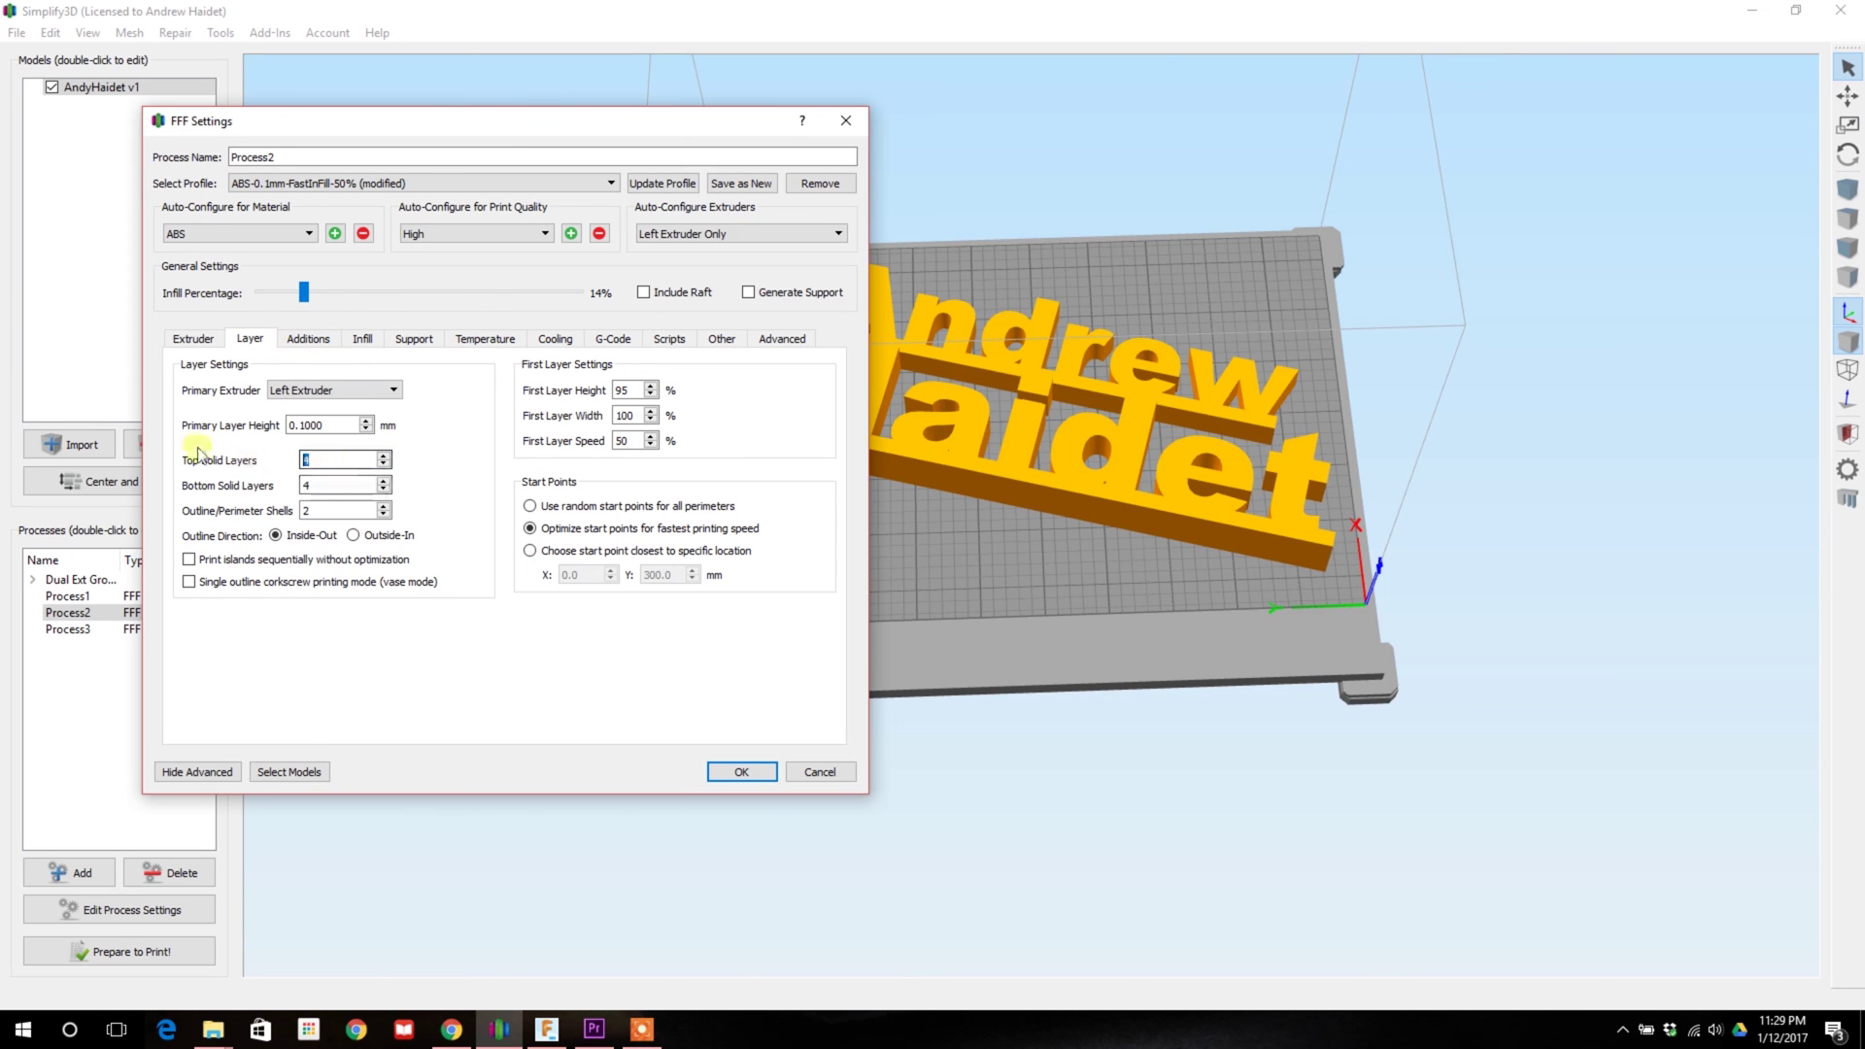
type("0")
left_click(741, 772)
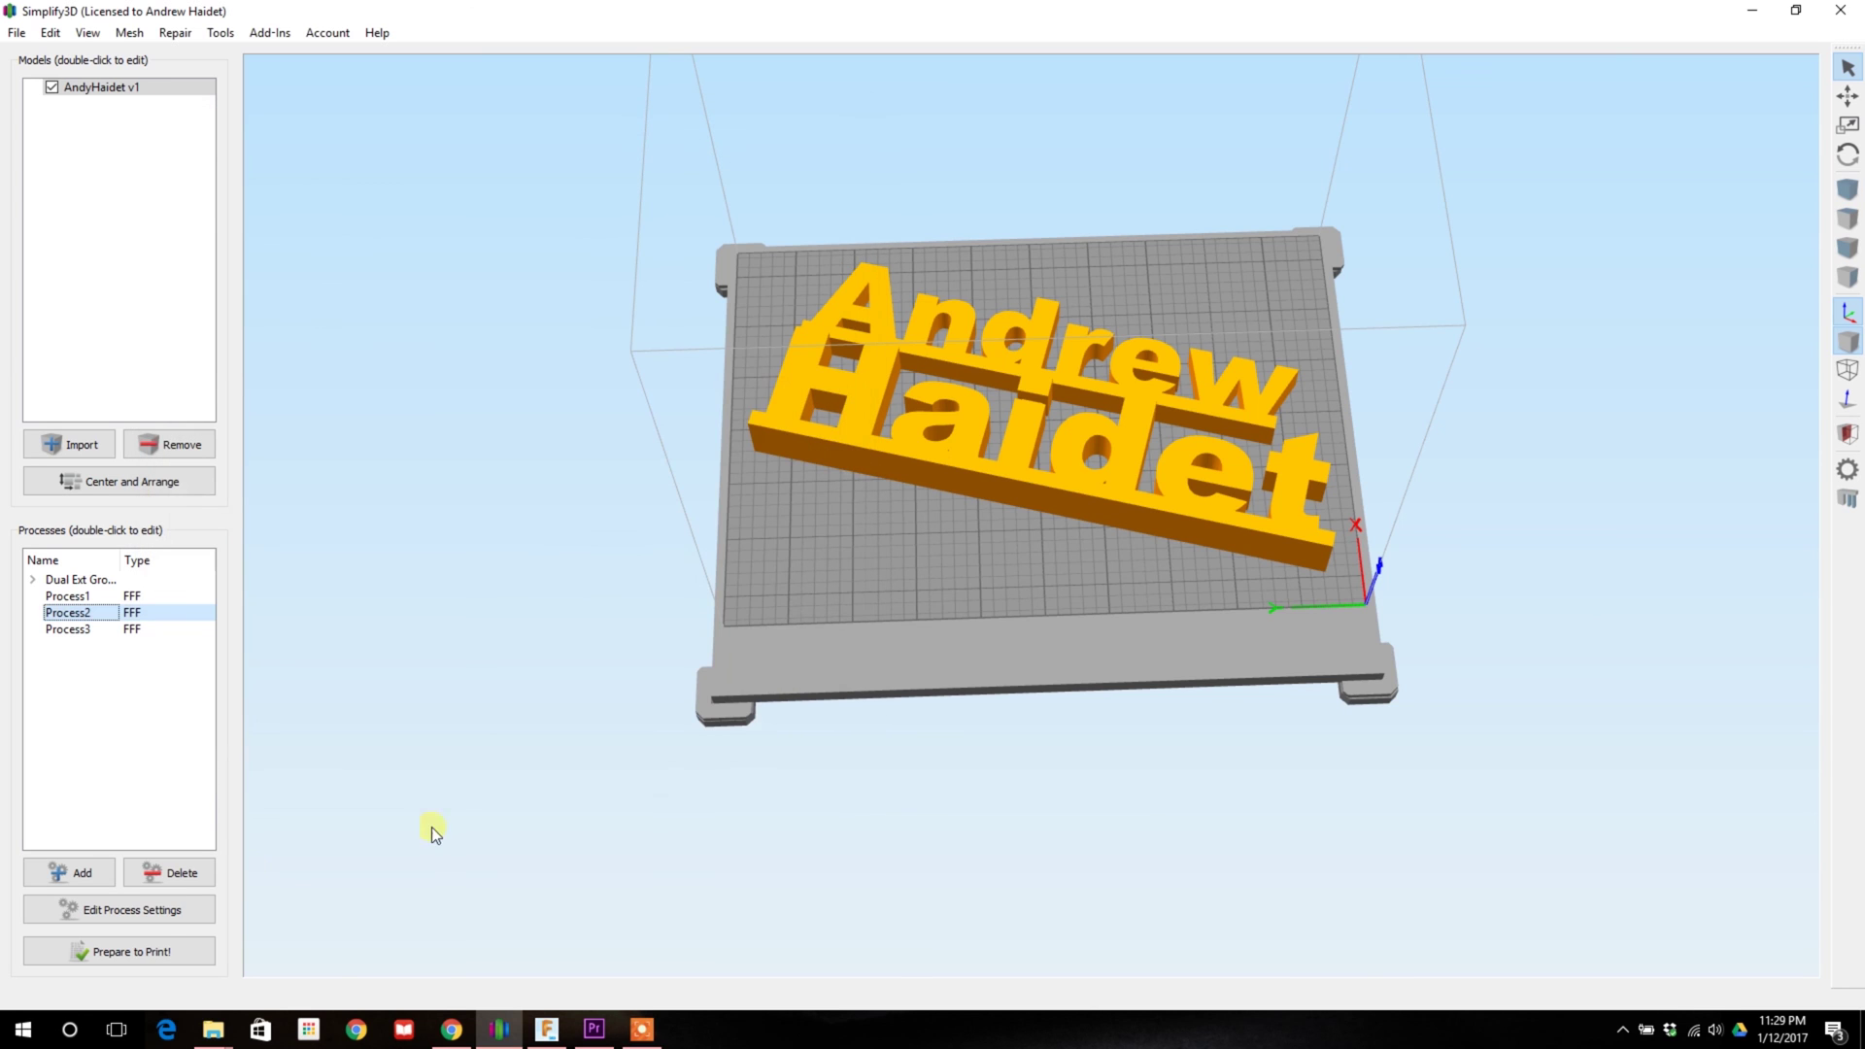
Re-slice the sign with Process2 and inspect the exposed honeycomb infill in the preview
left_click(156, 962)
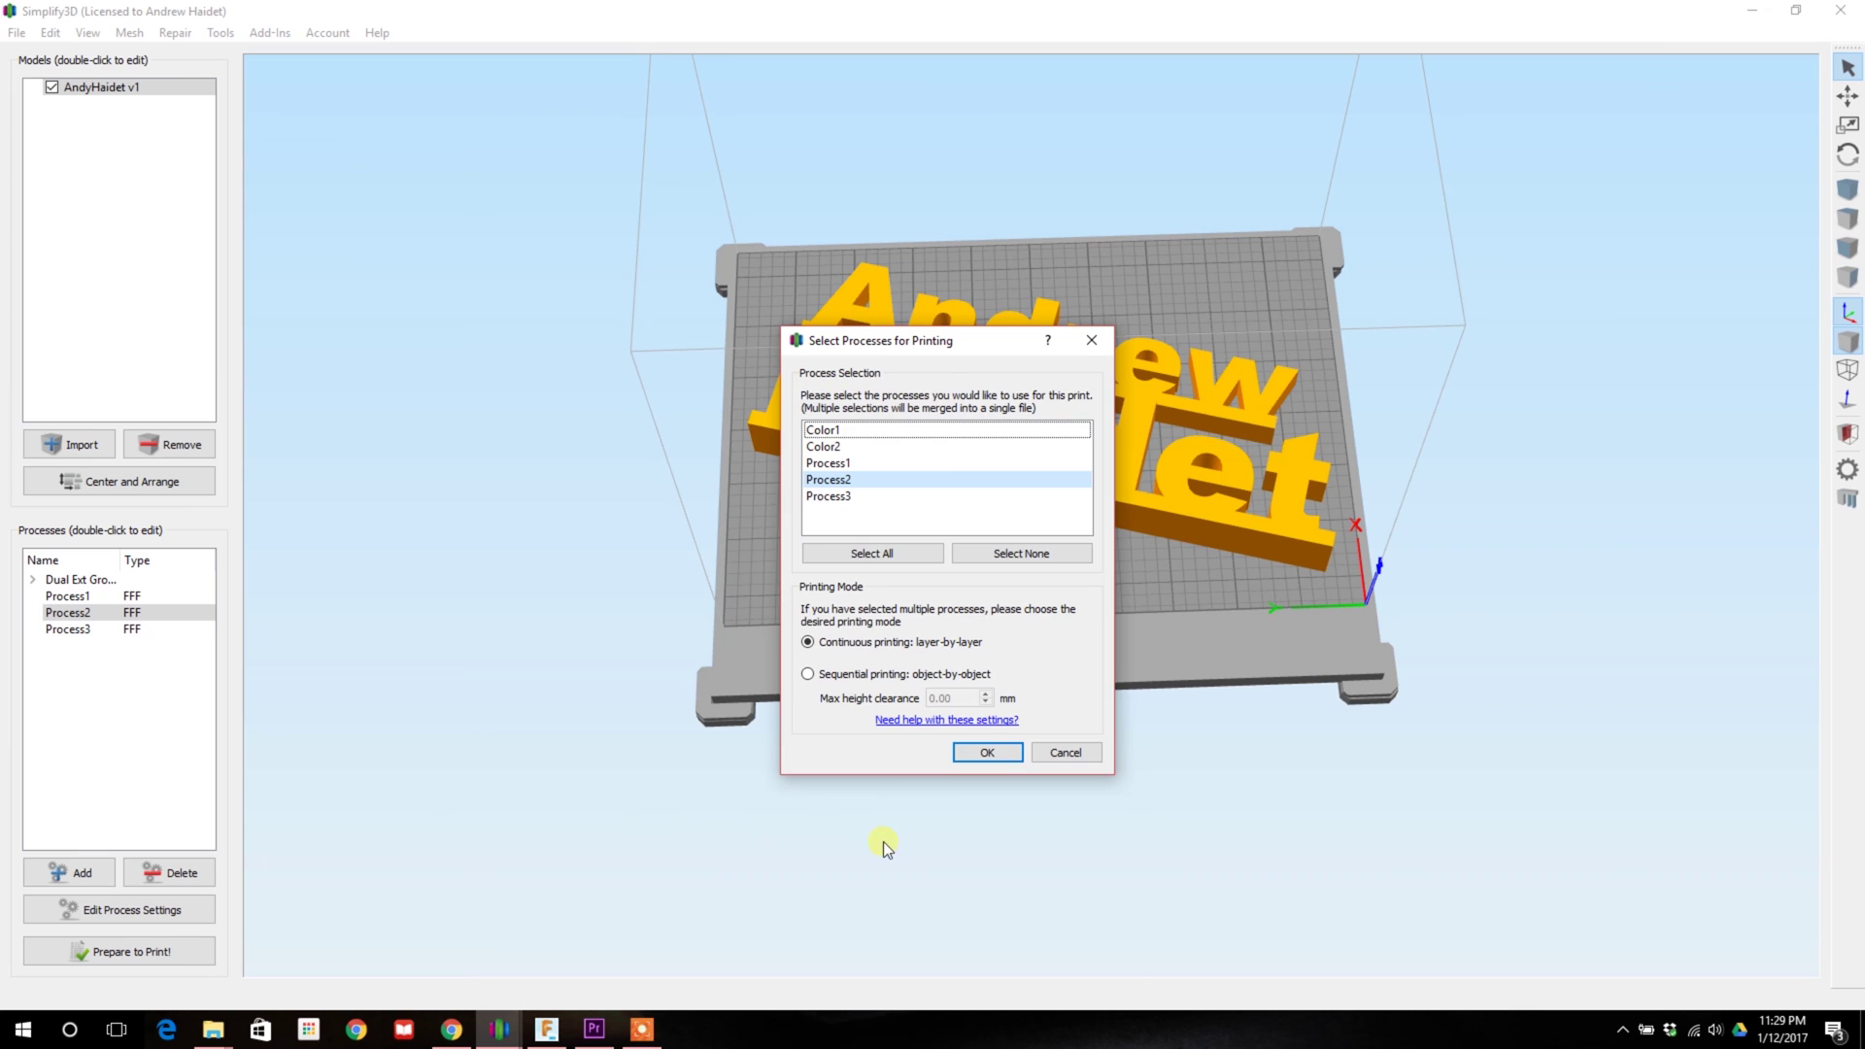
left_click(976, 760)
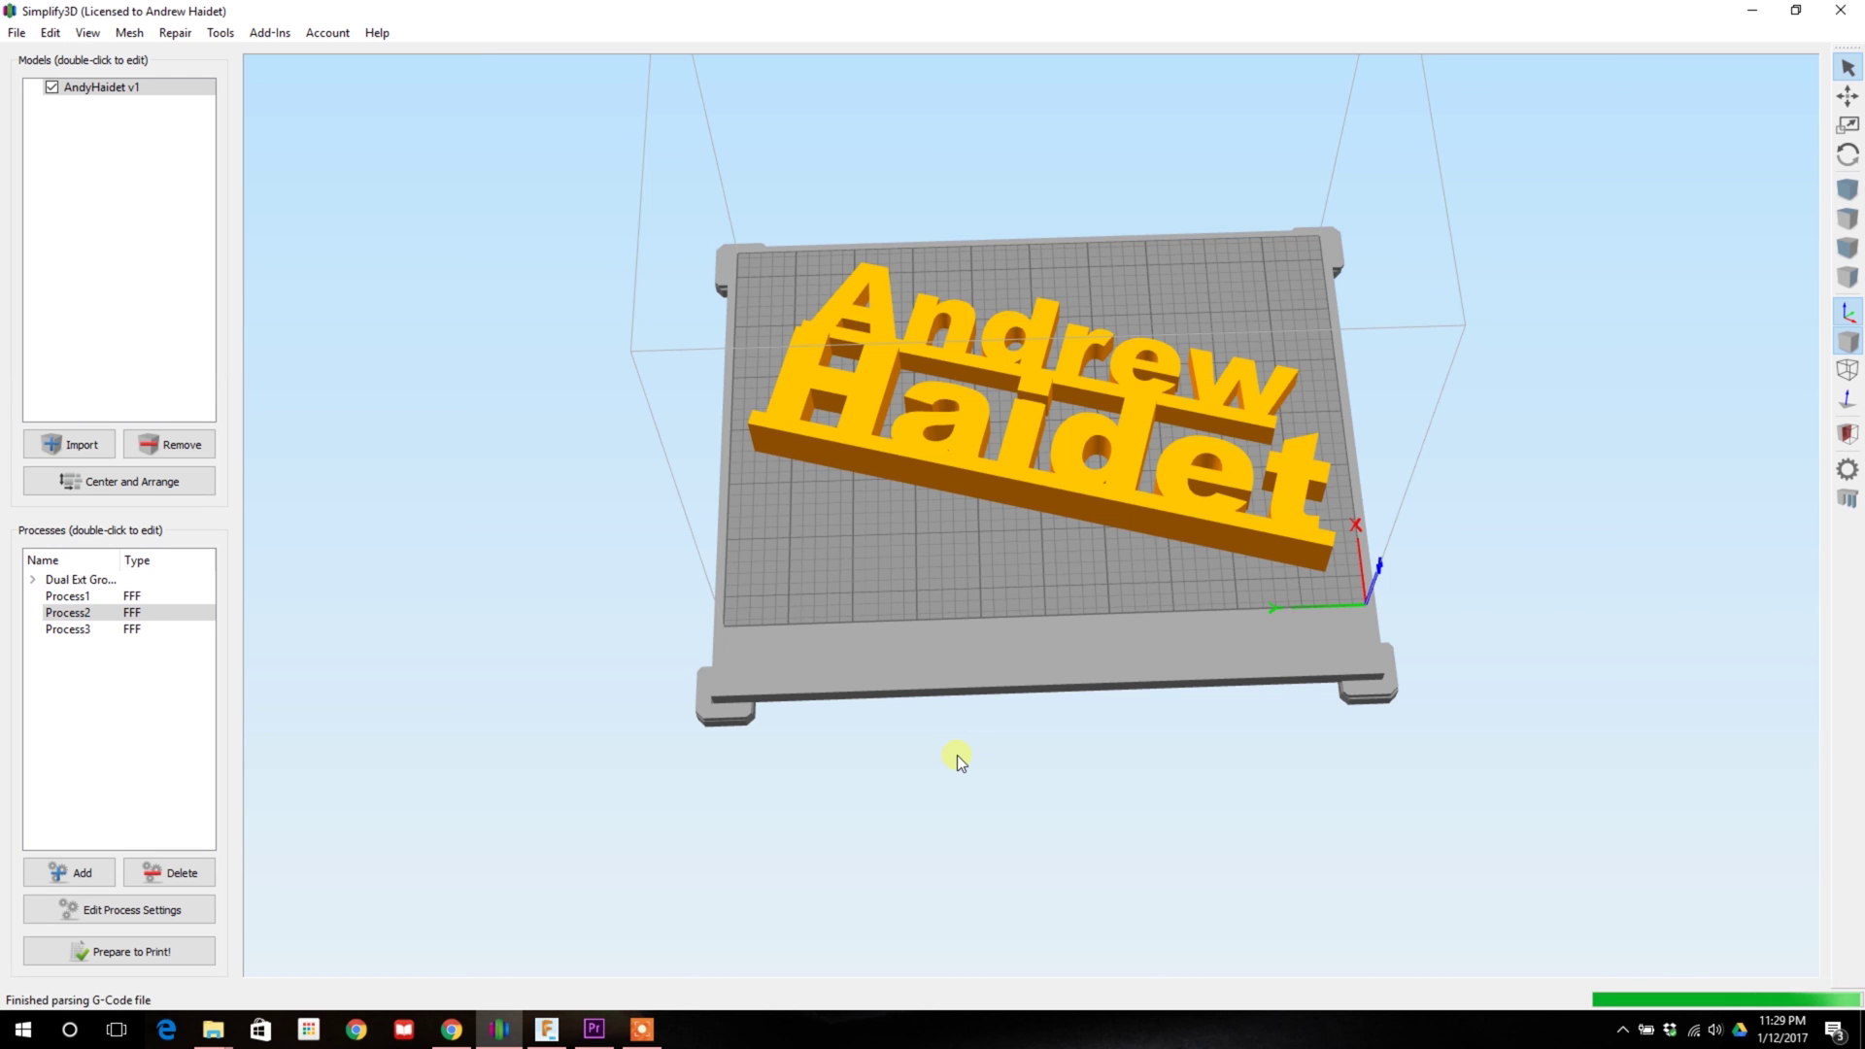
scroll(1118, 272, "up", 8)
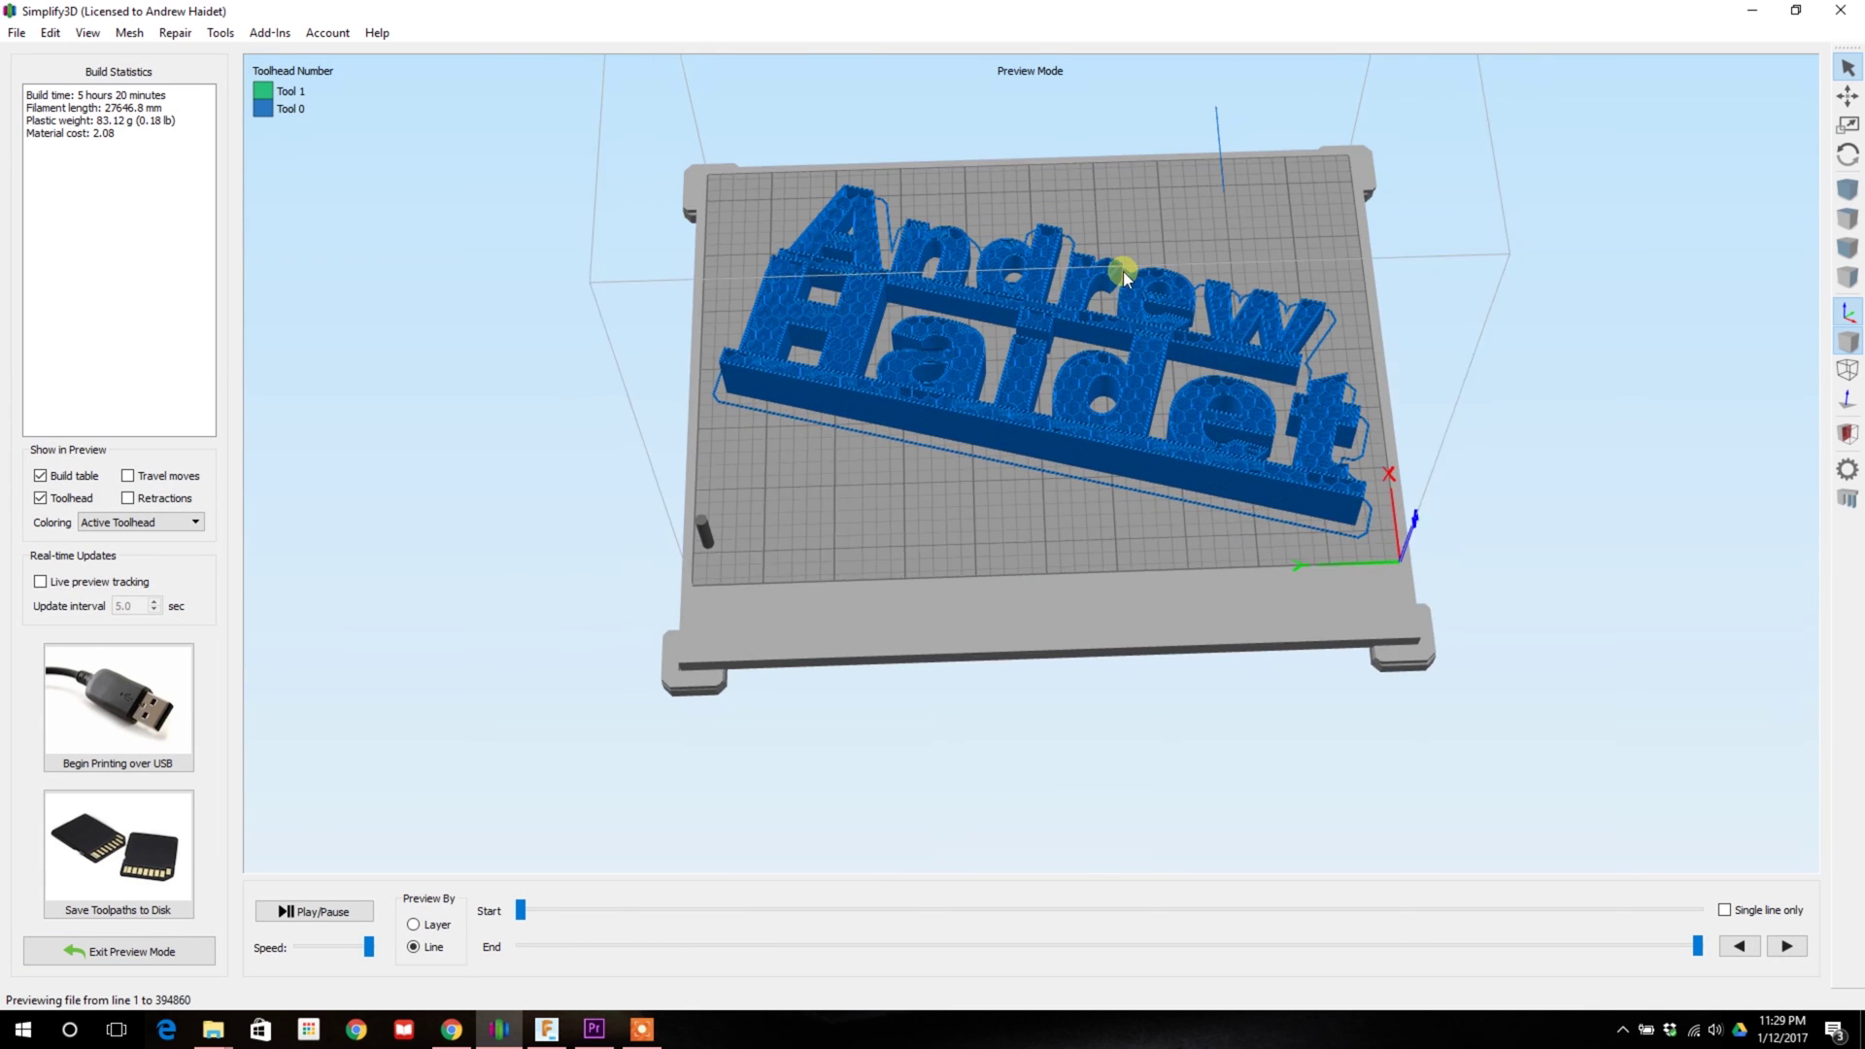
scroll(983, 469, "up", 10)
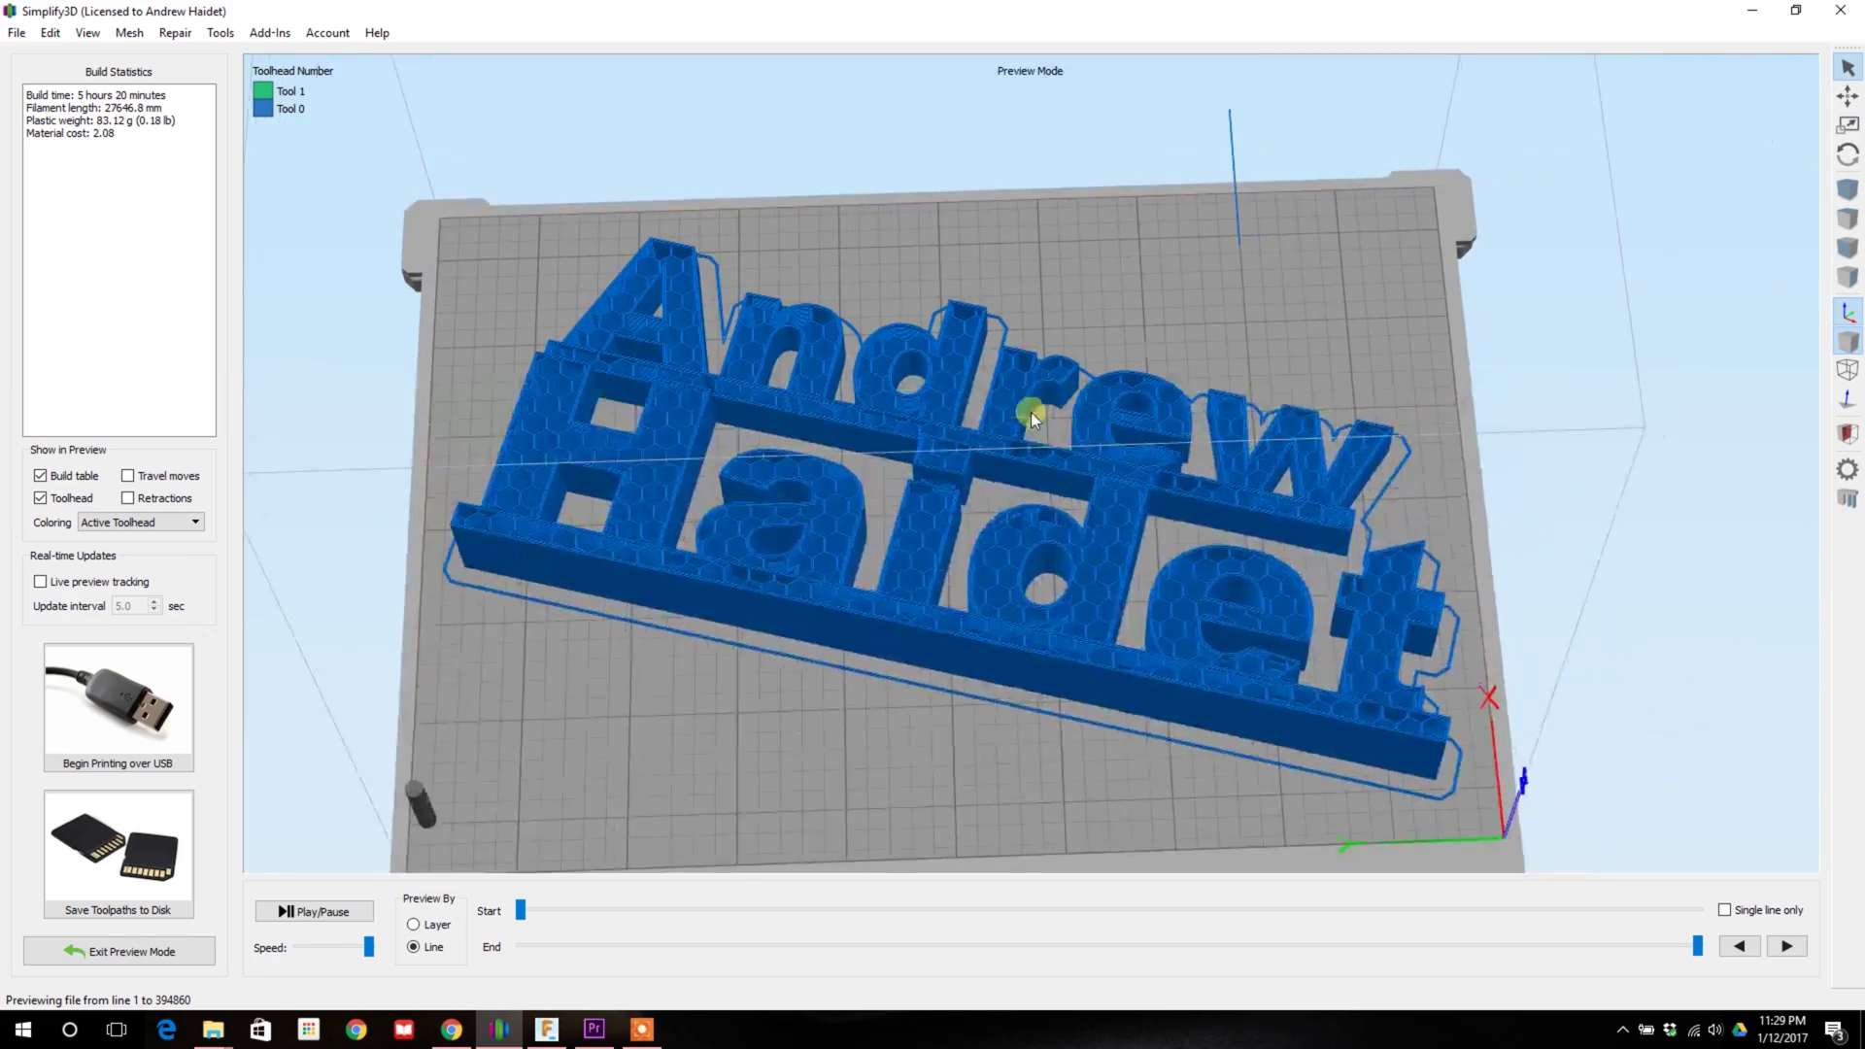
scroll(1166, 670, "down", 12)
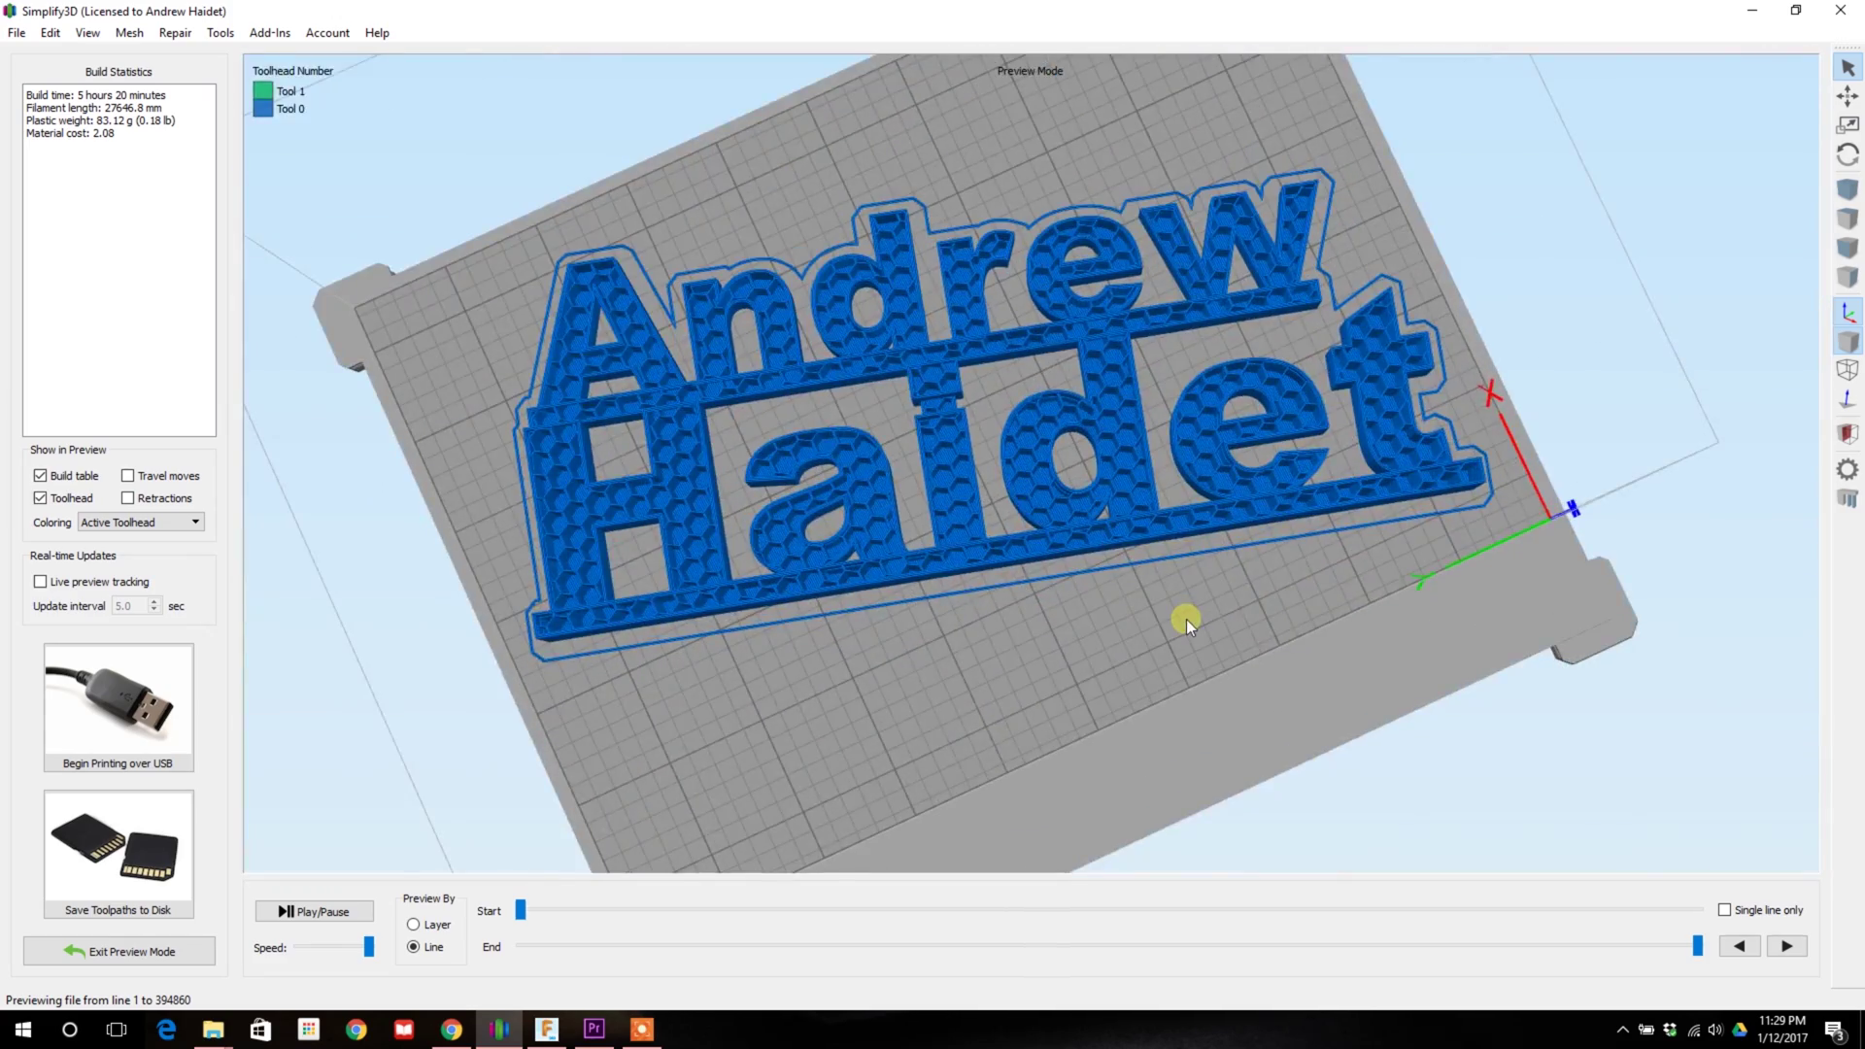
left_click_drag(1158, 440, 1094, 406)
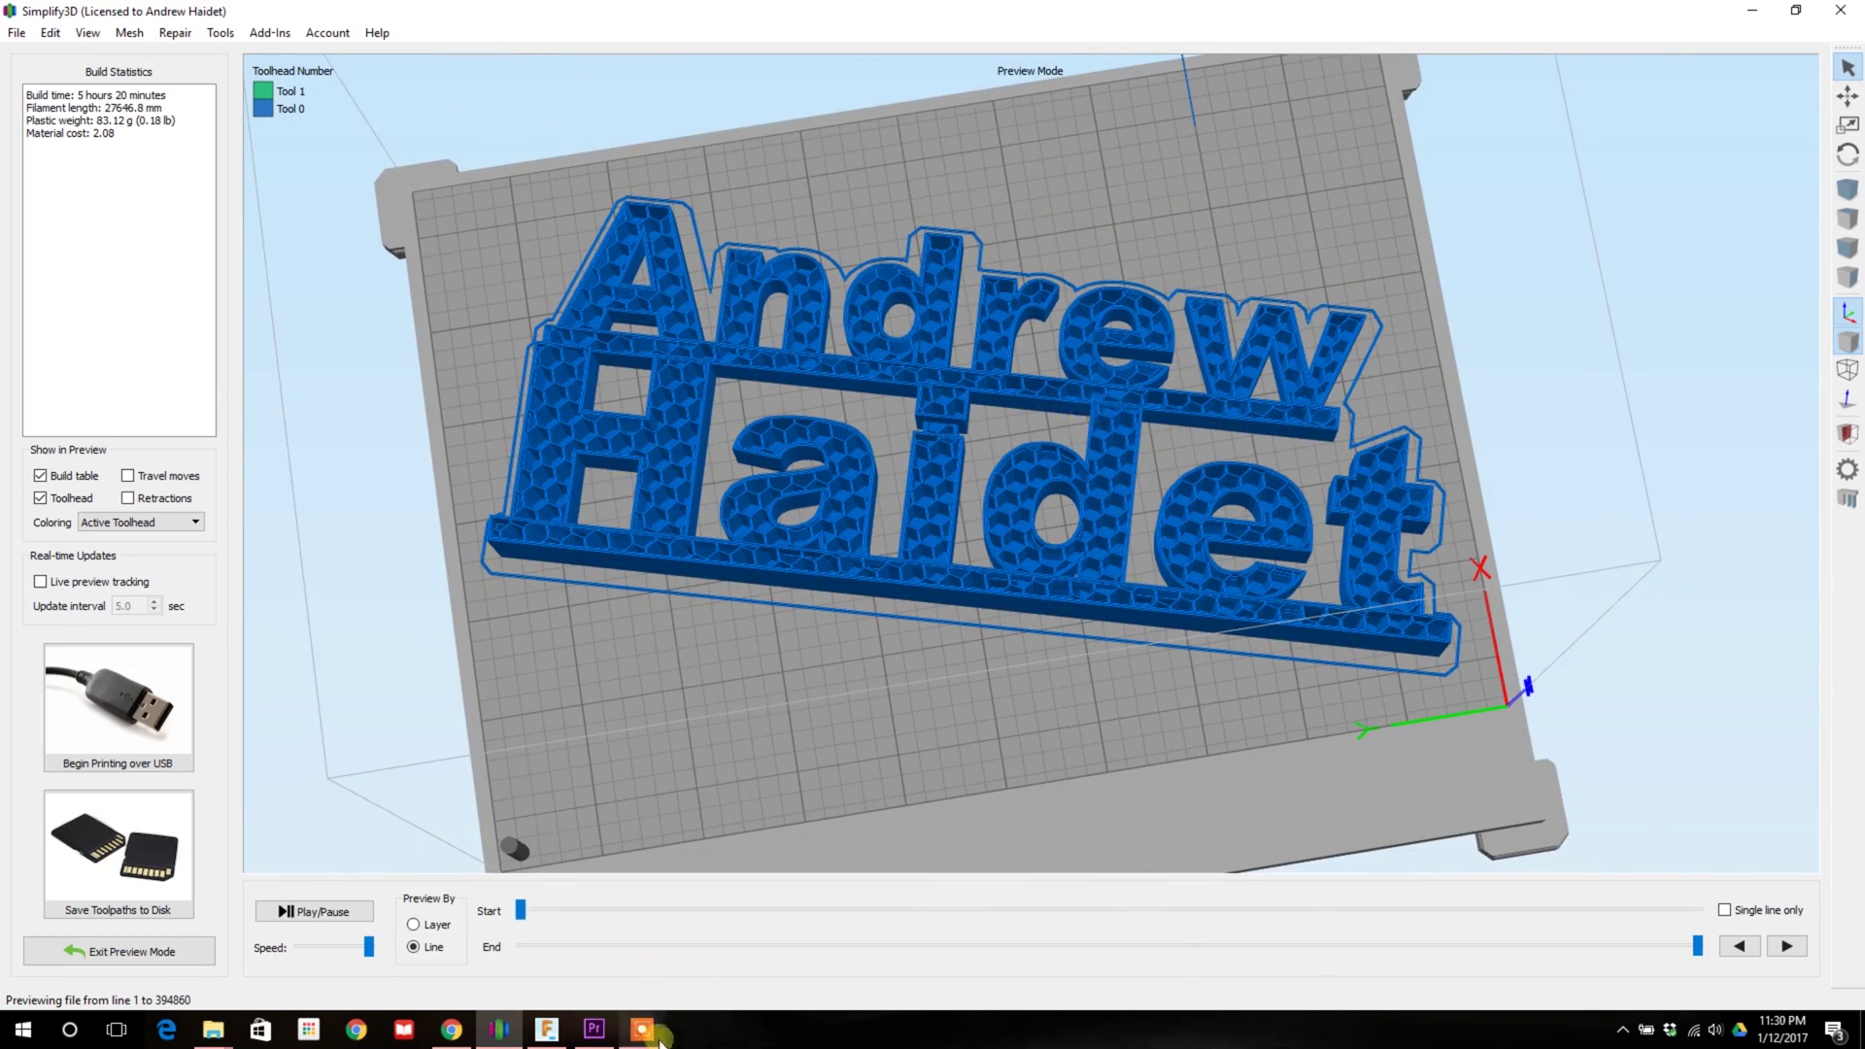